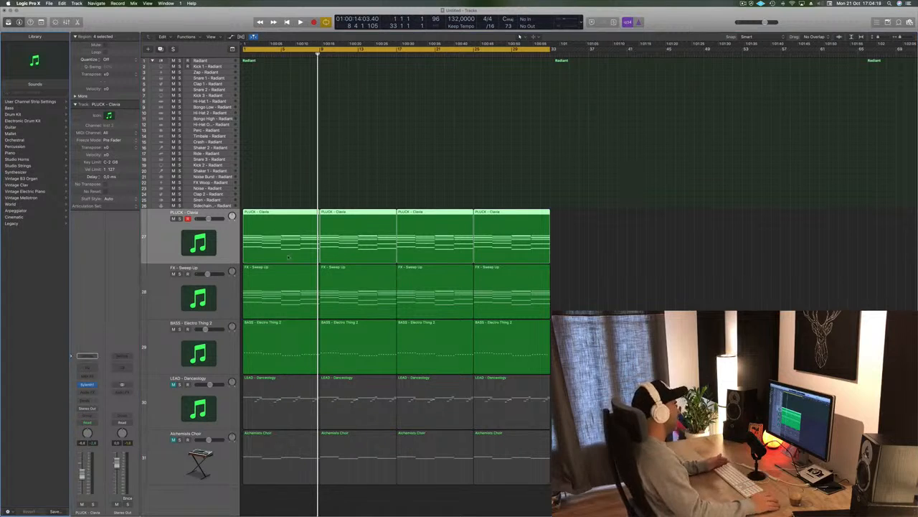
click(603, 287)
click(155, 249)
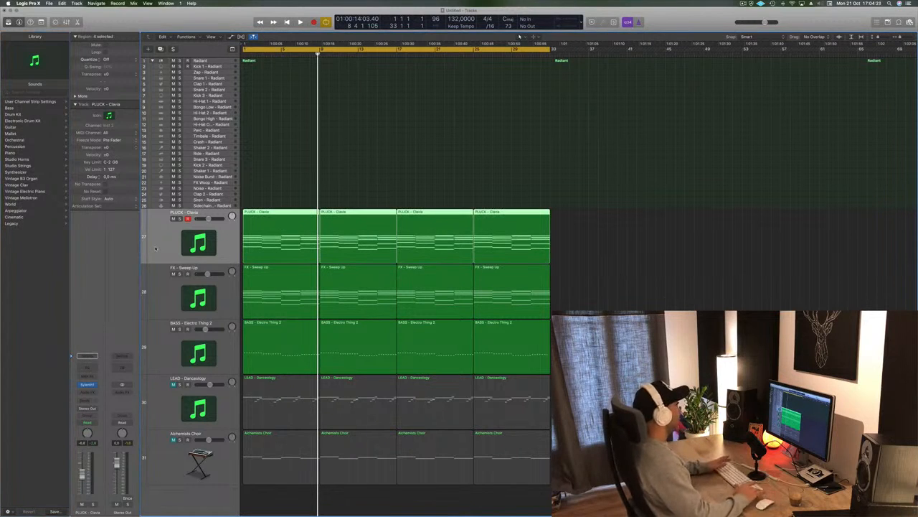
Open the Musical Typing keyboard, select the main Radiant kit track and set the keyboard's octave to C1.
click(231, 66)
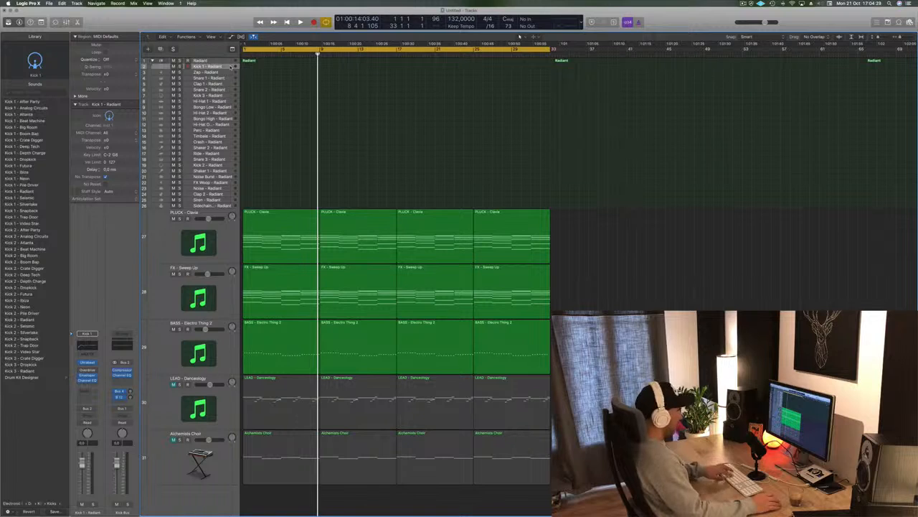
key(super+k)
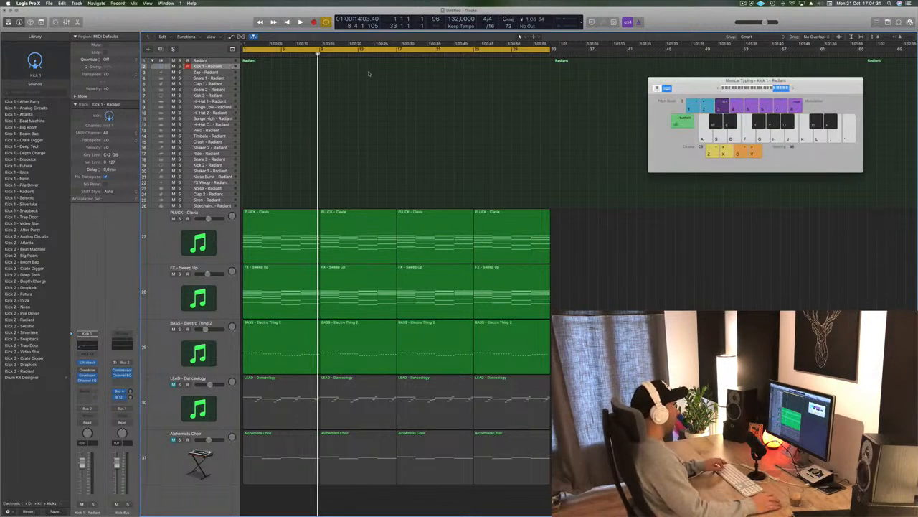
click(228, 62)
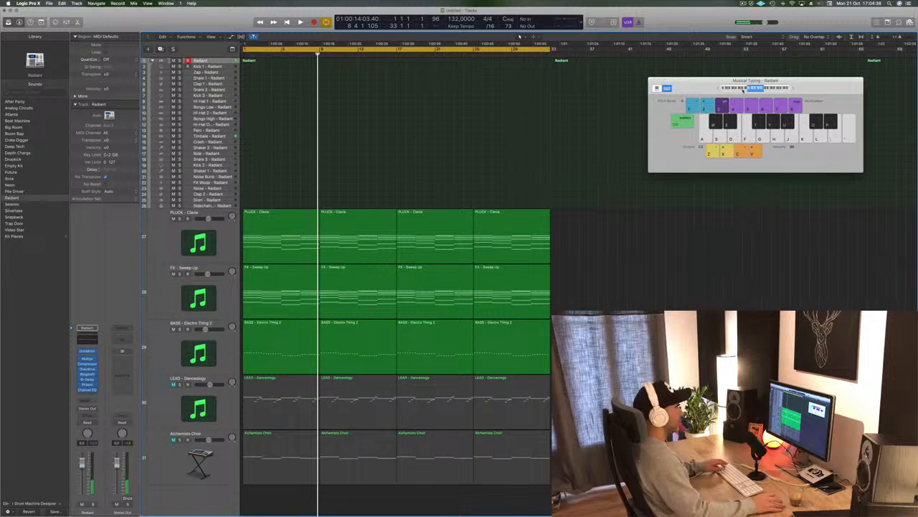
key(a)
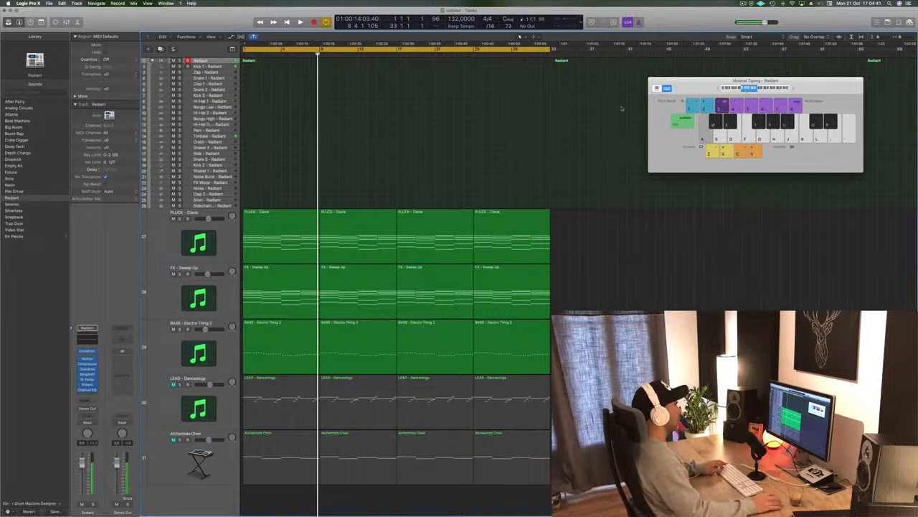
Record a one-bar, four-hit kick pattern on the Kick 1 - Radiant track.
click(228, 68)
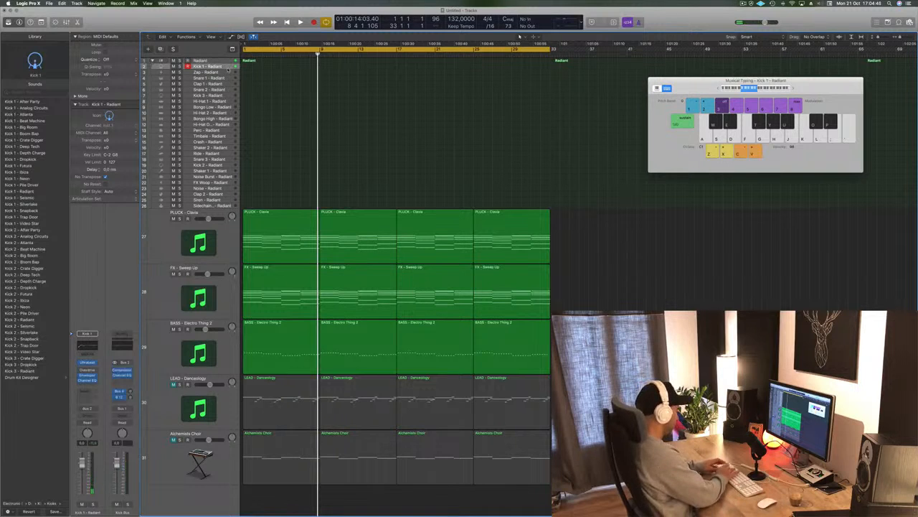
key(space)
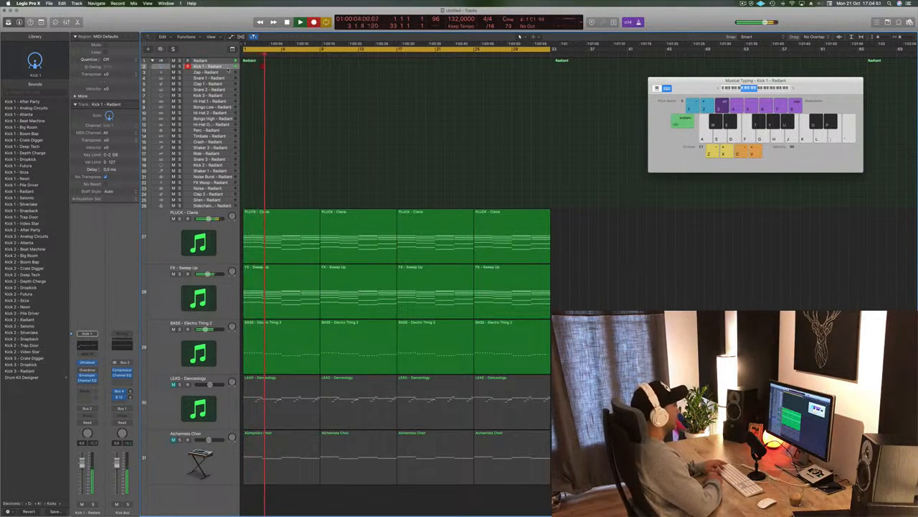
key(space)
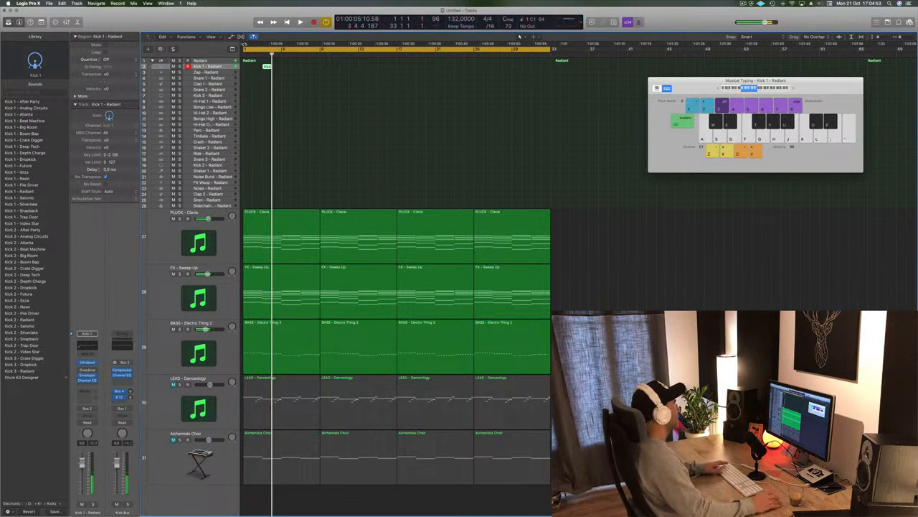
Move the recorded kick region to bar 1 and quantize all its notes to 1/16 Note in the Piano Roll.
drag(266, 67, 249, 66)
key(p)
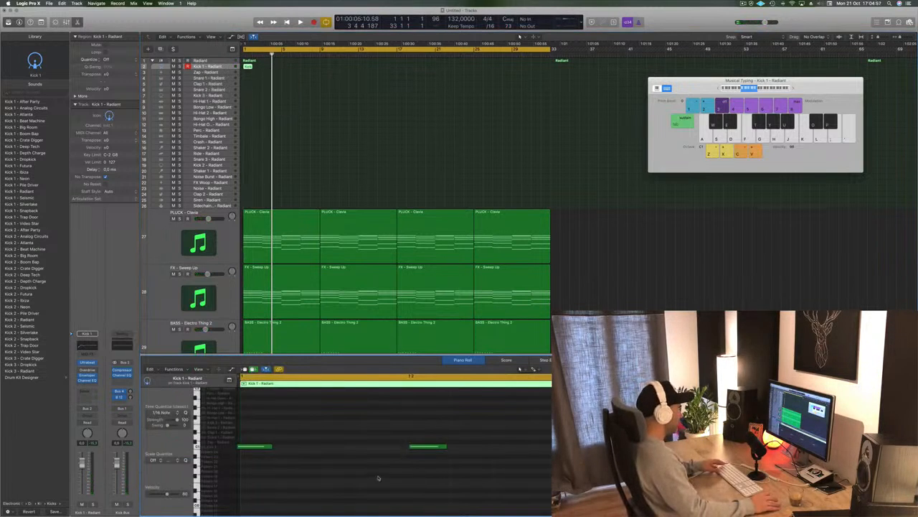
key(super+a)
key(q)
key(space)
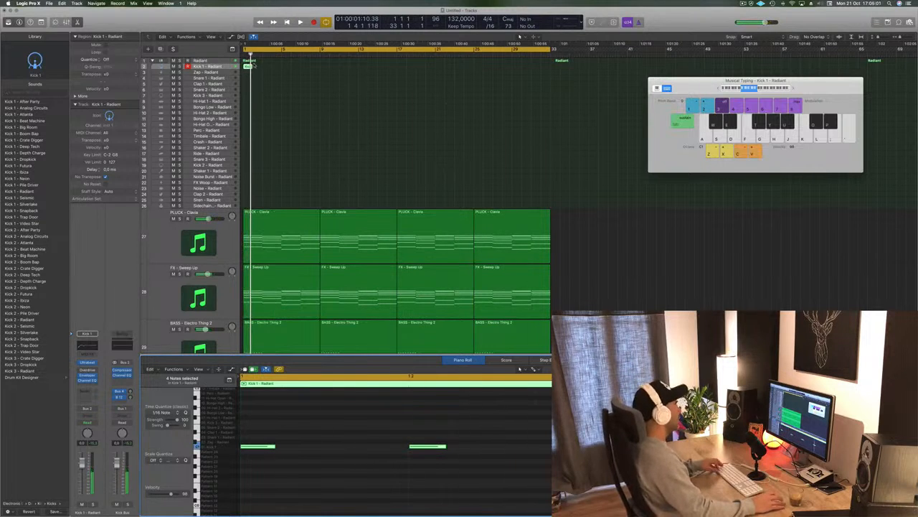
Duplicate the one-bar kick region along the Kick 1 track until the copies reach bar 17.
scroll(248, 68, up, 5)
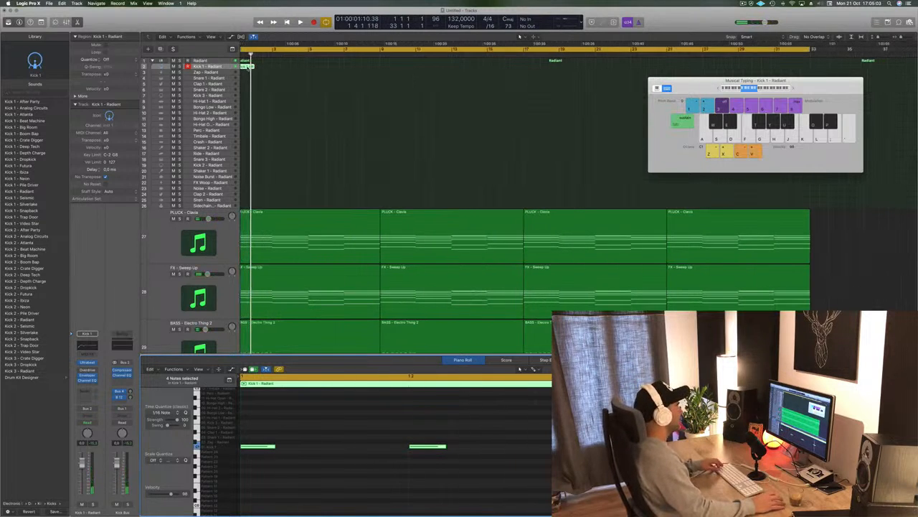
scroll(250, 67, up, 2)
scroll(249, 67, down, 4)
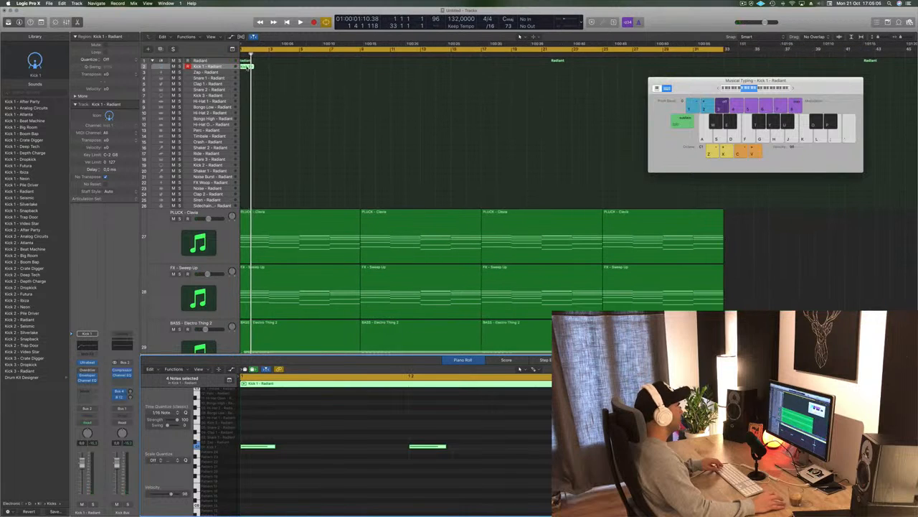
drag(249, 66, 268, 68)
key(super+Left)
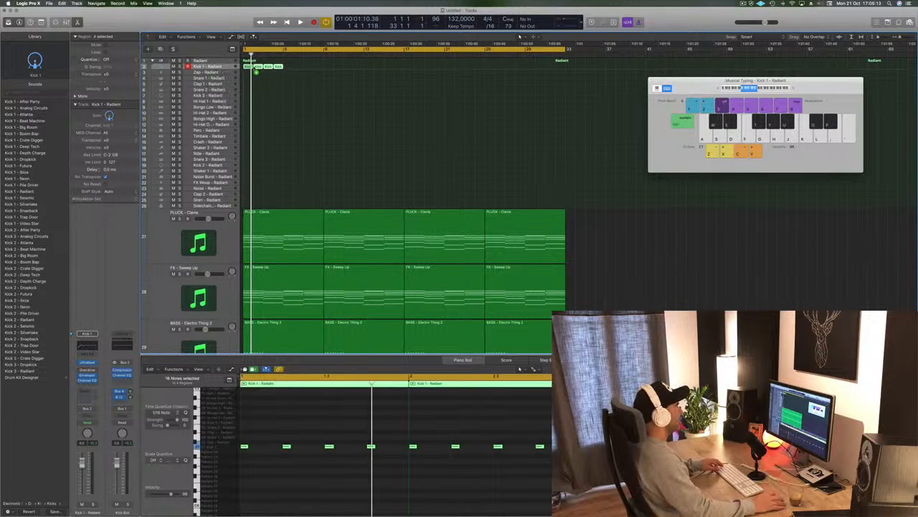
drag(256, 72, 331, 69)
click(257, 70)
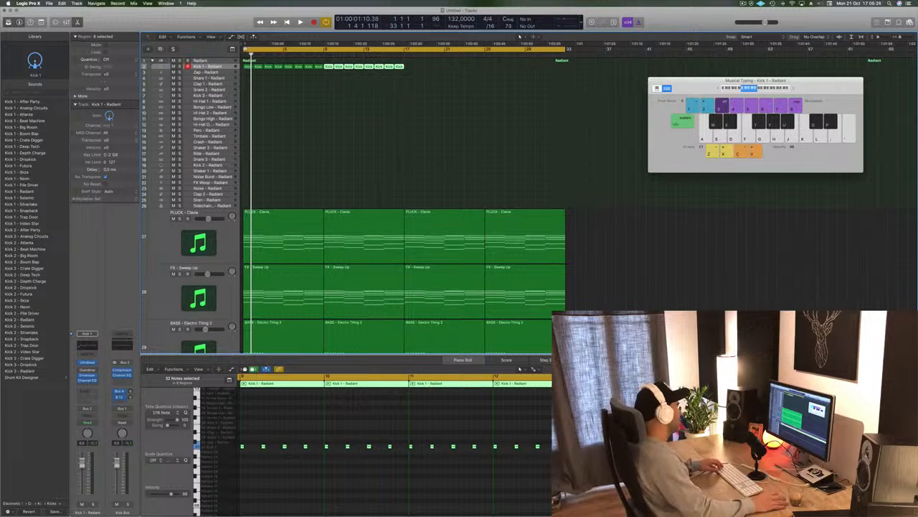
Open Drum Machine Designer for the main Radiant kit track.
click(213, 61)
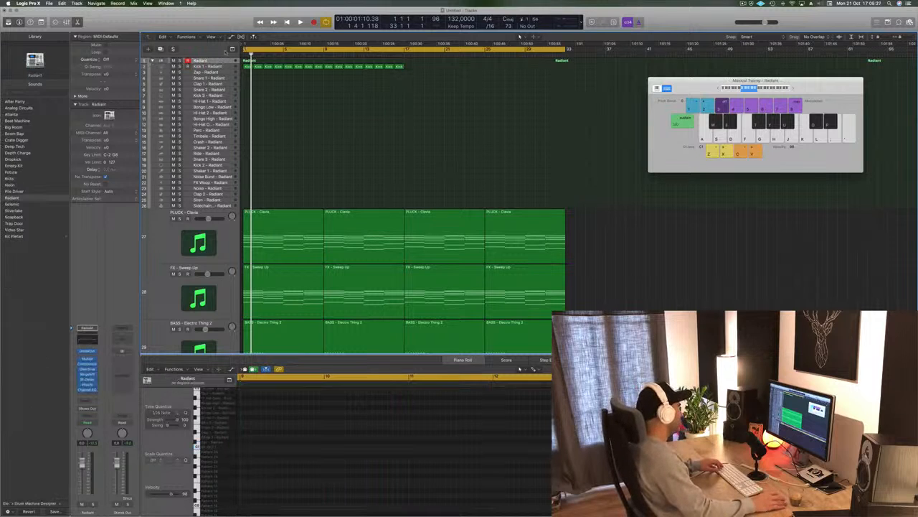
click(88, 353)
click(88, 352)
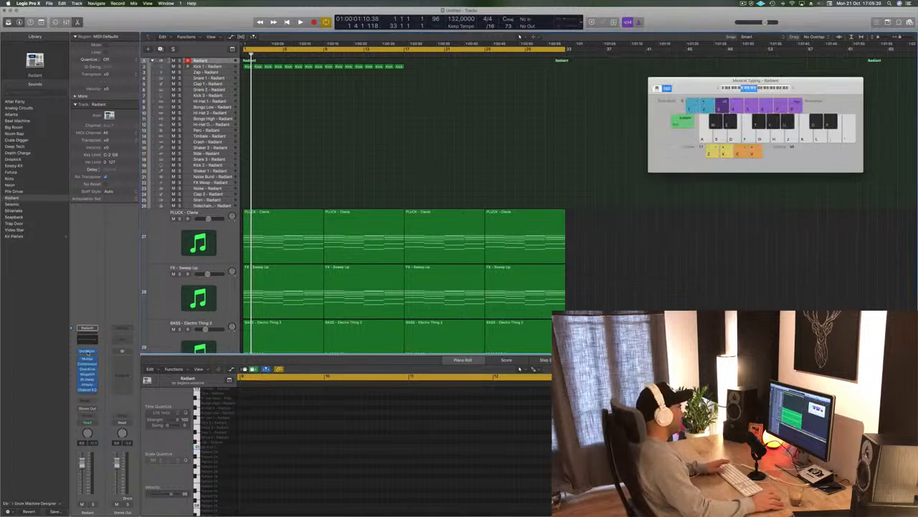
click(87, 351)
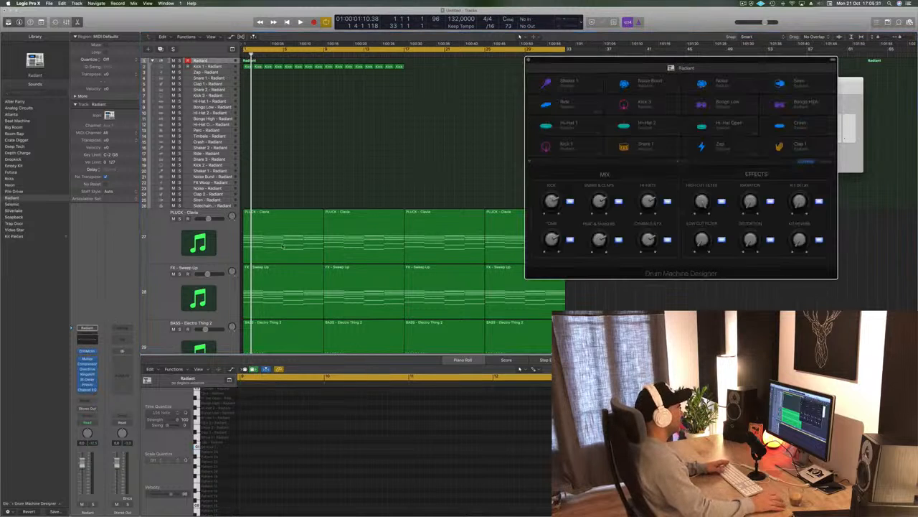
drag(721, 61, 731, 55)
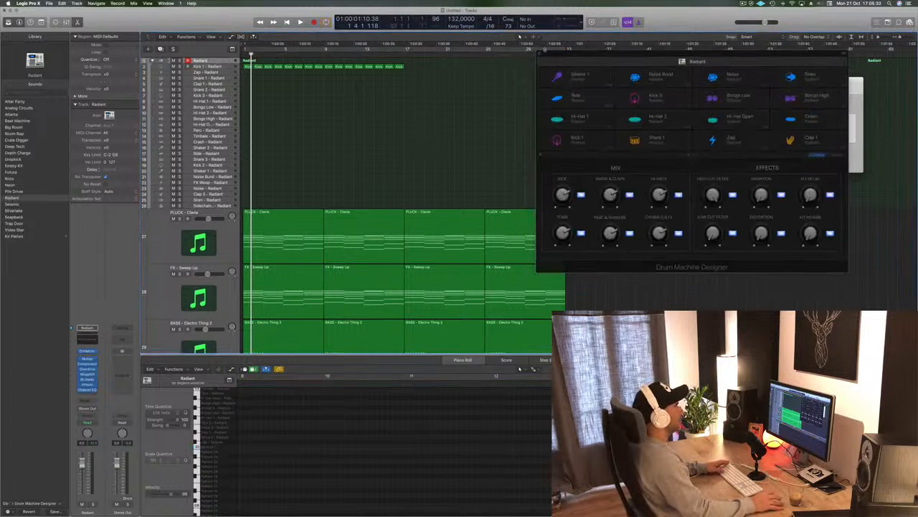
Shorten the cycle range so it ends at bar 17, and shift the Drum Machine Designer window clear of it.
click(564, 50)
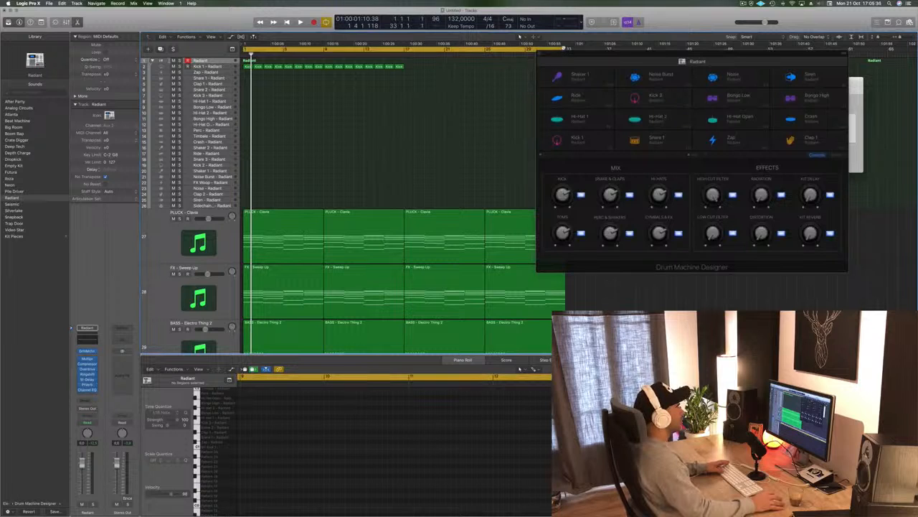
drag(566, 48, 407, 49)
drag(704, 55, 628, 46)
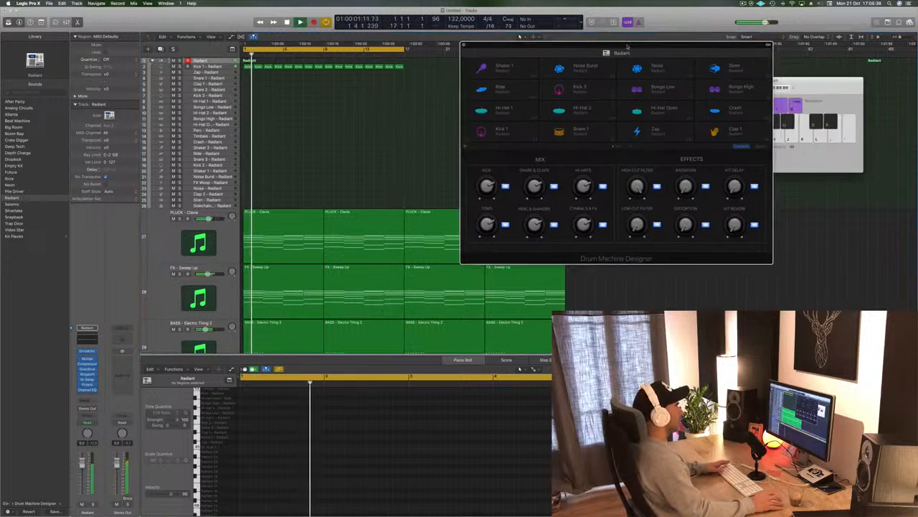
Inspect the Kick 1 pad's controls in Drum Machine Designer while playing the cycle, and close the plug-in window.
click(509, 136)
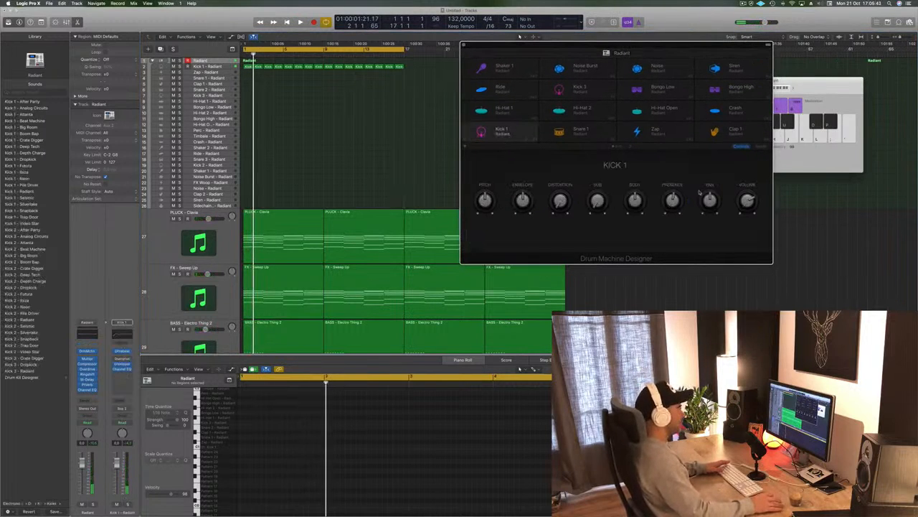
key(space)
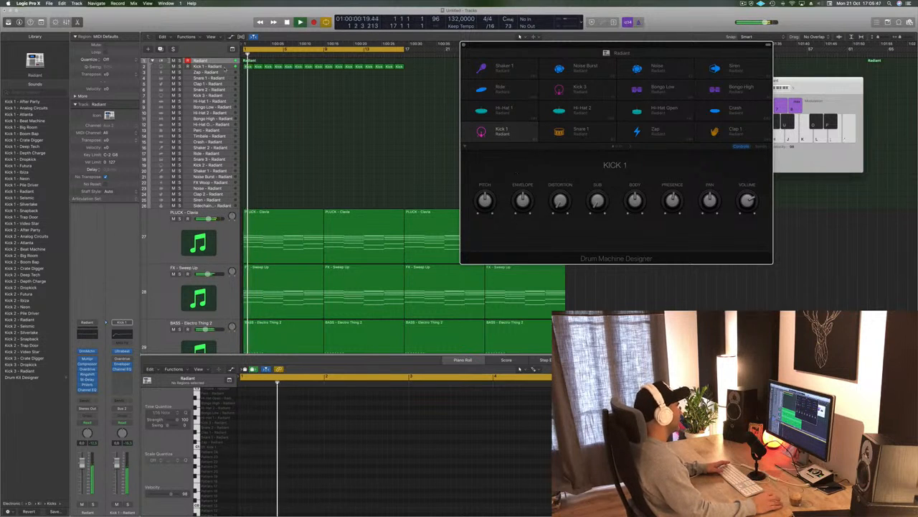
click(208, 67)
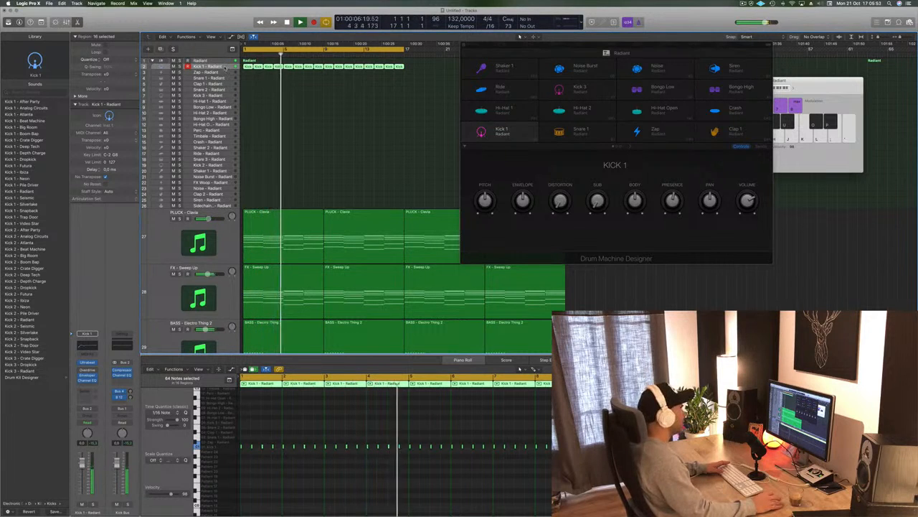
click(508, 136)
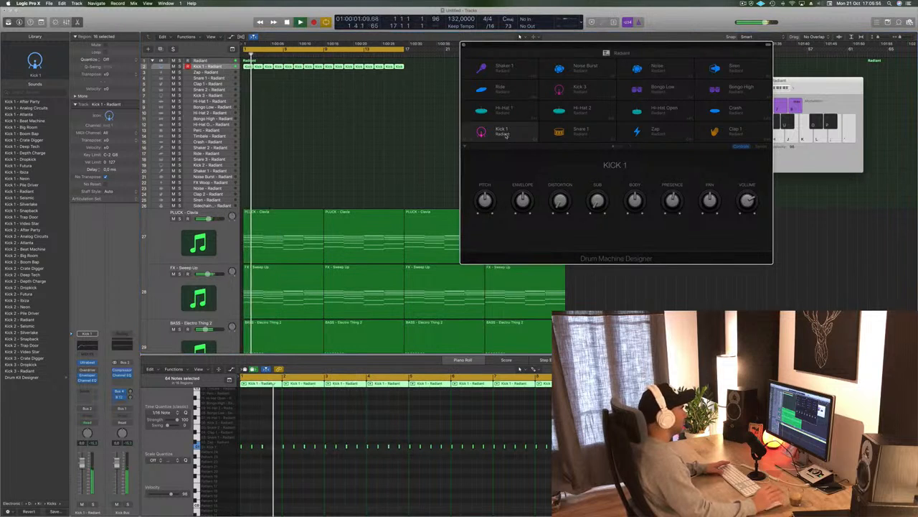
key(space)
click(271, 60)
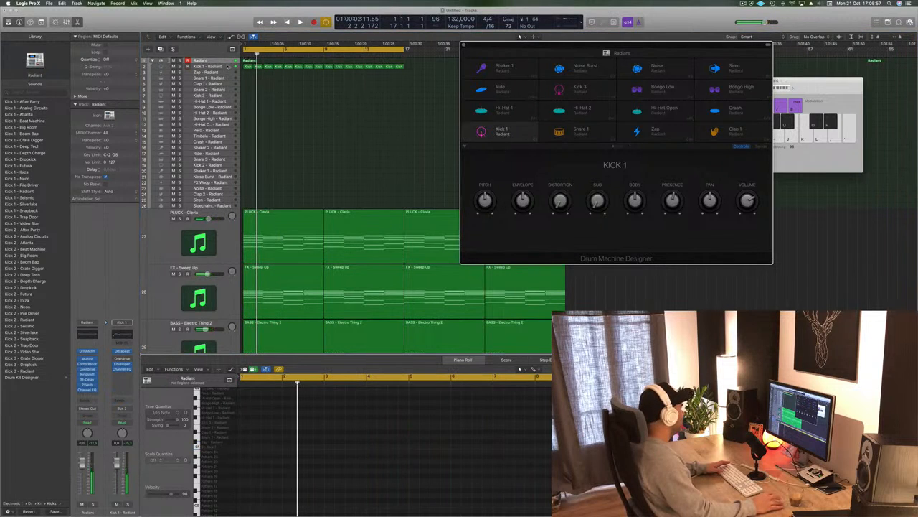
click(225, 66)
key(space)
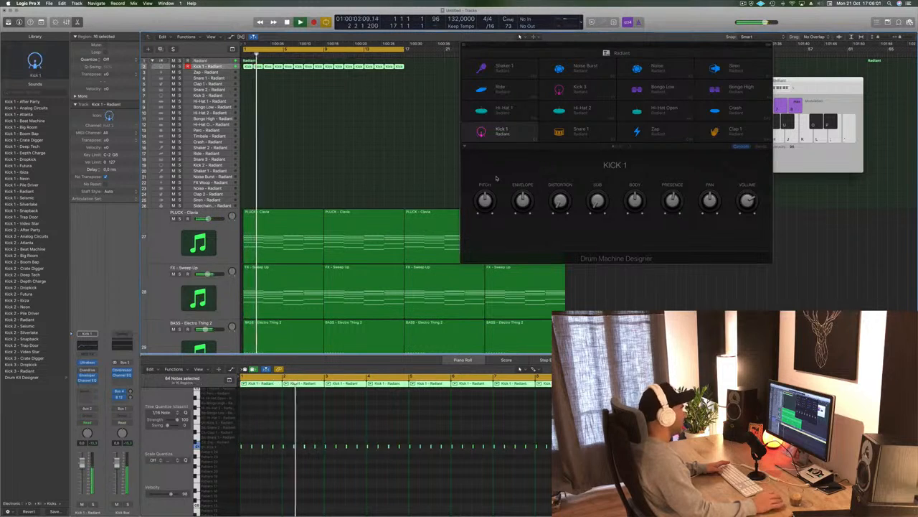
click(629, 147)
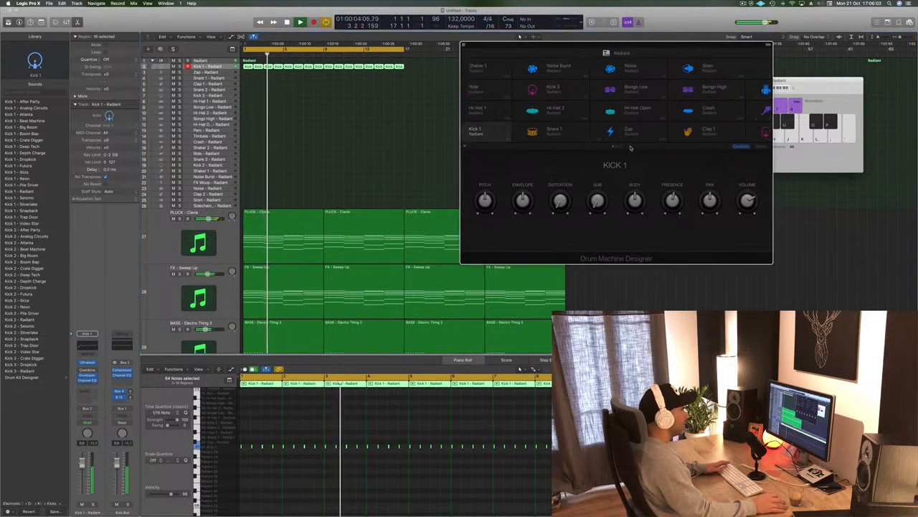
key(space)
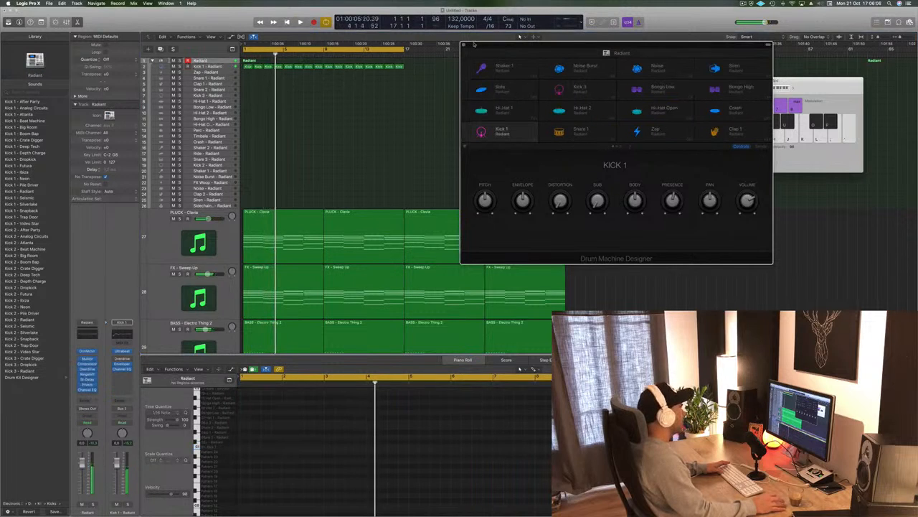
key(super+w)
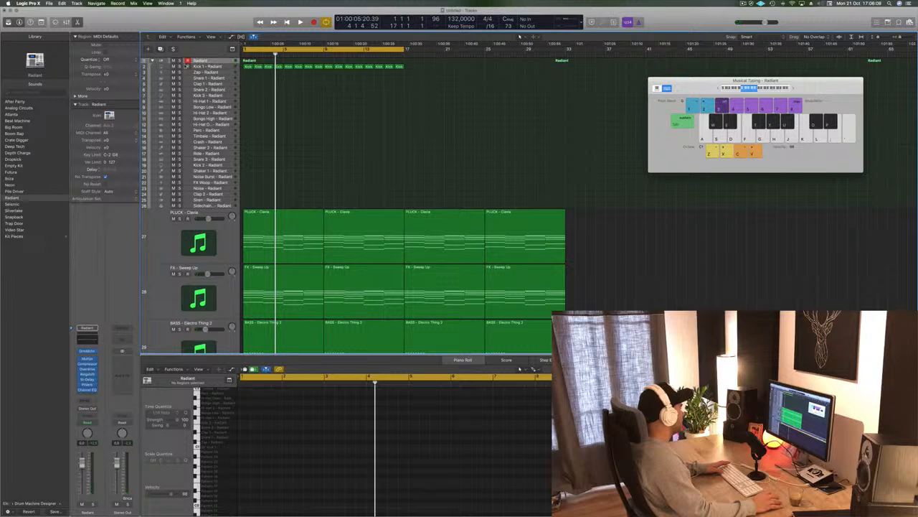
Enlarge the main Radiant track's height and raise the Kick 1 channel volume to about 3.3 dB while playing the cycle.
drag(162, 63, 158, 97)
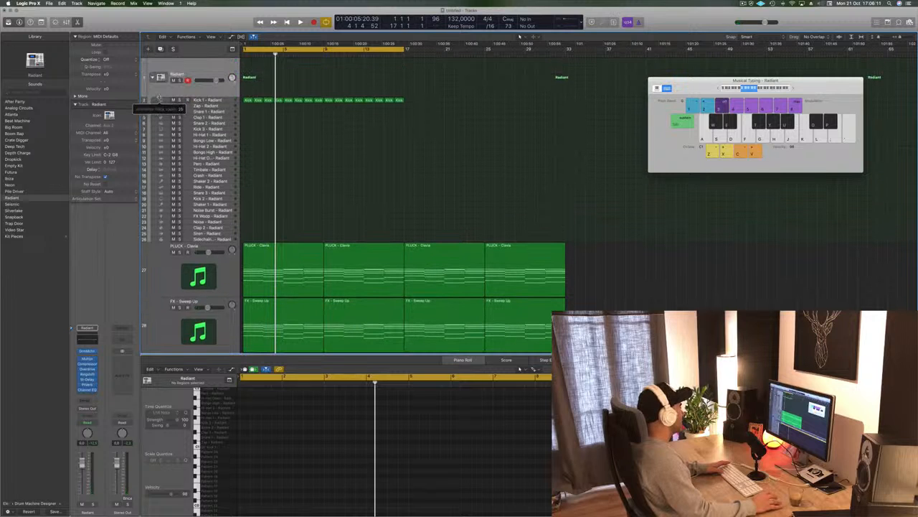
key(space)
click(212, 100)
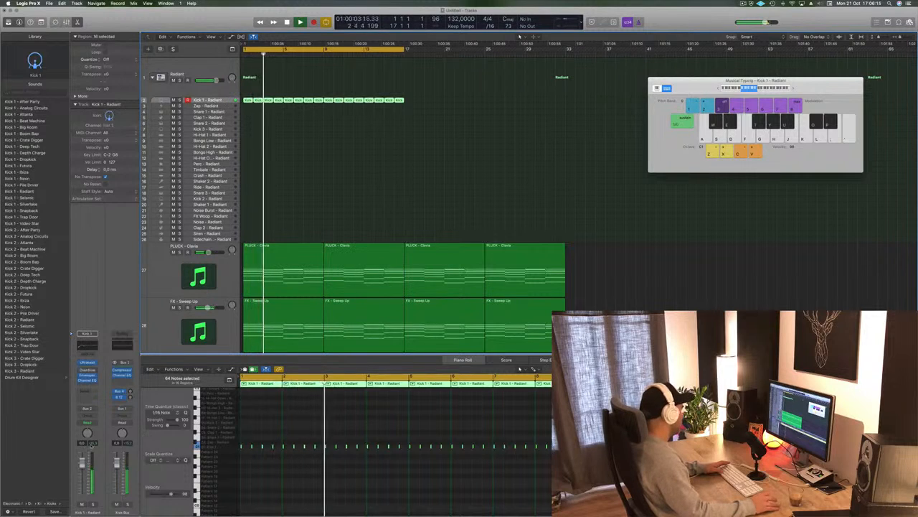
key(space)
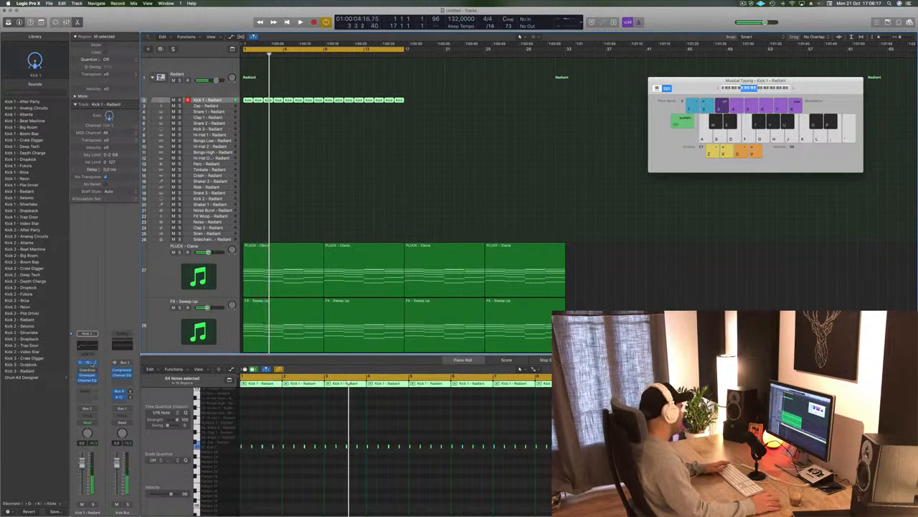
key(space)
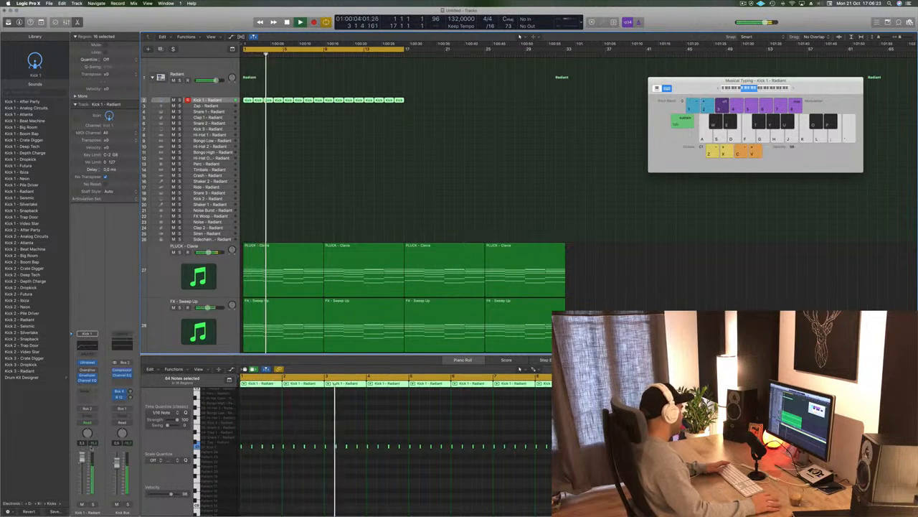
key(space)
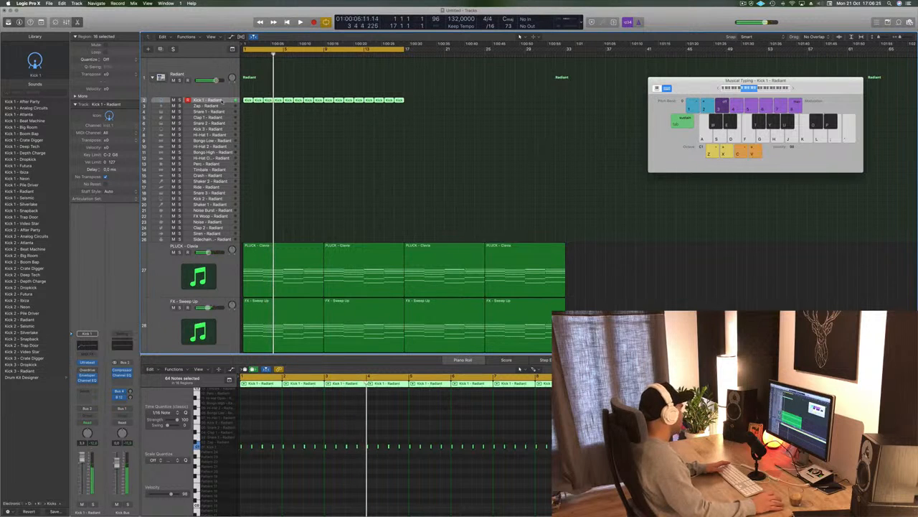
Open the Kick 1 channel's Ultrabeat instrument with its window clear of the channel strip, and start cycle playback.
click(87, 363)
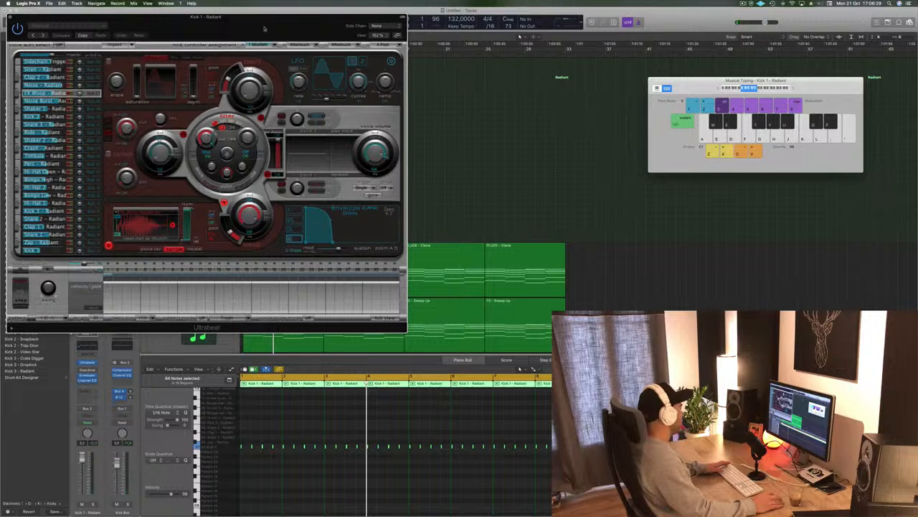
drag(264, 25, 571, 53)
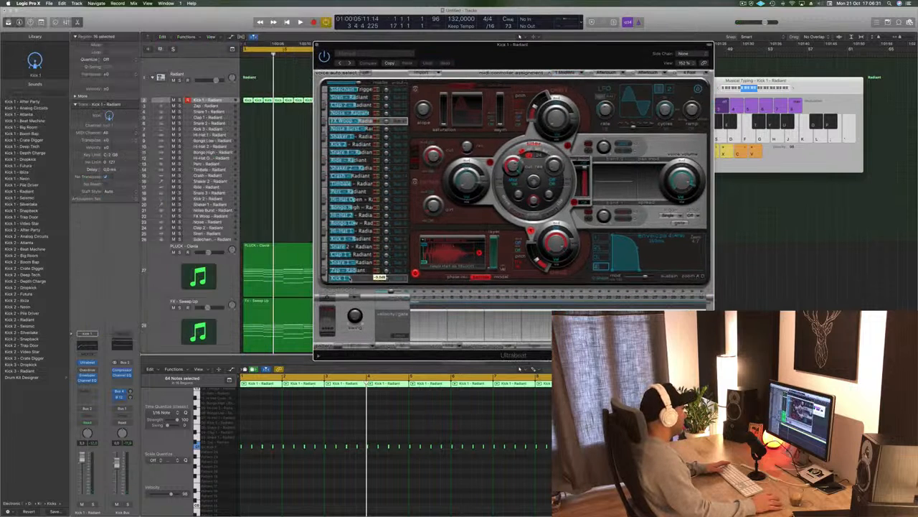
key(space)
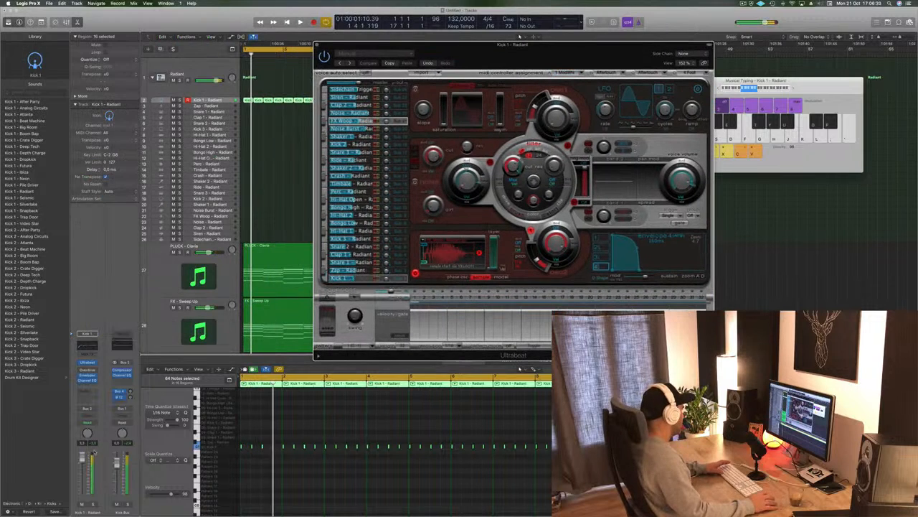
Lower the Kick 1 channel volume to about -3.8 dB during playback and close the Ultrabeat window.
drag(81, 456, 82, 461)
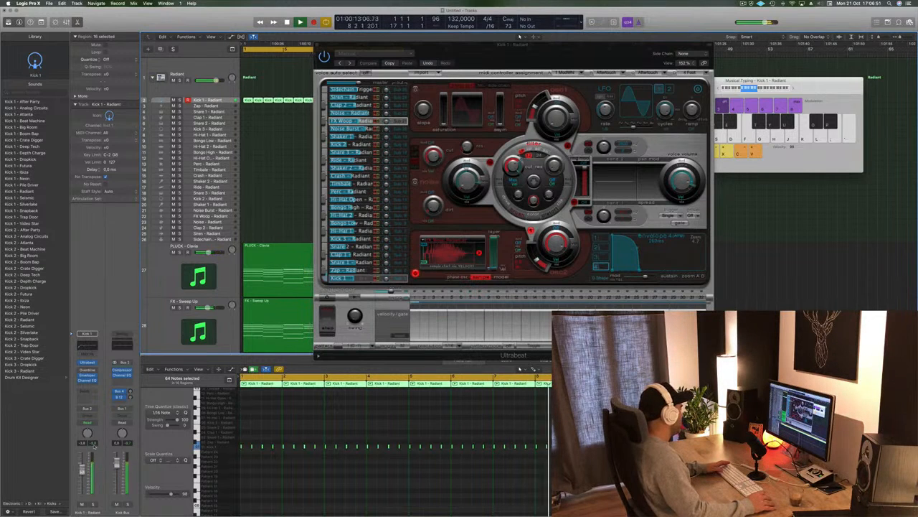
key(space)
drag(403, 43, 533, 56)
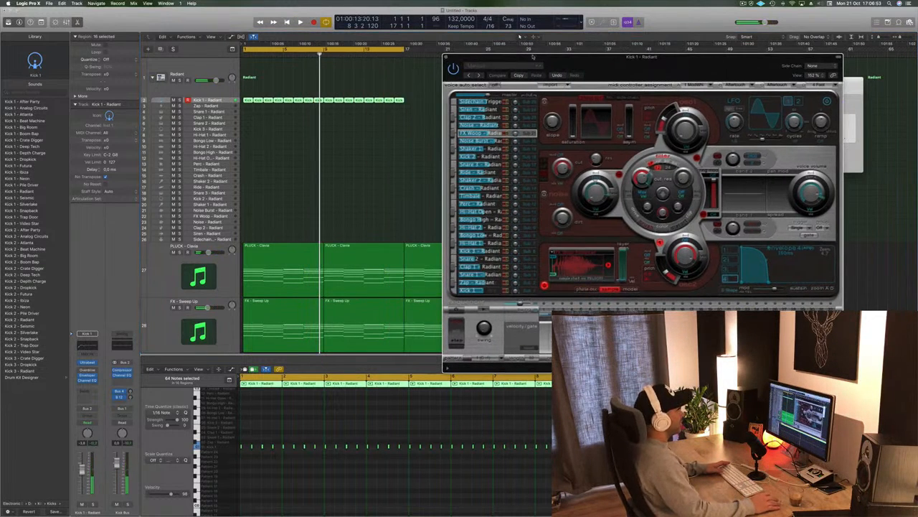
click(446, 56)
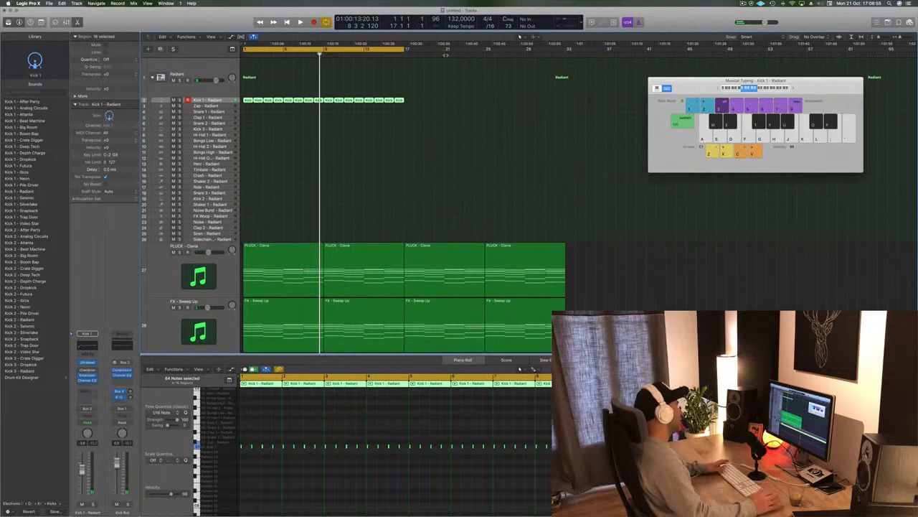
Copy the first Kick 1 region onto the Snare 1 track at bar 1.
key(space)
click(371, 134)
key(space)
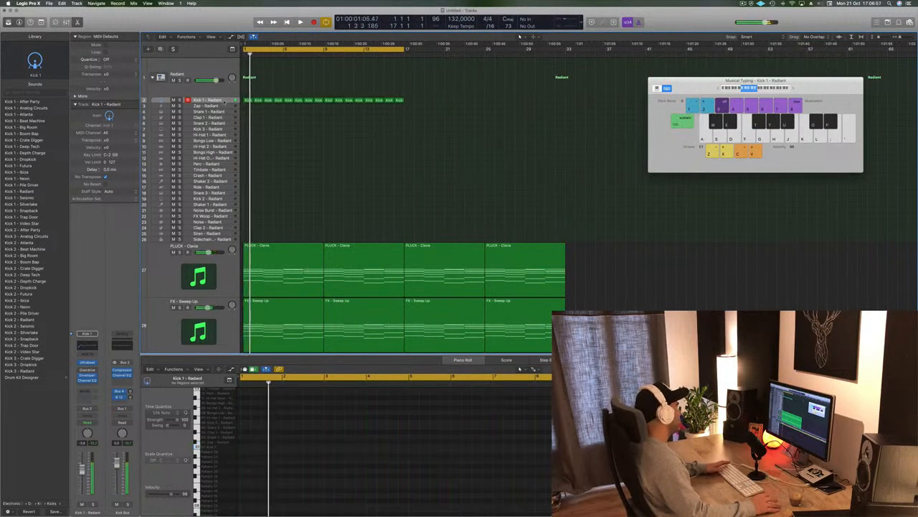
click(226, 102)
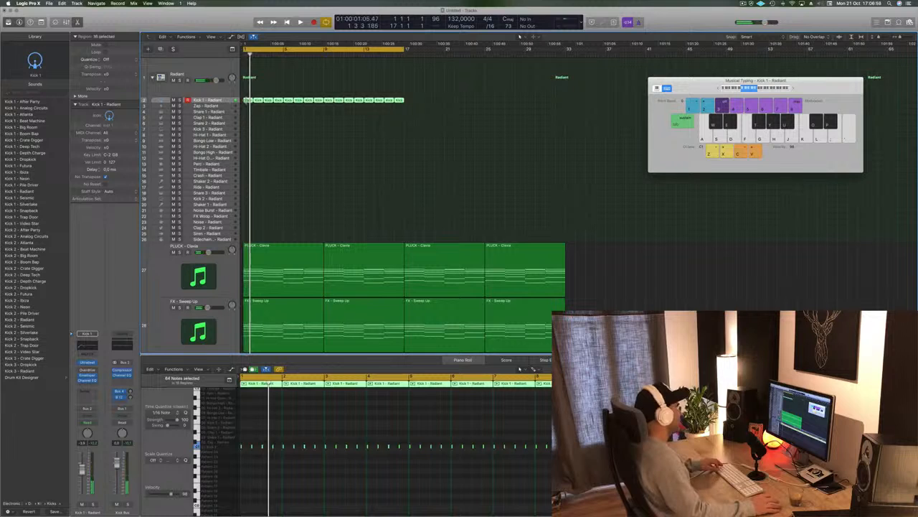
click(259, 112)
click(247, 101)
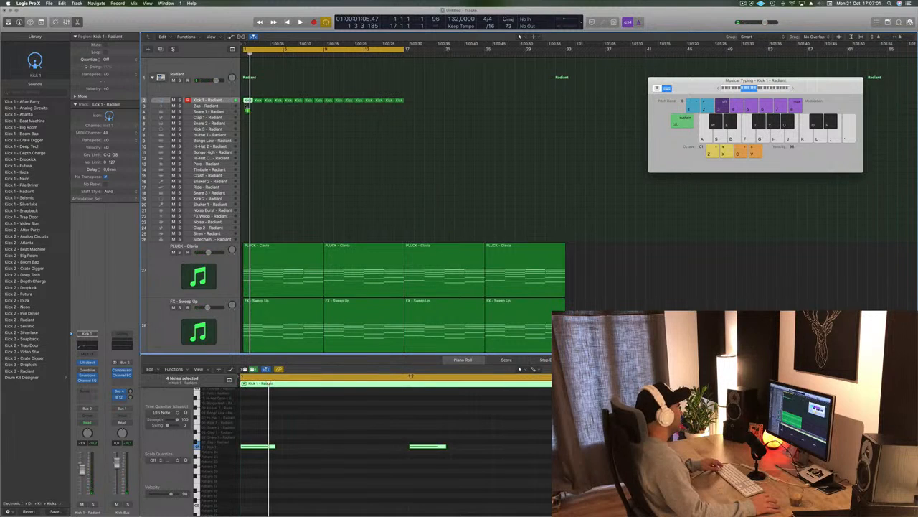
drag(248, 106, 247, 112)
Shift all four notes of the Snare 1 region half a beat later and transpose them up to the Snare 1 row.
scroll(322, 406, left, 3)
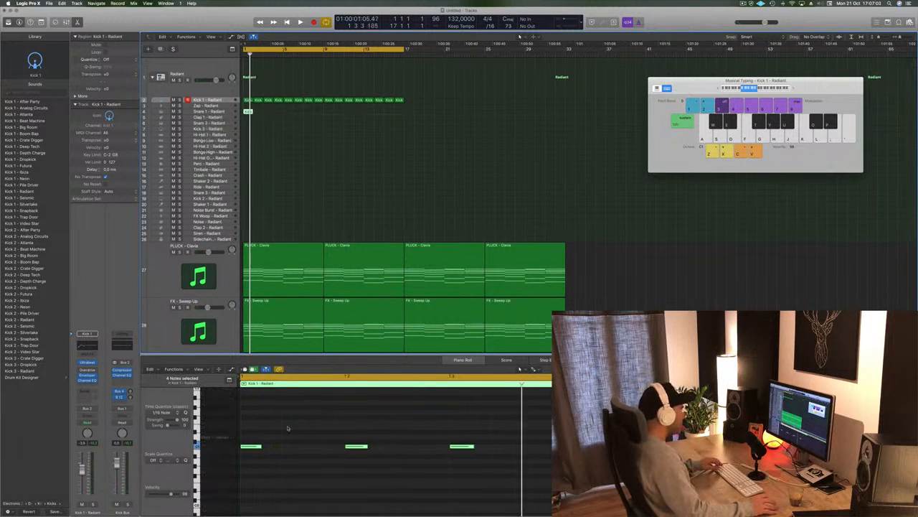
drag(255, 434, 556, 486)
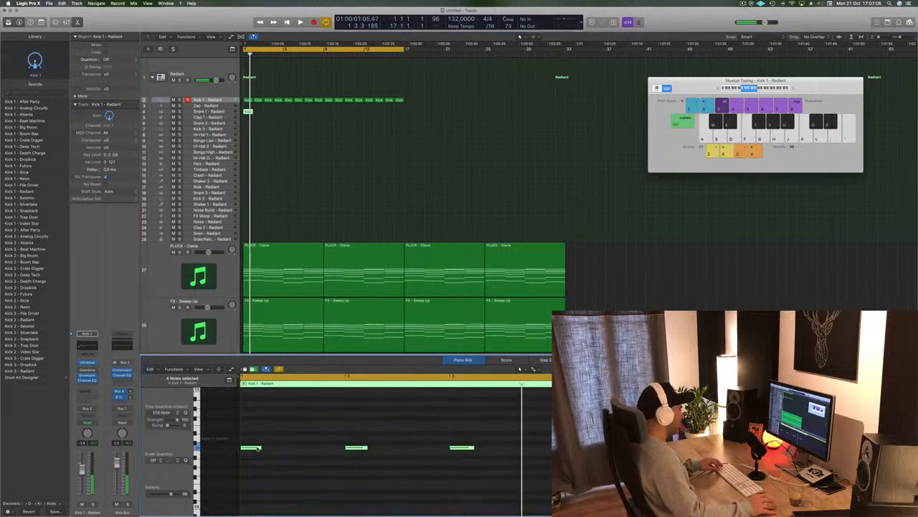
drag(257, 448, 309, 450)
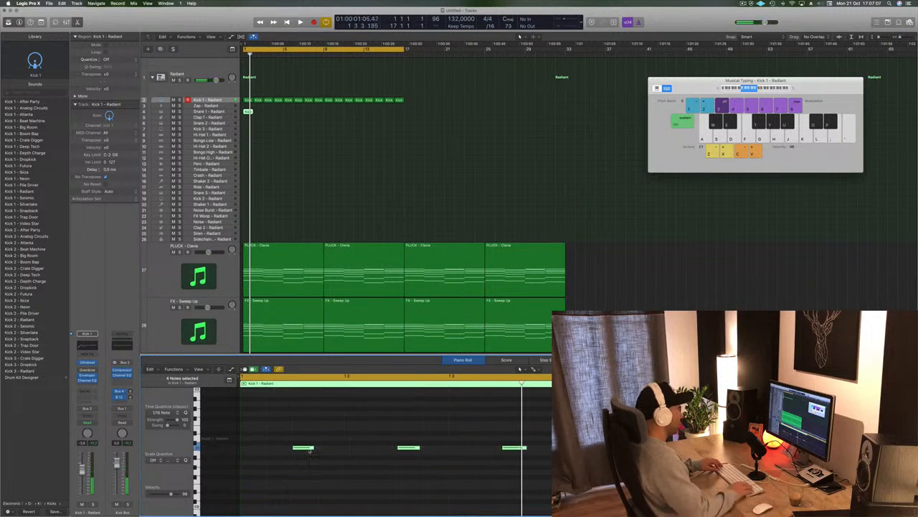
key(alt+Up)
key(alt+Up)
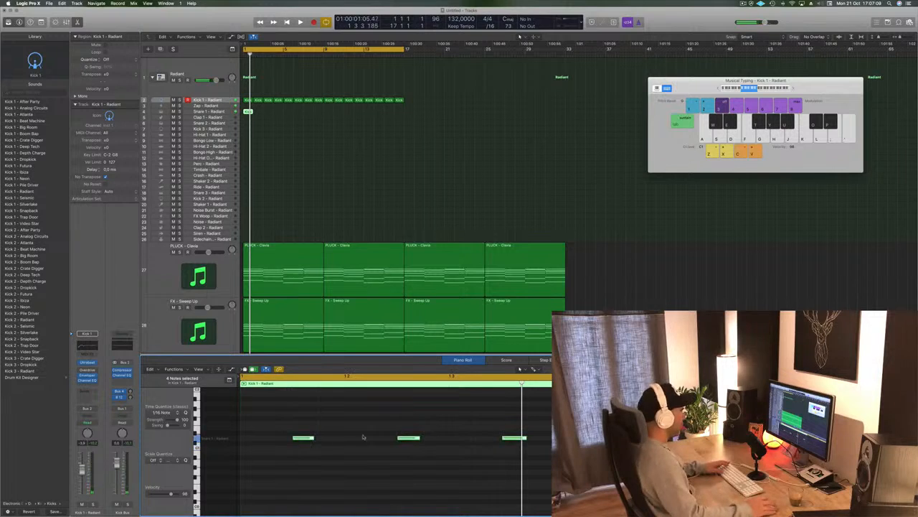
Delete the second and fourth snare notes and move the remaining two half a beat later, onto beats 2 and 4.
click(409, 438)
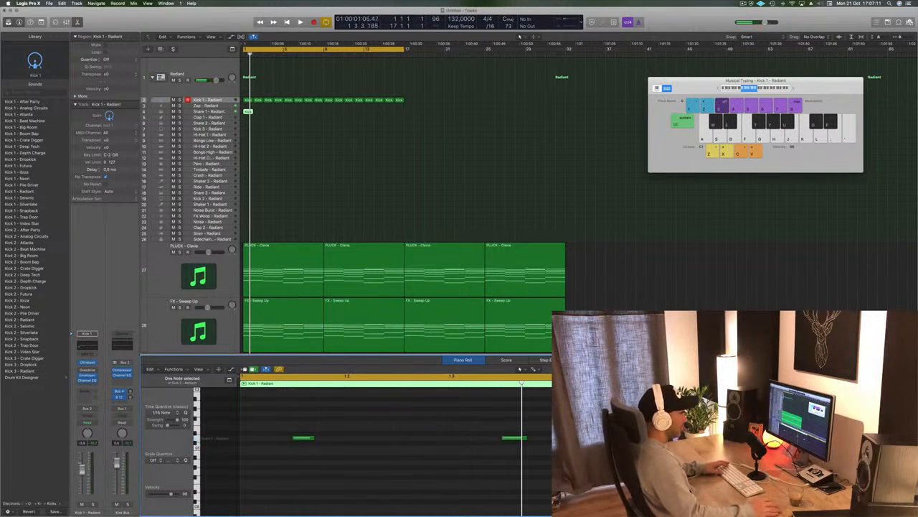
key(space)
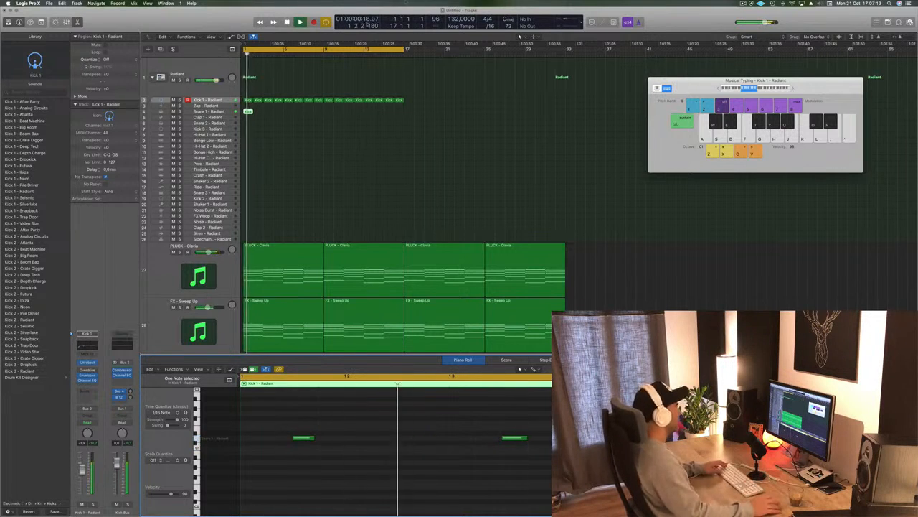
key(space)
drag(301, 416, 550, 469)
drag(307, 439, 357, 441)
key(space)
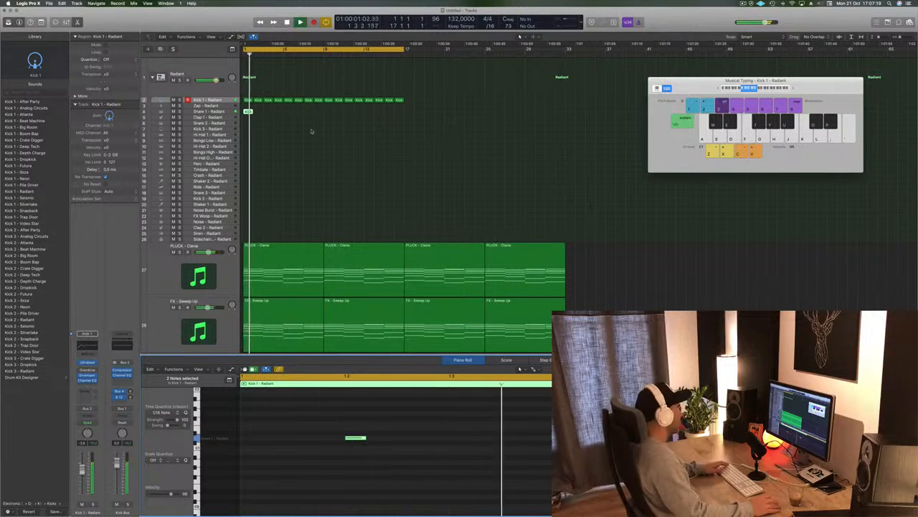
Repeat the Snare 1 region up to bar 17 and copy its first region onto the Hi-Hat 1 track.
drag(248, 113, 327, 113)
click(247, 113)
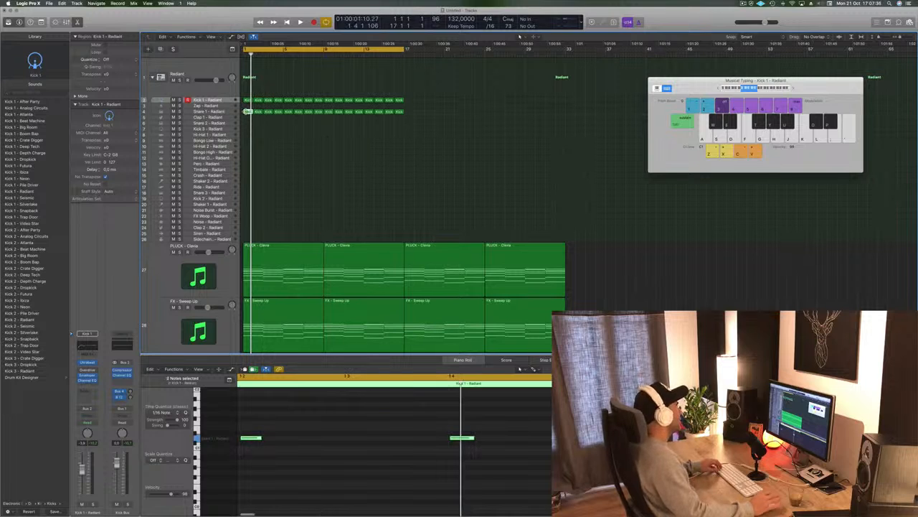
drag(247, 113, 248, 134)
Rework the Hi-Hat 1 region's notes into a four-note sixteenth pattern just after beats 2 and 4, and play the result.
drag(508, 425, 241, 467)
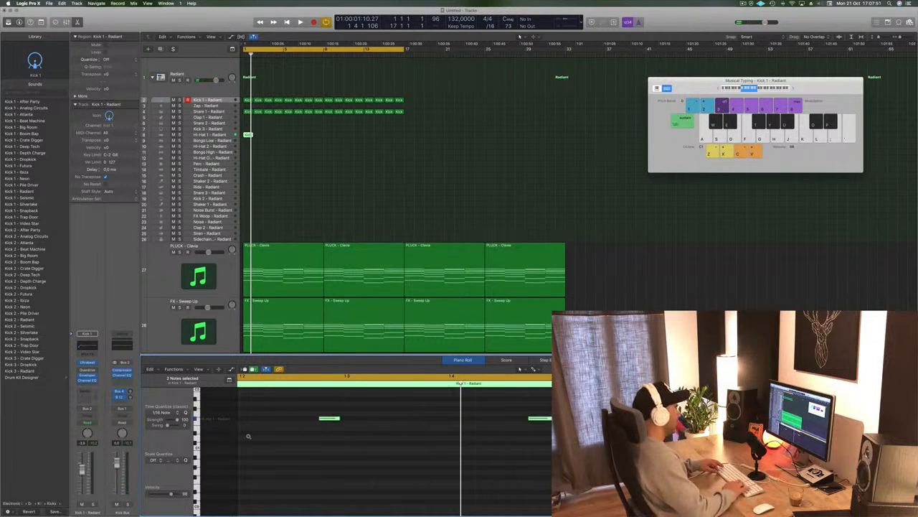
key(alt+Left)
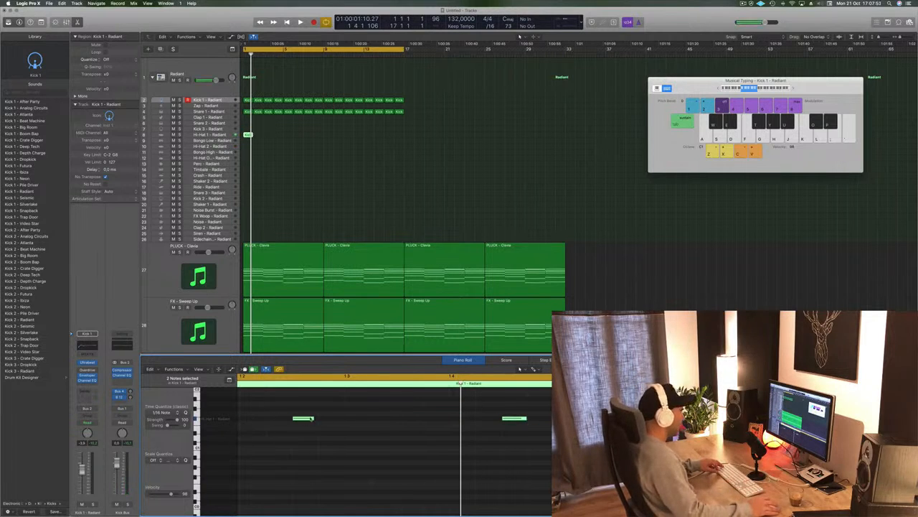
drag(307, 419, 399, 436)
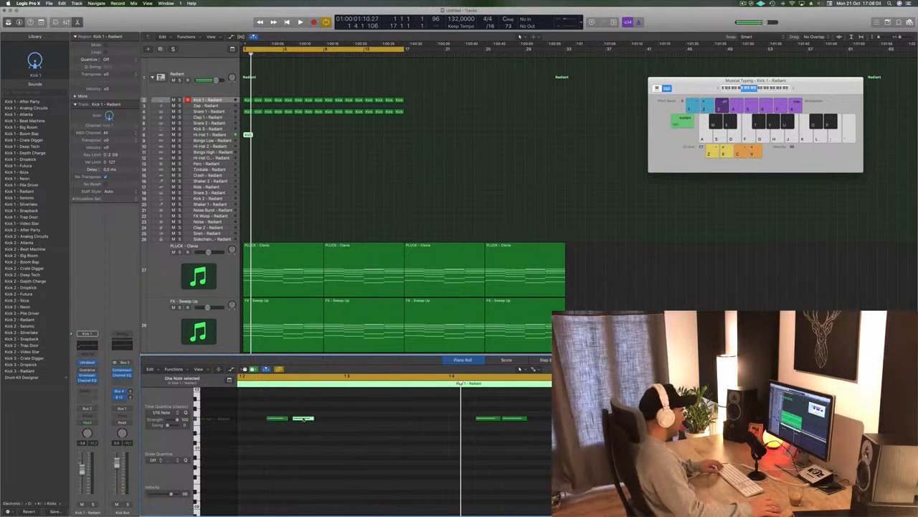
drag(303, 418, 329, 420)
key(space)
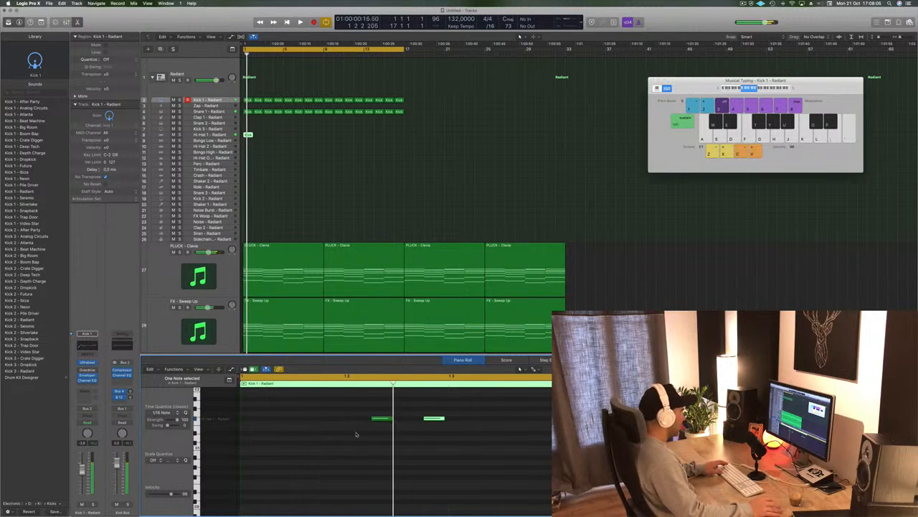
scroll(295, 166, right, 10)
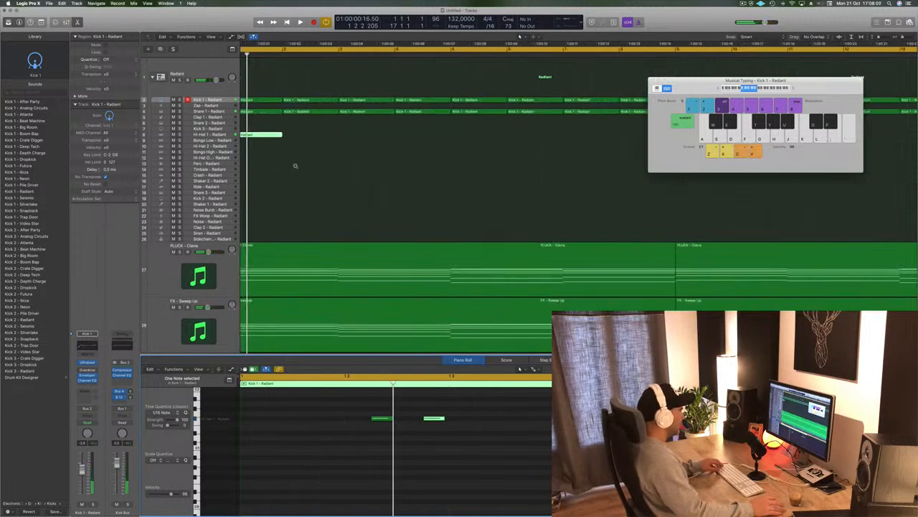
scroll(325, 492, left, 5)
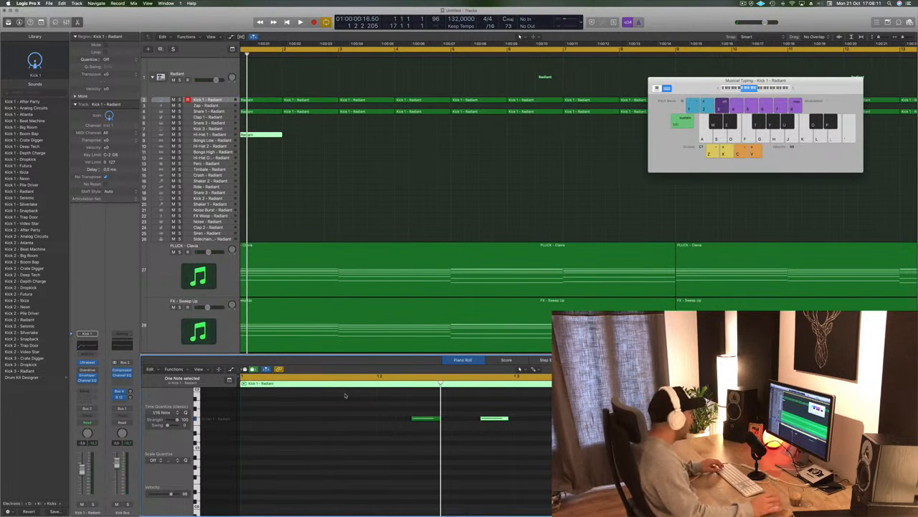
key(space)
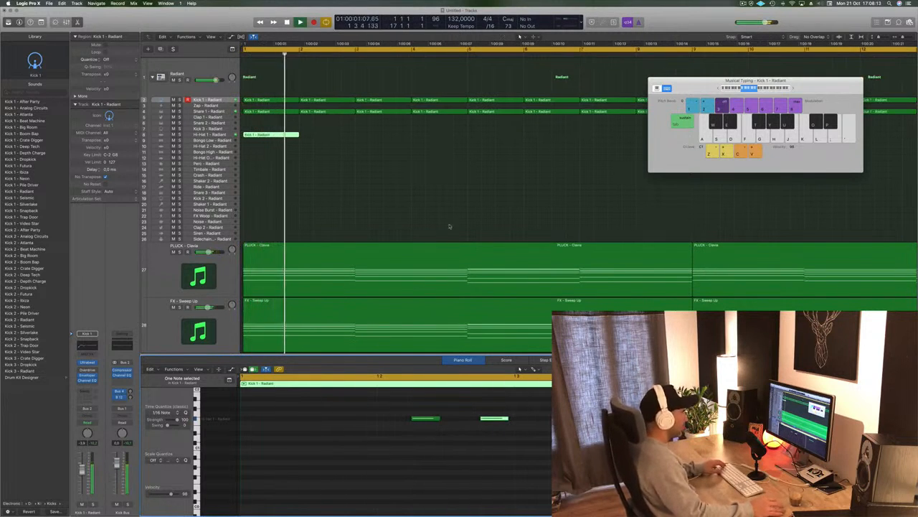
key(space)
Repeat the Hi-Hat 1 region along its track up to bar 17 and play the beginning of the cycle.
drag(270, 135, 366, 135)
shift+click(280, 135)
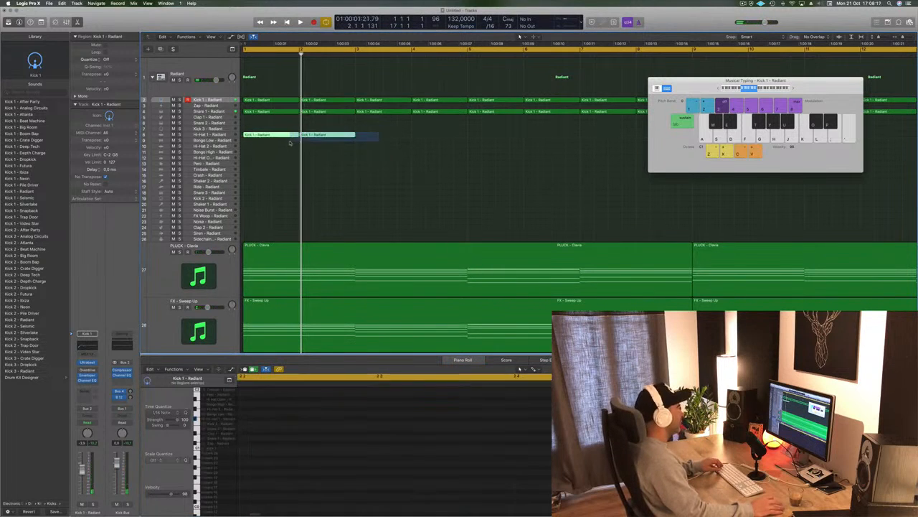
drag(279, 135, 391, 137)
scroll(382, 163, left, 5)
scroll(381, 162, left, 4)
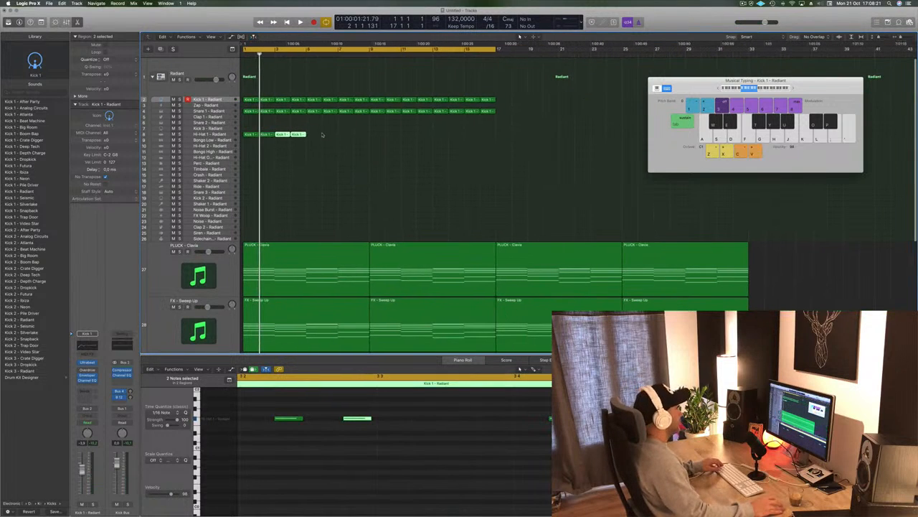
mouse_move(324, 134)
mouse_down()
mouse_move(247, 138)
mouse_move(314, 136)
mouse_up()
drag(251, 138, 374, 138)
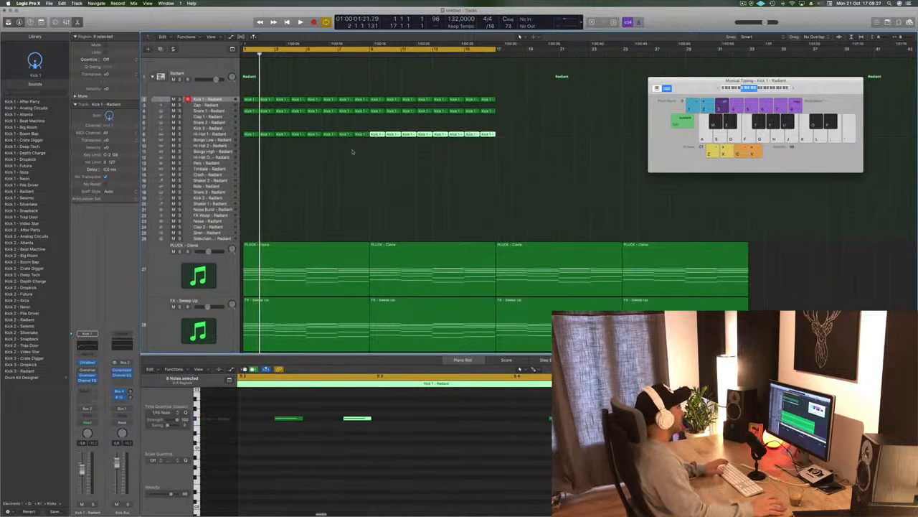
key(space)
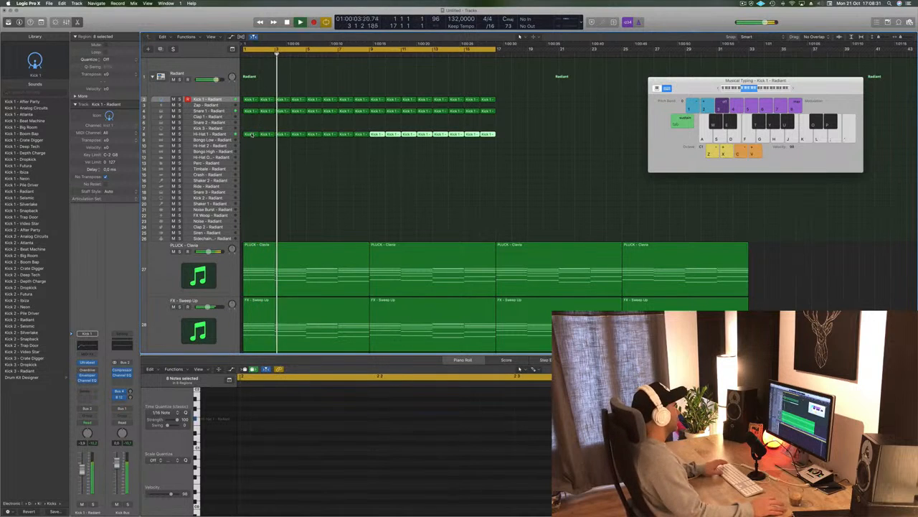
key(space)
Copy the first Hi-Hat 1 region onto the Hi-Hat 2 track at bar 1.
click(252, 134)
drag(251, 135, 253, 147)
click(249, 145)
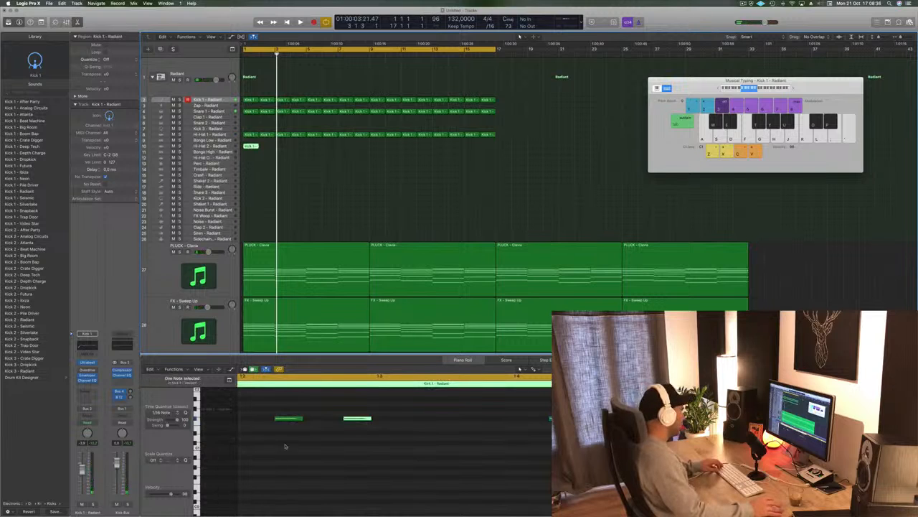
Spread the Hi-Hat 2 region's four notes across the bar, on the off-beats of beats 1, 3 and 4 and a sixteenth after beat 2.
click(284, 415)
drag(289, 419, 458, 417)
scroll(438, 443, down, 1)
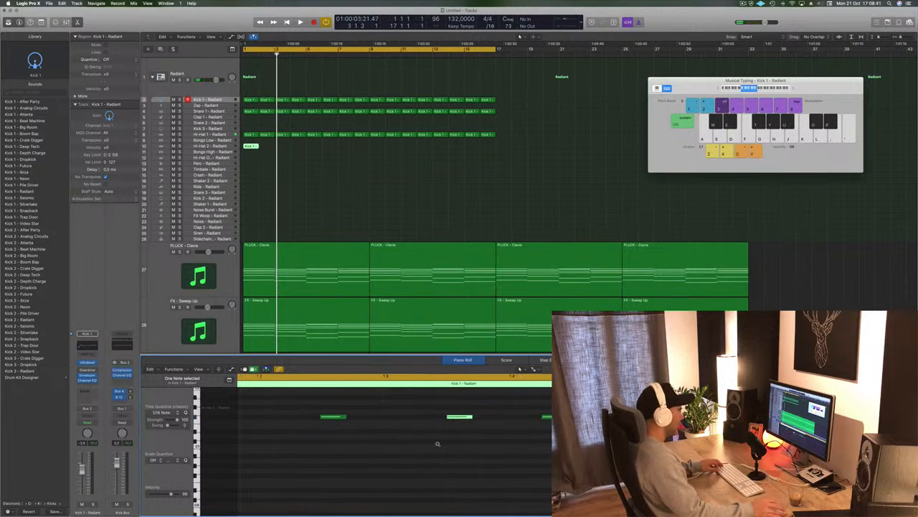
scroll(438, 444, down, 1)
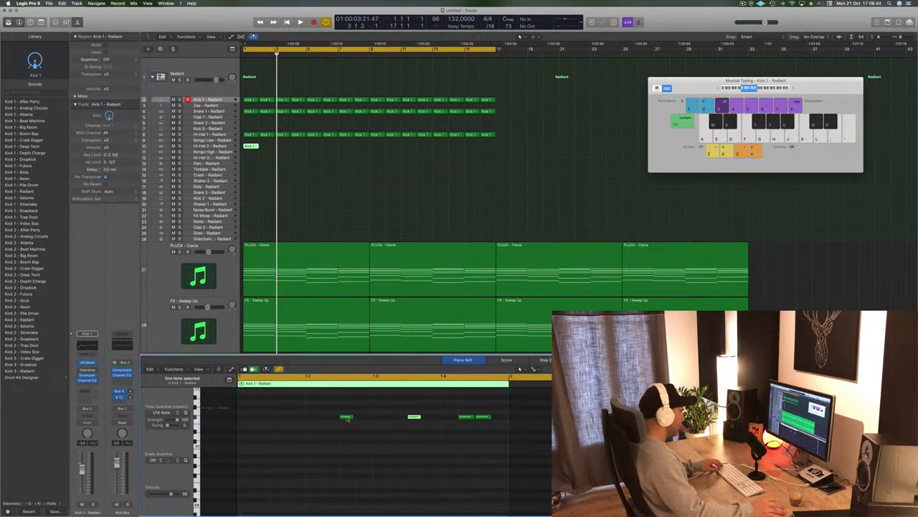
drag(346, 416, 279, 416)
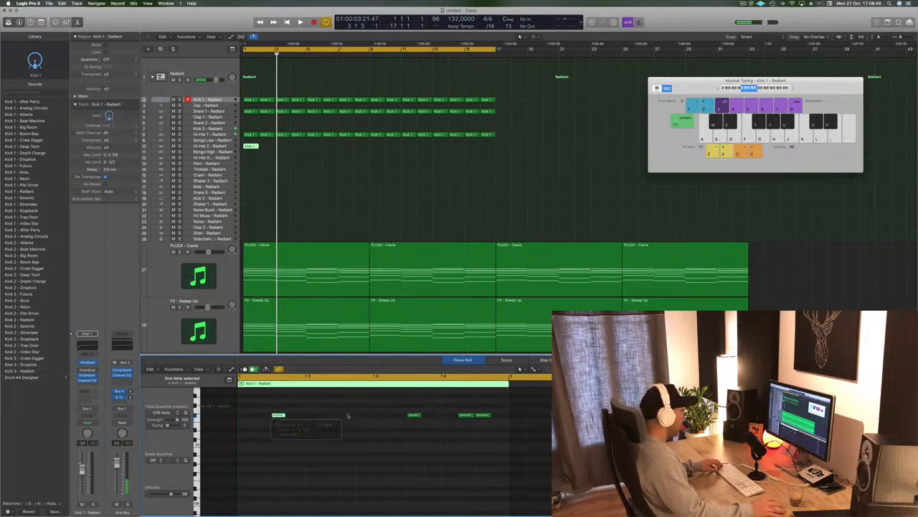
drag(414, 415, 328, 416)
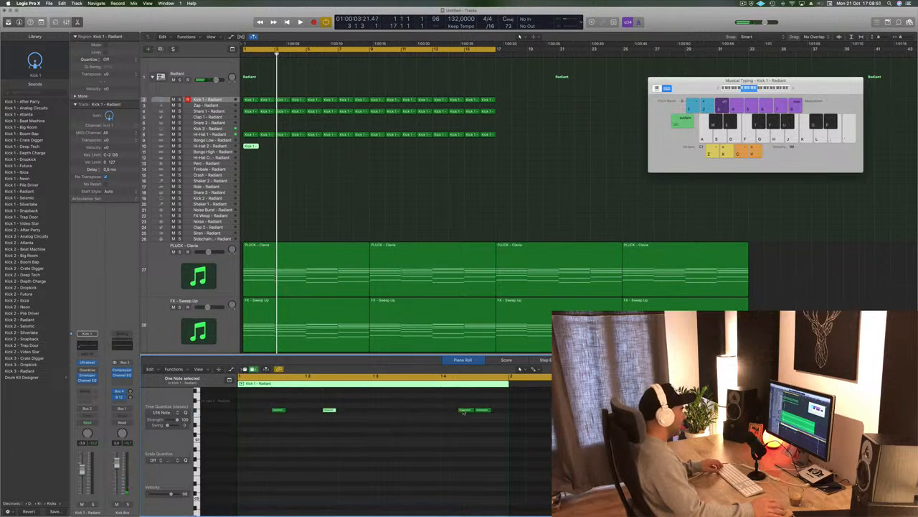
drag(463, 411, 415, 410)
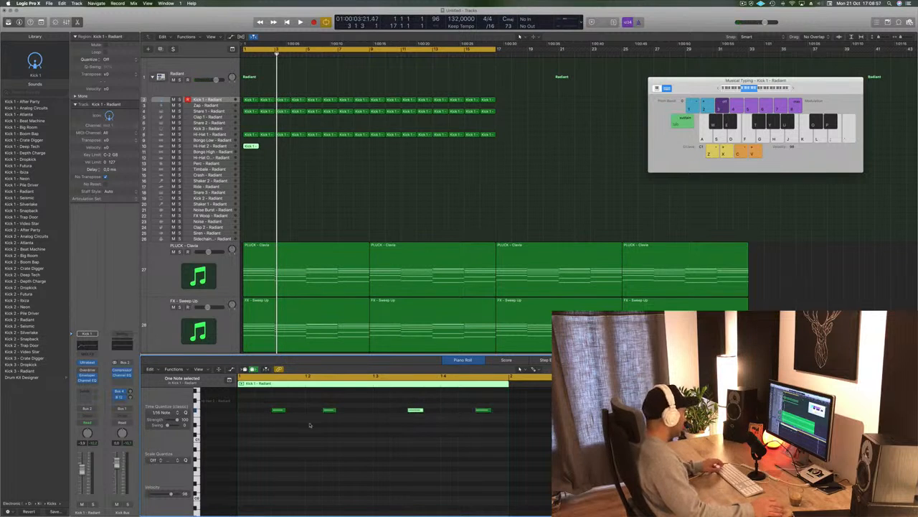
drag(240, 157, 241, 155)
click(254, 153)
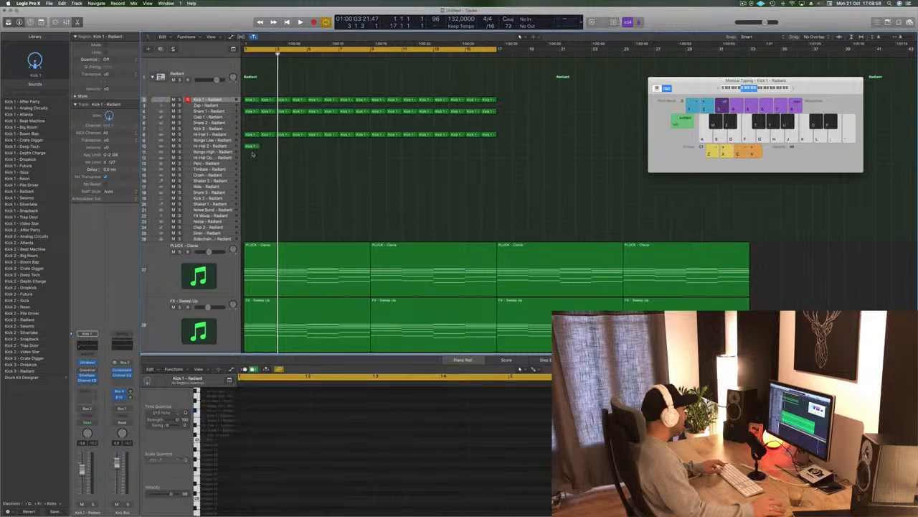
Move the second note of the Hi-Hat 2 region to the off-beat of beat 2.
click(252, 147)
scroll(261, 411, up, 3)
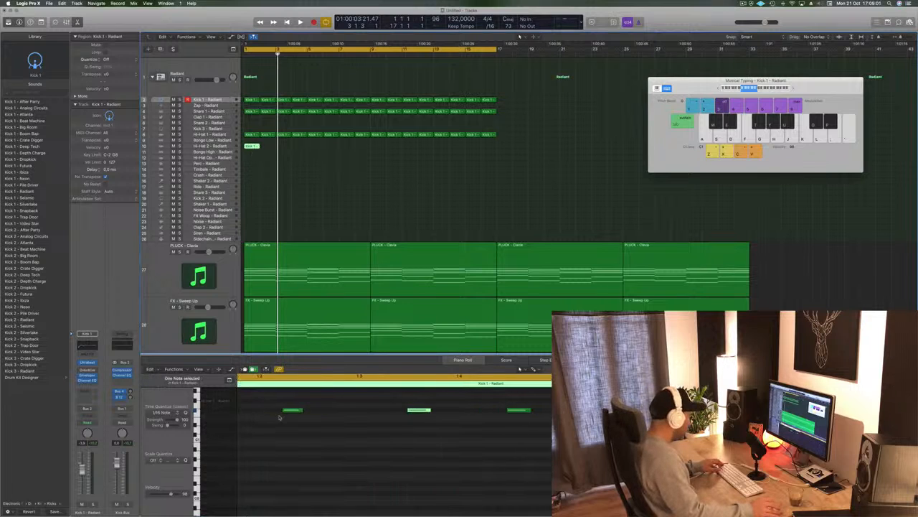
scroll(281, 418, left, 3)
drag(374, 412, 398, 413)
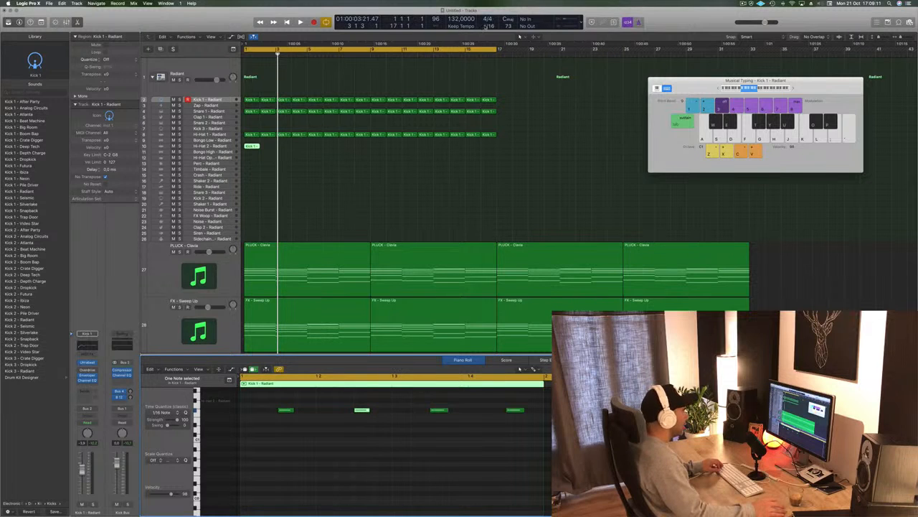
click(412, 183)
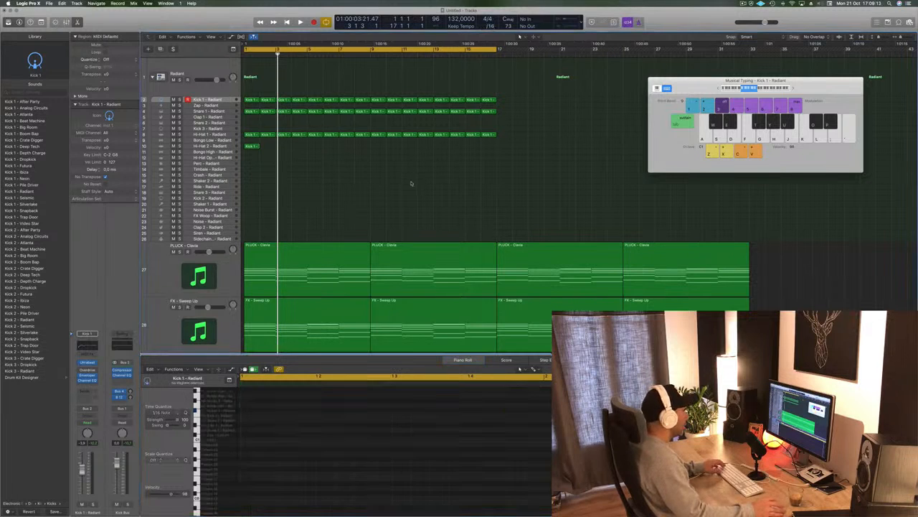
Select the Hi-Hat 2 region and play the first bars repeatedly to hear its off-beat pattern.
click(250, 148)
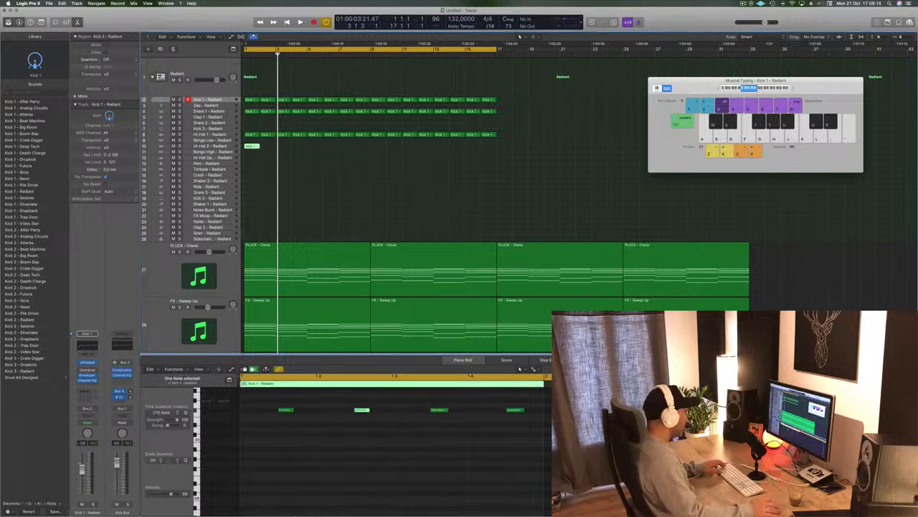
key(space)
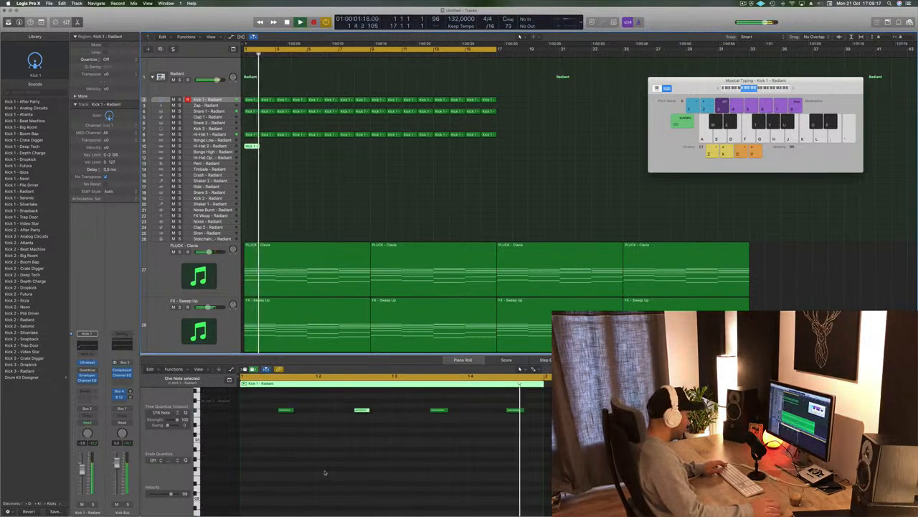
key(space)
key(space)
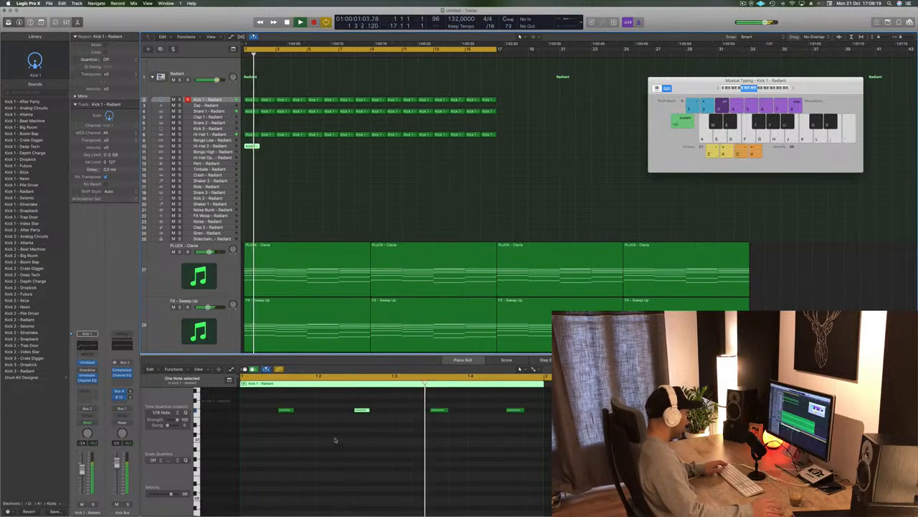
key(space)
key(space)
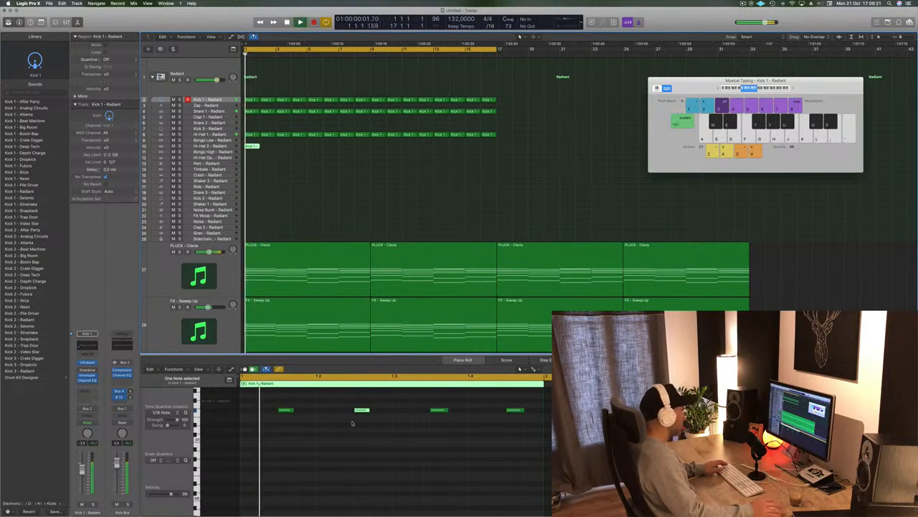
key(space)
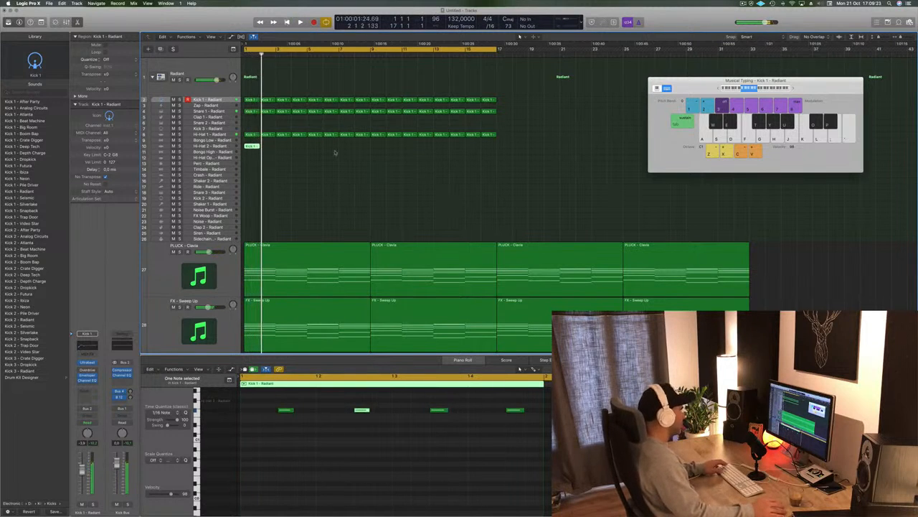
Repeat the Hi-Hat 2 region along its track up to bar 17 and play the beginning of the cycle.
drag(255, 147, 271, 148)
shift+click(251, 147)
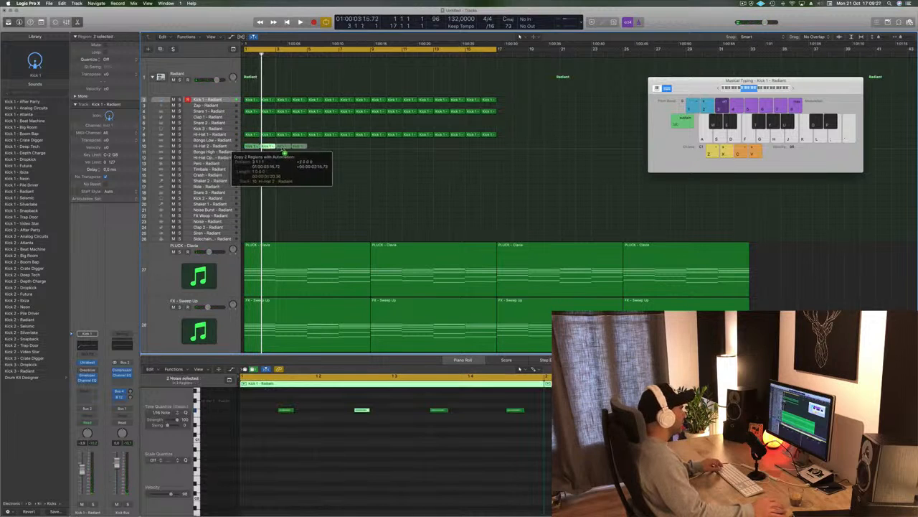
key(super+r)
drag(254, 147, 377, 150)
key(space)
scroll(337, 193, right, 2)
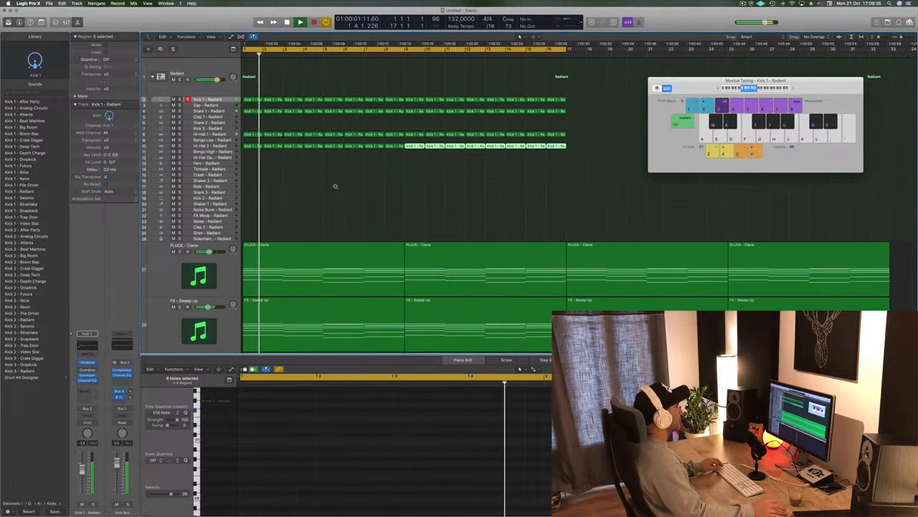
scroll(335, 187, left, 2)
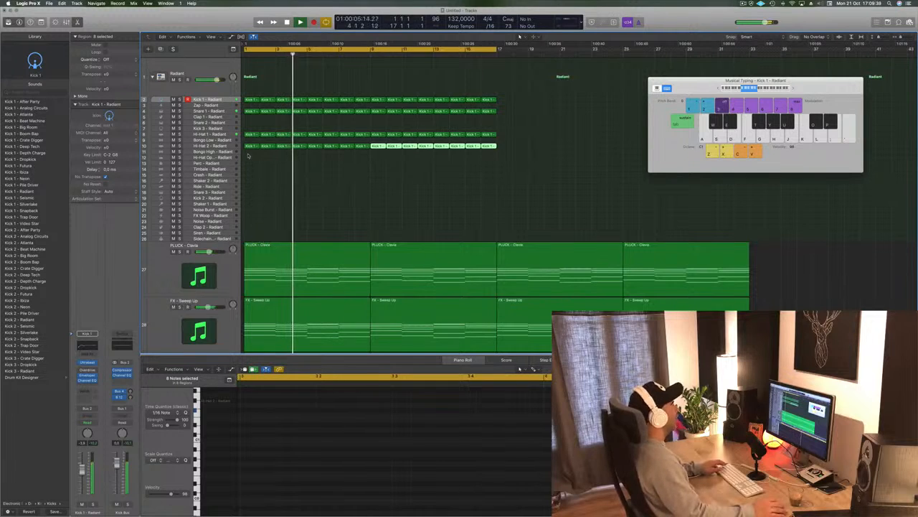
key(space)
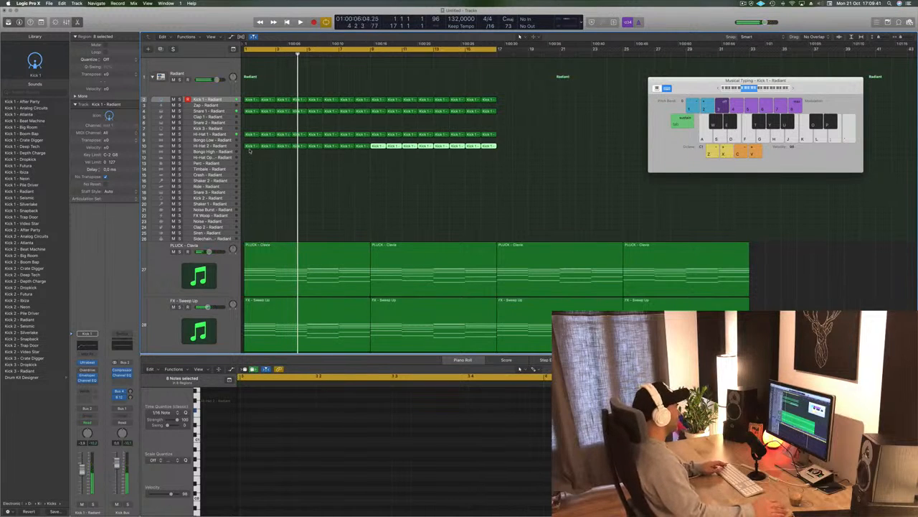
Move all sixteen Hi-Hat 2 regions up to the Kick 3 track during playback.
key(space)
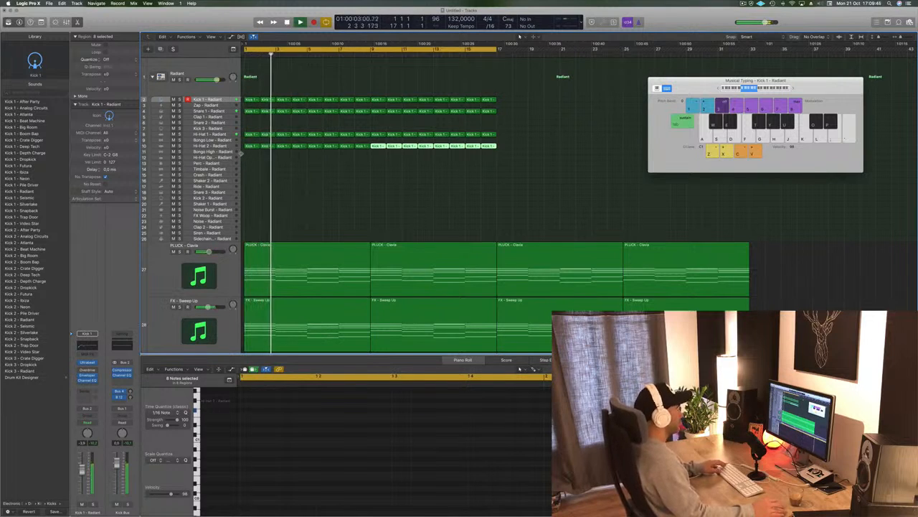
drag(242, 153, 492, 146)
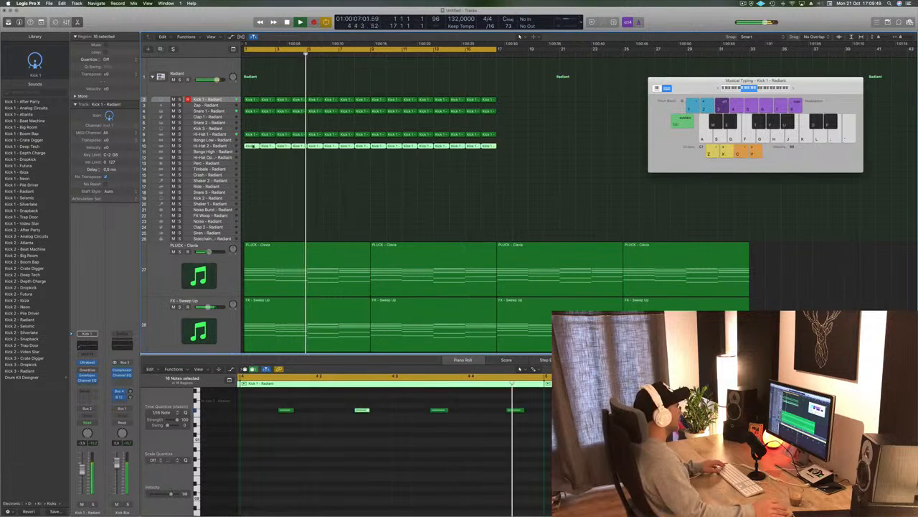
drag(254, 146, 253, 129)
key(space)
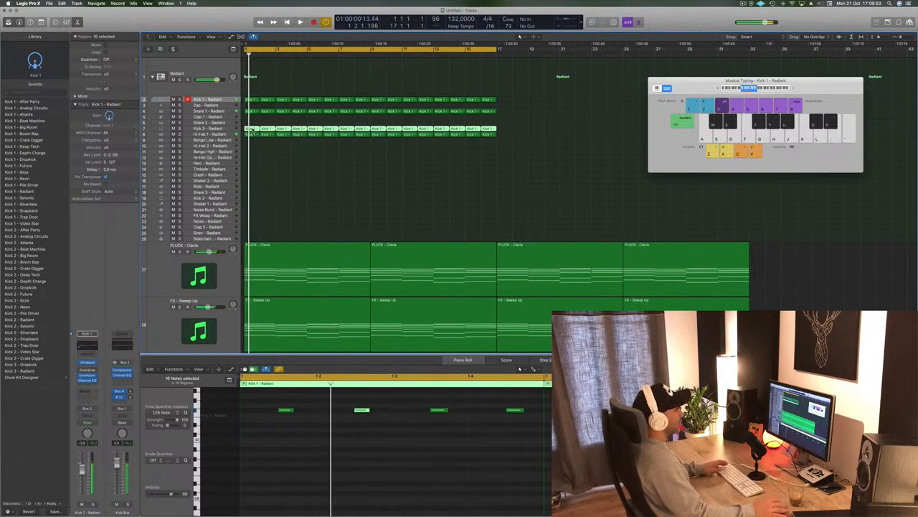
Copy the first Kick 3 region onto the Hi-Hat Open track, raise its four notes by several semitones and play it.
click(252, 134)
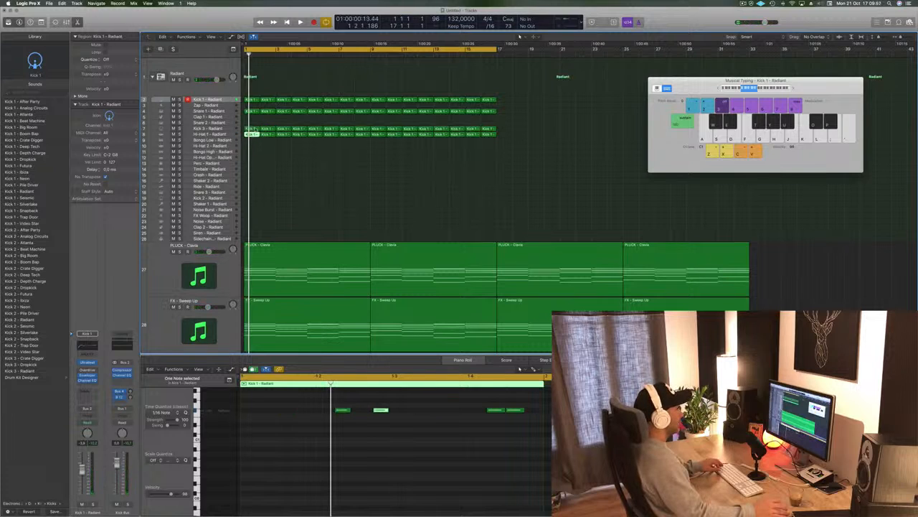
drag(253, 131, 253, 159)
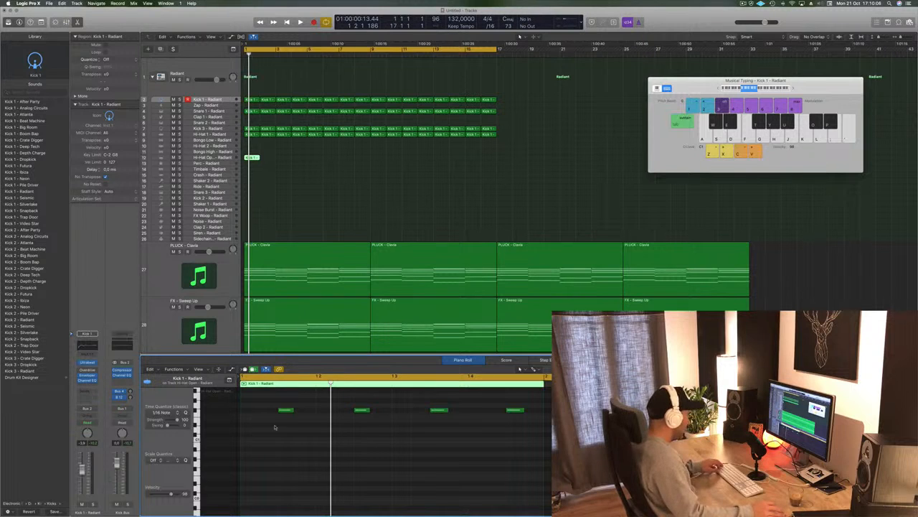
drag(266, 412, 563, 424)
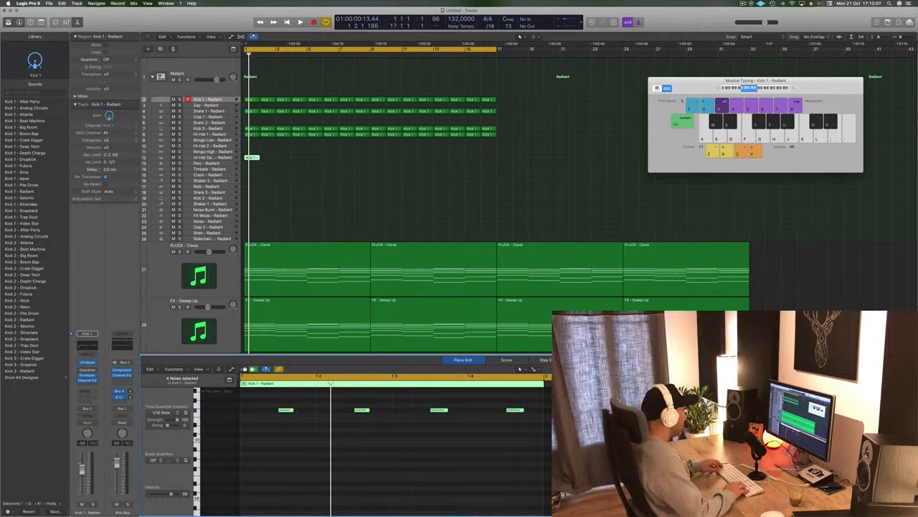
key(alt+Up)
key(alt+Up)
key(alt+Up)
key(alt+Up)
key(alt+Up)
key(alt+Up)
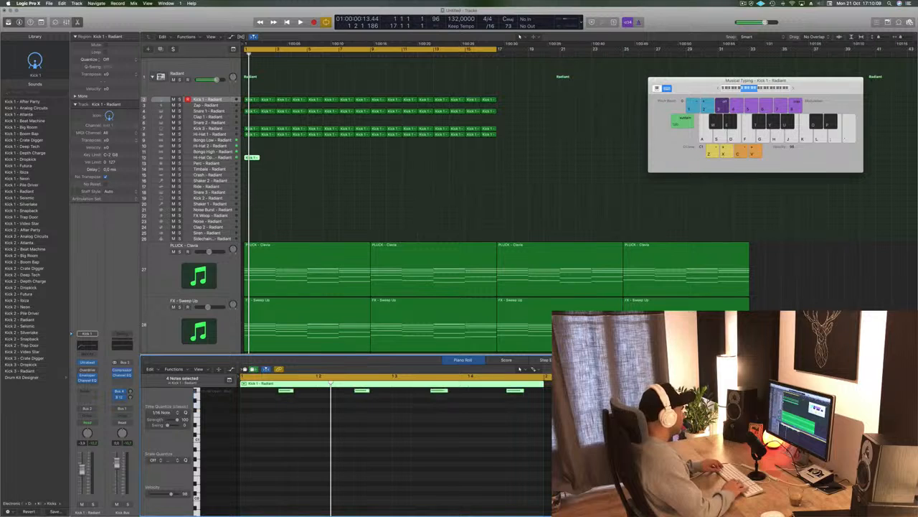
key(space)
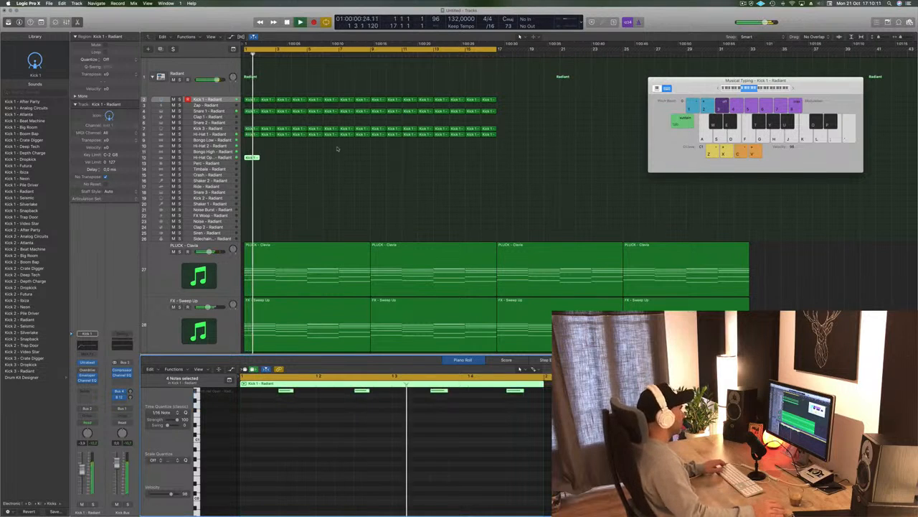
key(space)
Repeat the Hi-Hat Open region along its track up to bar 17 and play the cycle with that track selected.
drag(251, 158, 268, 161)
drag(284, 163, 315, 161)
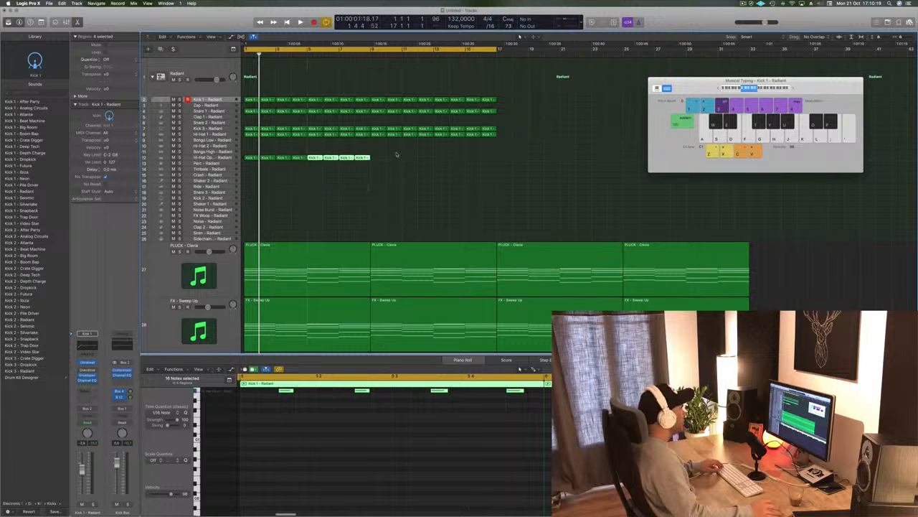
drag(398, 152, 244, 162)
key(space)
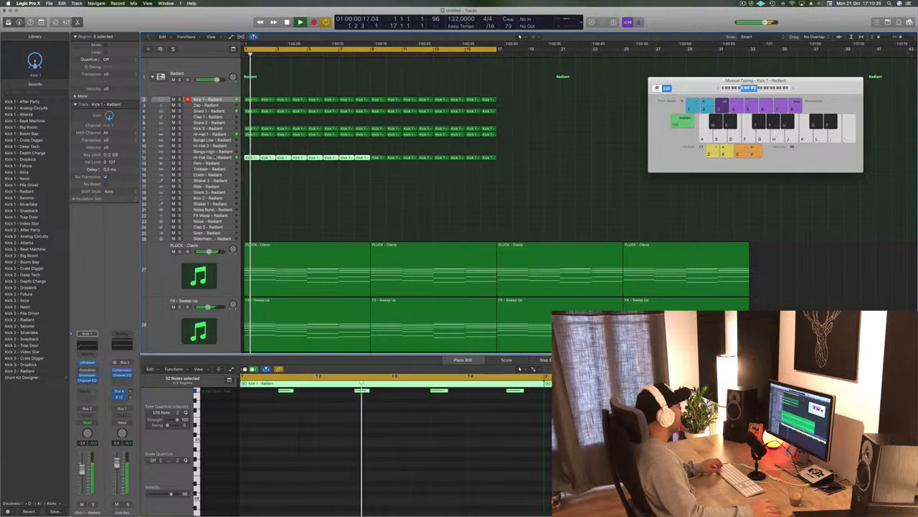
click(208, 157)
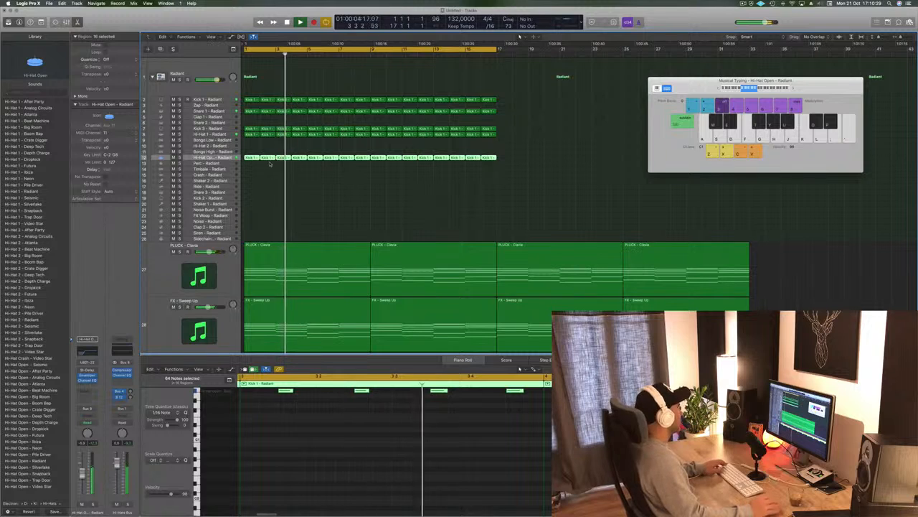
click(244, 163)
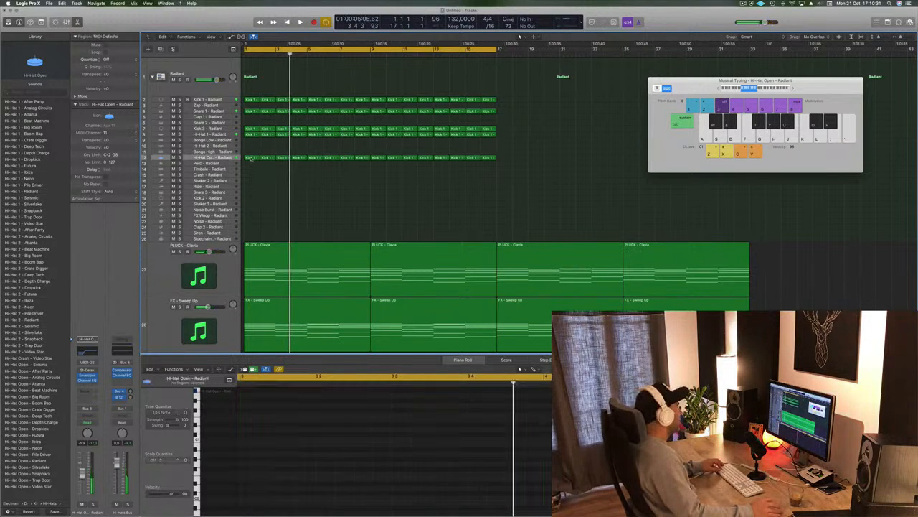
Copy the first Hi-Hat Open region onto the Bongo Low track and shift its four notes one sixteenth earlier.
click(250, 158)
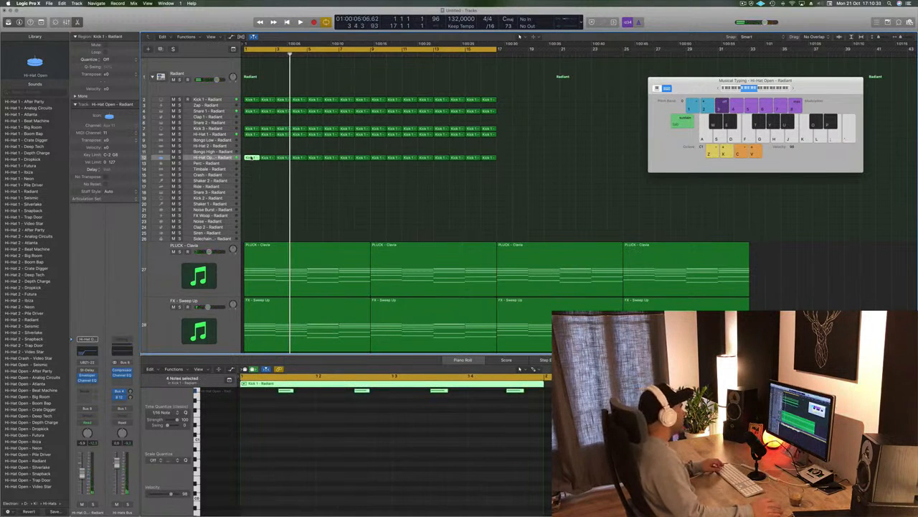
drag(250, 158, 255, 141)
scroll(310, 418, up, 2)
drag(265, 405, 553, 456)
key(alt+Left)
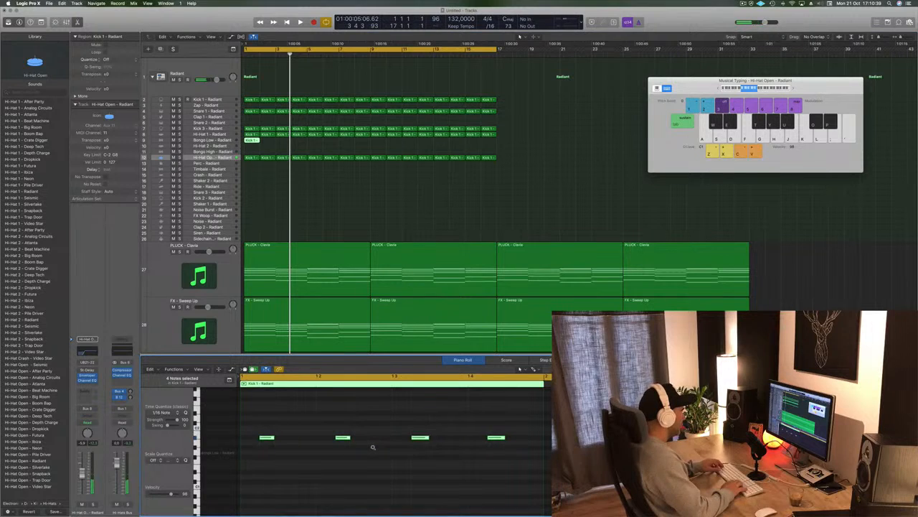
Try different pitches for the four Bongo Low notes during playback and settle on a slightly lower one.
key(alt+Up)
key(alt+Up)
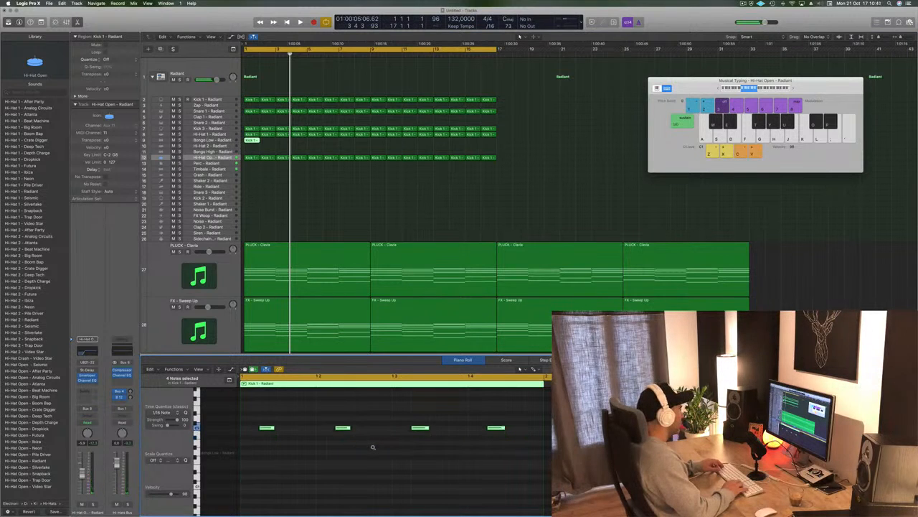
key(alt+Down)
key(alt+Down)
key(space)
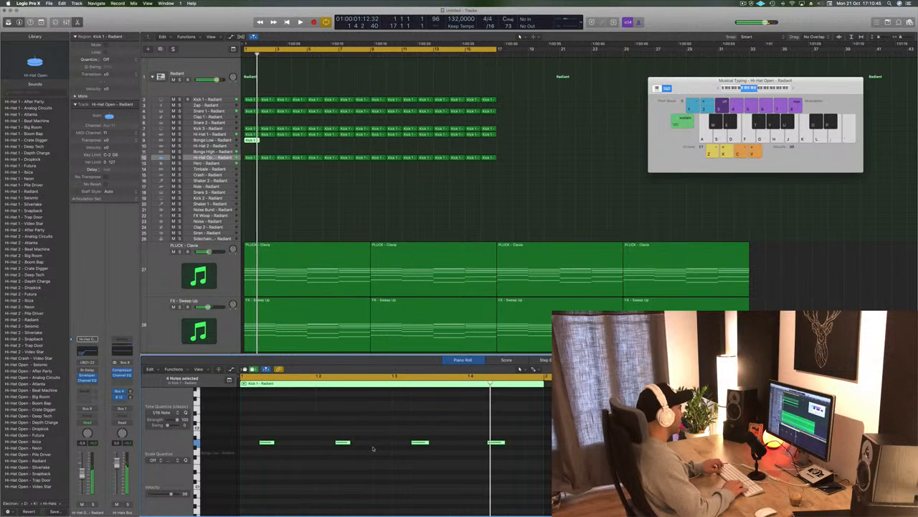
key(alt+Down)
key(alt+Down)
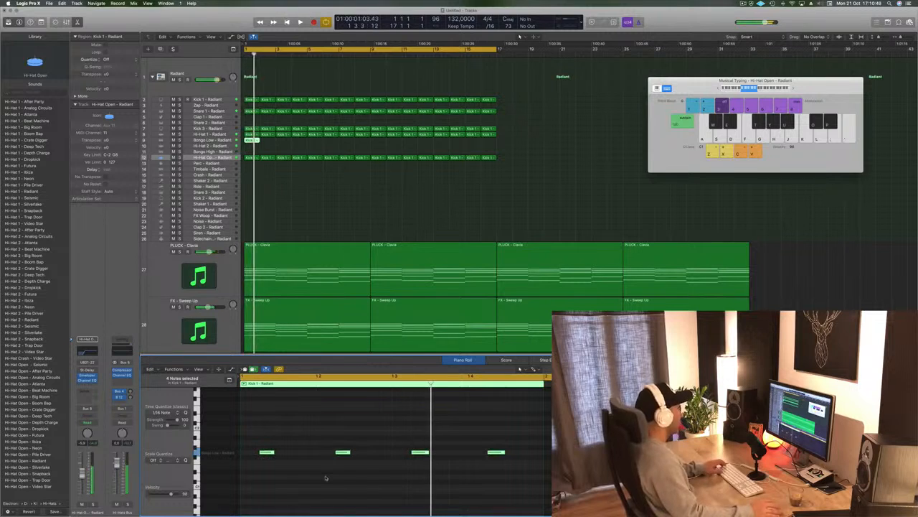
Delete the second and fourth notes from the Bongo Low region.
click(342, 453)
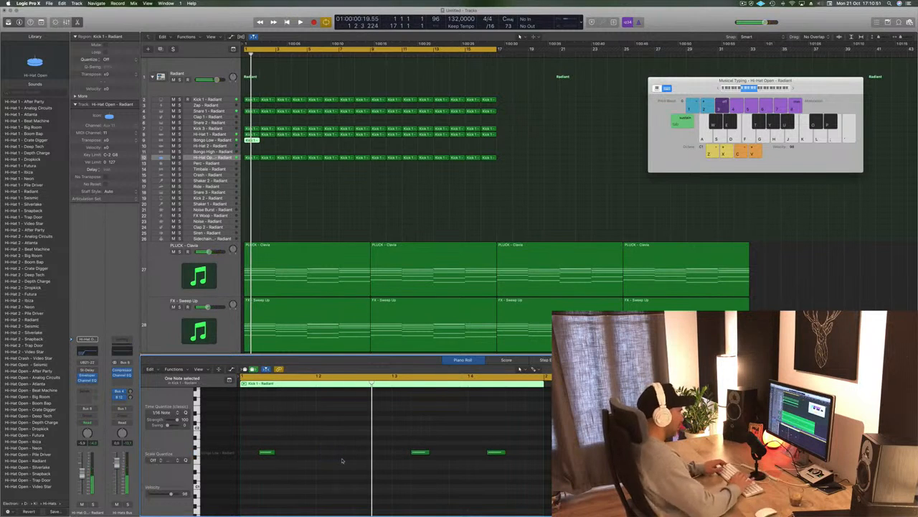
drag(479, 425, 515, 470)
key(Delete)
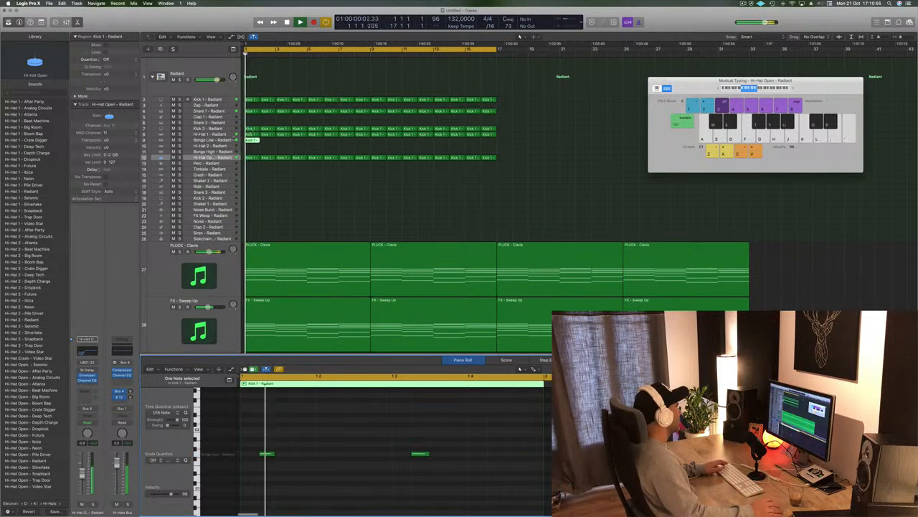
Select the Bongo Low track and play the beginning of the cycle.
click(233, 140)
key(space)
key(space)
key(space)
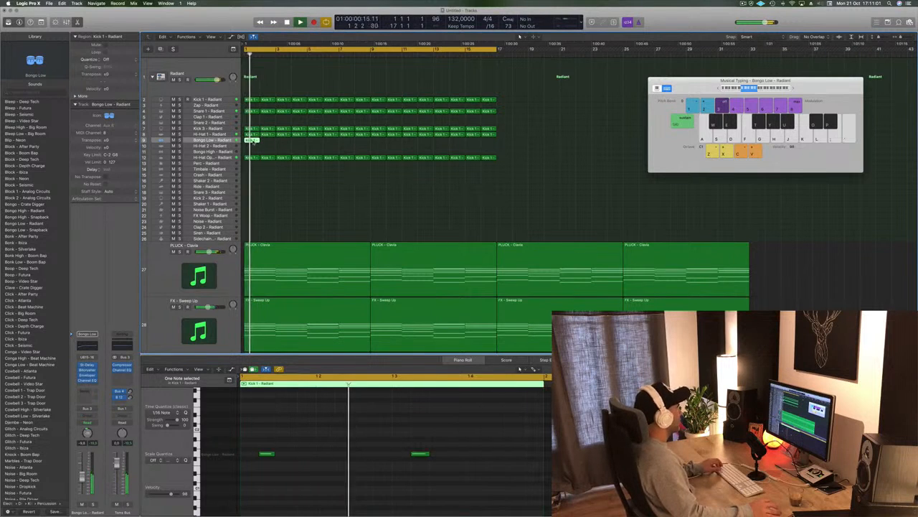
Repeat the two-note Bongo Low region along its track up to bar 17.
drag(252, 140, 327, 146)
key(space)
key(Delete)
click(371, 145)
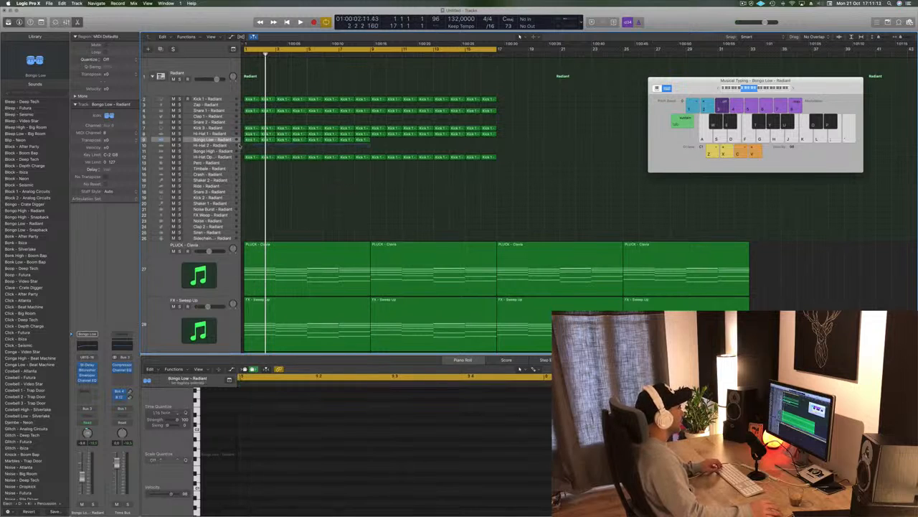
click(251, 141)
drag(271, 146, 377, 142)
Play the cycle and bypass the Bitcrusher effect on the Bongo Low channel.
key(space)
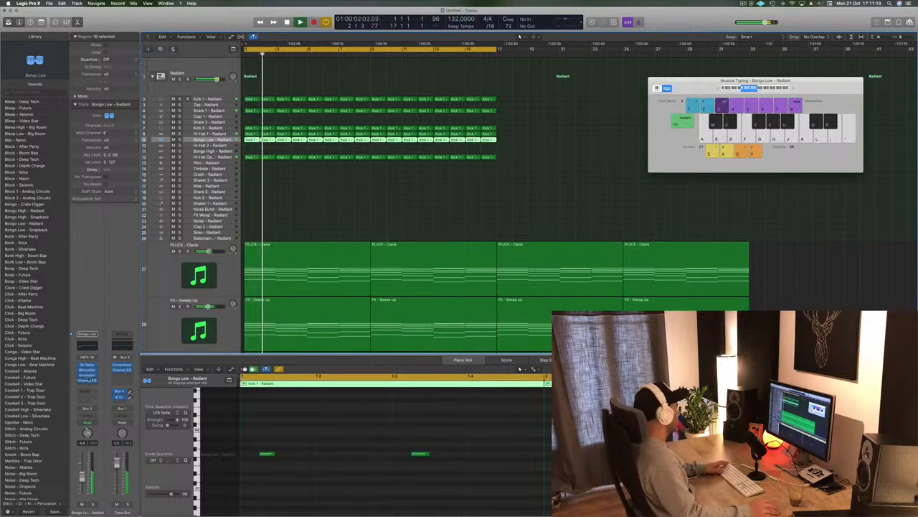
key(space)
click(80, 370)
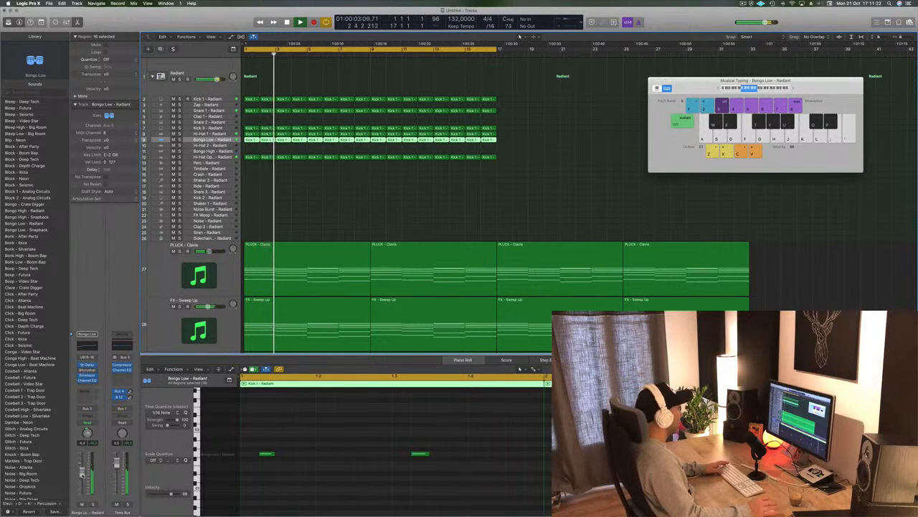
Play through the cycle to hear the drums with the melody and hide the Musical Typing keyboard.
click(371, 200)
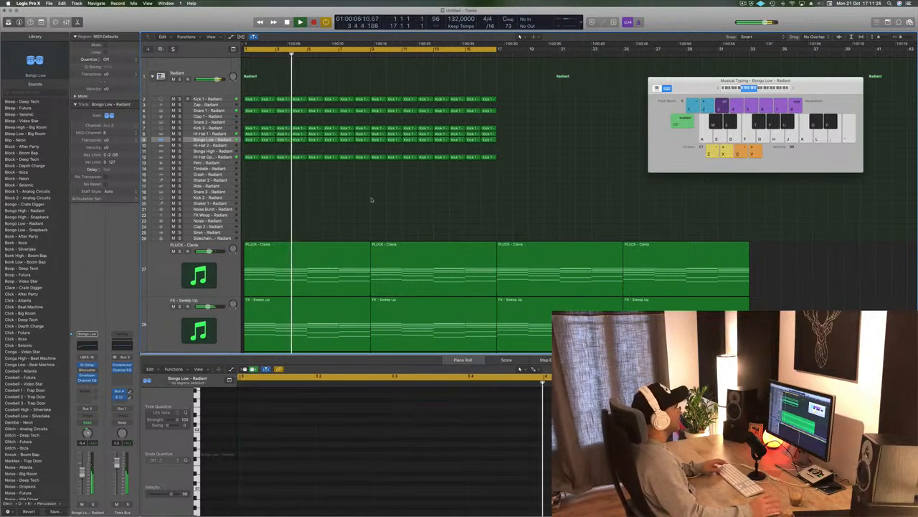
scroll(372, 200, down, 1)
key(g)
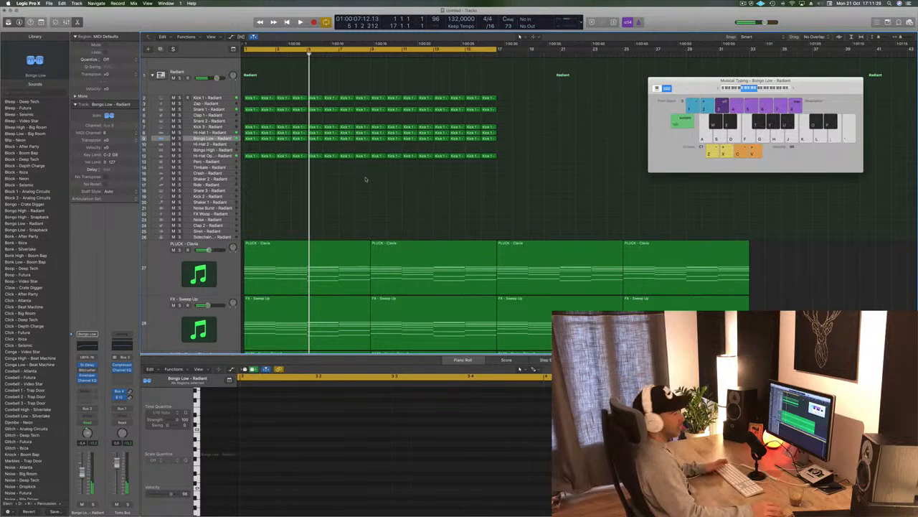
key(space)
scroll(344, 190, down, 1)
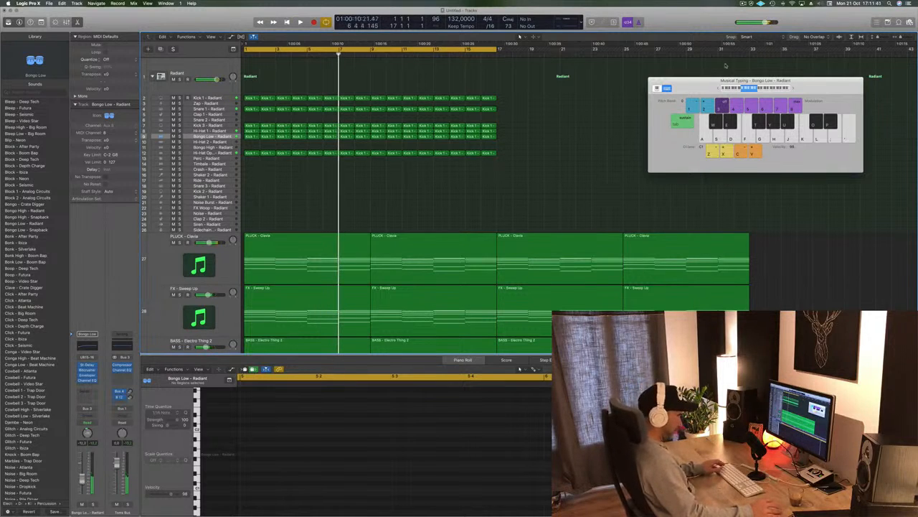
drag(705, 83, 721, 84)
key(super+k)
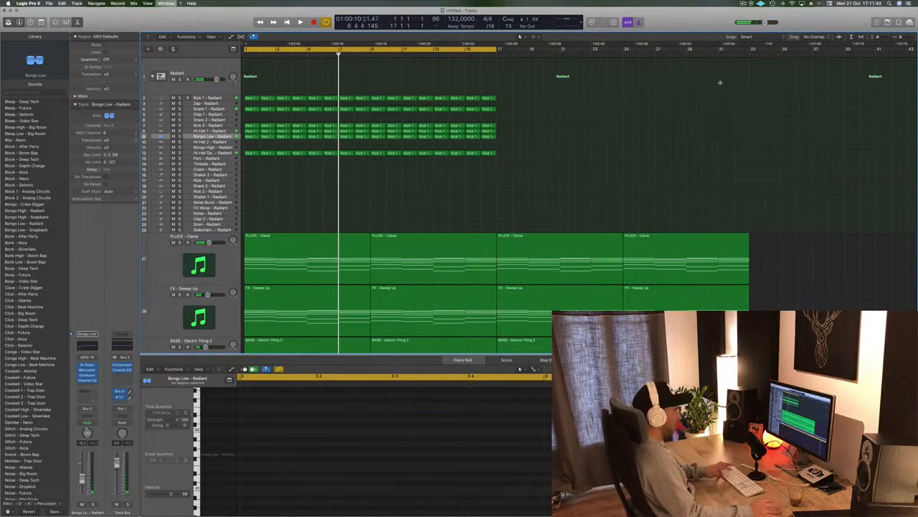
Copy all drum regions from bars 1 to 17 so that the copies start at bar 17.
drag(515, 95, 246, 178)
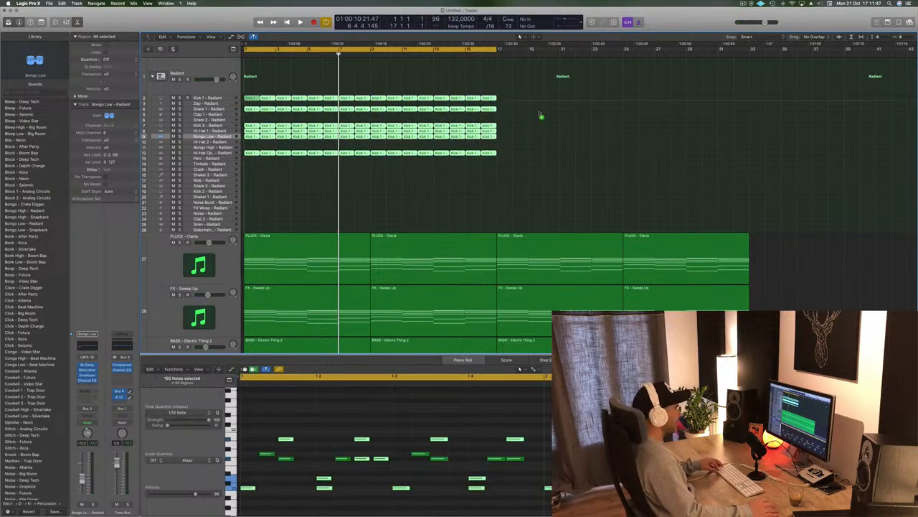
drag(541, 115, 503, 101)
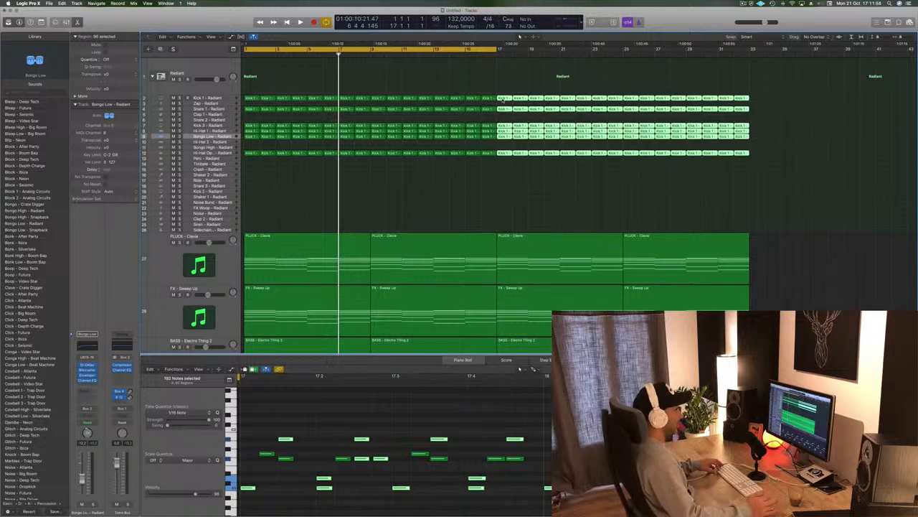
click(498, 183)
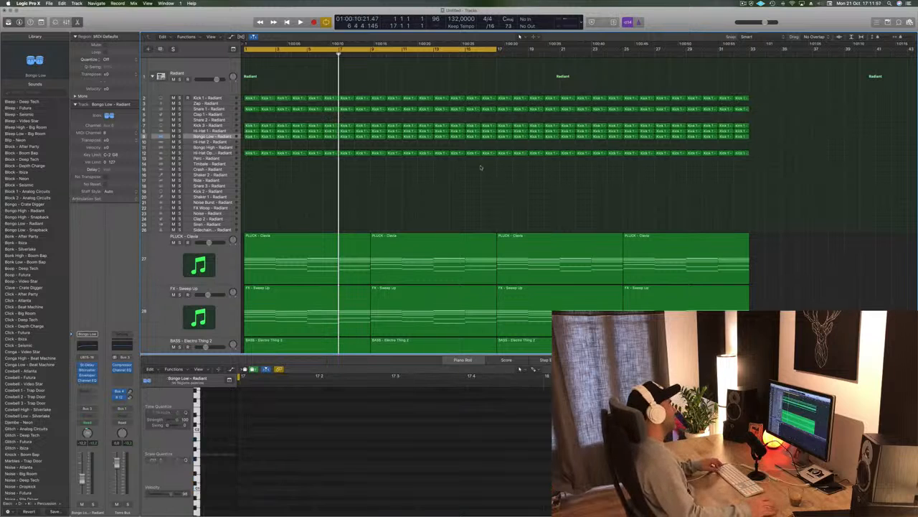
Extend the cycle range to bar 33 and play the doubled arrangement.
drag(497, 50, 750, 67)
key(space)
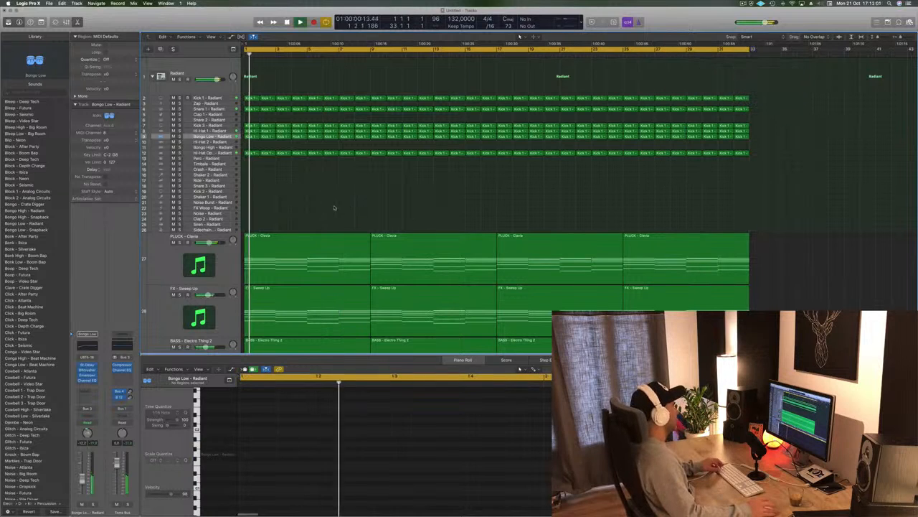
scroll(335, 200, up, 3)
scroll(336, 200, down, 4)
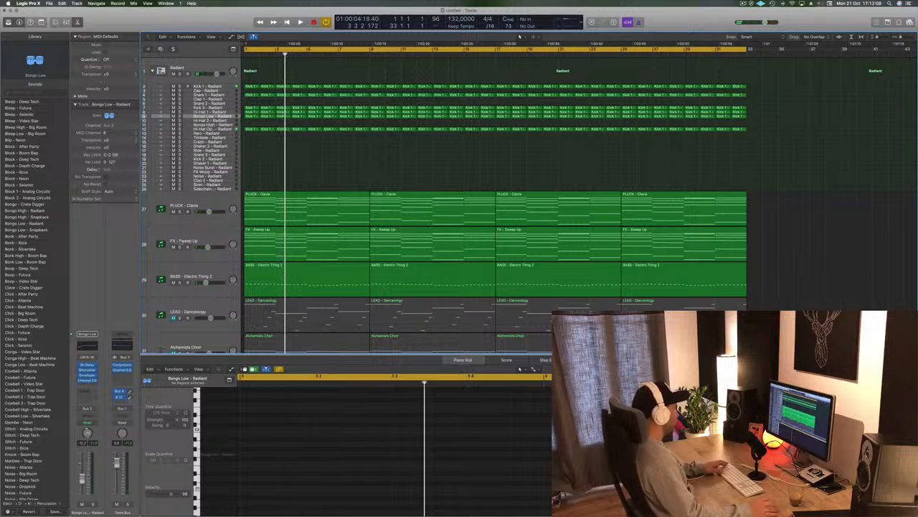
Select the FX - Sweep Up track, play it from the beginning and set its automation mode to Touch.
key(Return)
click(211, 237)
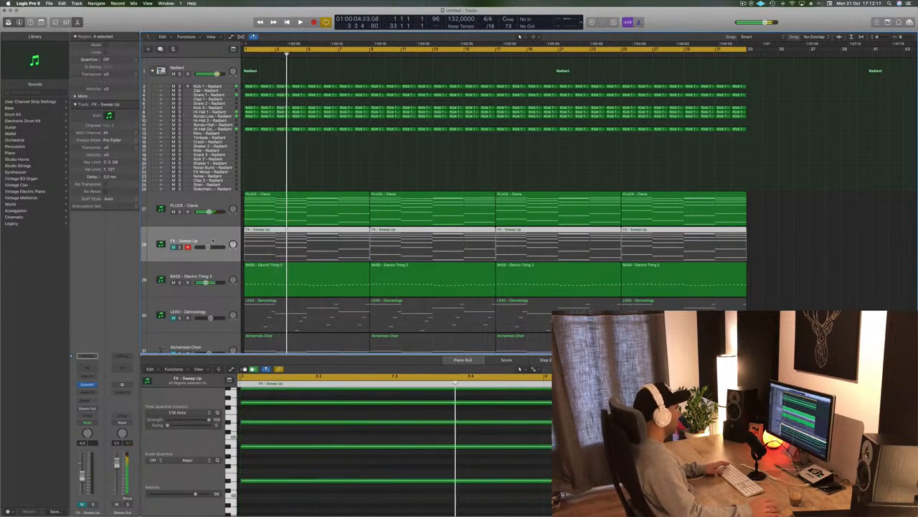
click(200, 237)
key(space)
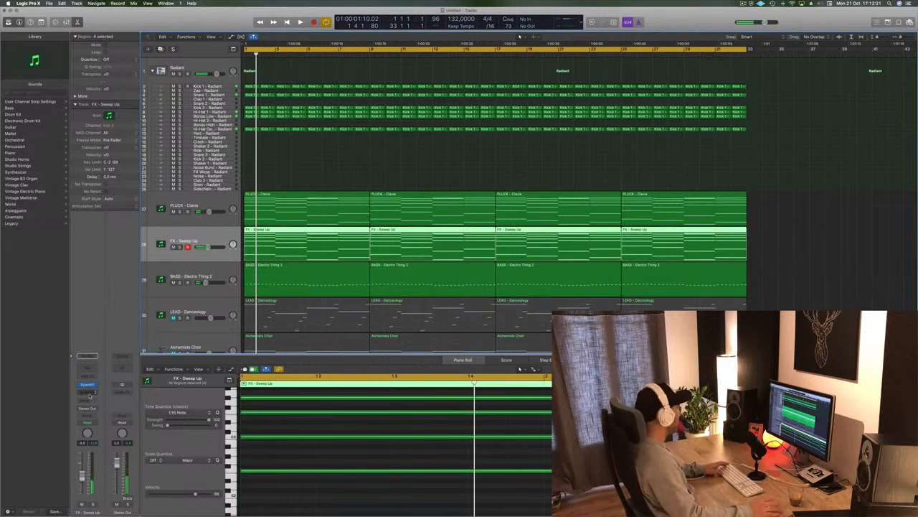
click(87, 423)
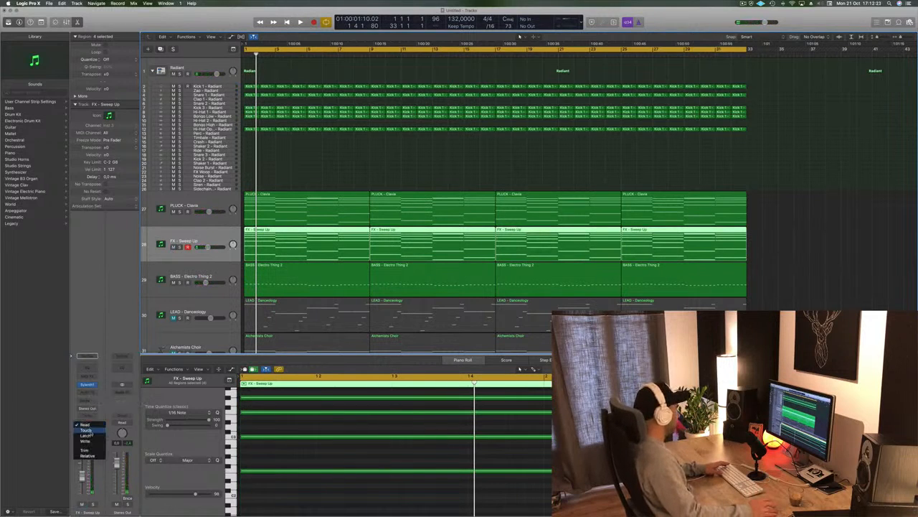
click(90, 431)
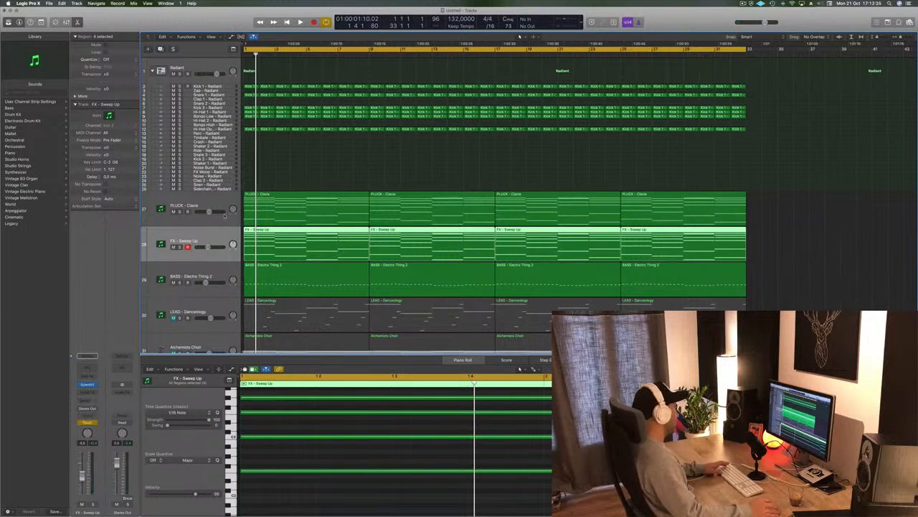
Select the PLUCK - Clavia track and set its automation mode to Touch.
click(228, 215)
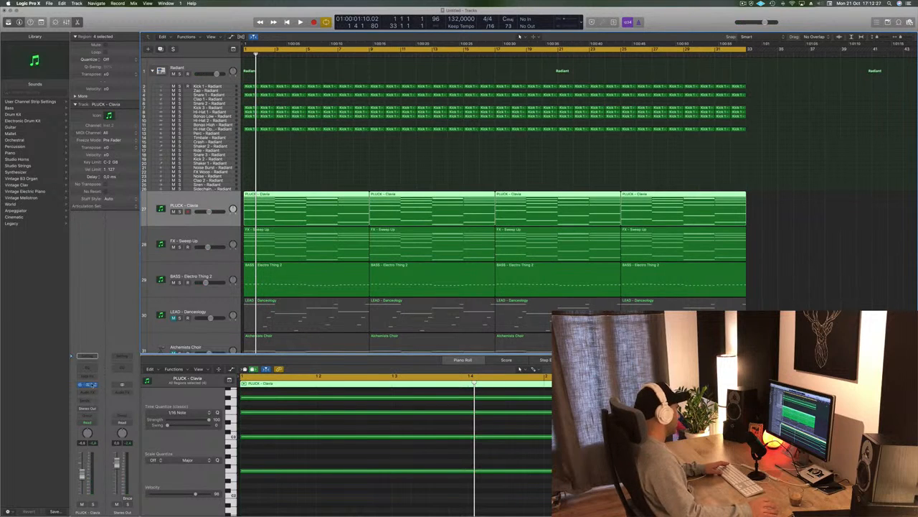
click(206, 251)
click(226, 195)
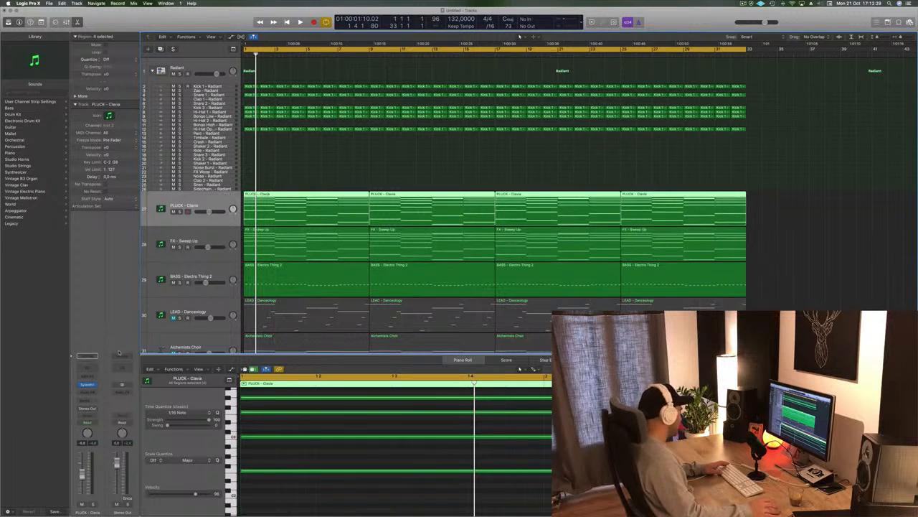
click(94, 410)
click(95, 410)
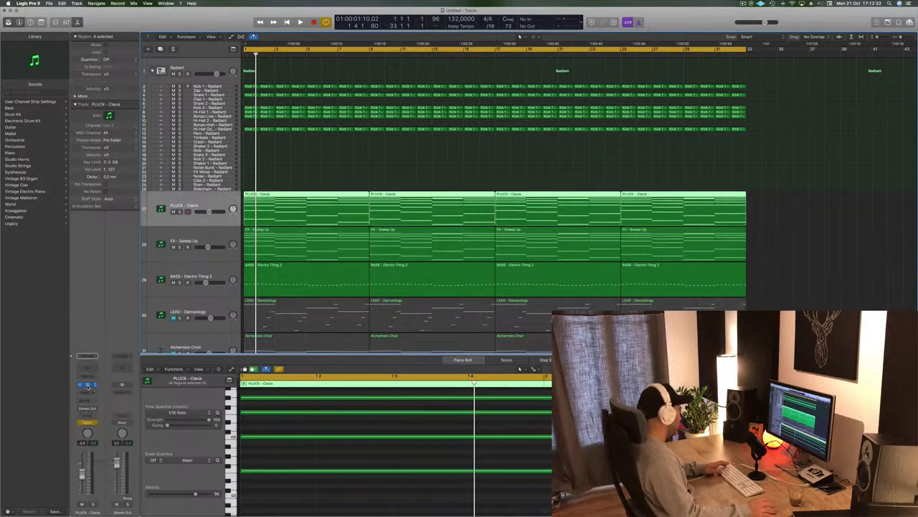
Record a filter cutoff change in the PLUCK - Clavia Sylenth1 during playback and close the synth.
click(86, 385)
key(space)
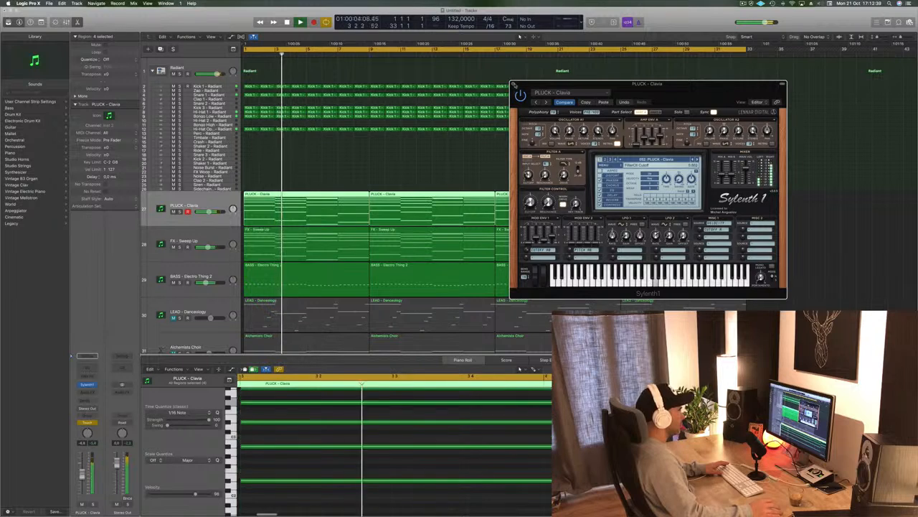
click(513, 84)
Record a filter control cutoff change in the FX - Sweep Up Sylenth1 while playing from the beginning.
click(213, 231)
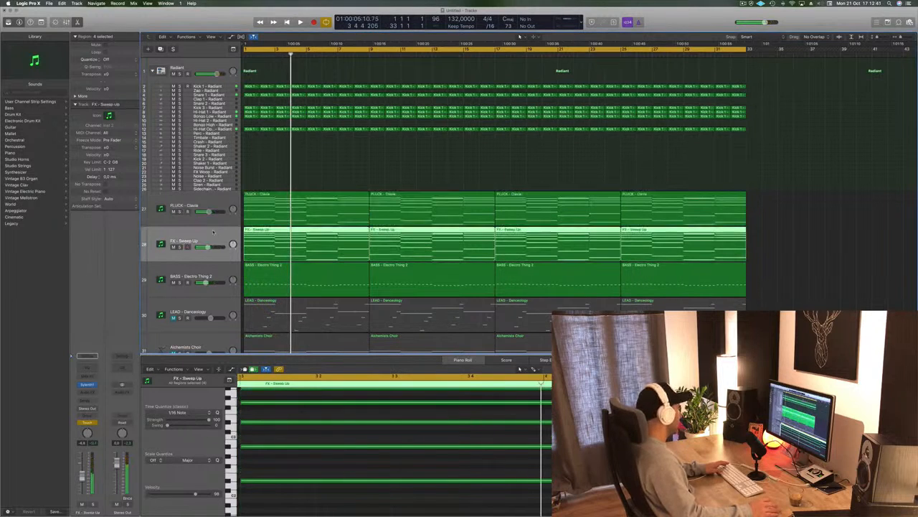
key(Return)
click(87, 384)
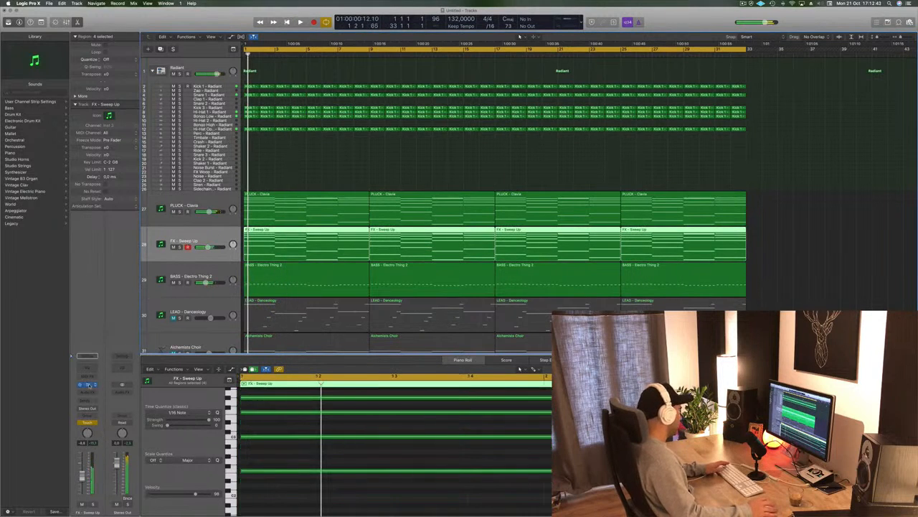
key(space)
drag(501, 207, 498, 216)
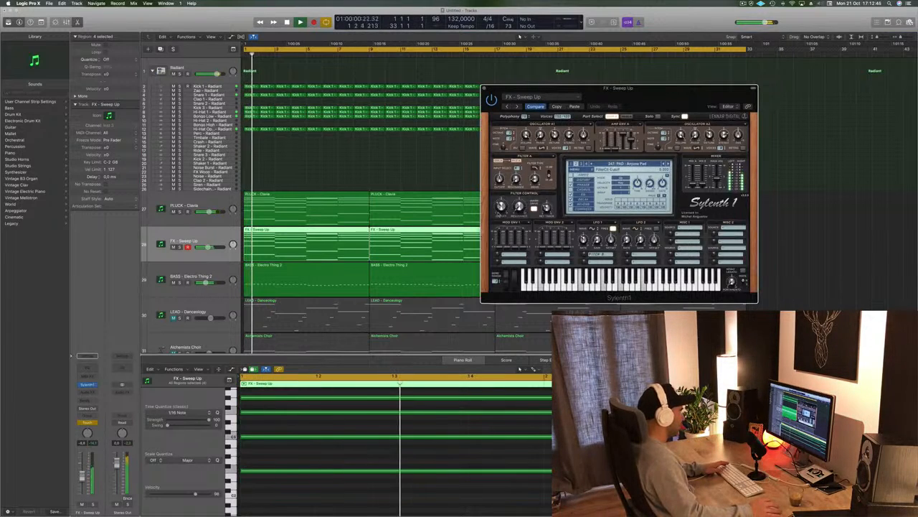
click(484, 89)
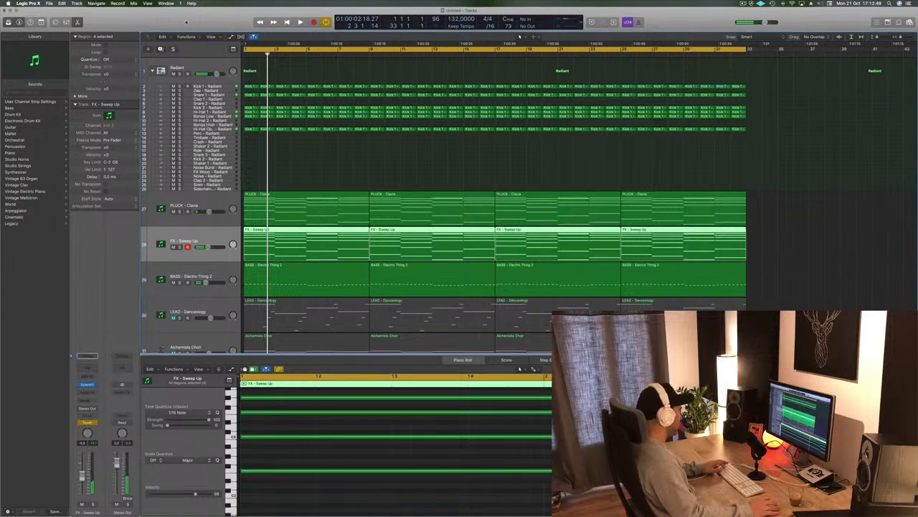
Show the automation lanes and the toolbar, and enable Track Zoom for the selected track.
key(z)
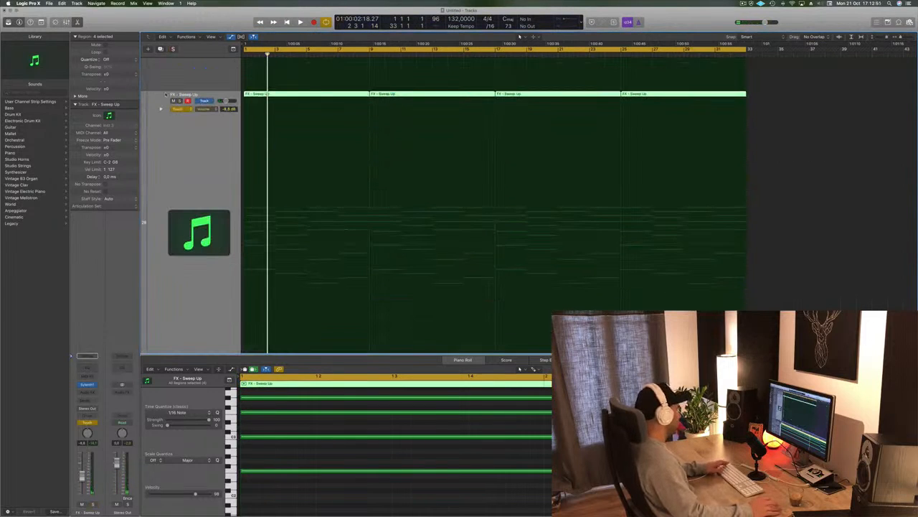
key(z)
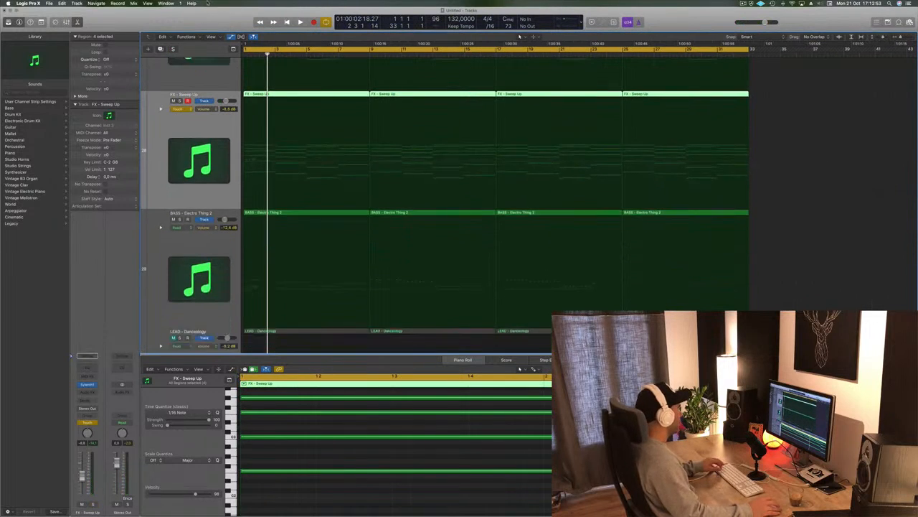
key(ctrl+alt+super+t)
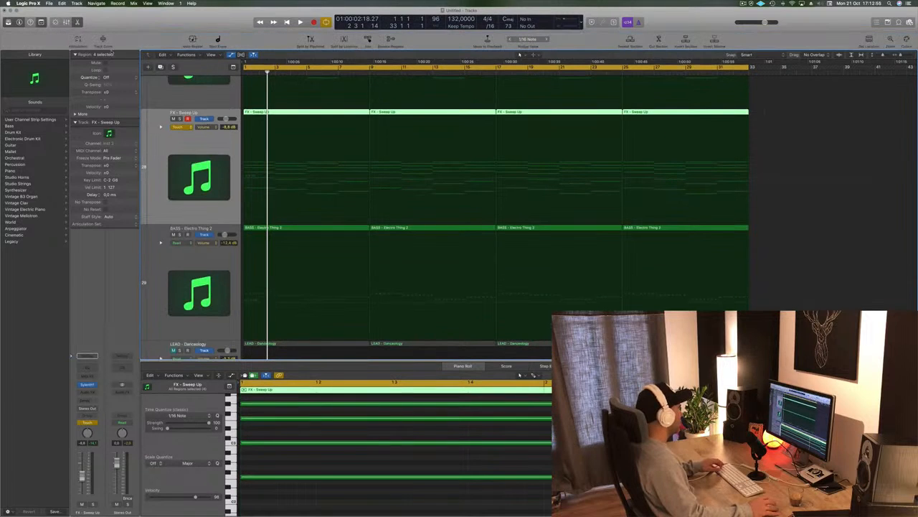
scroll(228, 199, up, 4)
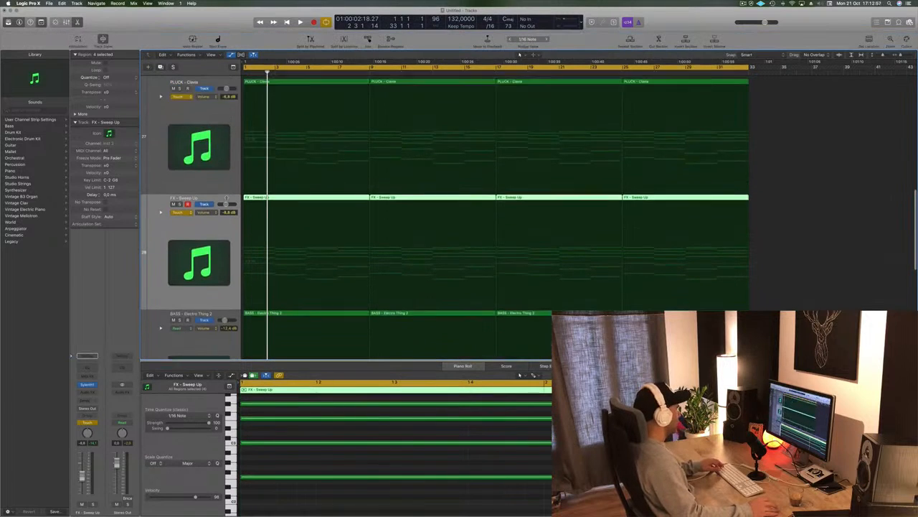
scroll(227, 198, down, 5)
scroll(227, 198, down, 4)
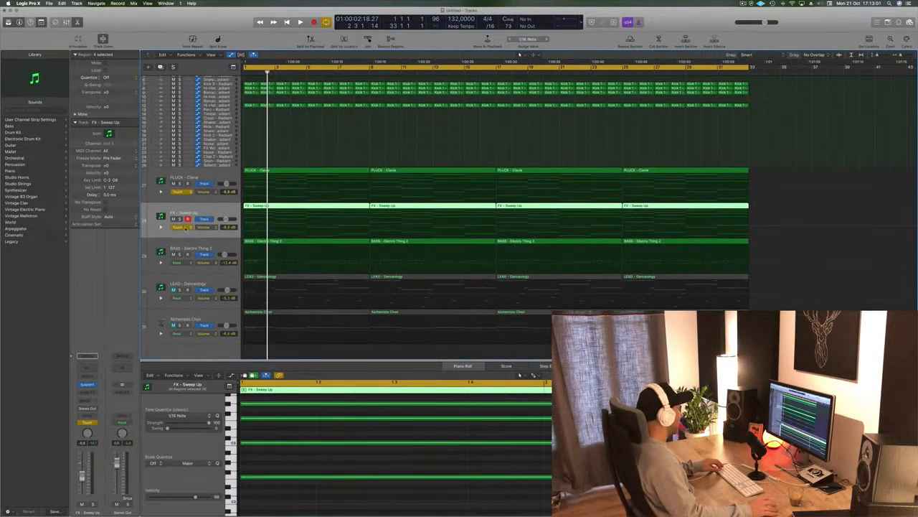
Show the filter cutoff automation on PLUCK - Clavia and flatten the recorded points to one level from bar 1.
click(212, 199)
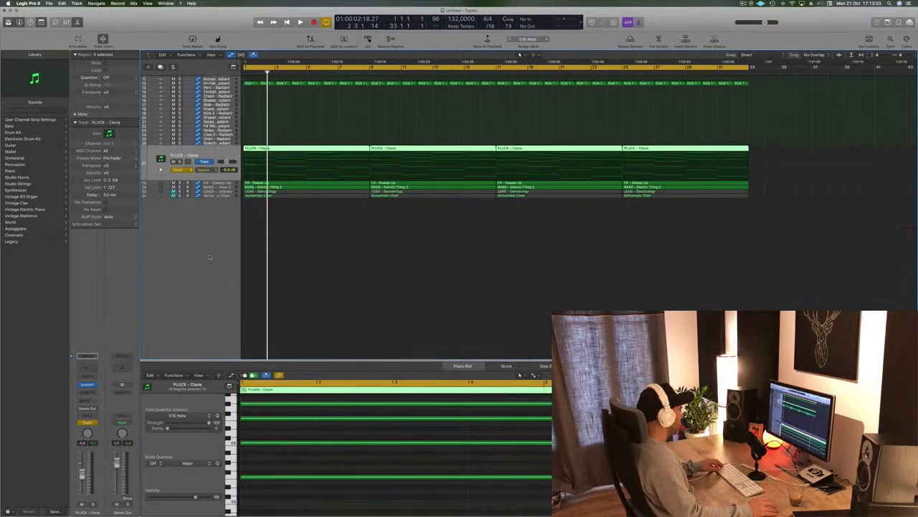
scroll(208, 204, up, 5)
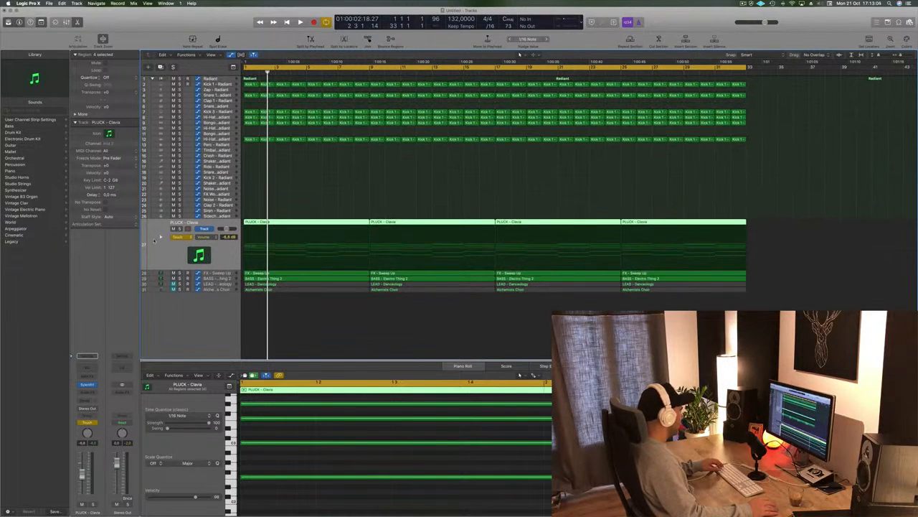
scroll(161, 237, up, 1)
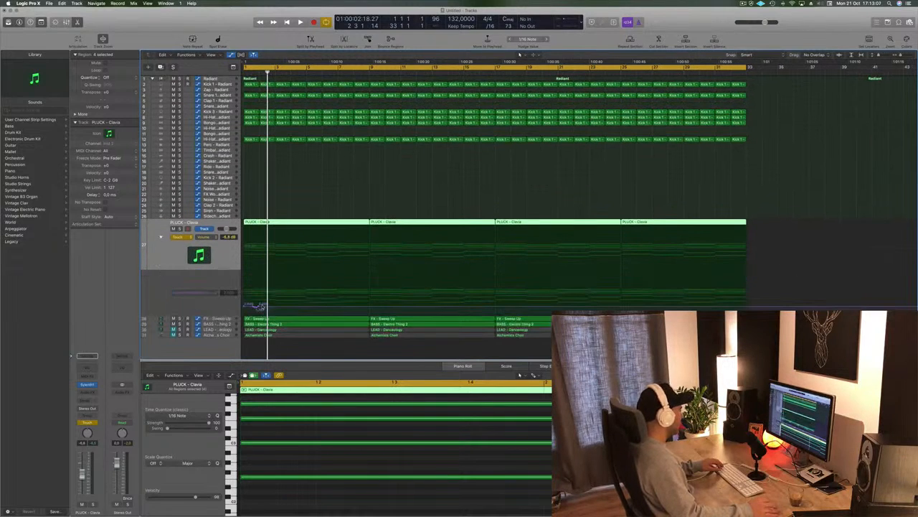
drag(263, 307, 246, 306)
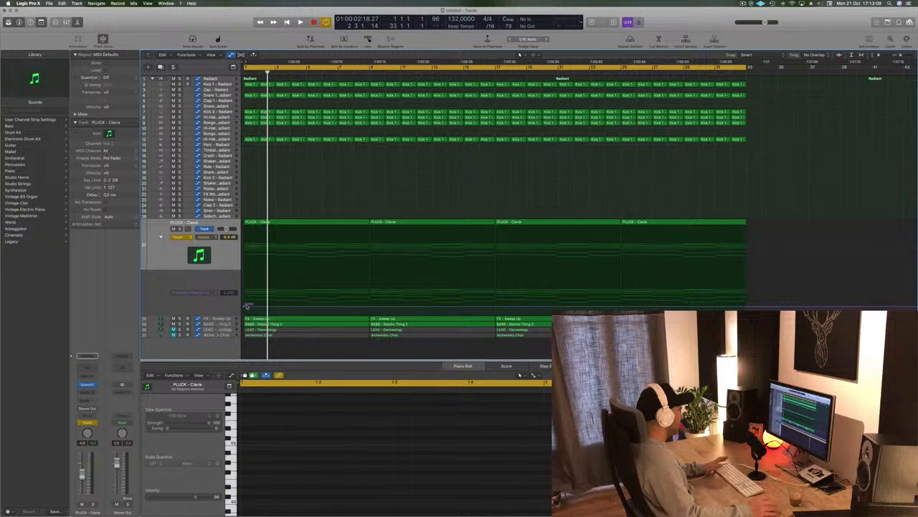
key(space)
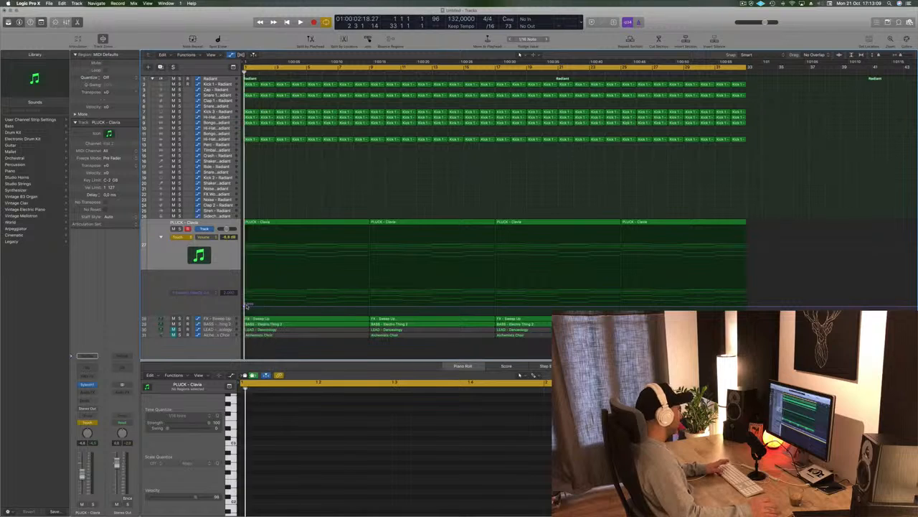
key(space)
Display the Sylenth1 Filter/Ctl Cutoff automation on FX - Sweep Up and flatten it to about 3.95 from bar 1.
click(213, 318)
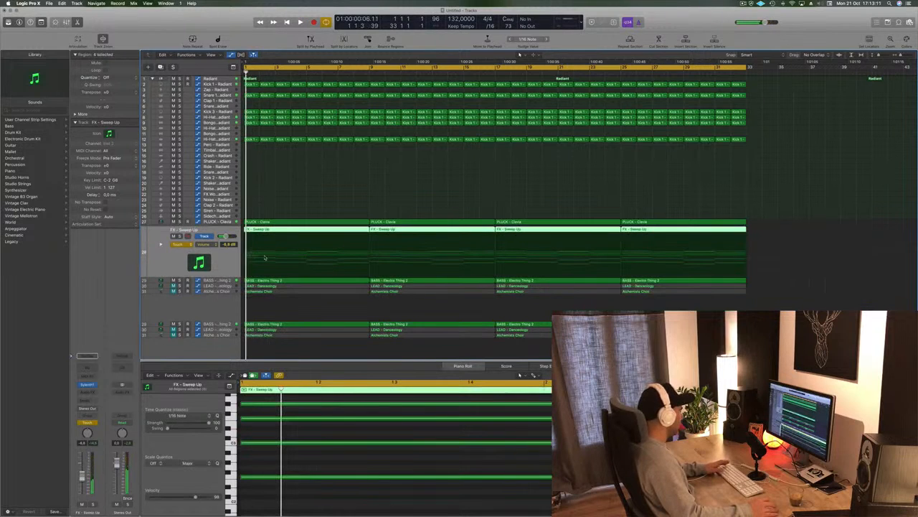
click(214, 244)
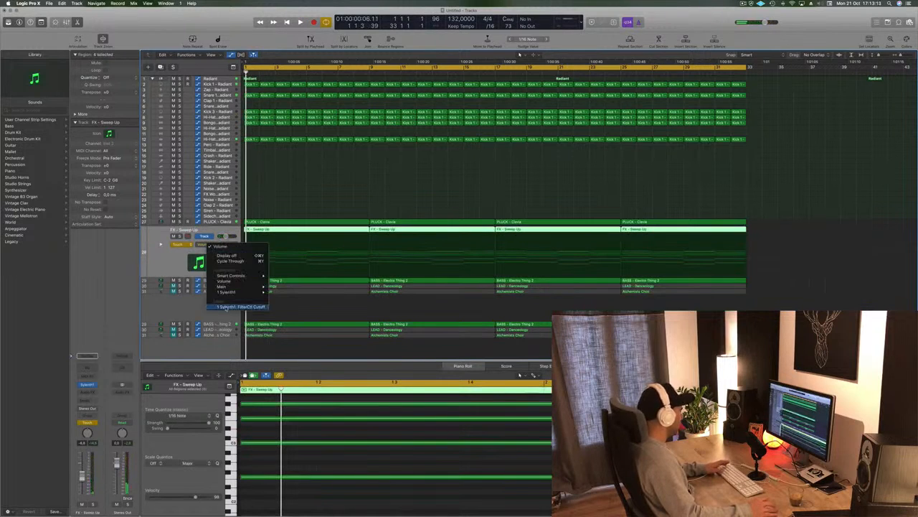
click(226, 307)
click(252, 259)
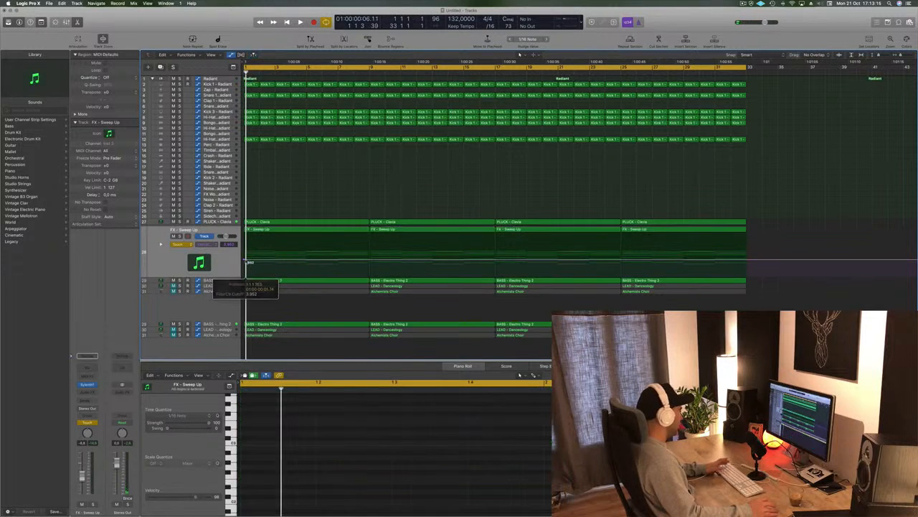
Set the FX - Sweep Up automation mode to Read and play from the beginning.
key(space)
click(180, 245)
click(180, 238)
key(Return)
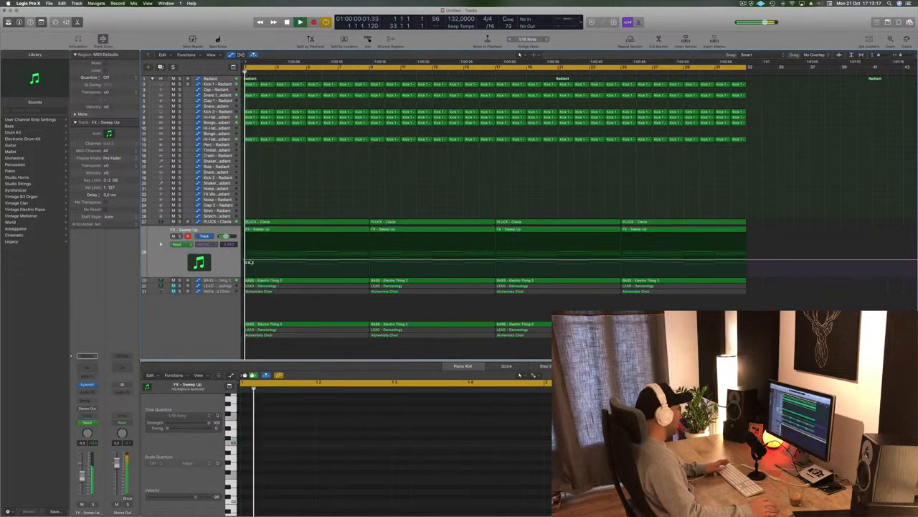
Lower the FX - Sweep Up cutoff automation to about 2.88 from bar 1 and add points that raise it at bar 9.
drag(249, 261, 245, 264)
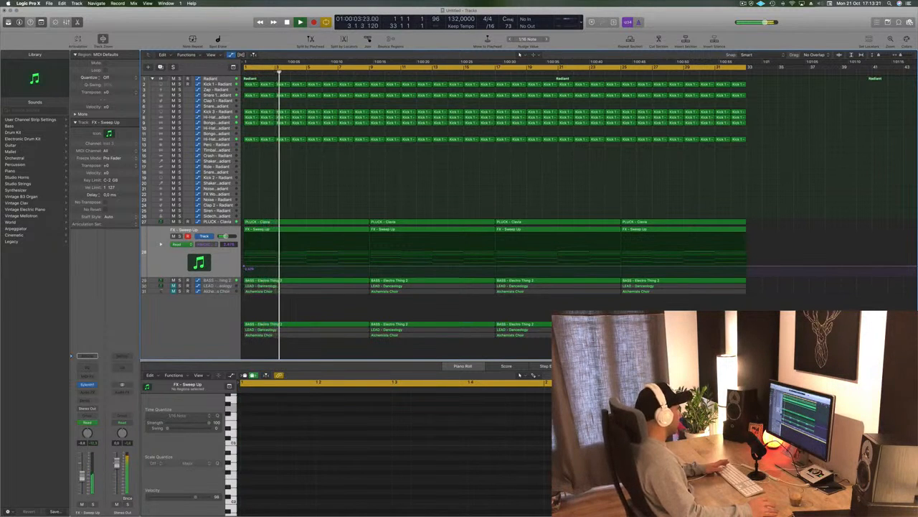
key(Return)
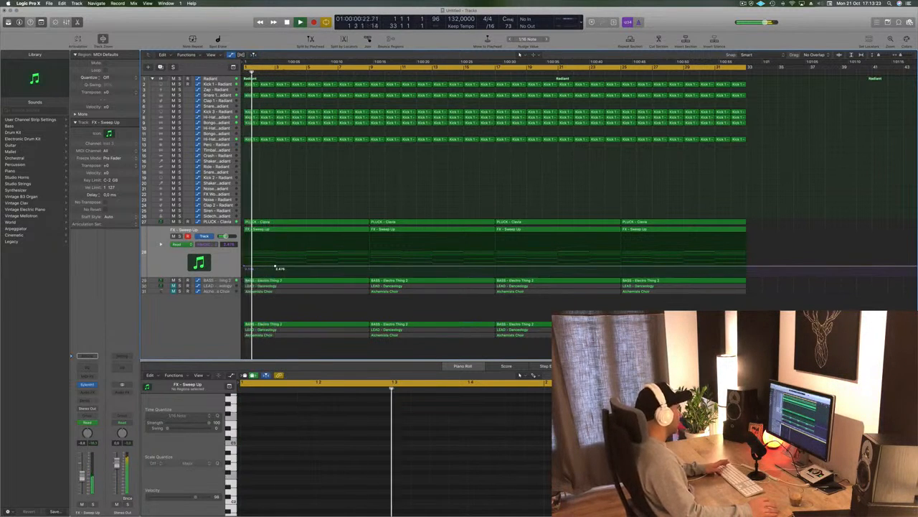
drag(275, 267, 308, 267)
key(Return)
click(370, 267)
drag(370, 268, 370, 259)
Switch to the PLUCK - Clavia track, stop playback and display all chords of its first region in the Piano Roll.
key(Up)
key(Return)
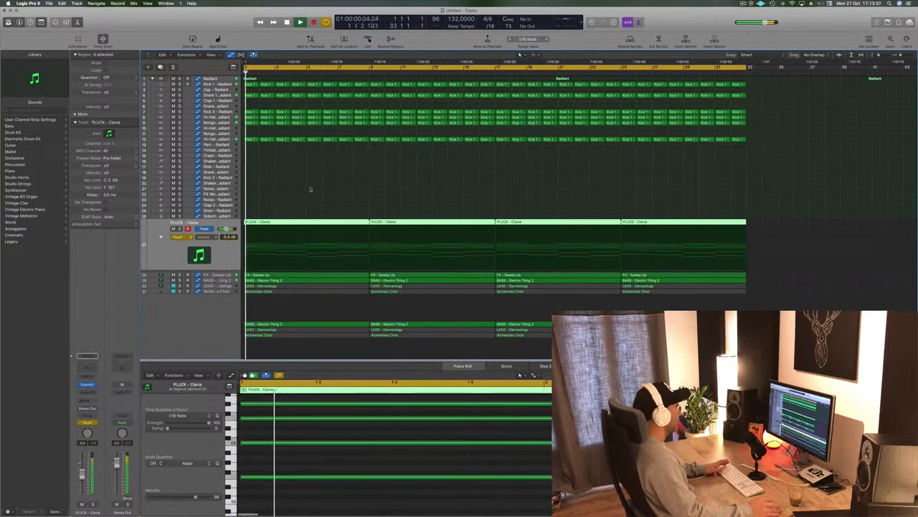
key(space)
click(314, 203)
click(298, 223)
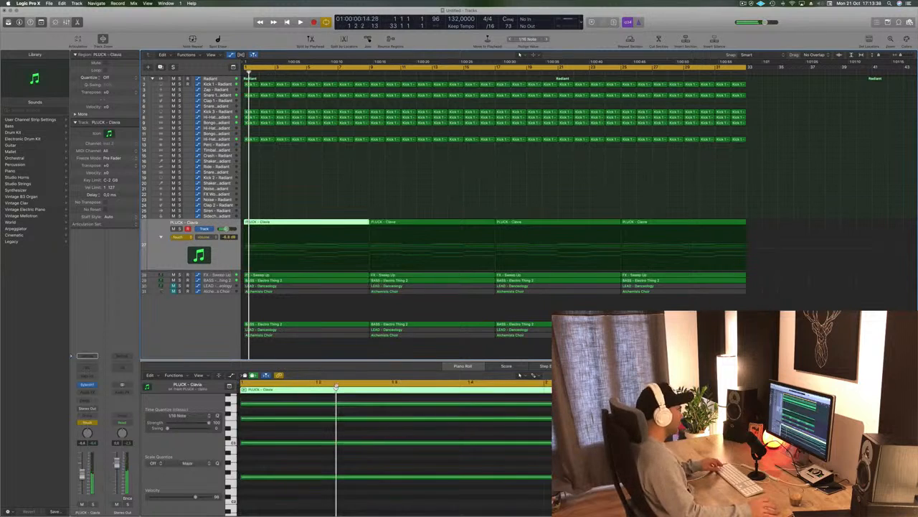
scroll(321, 433, down, 10)
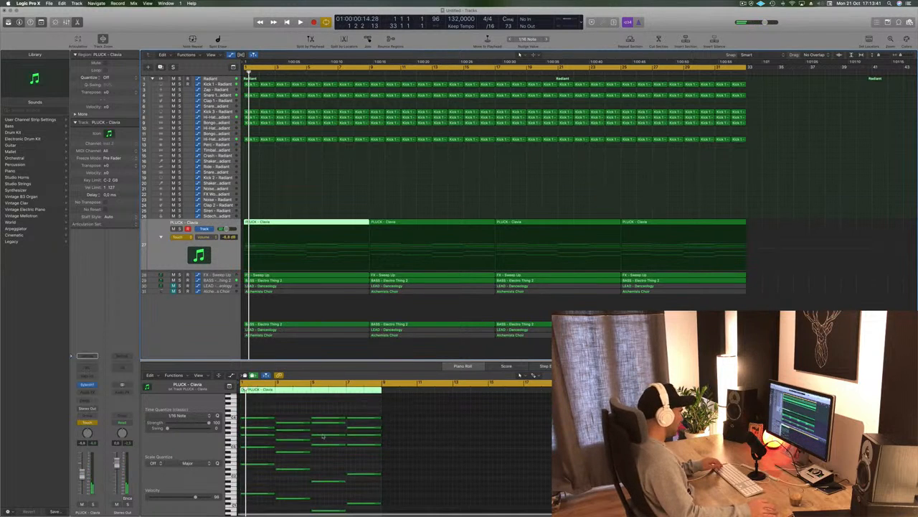
scroll(268, 405, down, 4)
Select all notes in the first PLUCK - Clavia region and shorten them together to about one and a half beats.
key(super+a)
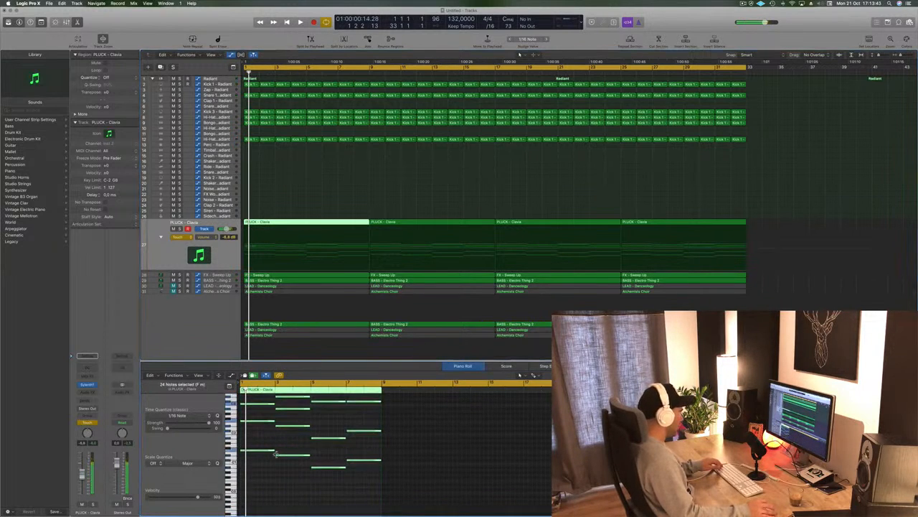
drag(272, 450, 249, 449)
scroll(258, 449, up, 5)
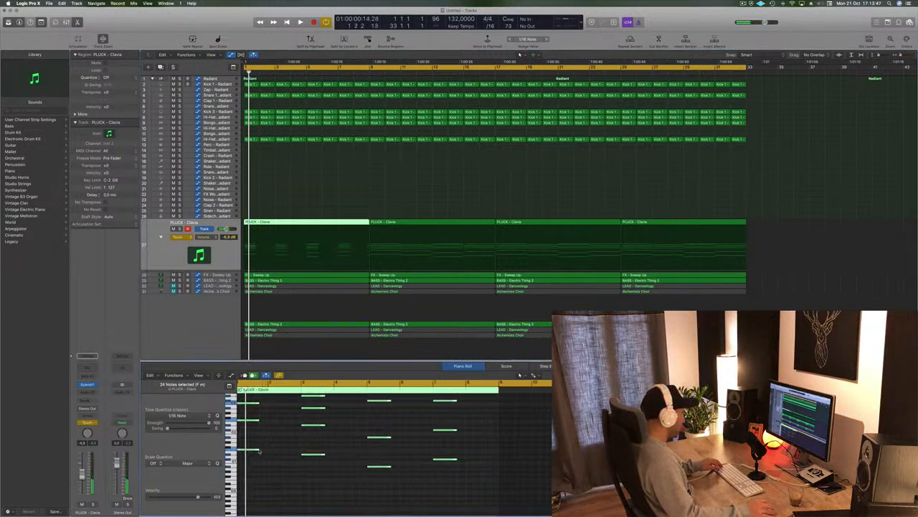
scroll(265, 449, down, 5)
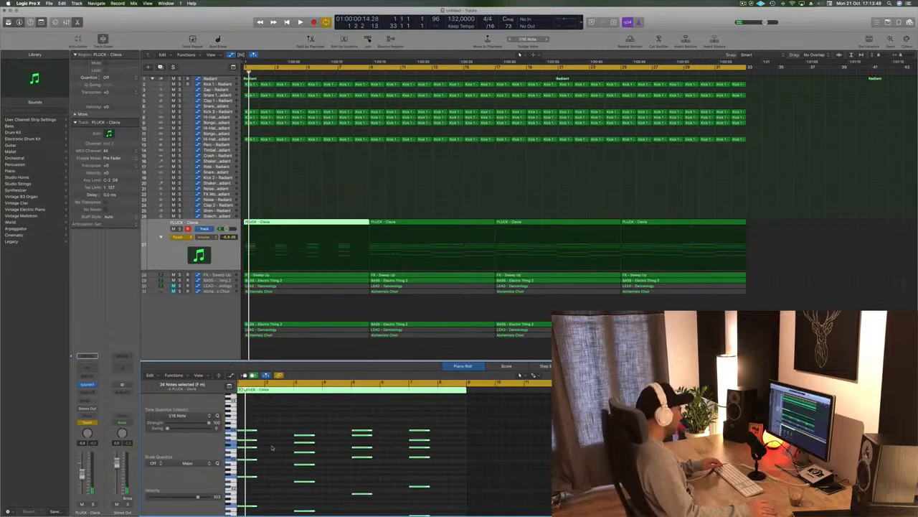
drag(256, 430, 255, 452)
scroll(257, 452, up, 8)
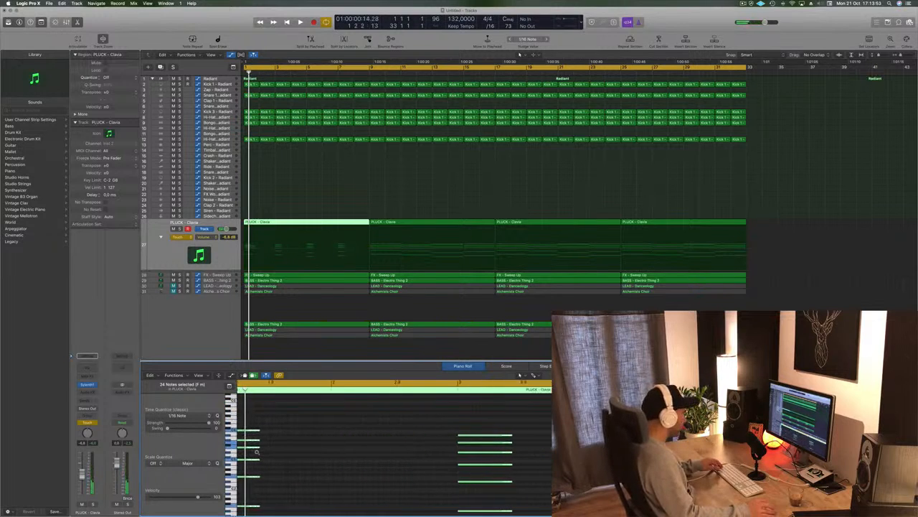
mouse_move(270, 429)
mouse_down()
mouse_move(285, 434)
mouse_move(255, 434)
mouse_up()
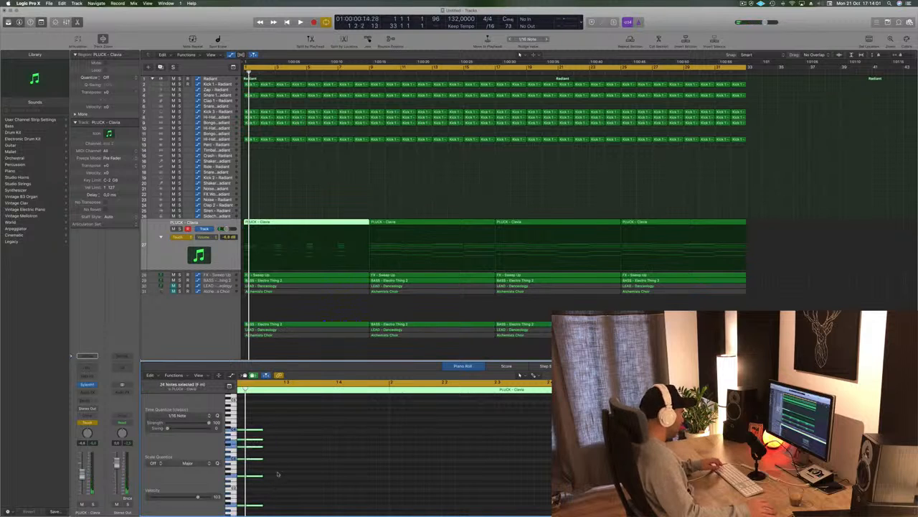
mouse_move(255, 432)
mouse_down()
mouse_move(292, 436)
mouse_move(261, 434)
mouse_up()
Try to duplicate the shortened chords within the first PLUCK - Clavia region and undo the last note change.
click(311, 431)
key(super+a)
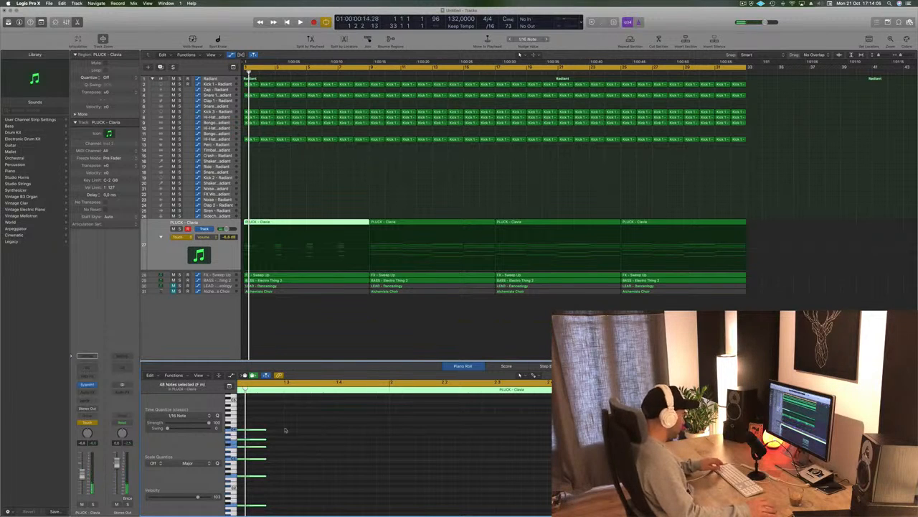
mouse_move(263, 431)
mouse_down()
mouse_move(305, 435)
mouse_move(253, 436)
mouse_up()
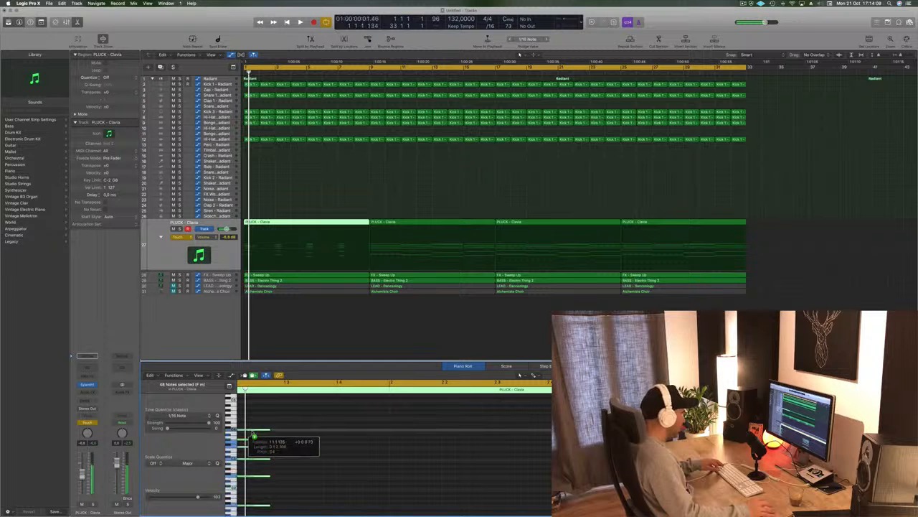
click(321, 449)
scroll(320, 447, down, 5)
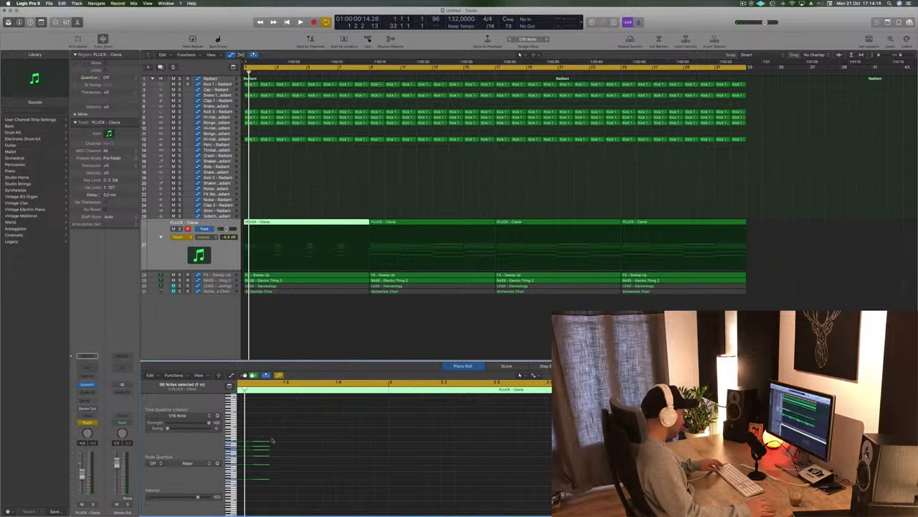
drag(270, 441, 263, 442)
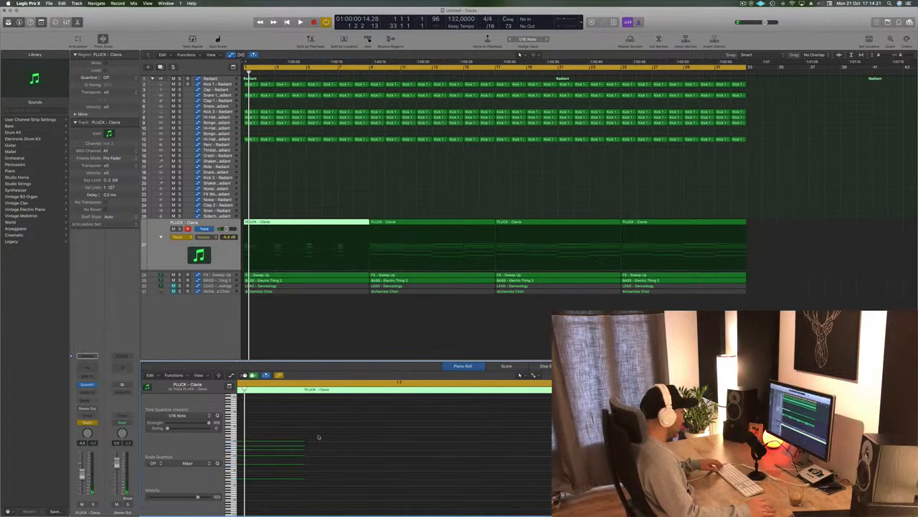
drag(334, 433, 278, 511)
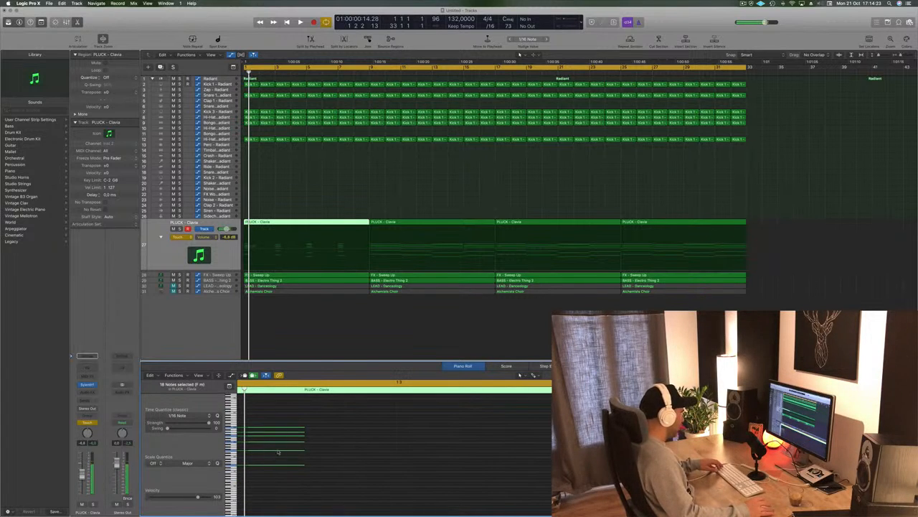
drag(305, 429, 486, 431)
key(super+z)
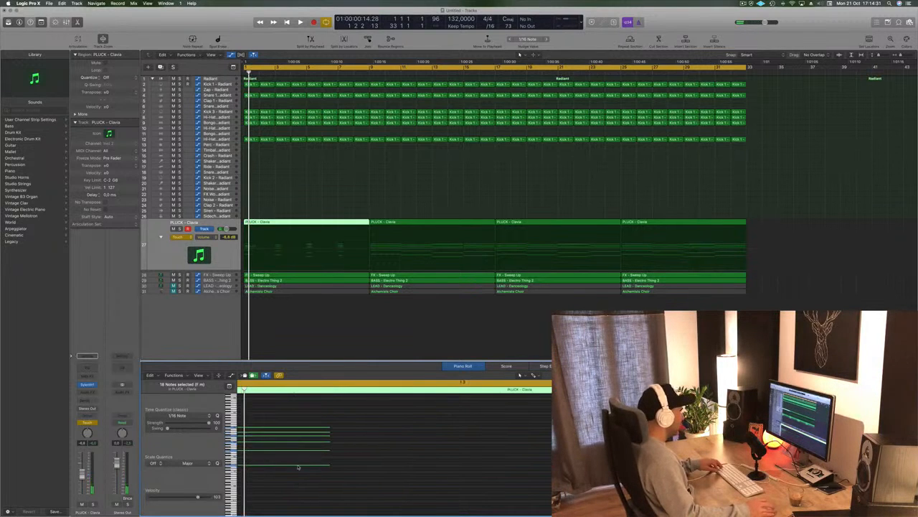
Shorten all chord notes in the first PLUCK - Clavia region further, so the first chord ends before beat 2.
scroll(298, 467, up, 5)
scroll(299, 466, down, 2)
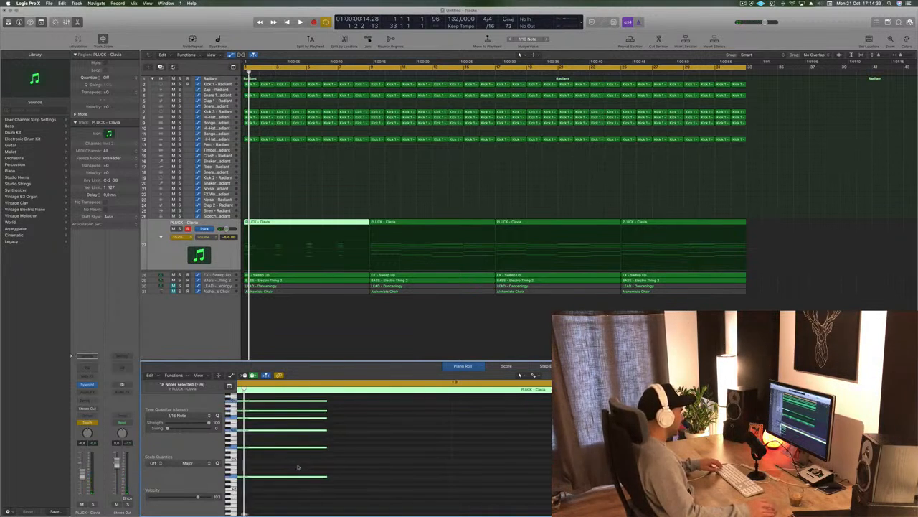
scroll(298, 466, left, 5)
scroll(298, 466, left, 5)
scroll(297, 465, left, 4)
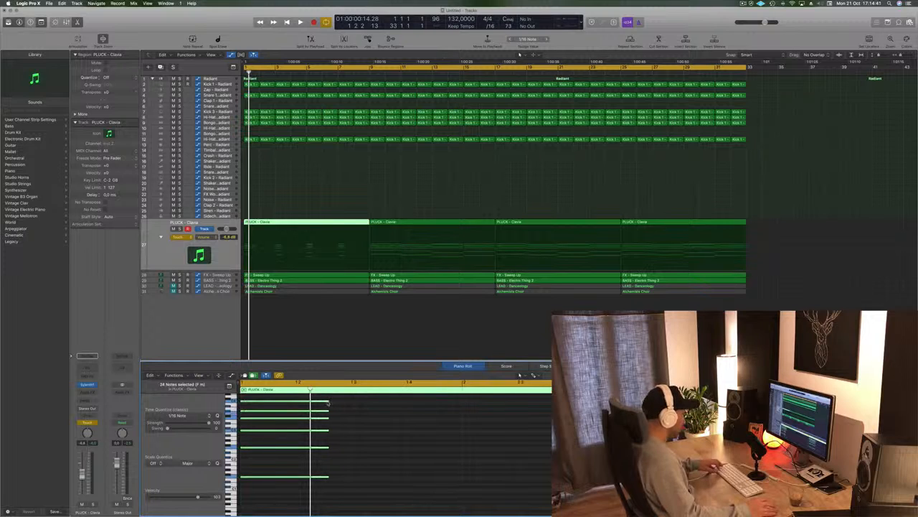
drag(327, 404, 294, 405)
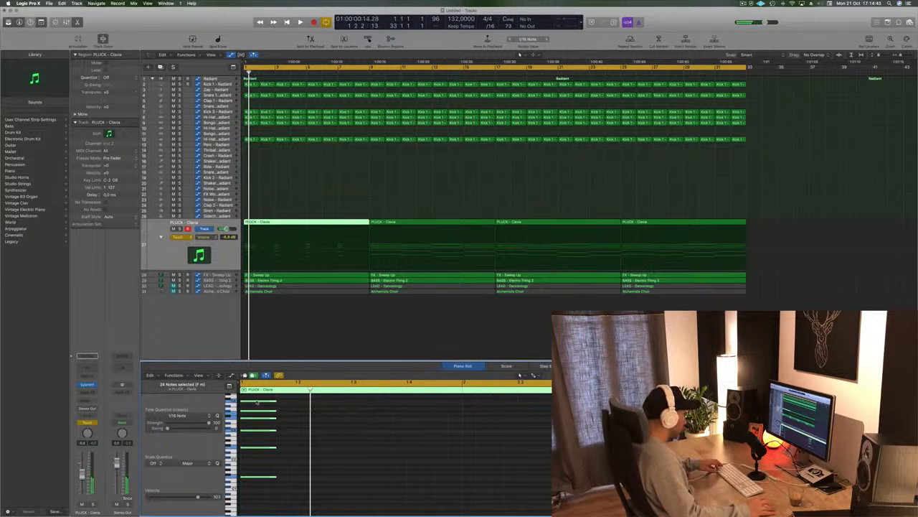
Copy every chord once directly after itself, duplicate the pair in bar 1 to make four hits, and play the result.
drag(250, 402, 240, 493)
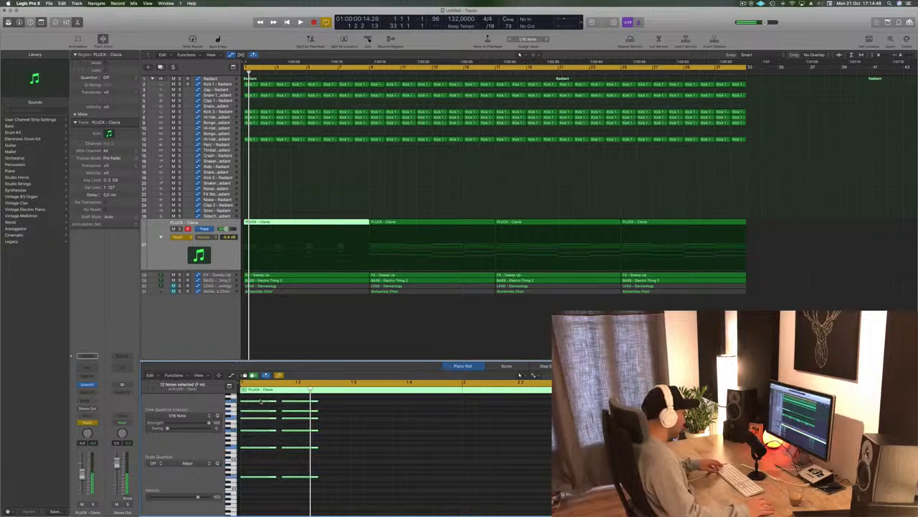
drag(259, 401, 347, 407)
key(space)
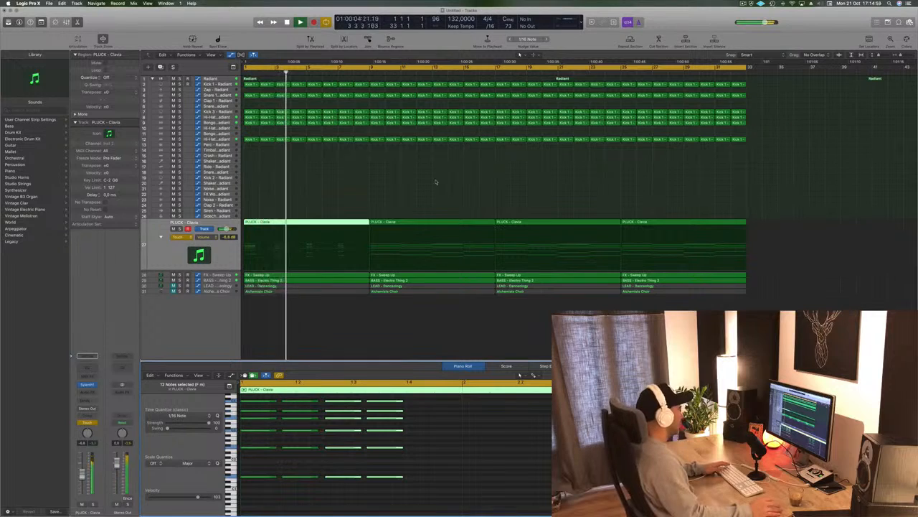
Stop playback and duplicate the chord pairs at bars 3, 5 and 7 directly after themselves to make four hits each.
key(space)
scroll(527, 486, left, 3)
scroll(517, 480, left, 2)
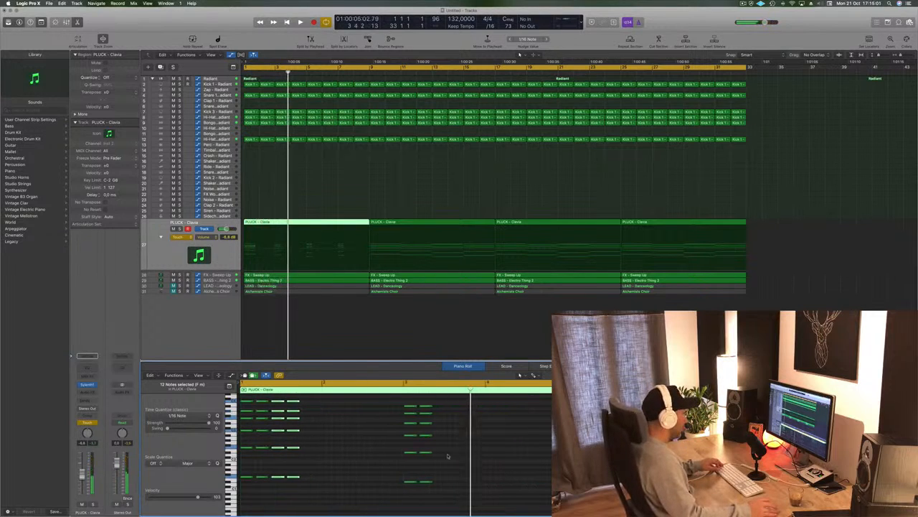
scroll(448, 456, left, 3)
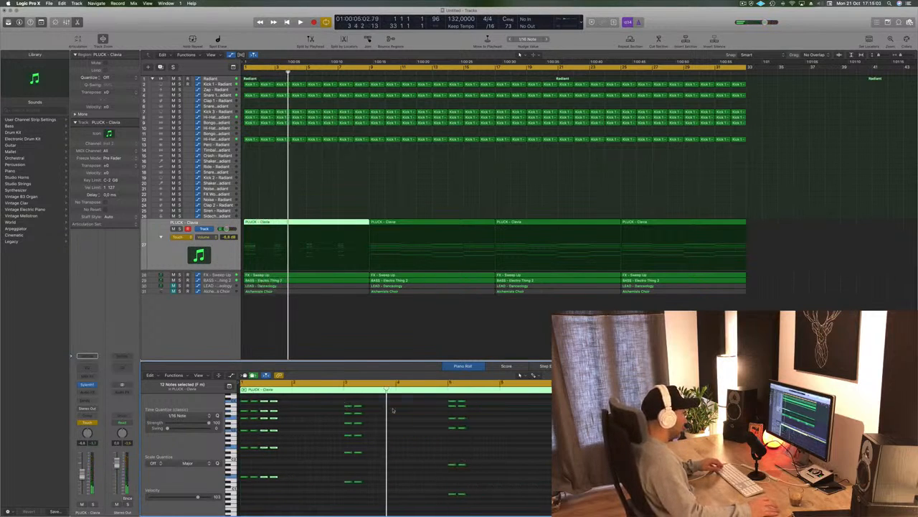
drag(339, 395, 606, 507)
scroll(379, 445, right, 3)
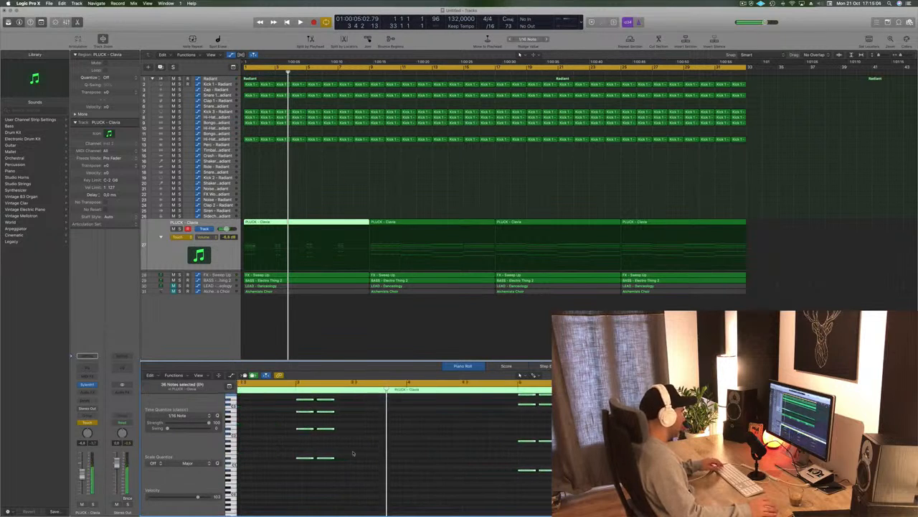
drag(303, 459, 347, 460)
Start playback and move the last PLUCK - Clavia region out of the arrangement to about bar 38.
key(space)
scroll(371, 160, right, 3)
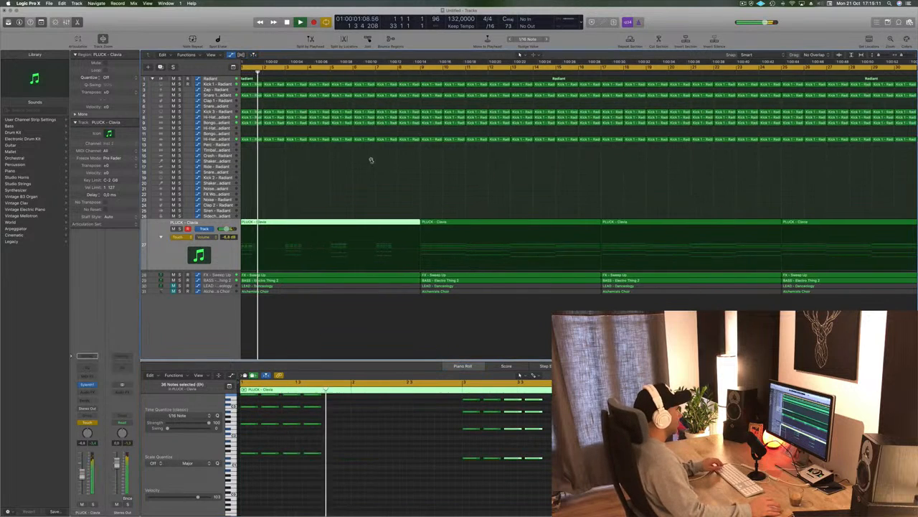
scroll(369, 160, left, 5)
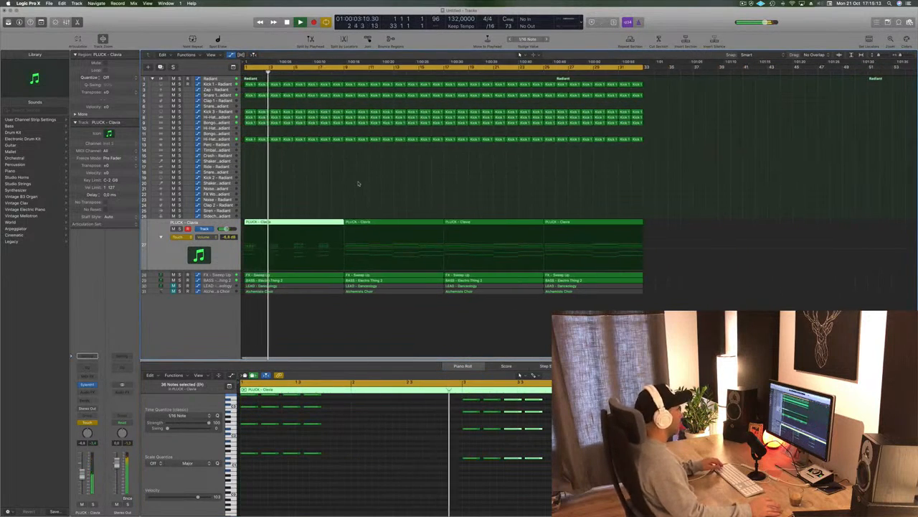
click(366, 174)
click(606, 225)
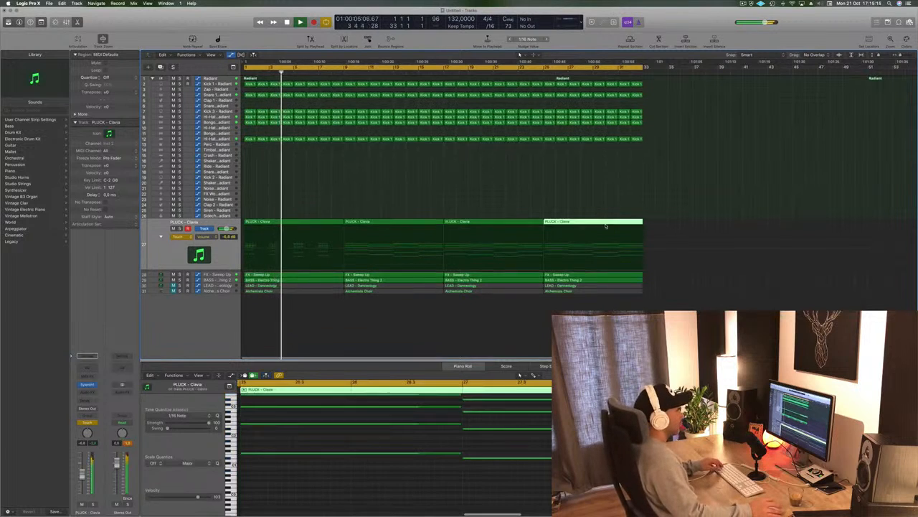
drag(606, 225, 765, 228)
scroll(470, 206, right, 3)
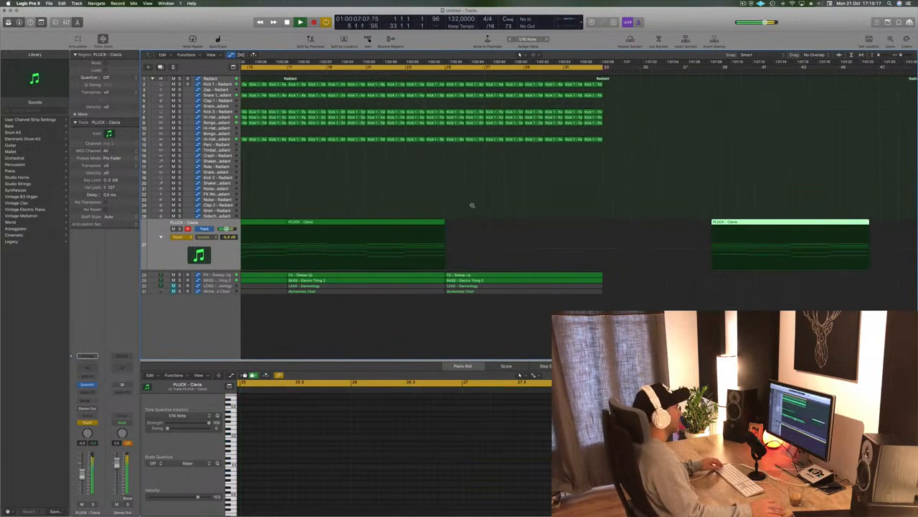
scroll(472, 206, left, 5)
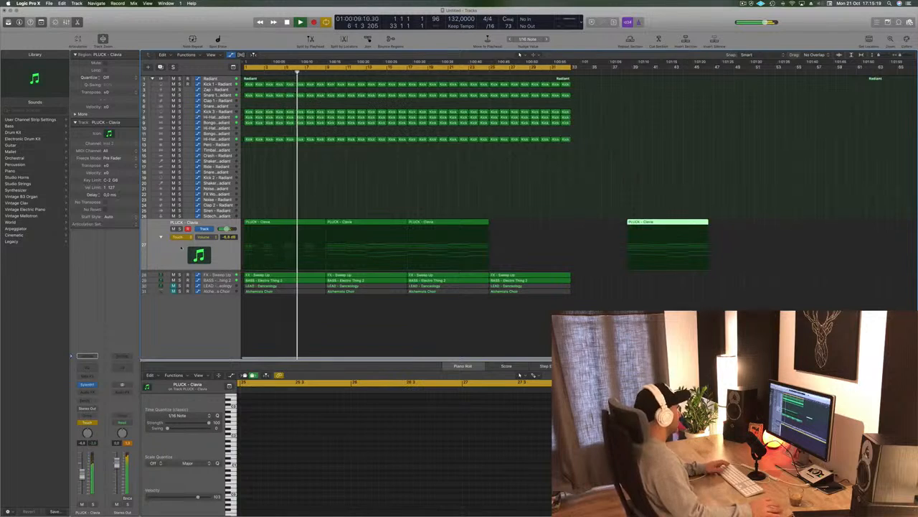
Set PLUCK - Clavia automation to Read, restart from the beginning and display its Sylenth1 Filter/Ctl Cutoff automation.
click(179, 237)
click(178, 231)
click(157, 251)
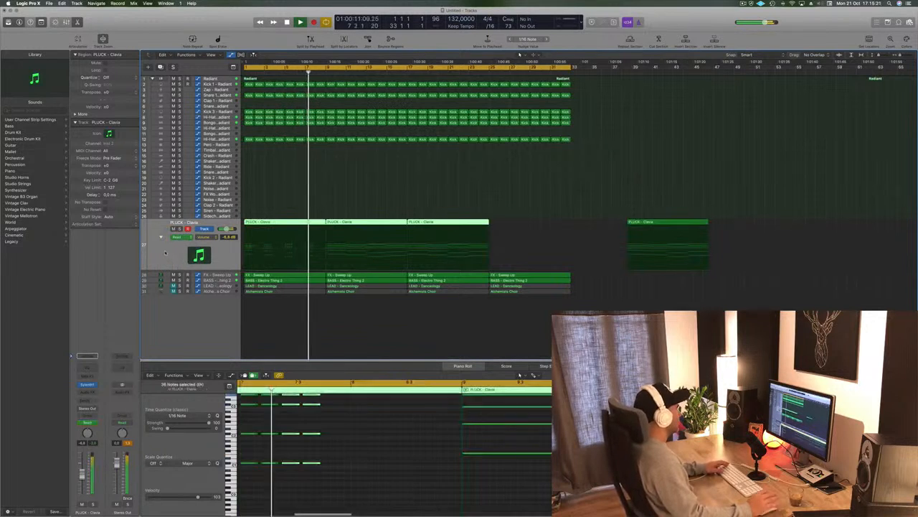
key(Return)
key(Return)
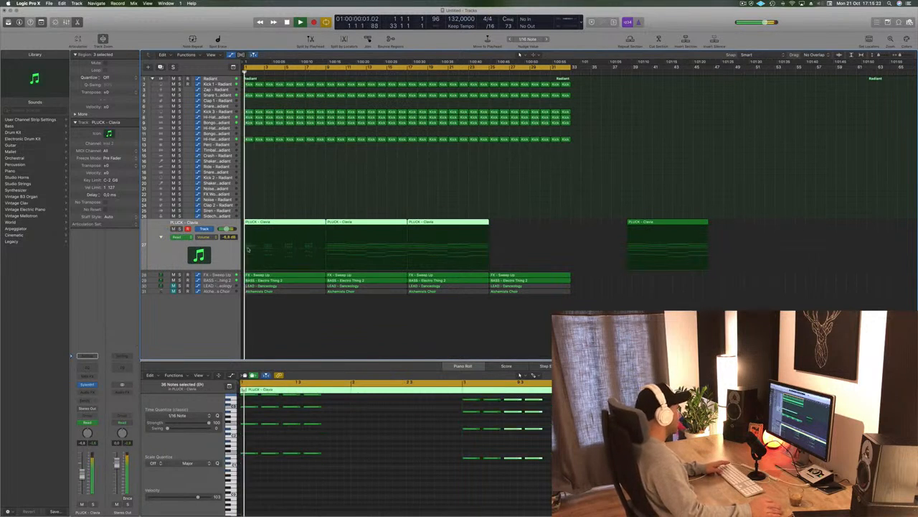
click(208, 235)
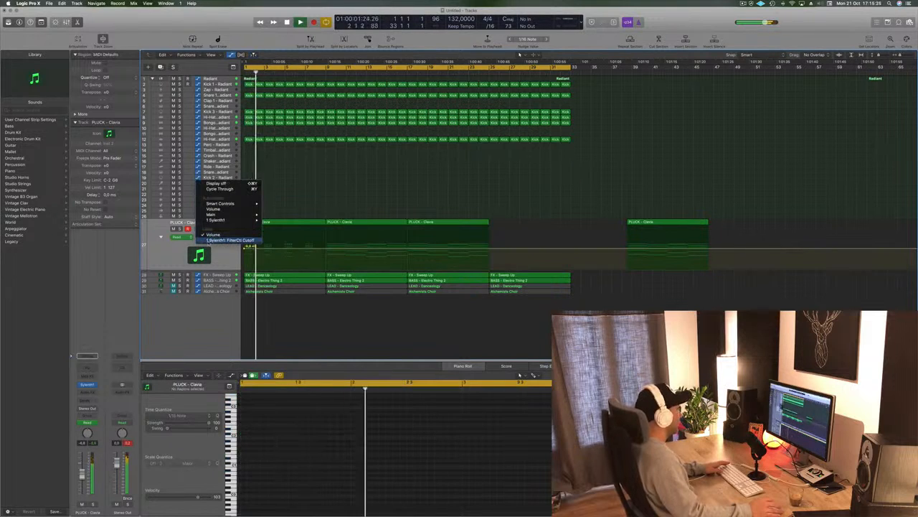
click(230, 239)
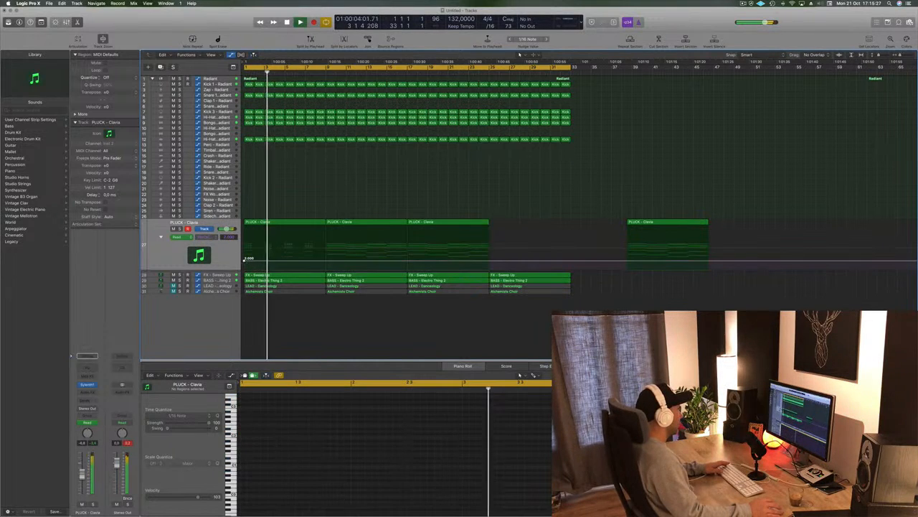
Lower the PLUCK - Clavia cutoff automation to about 1.6 from bar 1 and add points near bars 4 and 9.
drag(244, 260, 245, 263)
key(space)
key(space)
key(space)
key(space)
key(space)
key(space)
key(space)
key(space)
key(space)
key(space)
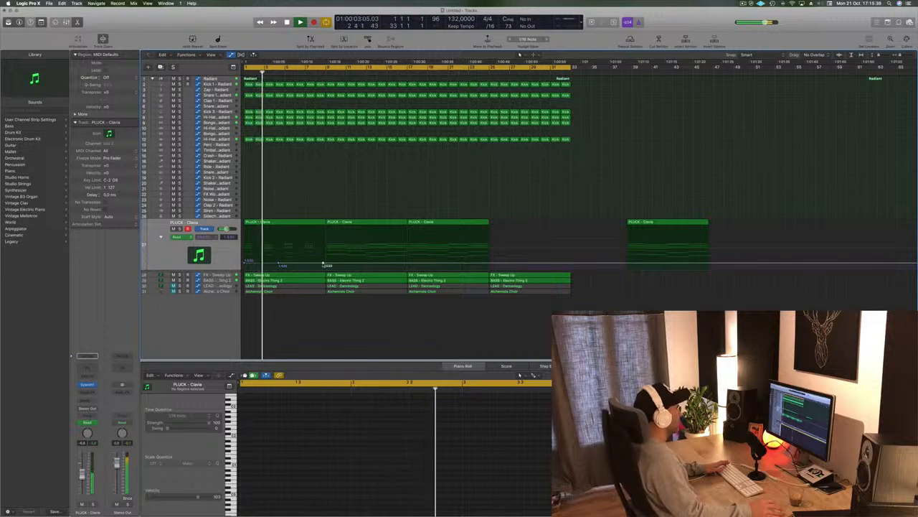
Raise the cutoff point near bar 9 and move the second and third PLUCK - Clavia regions to about bar 48.
drag(365, 208, 760, 225)
click(396, 176)
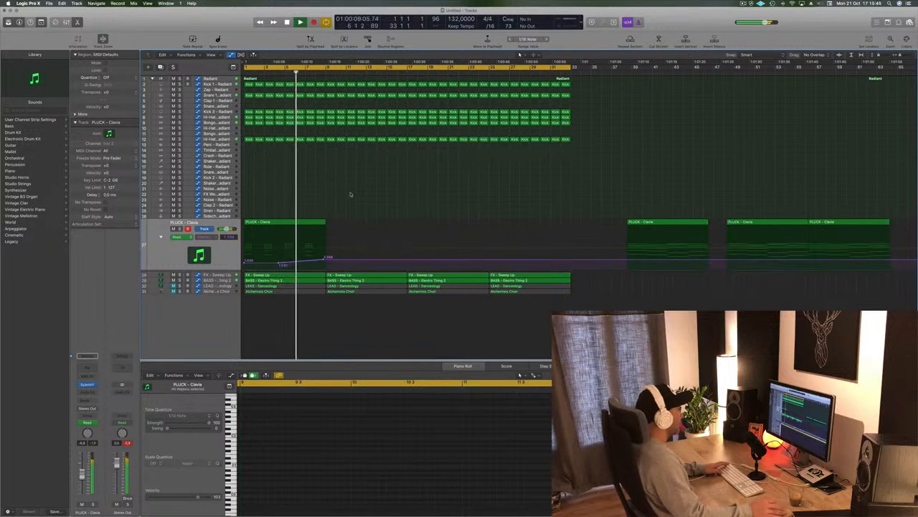
Copy the first PLUCK - Clavia region with its cutoff automation to bar 9.
drag(275, 225, 359, 225)
drag(444, 221, 313, 228)
click(326, 262)
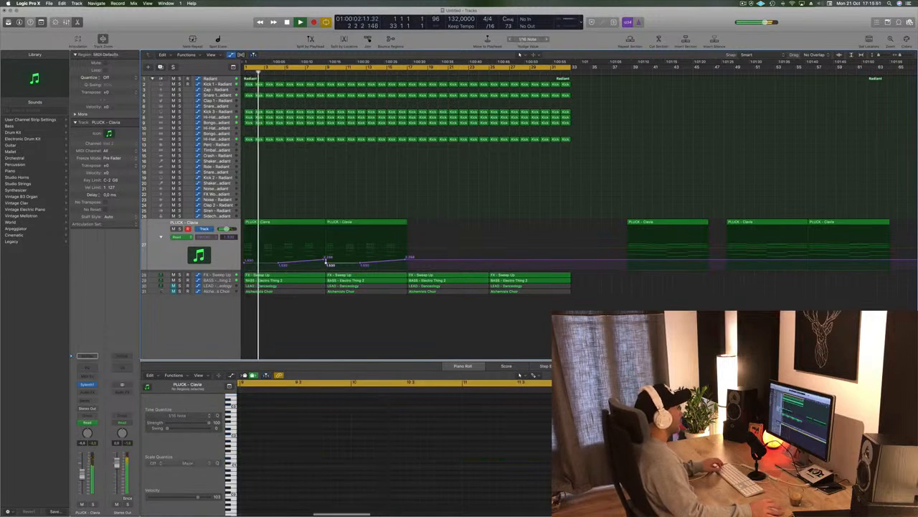
Copy the two PLUCK - Clavia regions from bars 1 and 9, with their cutoff automation, to bar 17 and start playback.
click(385, 227)
shift+click(291, 225)
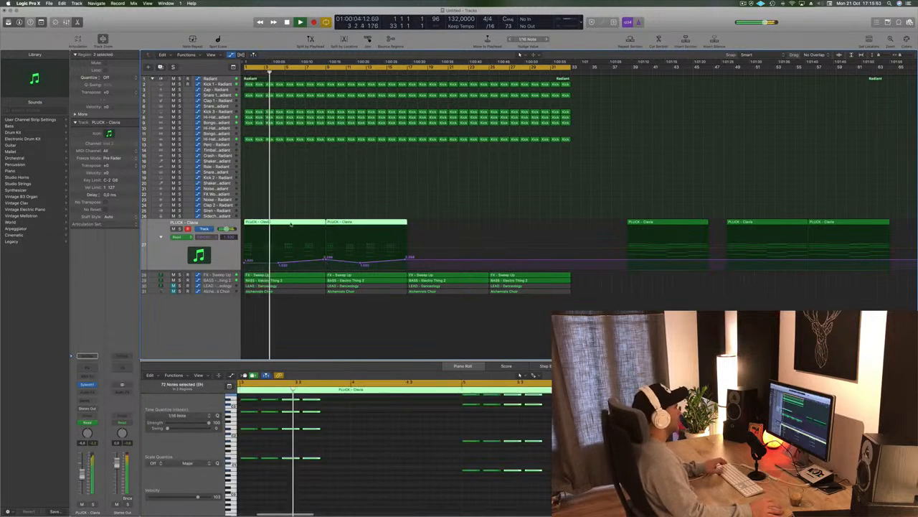
drag(319, 225, 453, 226)
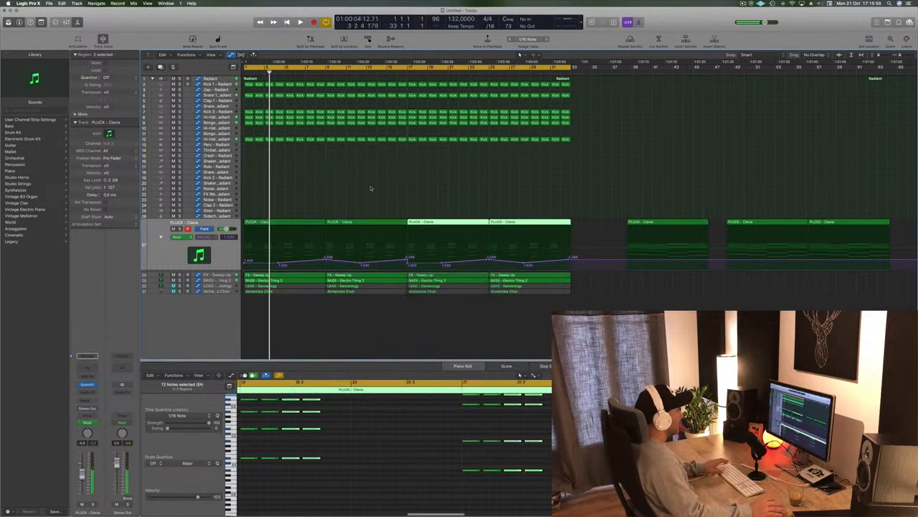
key(space)
double_click(408, 263)
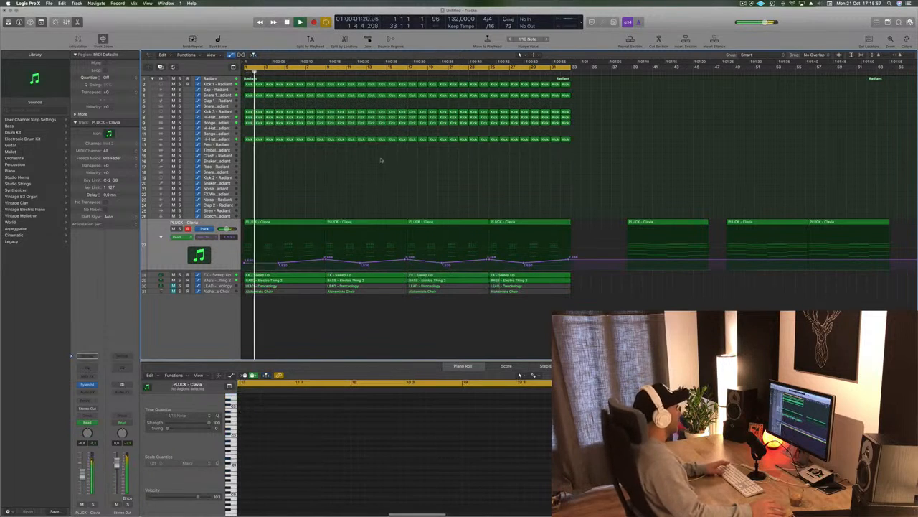
Restart playback and delete the FX - Sweep Up regions from bar 9 onward, keeping only the first one.
click(213, 275)
key(Return)
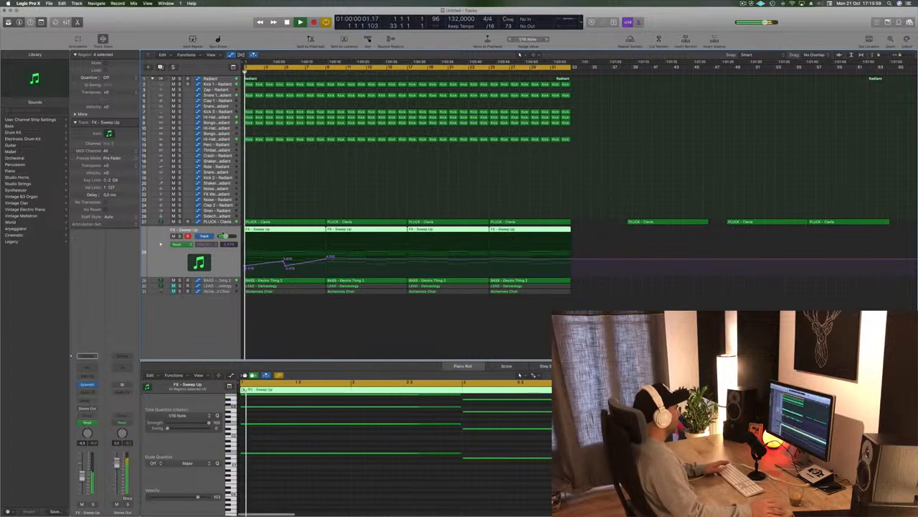
click(434, 153)
drag(576, 227, 394, 233)
key(Delete)
Copy the first FX - Sweep Up region with its cutoff automation until four regions fill bars 1 to 33.
click(275, 230)
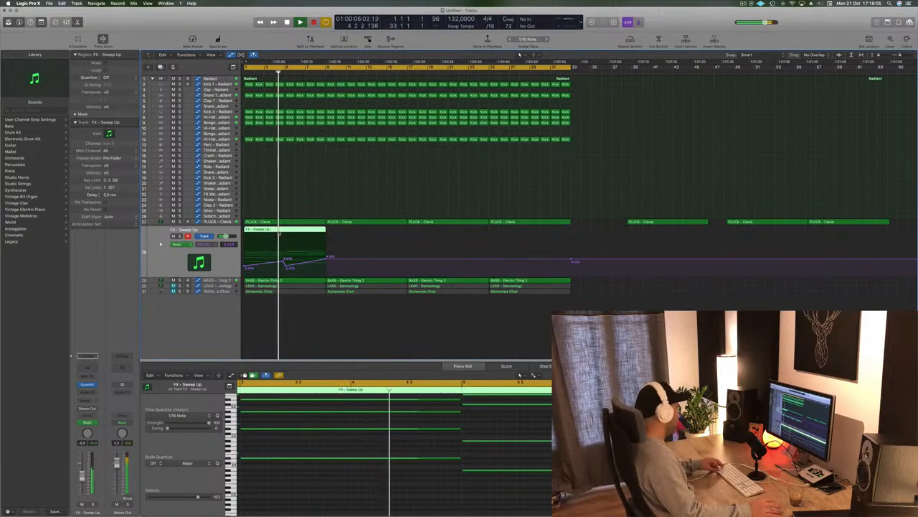
drag(275, 233, 479, 233)
shift+click(315, 231)
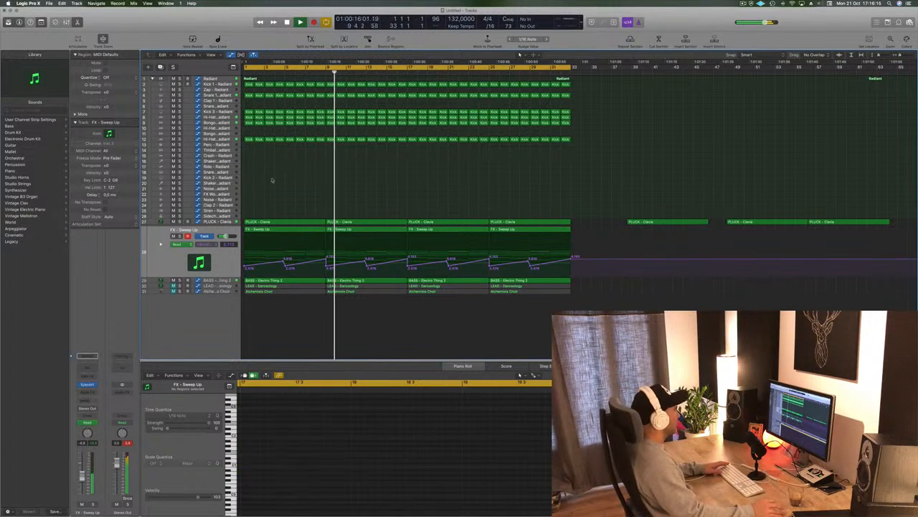
Reduce the PLUCK - Clavia track height slightly, select the FX - Sweep Up track and restart playback from the beginning.
click(216, 223)
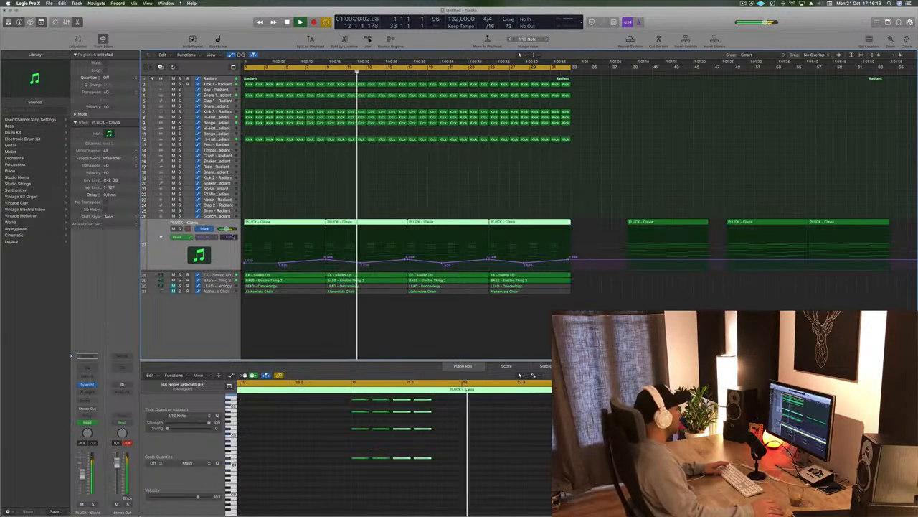
drag(230, 273, 227, 275)
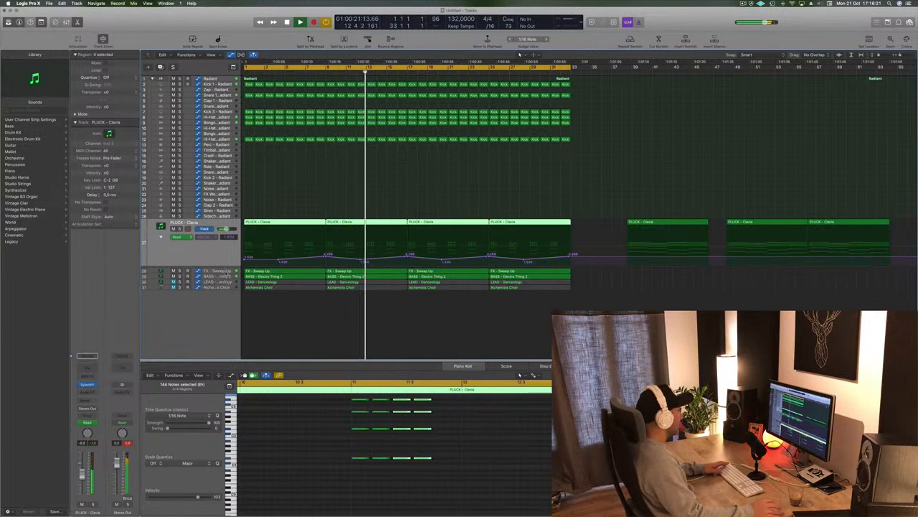
click(222, 274)
key(Return)
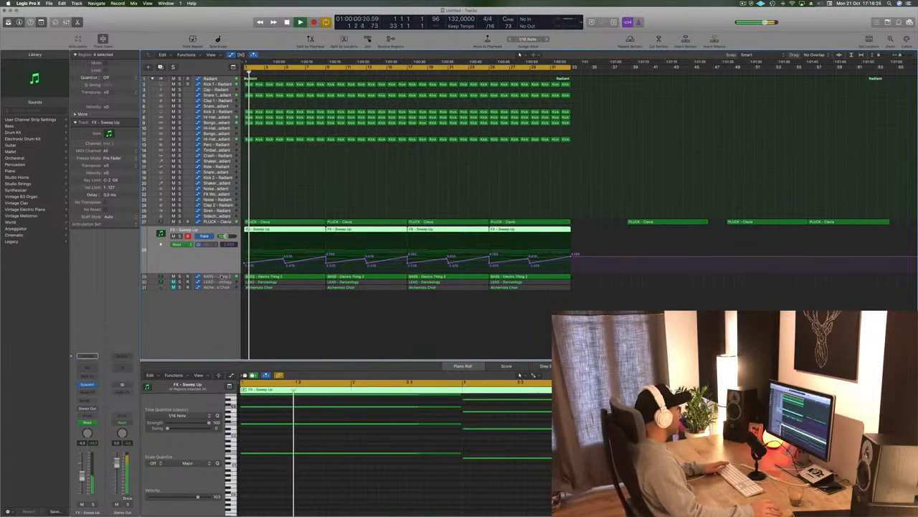
Delete the last three BASS - Electro Thing 2 regions and select the remaining one at bar 1.
key(Down)
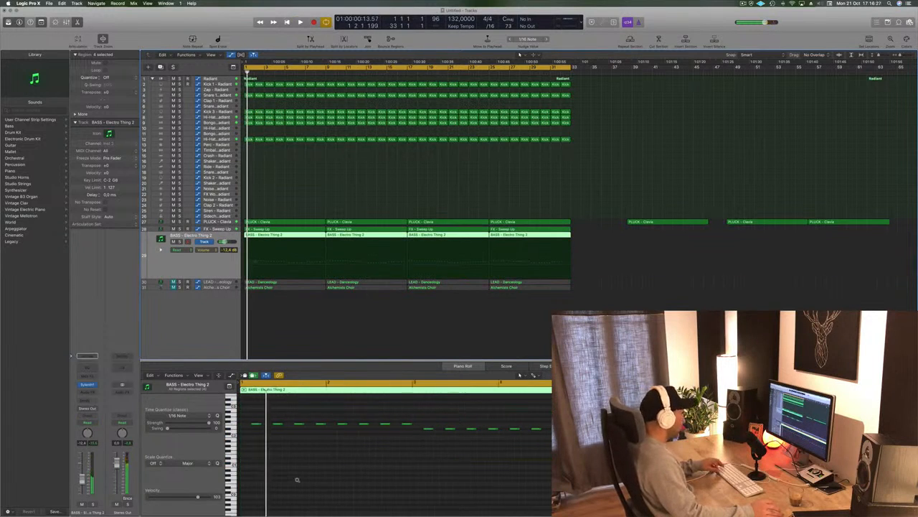
click(593, 232)
drag(586, 236, 470, 244)
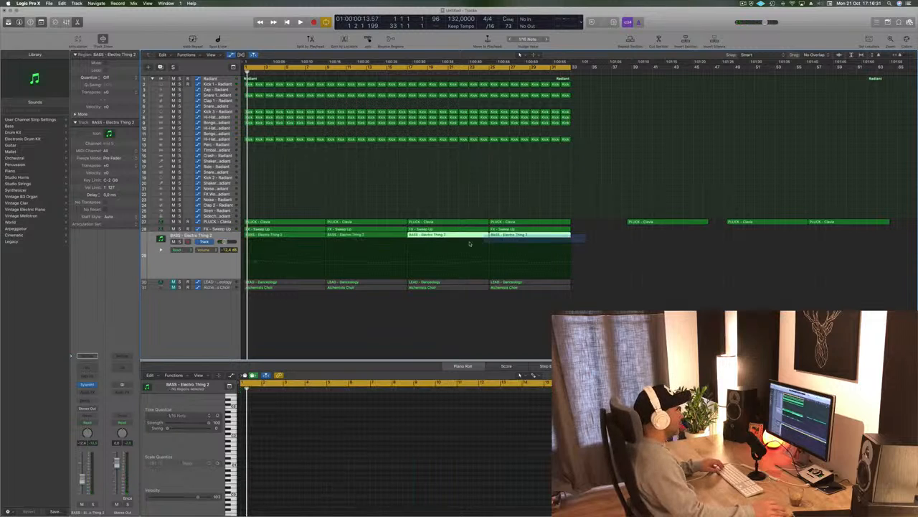
click(294, 240)
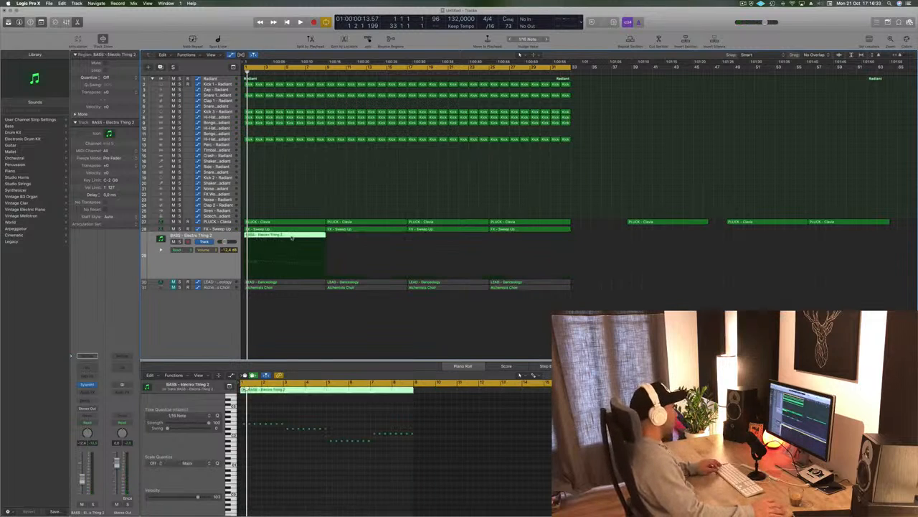
scroll(295, 493, right, 4)
key(super+a)
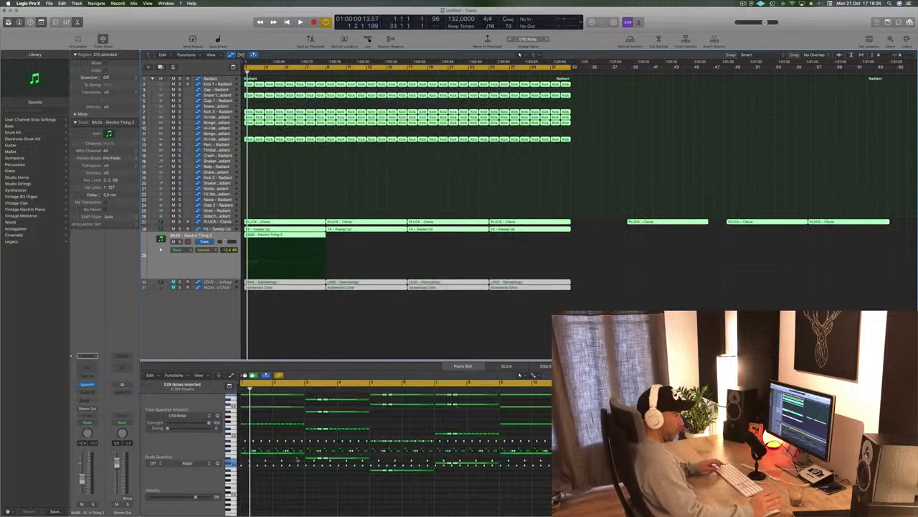
click(402, 179)
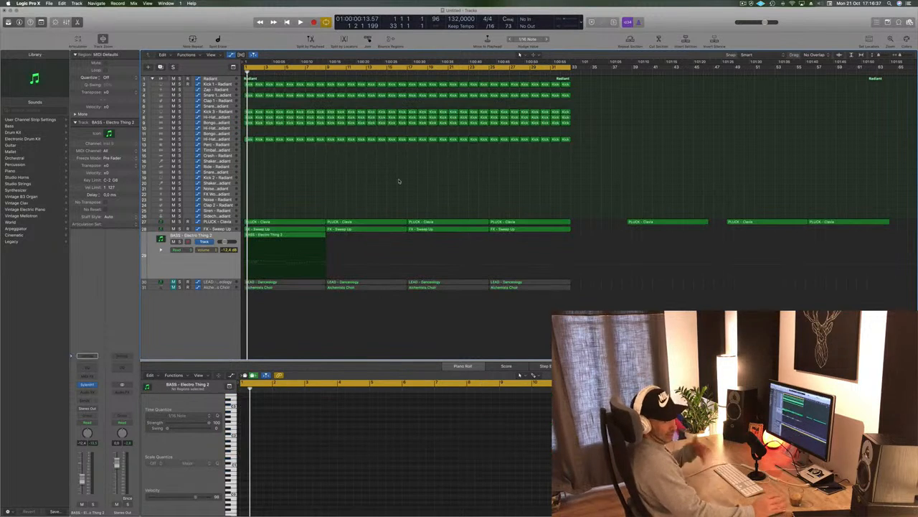
click(292, 235)
scroll(310, 472, up, 10)
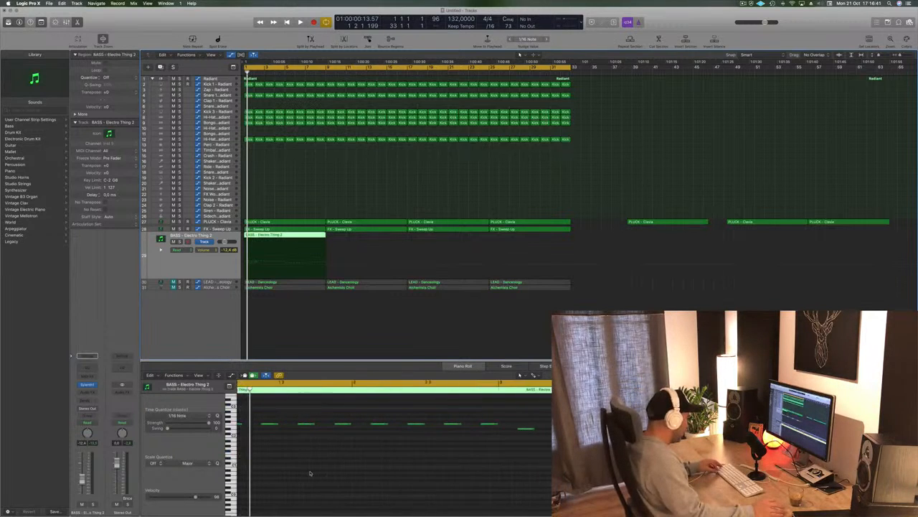
key(super+a)
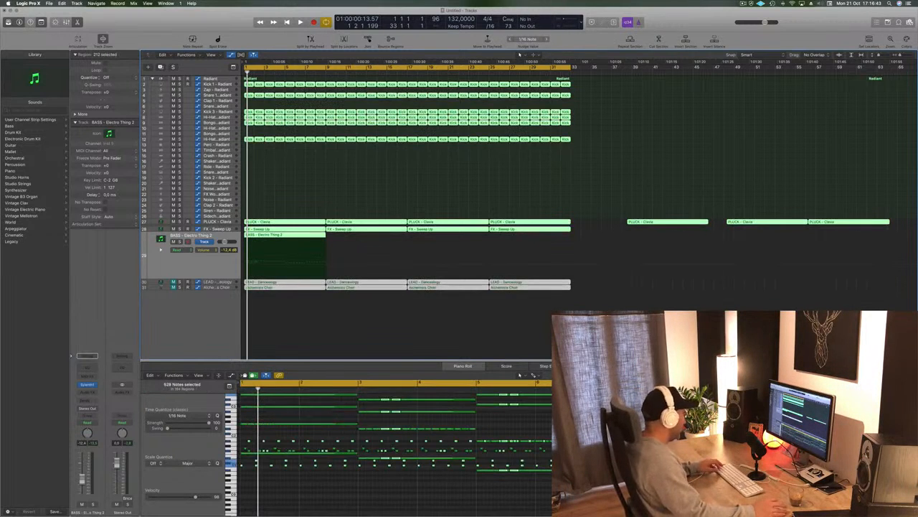
click(264, 239)
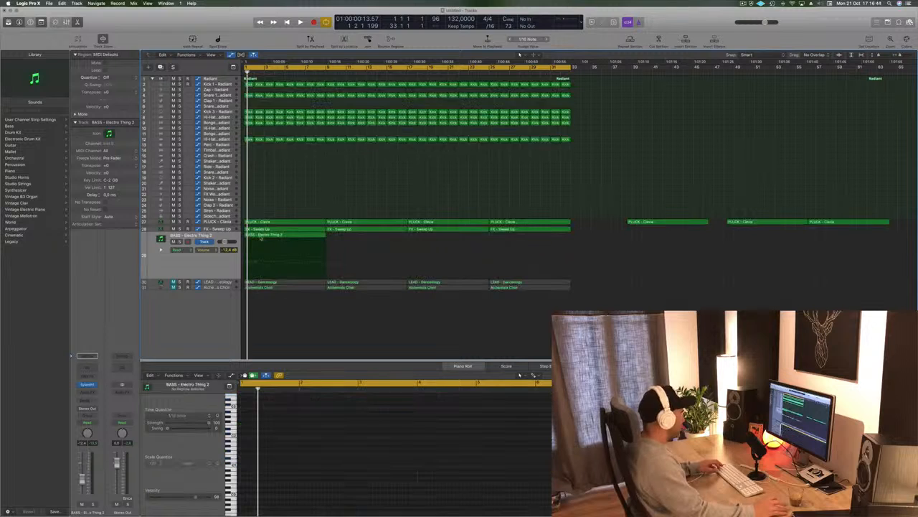
Shorten all notes in the BASS - Electro Thing 2 region and copy them earlier to double the number of bass hits.
click(318, 448)
ctrl+alt+click(317, 452)
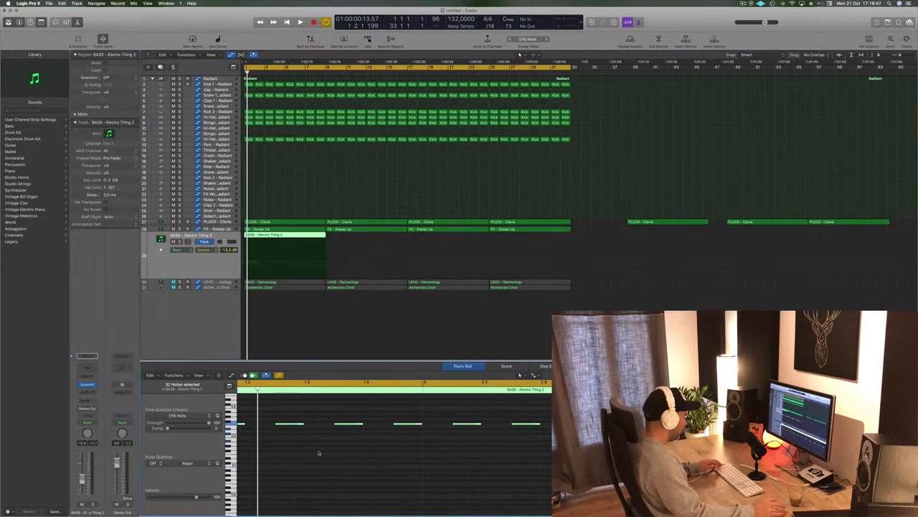
drag(302, 423, 294, 425)
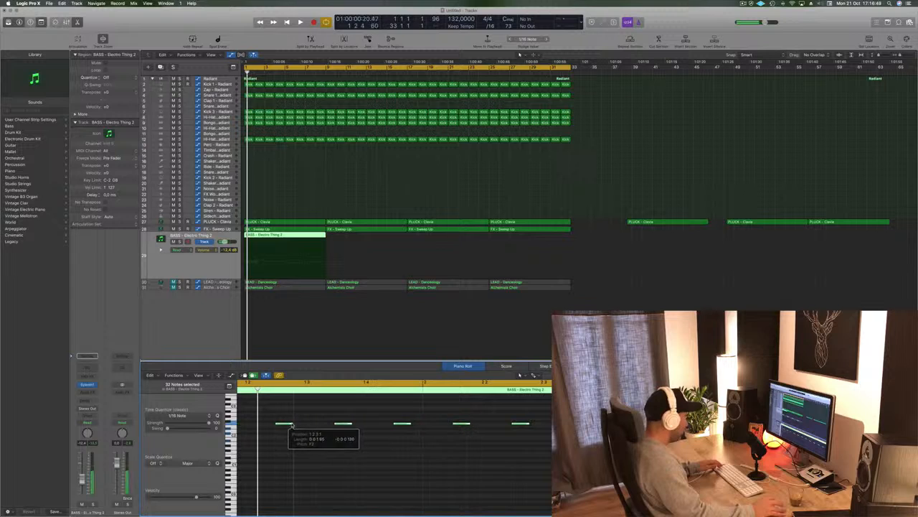
scroll(287, 434, left, 3)
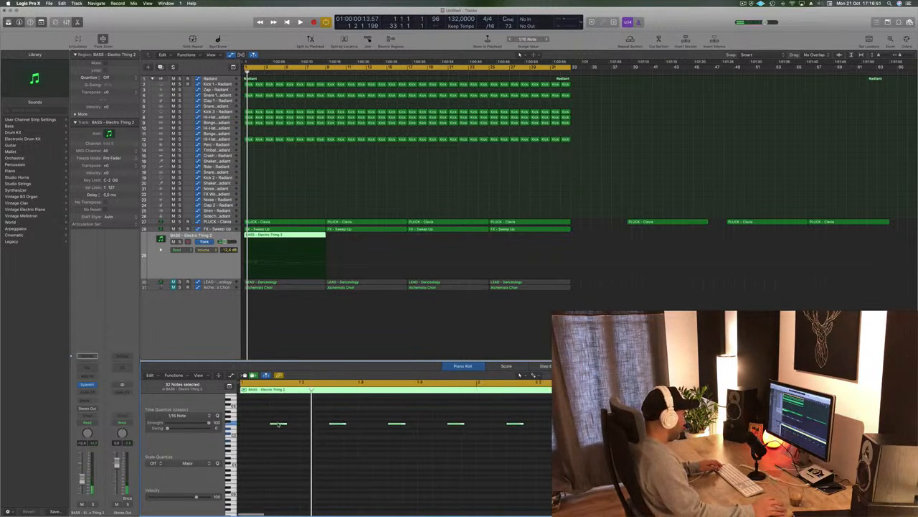
drag(278, 424, 264, 427)
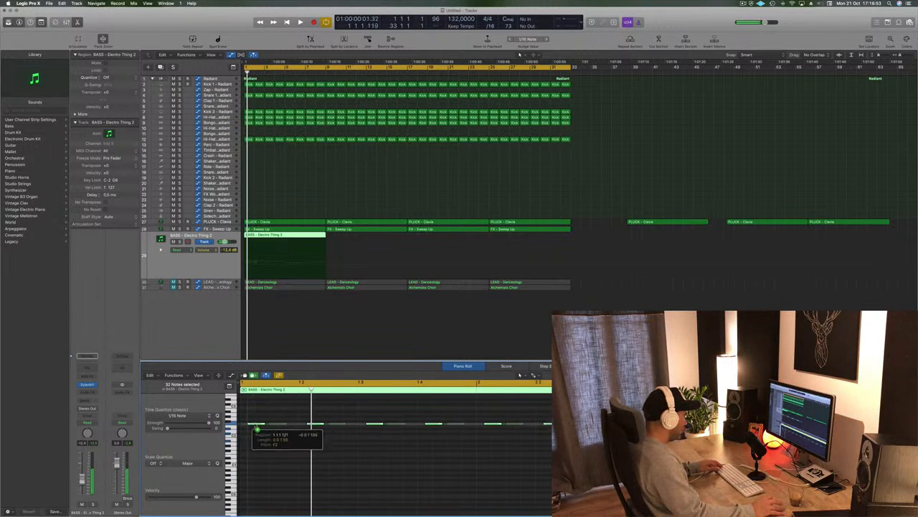
Play the doubled bass pattern from the beginning to check how it sounds, and stop playback.
key(space)
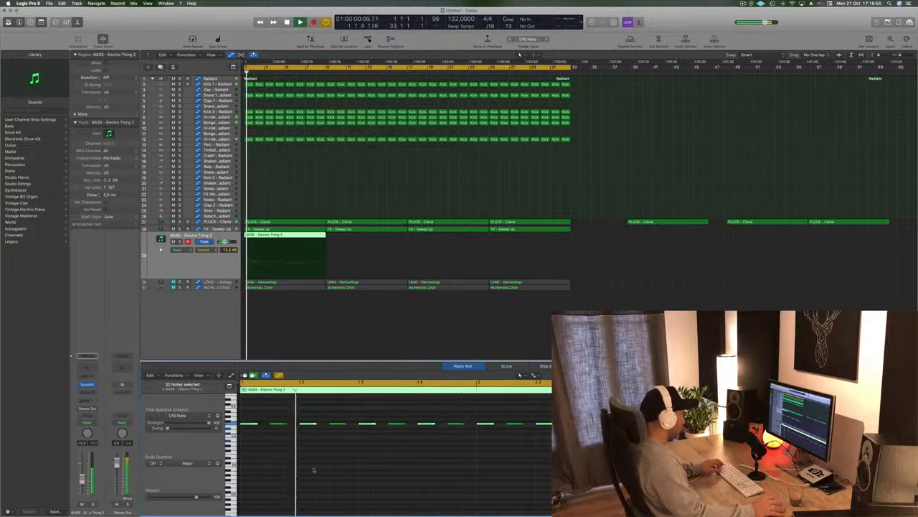
key(Return)
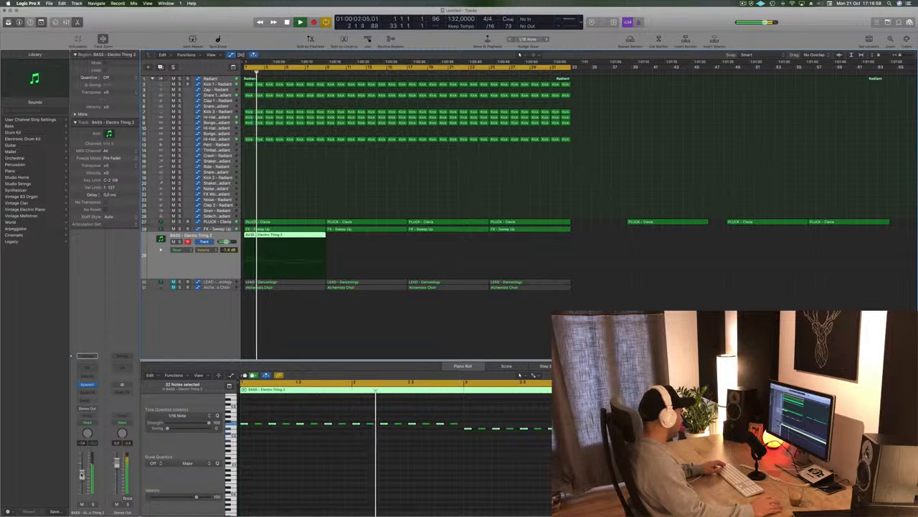
key(Return)
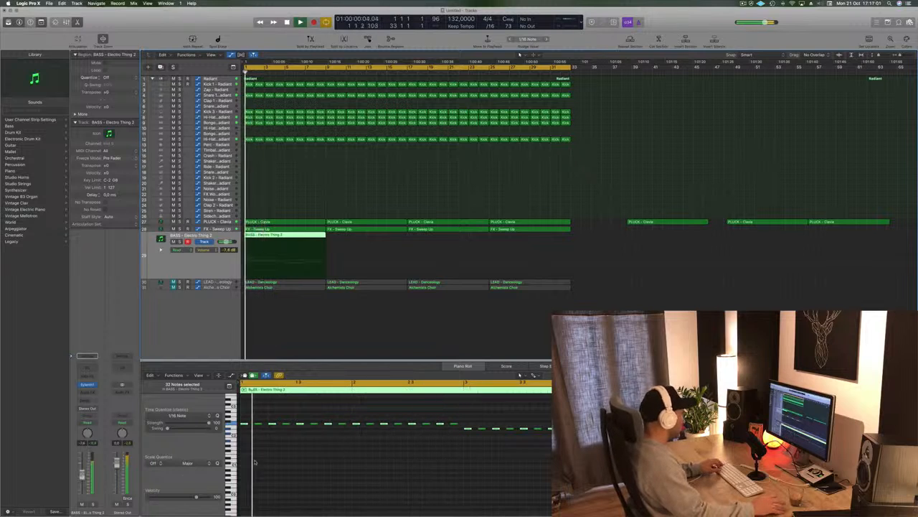
key(space)
Select all the notes in the BASS - Electro Thing 2 region and shift them one sixteenth note later.
key(super+a)
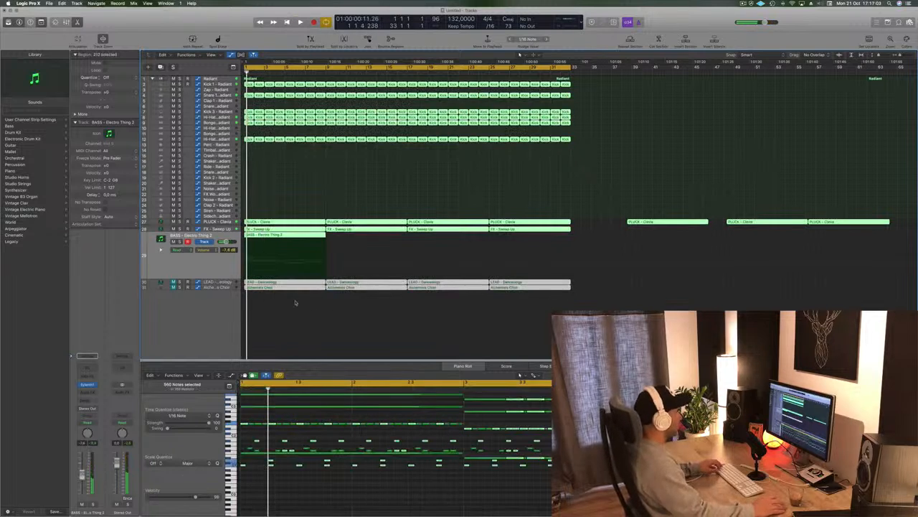
click(295, 303)
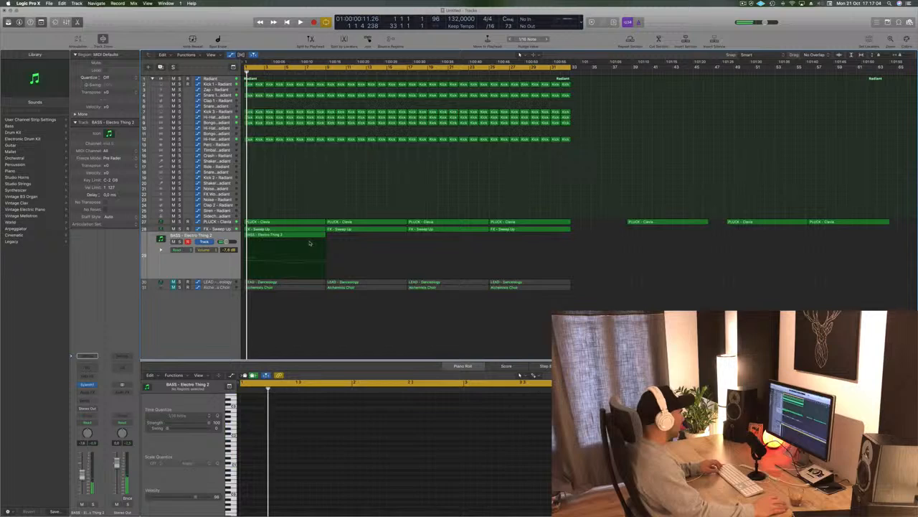
click(311, 245)
click(325, 465)
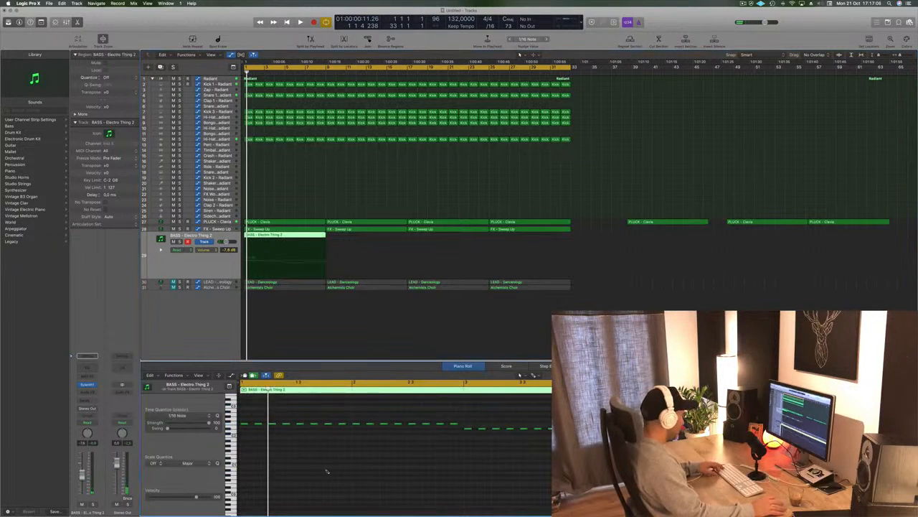
scroll(296, 429, right, 1)
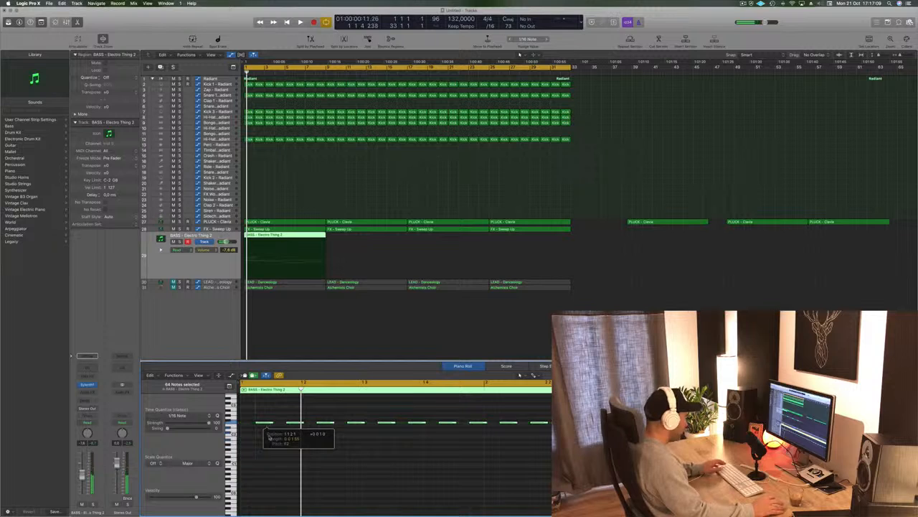
Play back the shifted bass notes, check them across the BASS - Electro Thing 2 region and restart from the beginning.
key(space)
scroll(358, 454, left, 8)
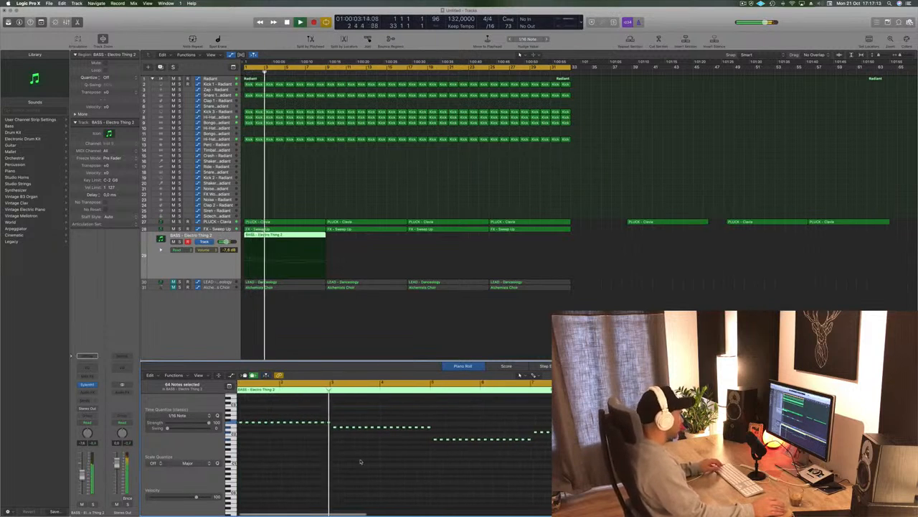
scroll(361, 465, left, 3)
scroll(344, 462, right, 4)
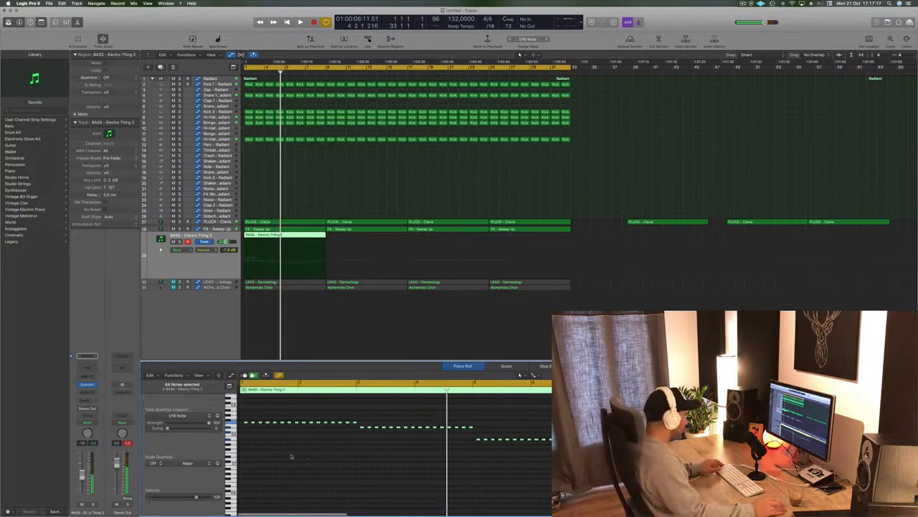
key(space)
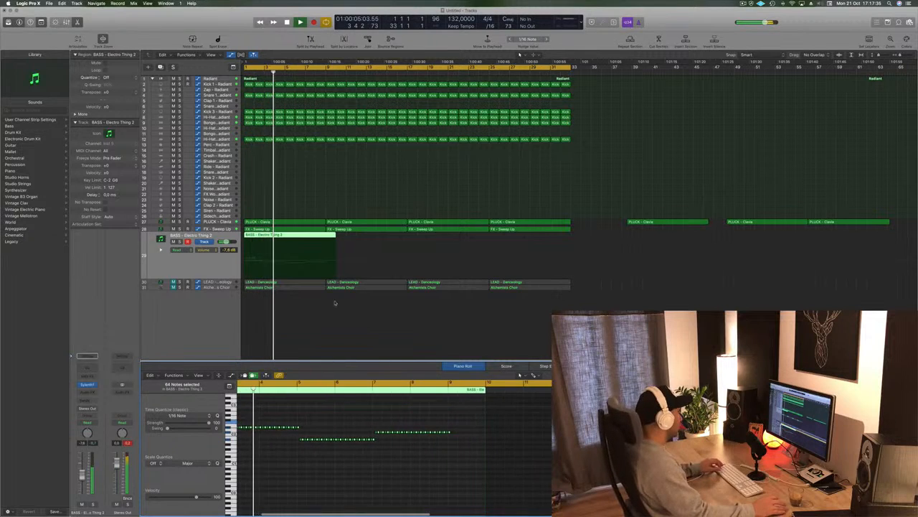
key(Return)
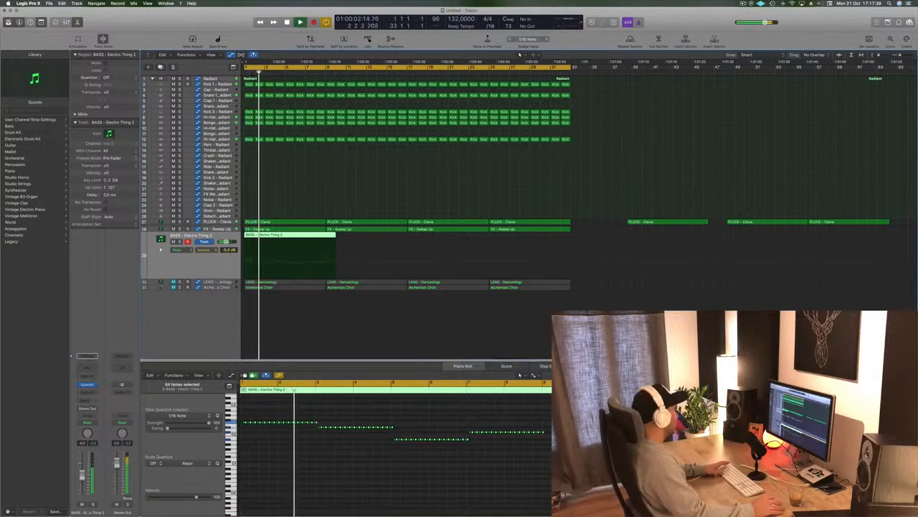
Open the Sylenth1 synth of BASS - Electro Thing 2 and move its window clear of the first regions.
click(87, 385)
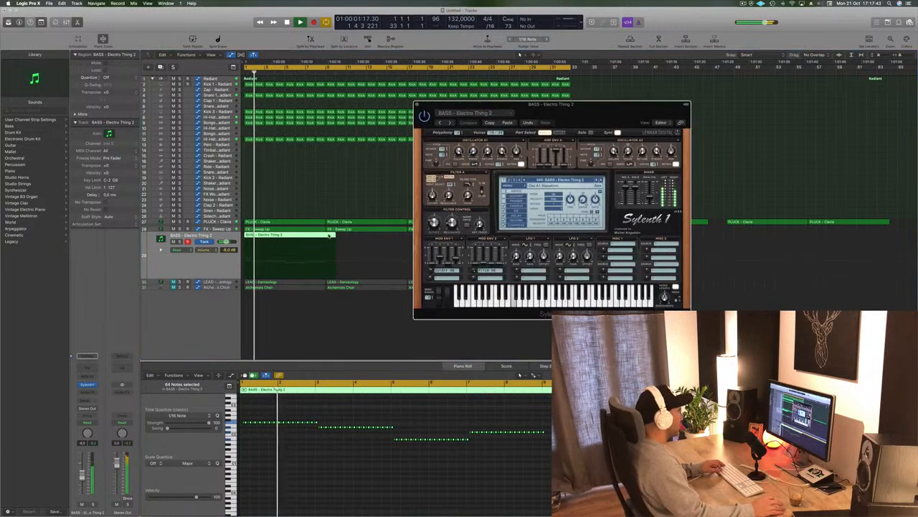
drag(567, 104, 629, 104)
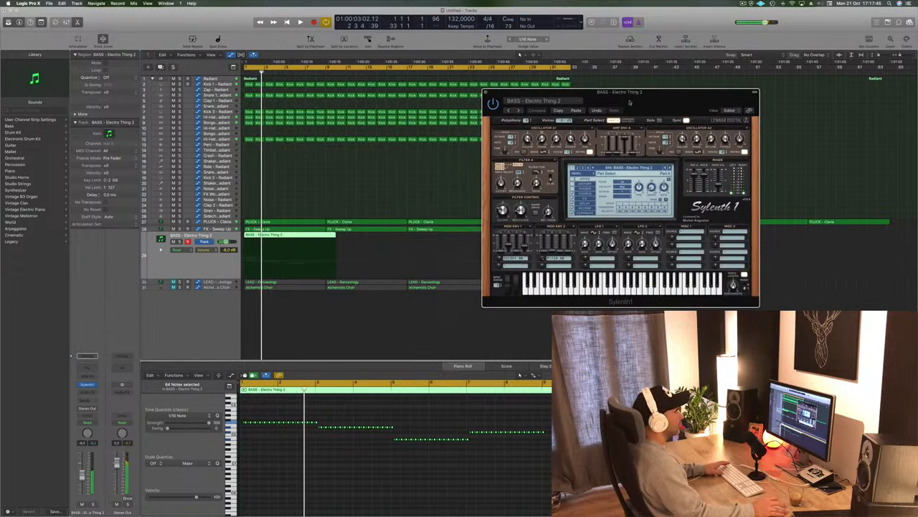
Step forward through the Sylenth1 bass presets from Electro Thing 2 to Heavy House, auditioning them against the track.
click(672, 168)
key(Return)
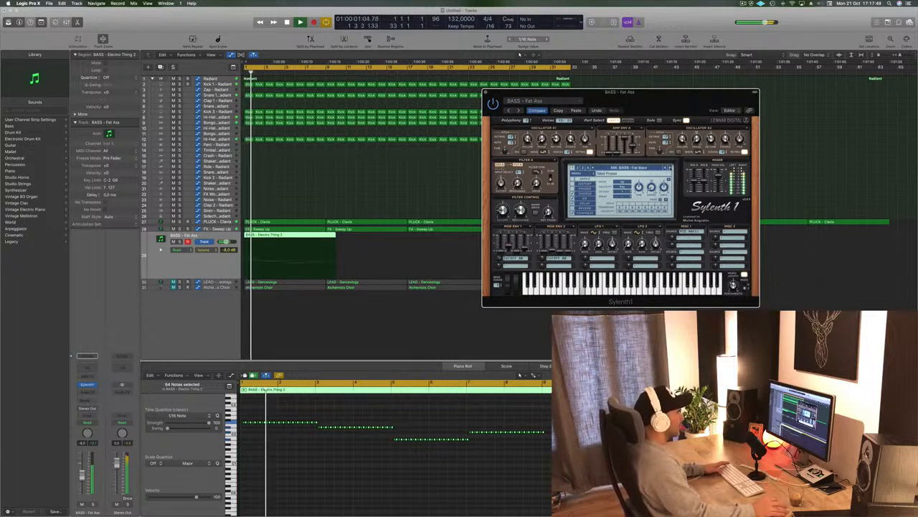
click(672, 167)
key(Return)
click(671, 168)
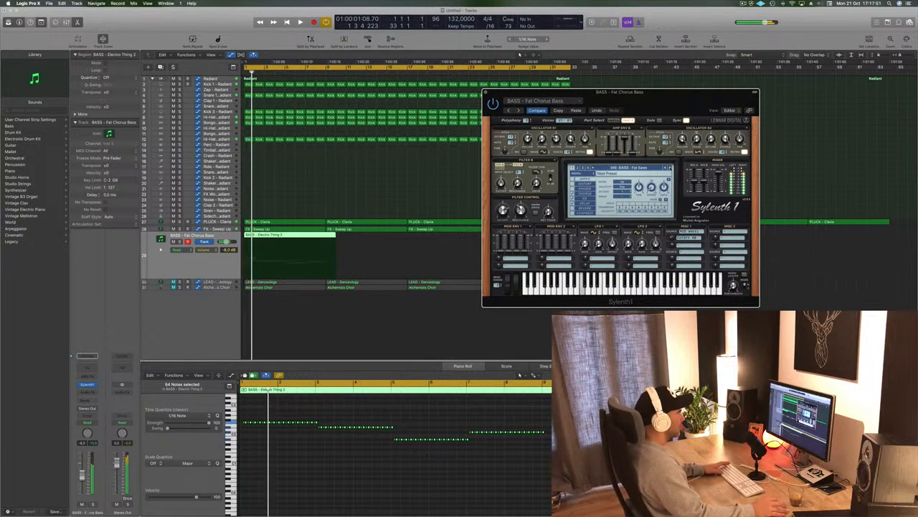
click(672, 168)
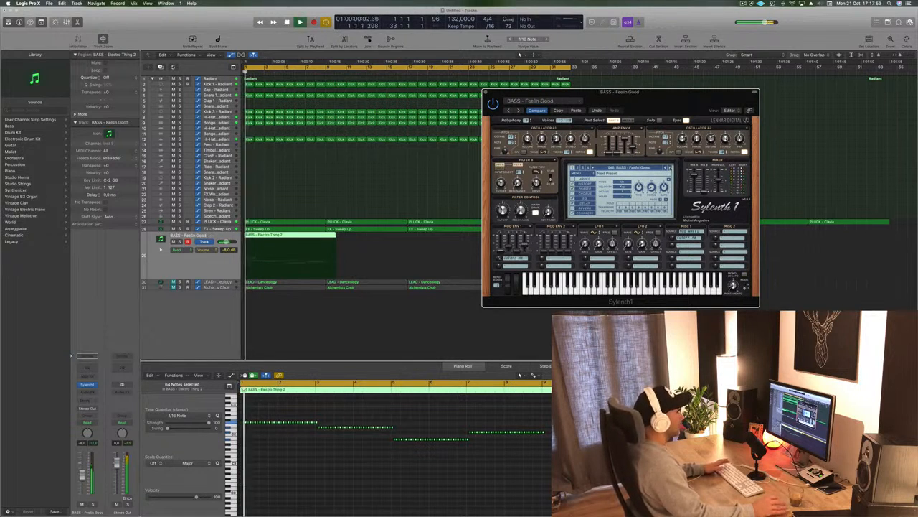
click(671, 168)
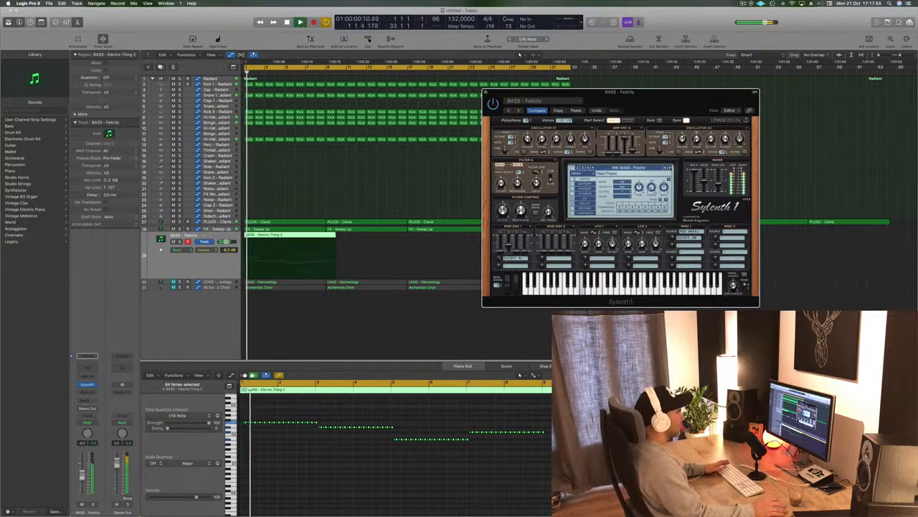
click(671, 168)
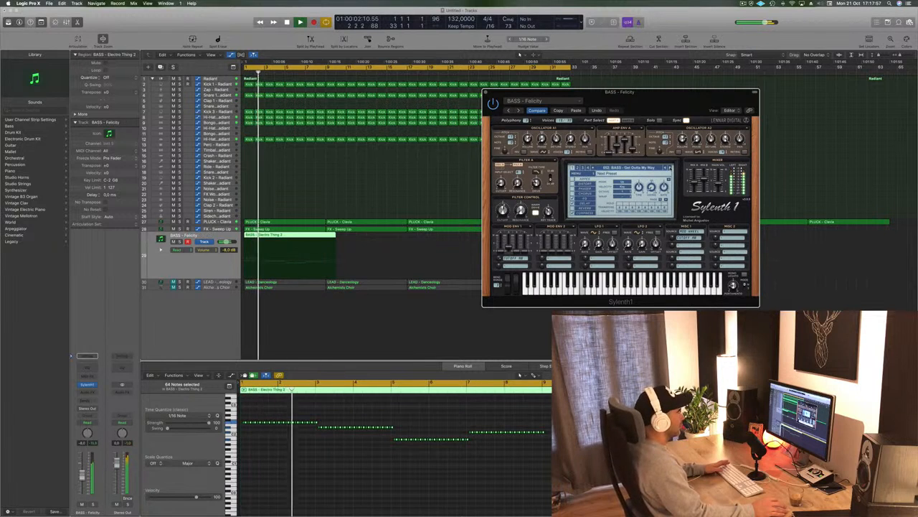
click(671, 168)
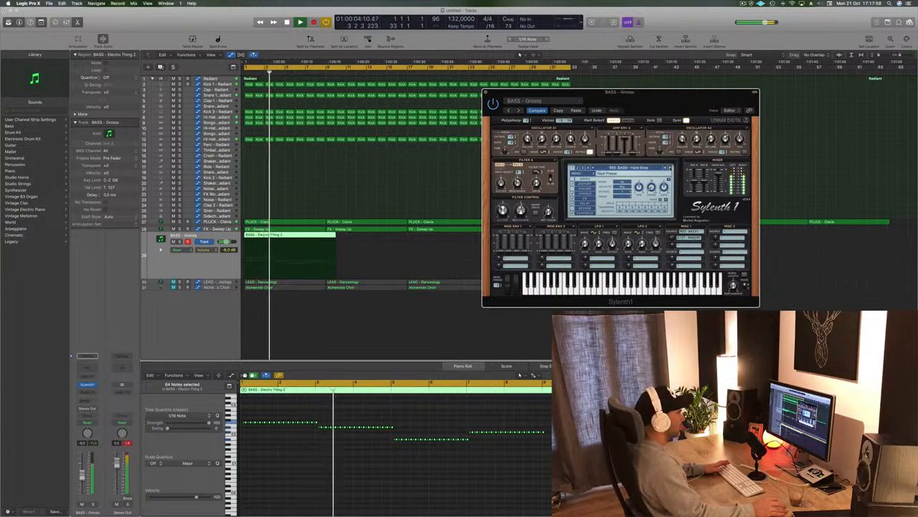
click(672, 168)
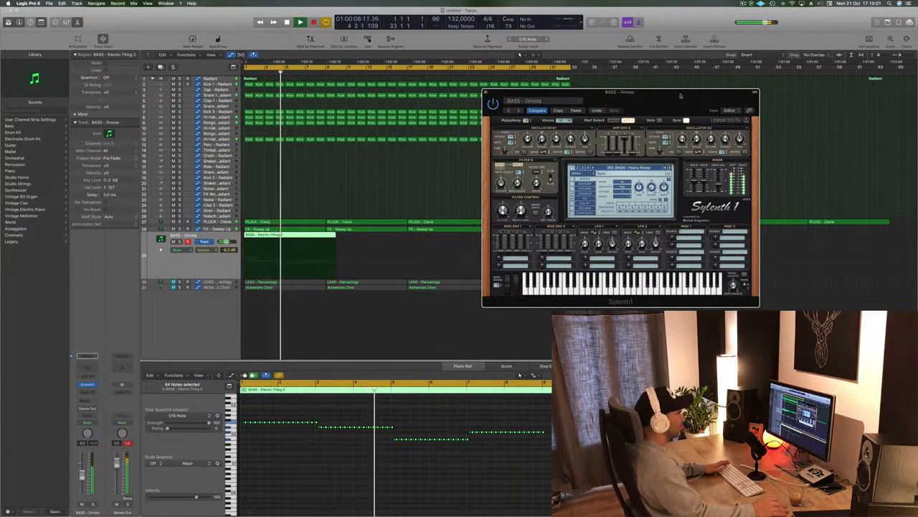
Move the synth window farther from the regions and audition the presets after Heavy House up to Moog Style Bass from the beginning.
drag(679, 93, 768, 83)
key(Return)
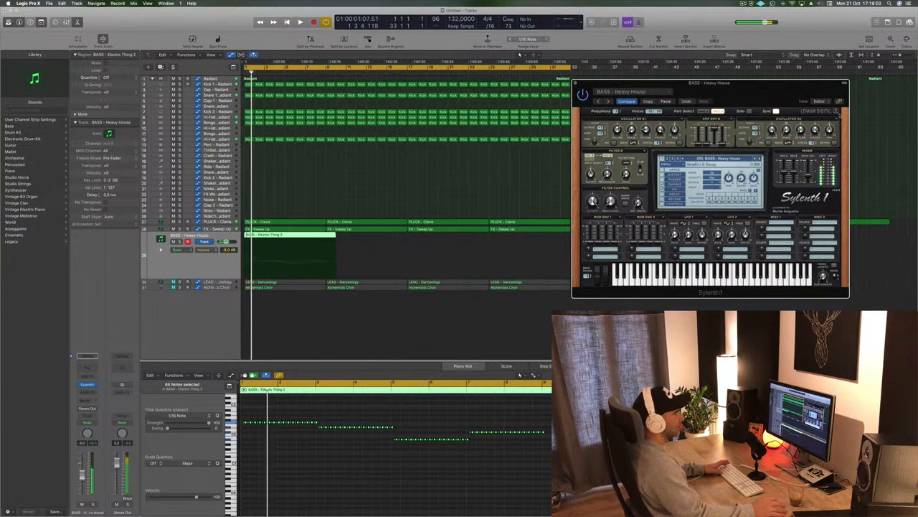
click(759, 159)
click(760, 160)
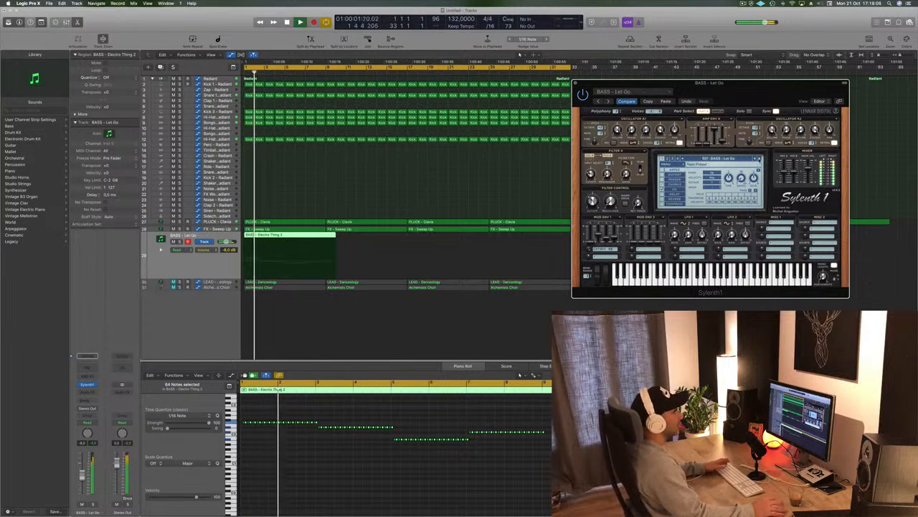
click(760, 160)
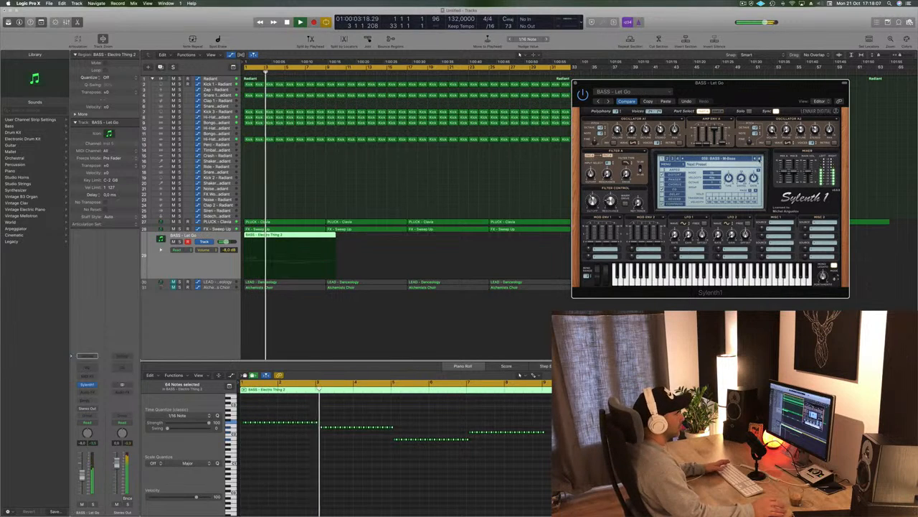
key(Return)
click(760, 160)
click(760, 160)
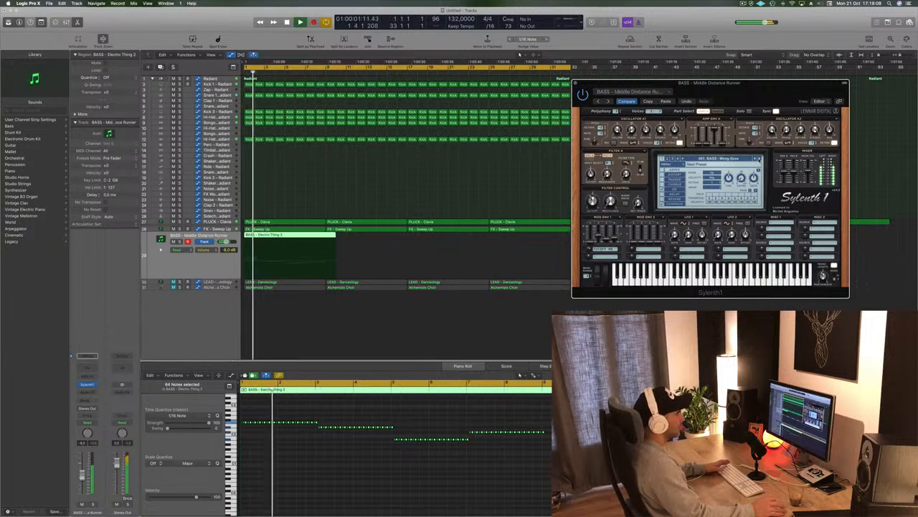
click(760, 159)
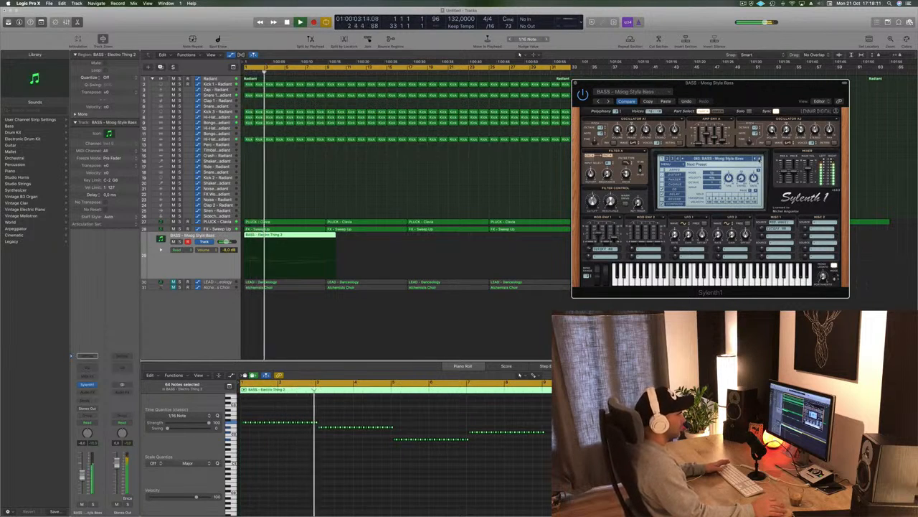
key(Return)
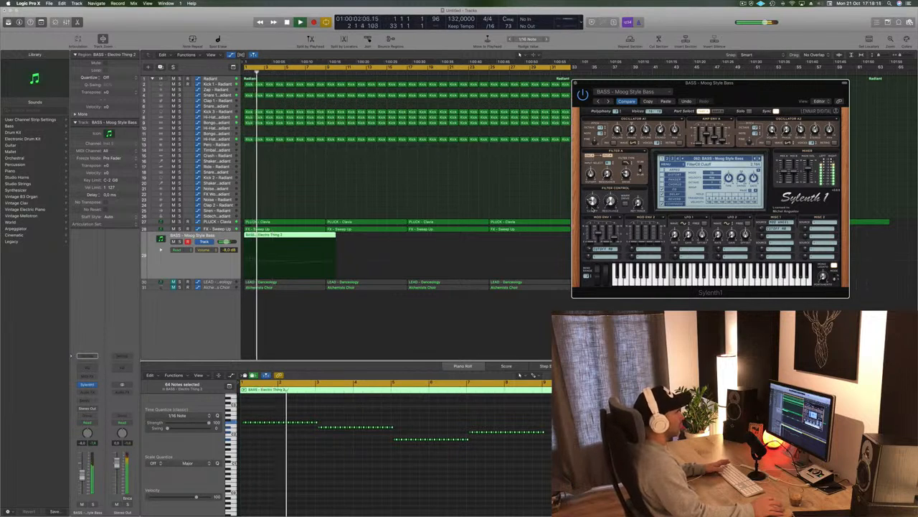
Reposition the synth window and audition the presets after Moog Style Bass up to Robot Religion, restarting playback between sounds.
drag(748, 84, 587, 76)
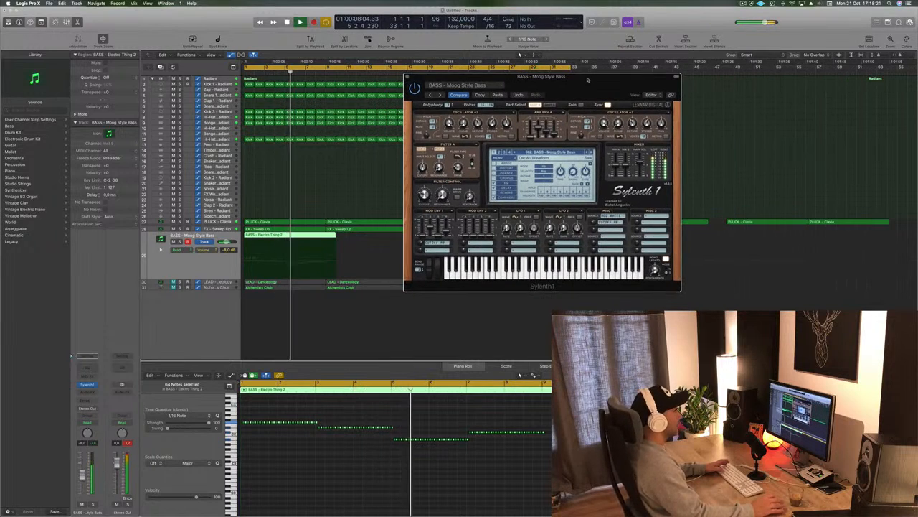
key(space)
click(592, 152)
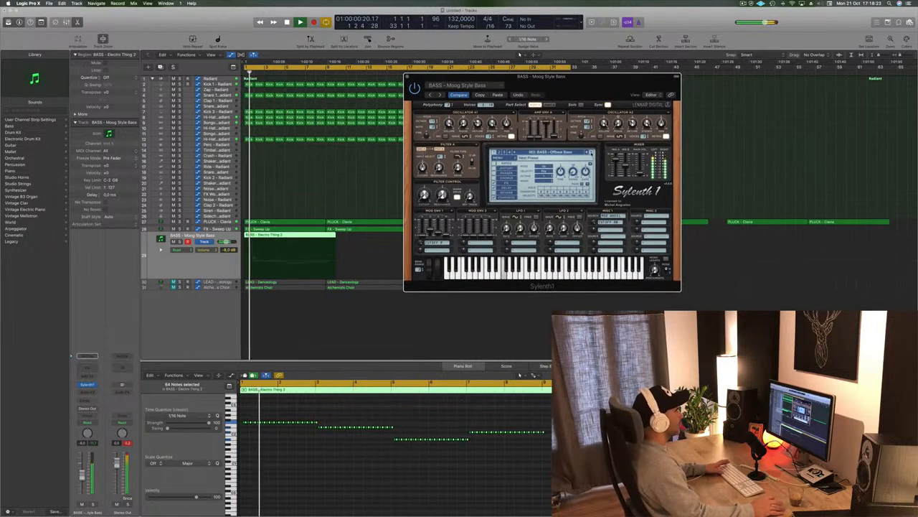
key(space)
key(space)
click(592, 152)
click(592, 152)
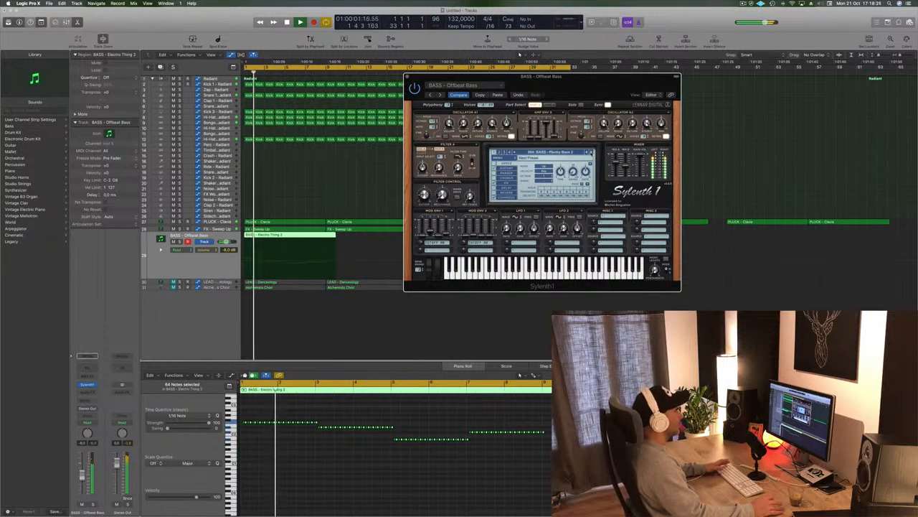
click(592, 152)
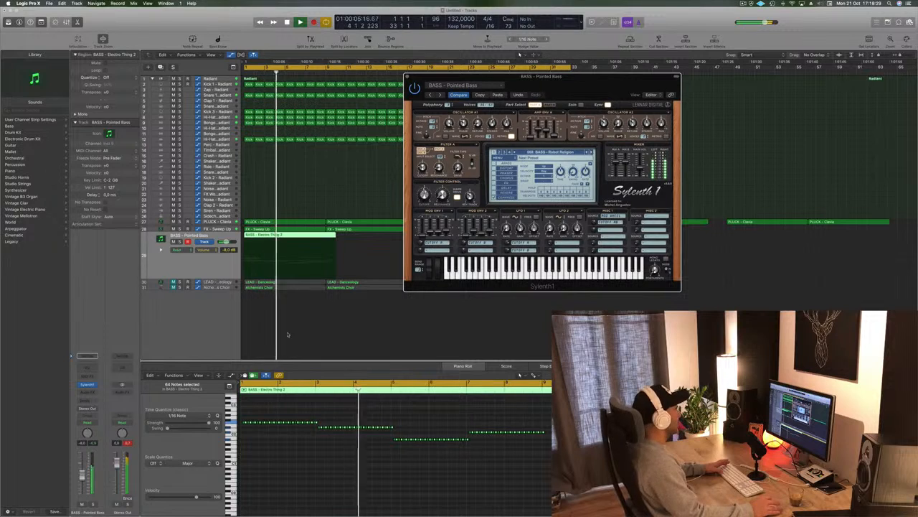
key(space)
key(space)
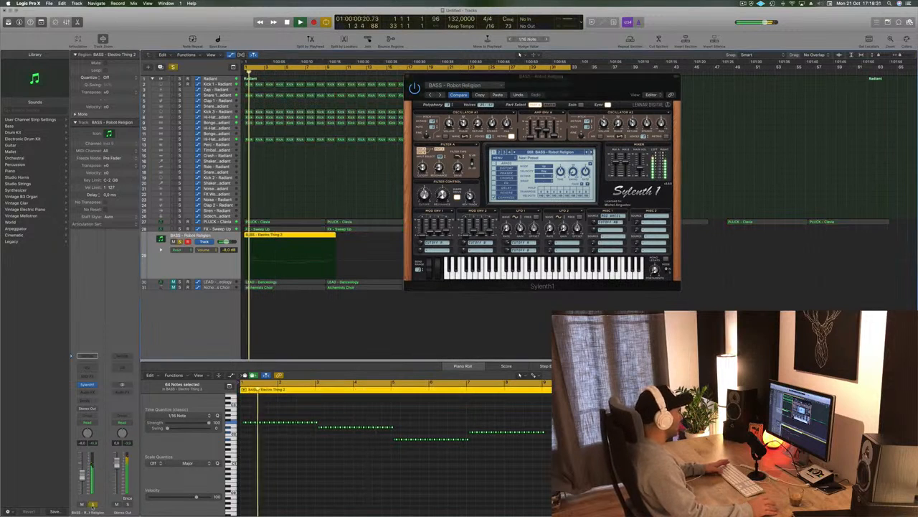
Load the BASS - Rush preset, stop playback after listening to it and close the synth window.
click(591, 152)
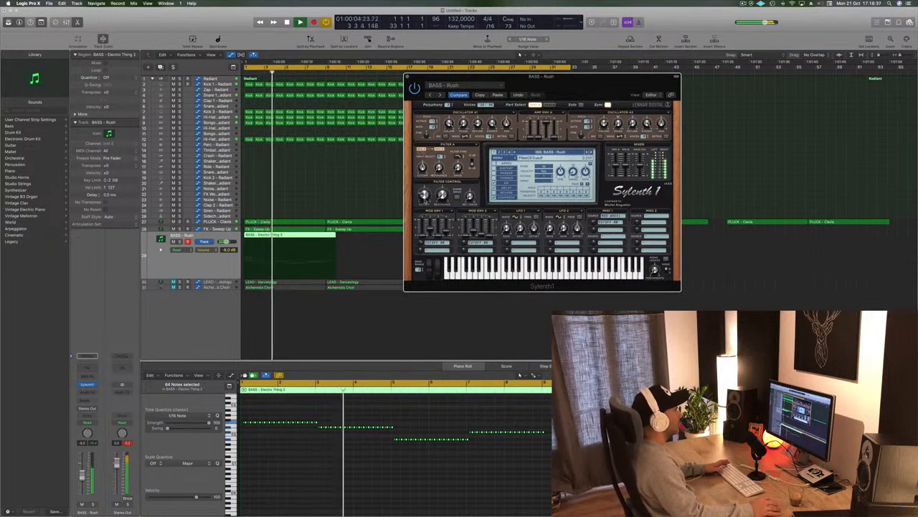
key(space)
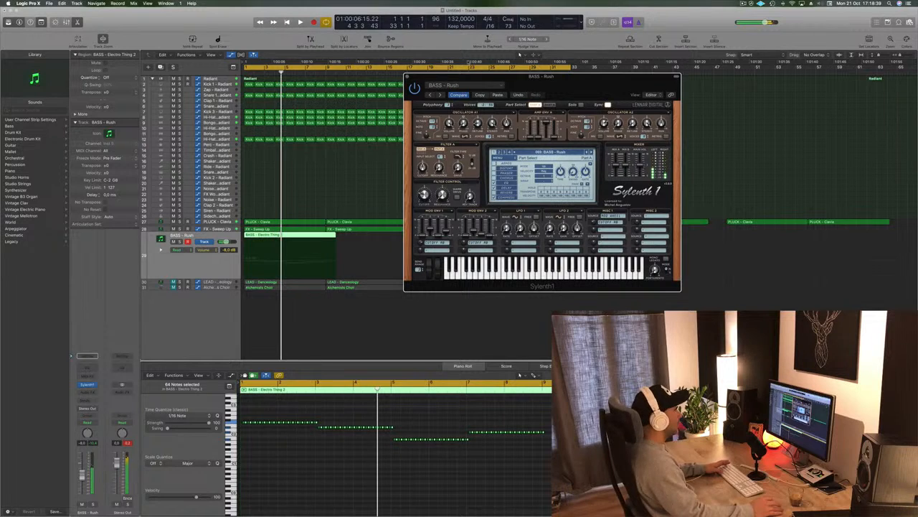
click(409, 78)
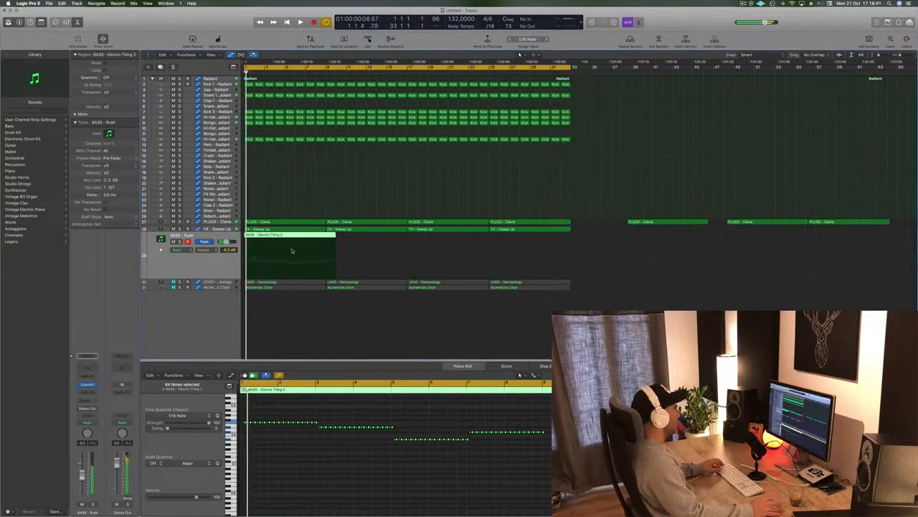
Split the BASS - Electro Thing 2 region at bar 9 and remove the leftover tail.
key(z)
scroll(356, 198, left, 10)
scroll(356, 199, down, 5)
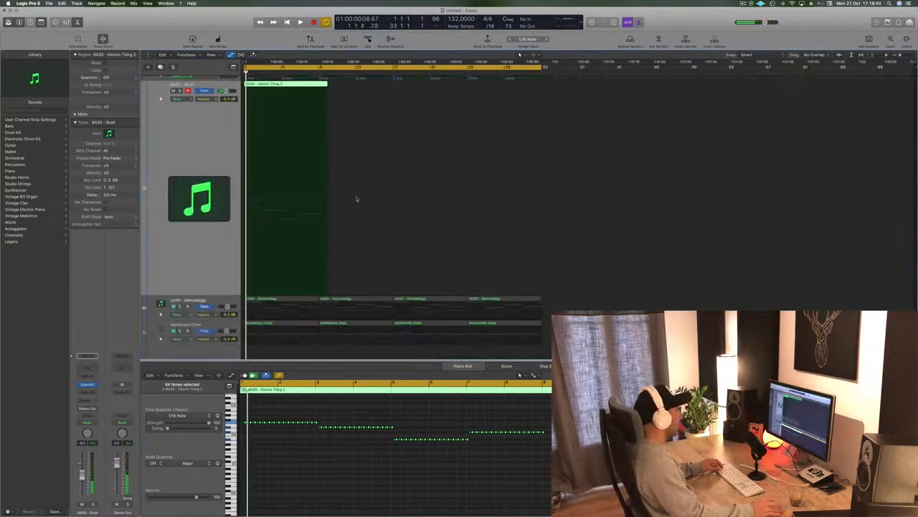
scroll(356, 199, down, 3)
super+double_click(318, 137)
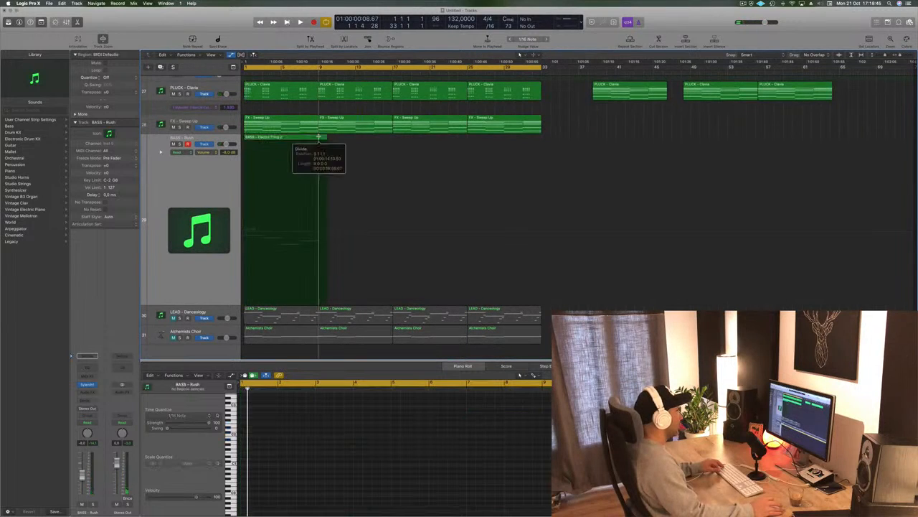
Copy the trimmed bass region end to end up to bar 33 while listening to the loop, and stop playback.
key(space)
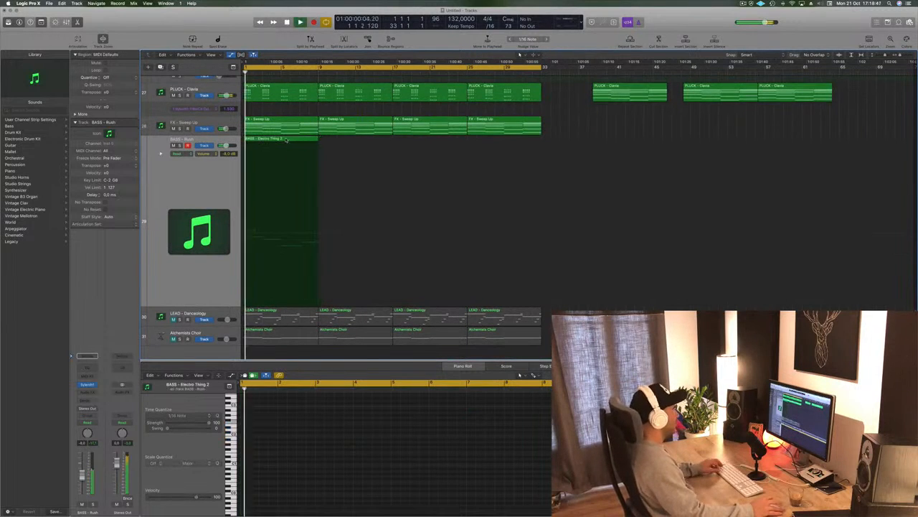
drag(289, 140, 431, 147)
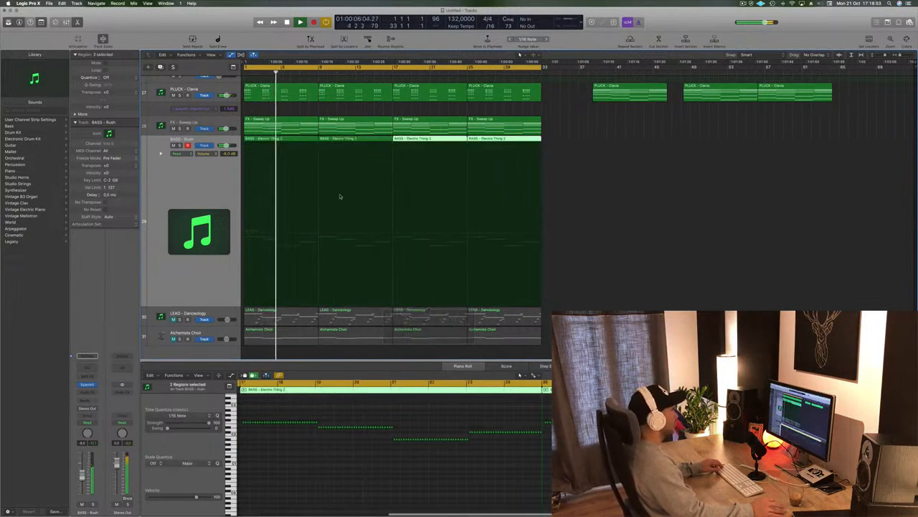
scroll(311, 146, up, 5)
scroll(310, 147, up, 5)
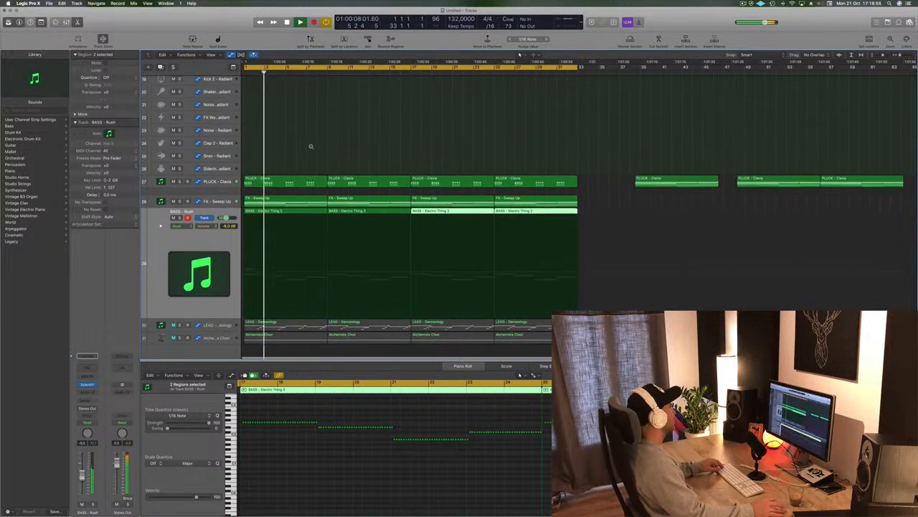
scroll(341, 153, down, 4)
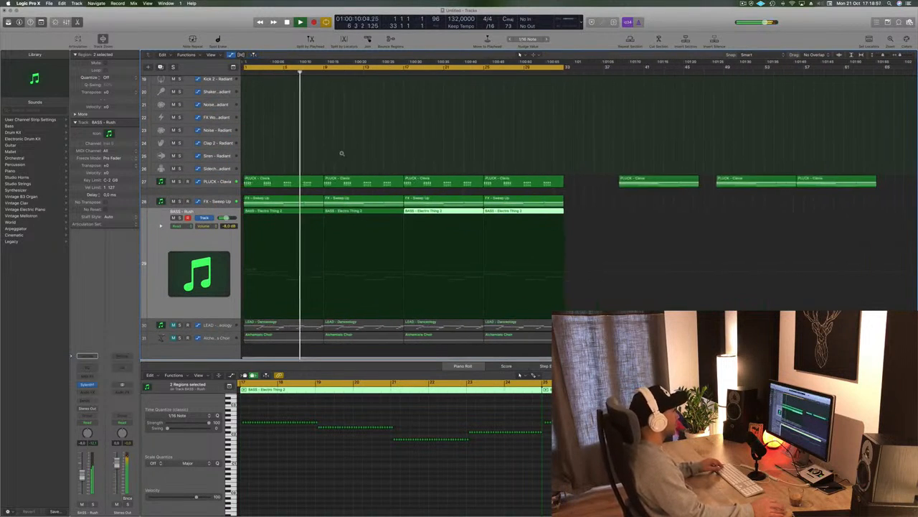
scroll(340, 152, up, 4)
key(space)
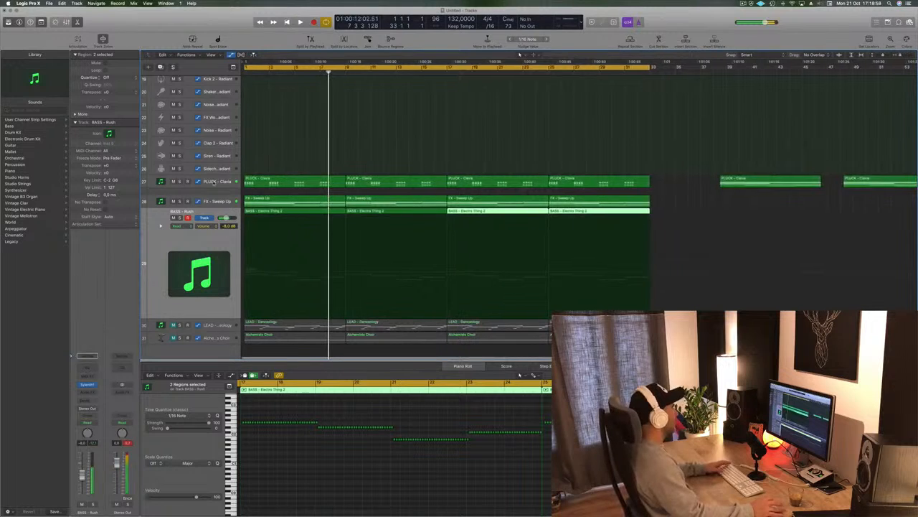
Duplicate the PLUCK track with its synth settings and copy the first PLUCK region, with its automation, onto the new track.
click(207, 182)
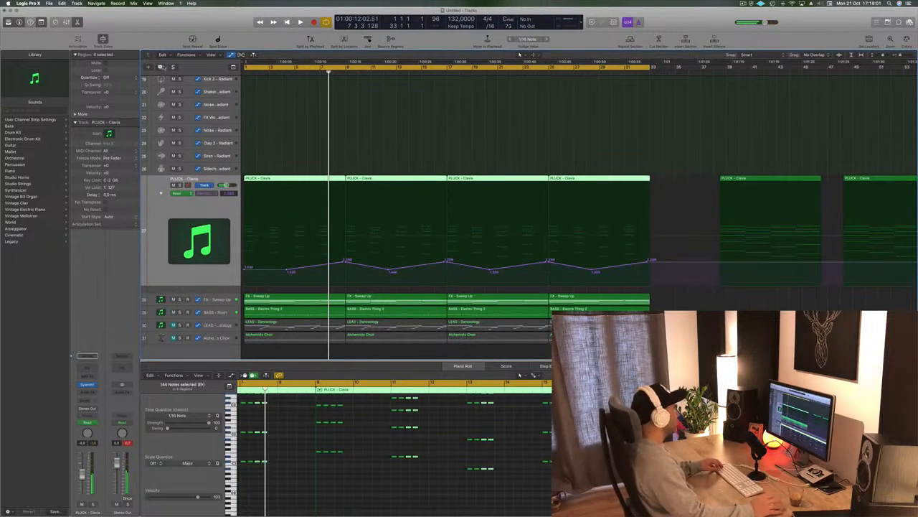
click(329, 169)
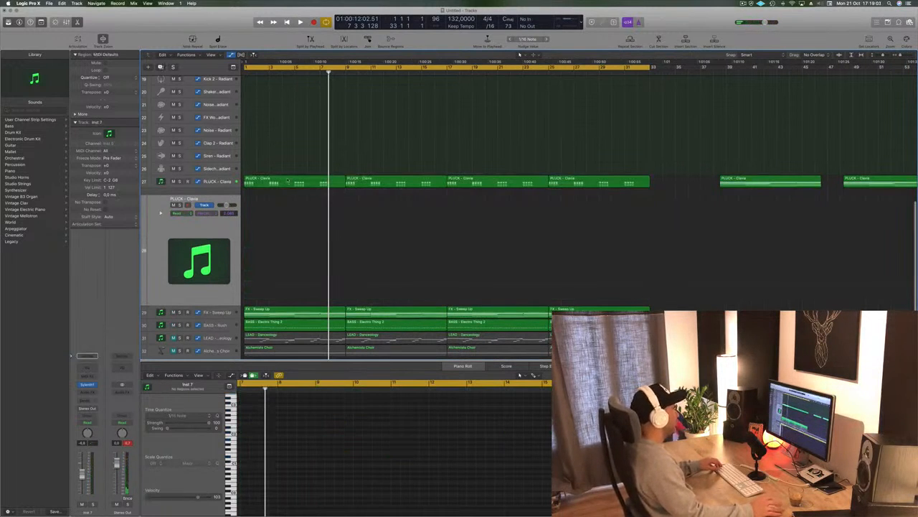
click(288, 180)
drag(286, 187, 285, 195)
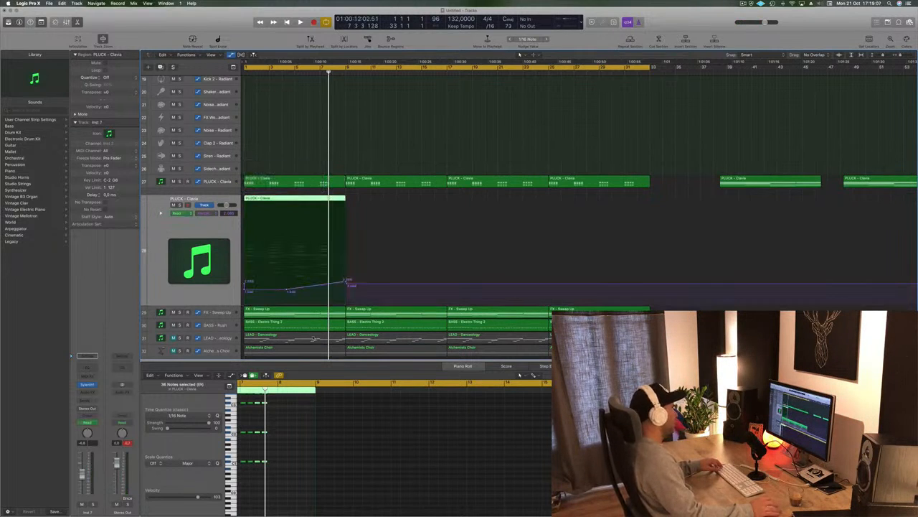
click(352, 207)
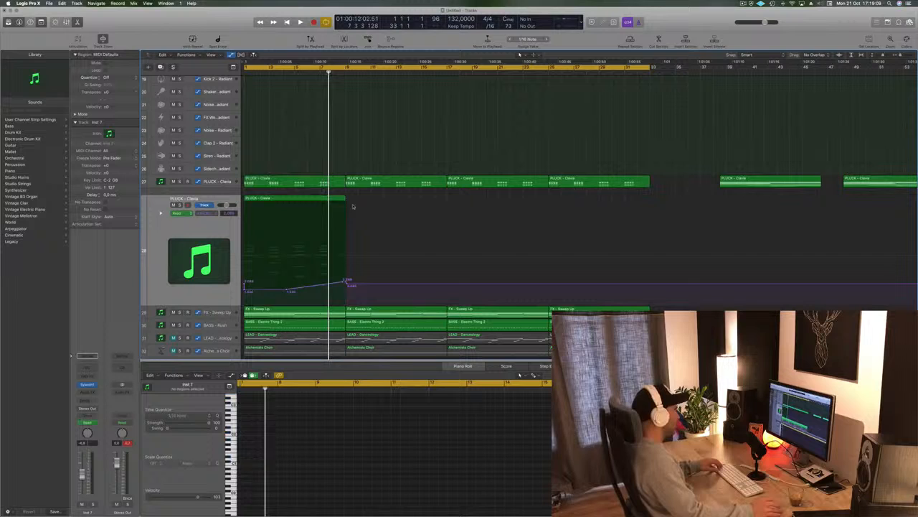
Delete the repeated chord hits in the copied PLUCK region, keeping only the first chord at bars 1, 3 and 5.
click(294, 201)
scroll(298, 449, up, 3)
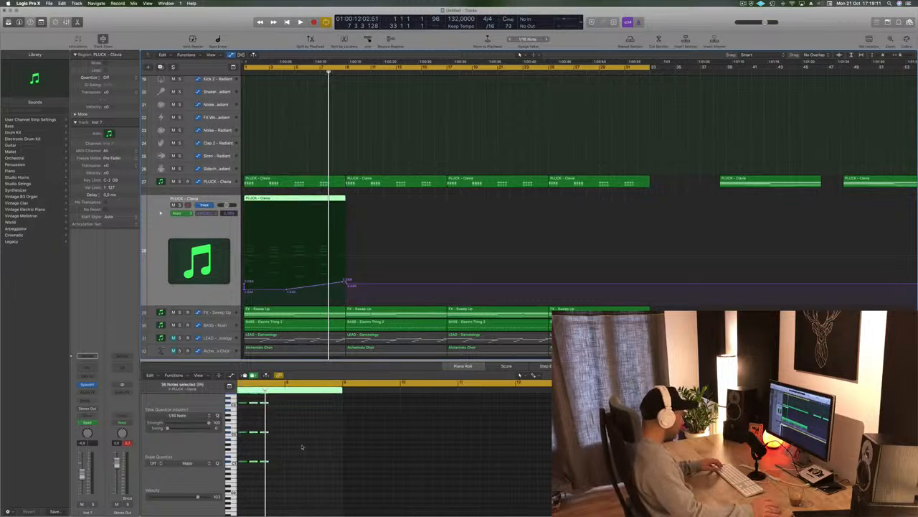
scroll(303, 446, left, 10)
scroll(302, 445, down, 1)
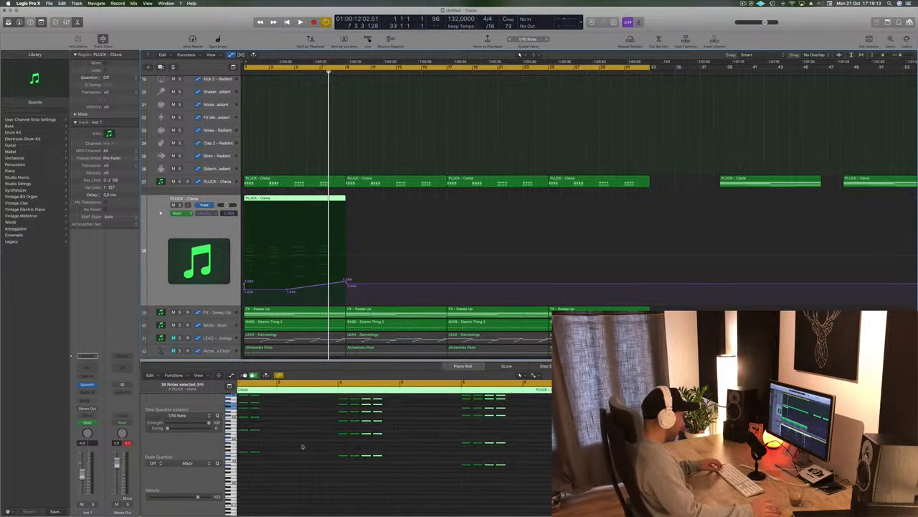
scroll(302, 445, left, 3)
scroll(302, 445, up, 3)
drag(306, 415, 249, 498)
drag(420, 415, 379, 494)
key(Delete)
drag(549, 424, 501, 493)
key(Delete)
scroll(546, 494, up, 4)
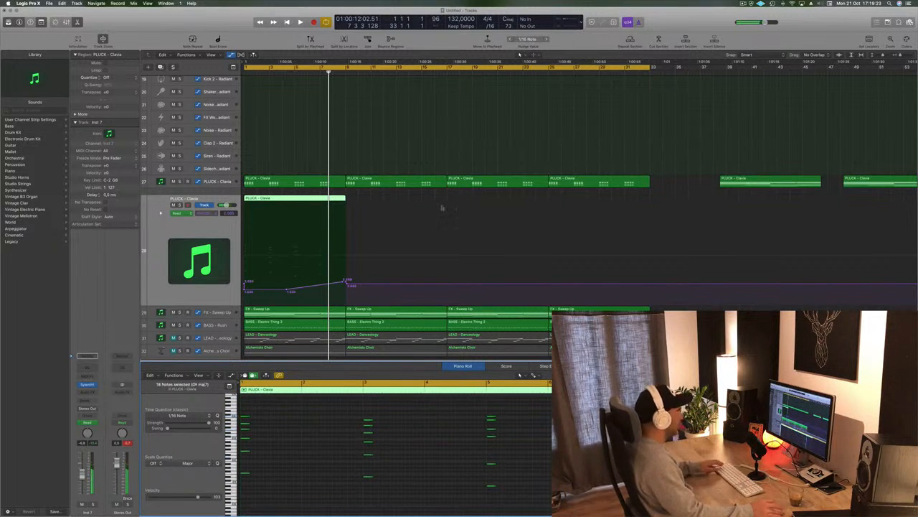
Move all the chords in the duplicated PLUCK region one bar later, to start at bar 2, and listen from the start.
key(super+a)
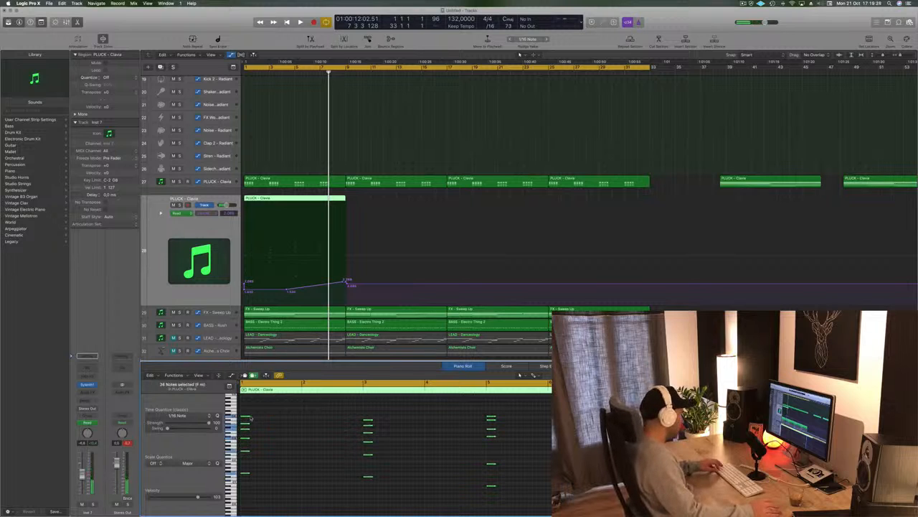
drag(245, 418, 306, 419)
key(space)
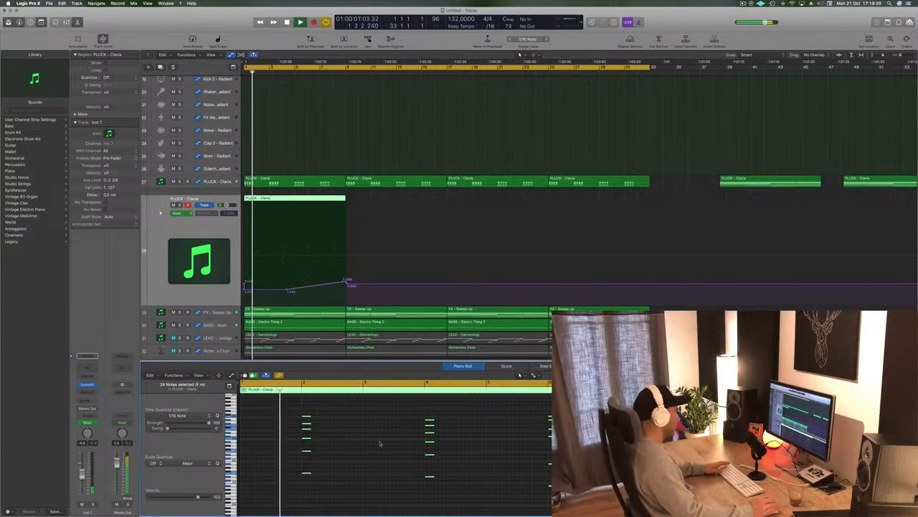
key(space)
key(space)
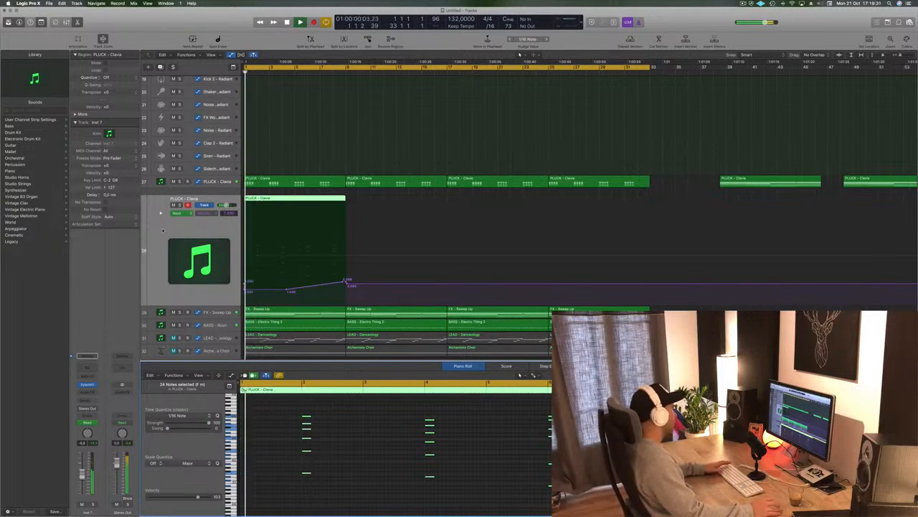
key(space)
Open the duplicated PLUCK track's Sylenth1 synth and delete the automation from that track.
click(87, 386)
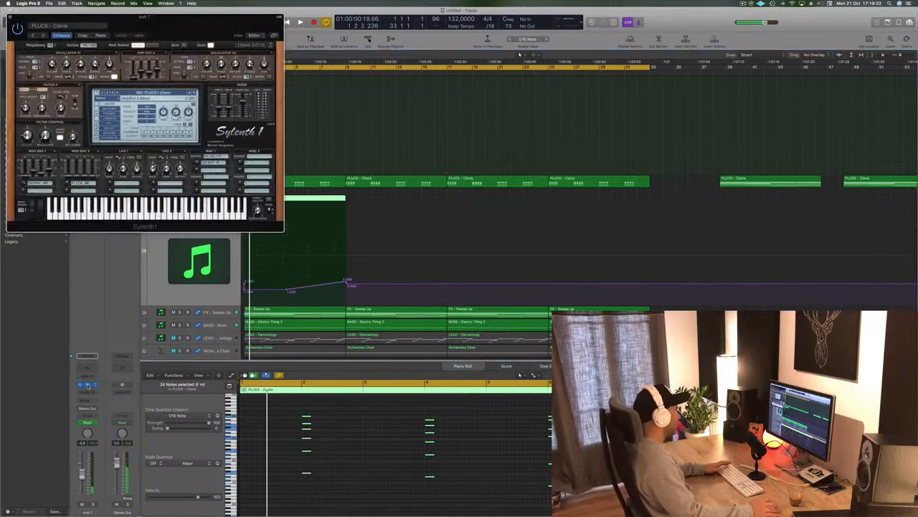
drag(253, 23, 549, 34)
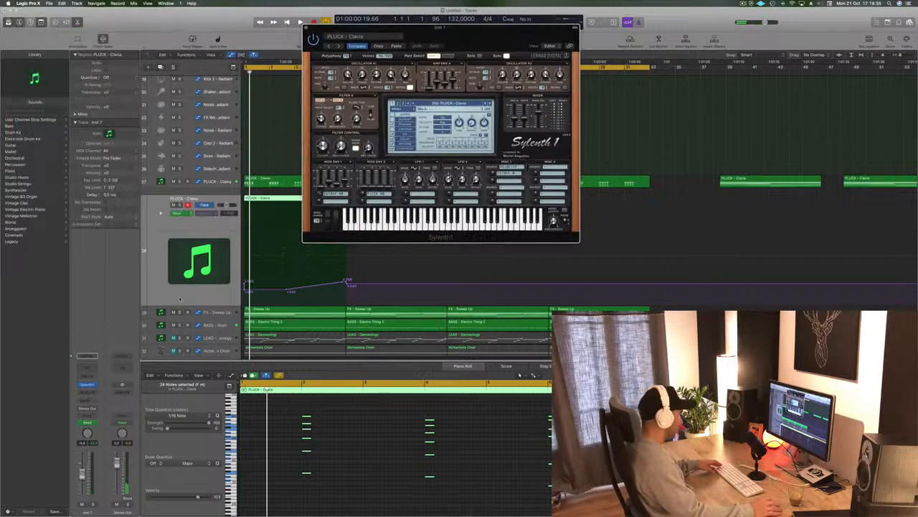
key(ctrl+super+BackSpace)
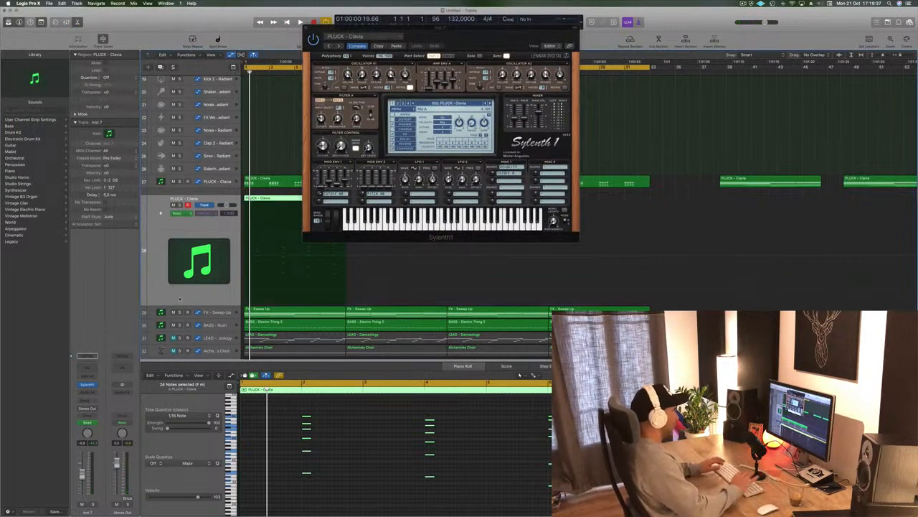
drag(473, 35, 510, 57)
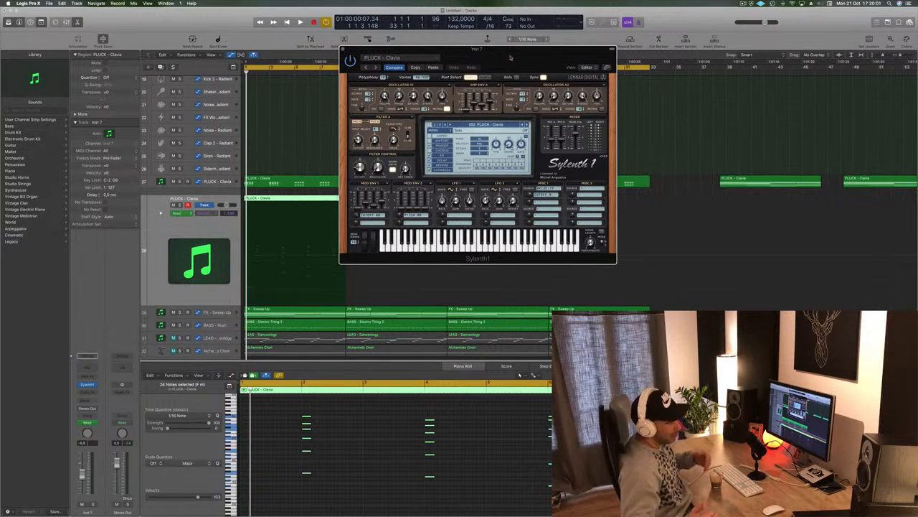
drag(487, 55, 558, 34)
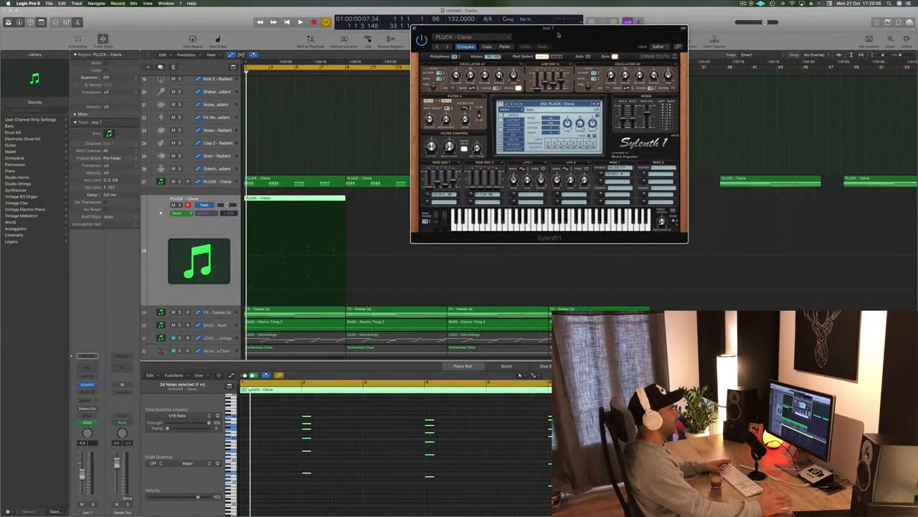
Audition successive Sylenth1 pluck presets on the duplicated track during playback and settle on PLUCK - Rivea.
key(space)
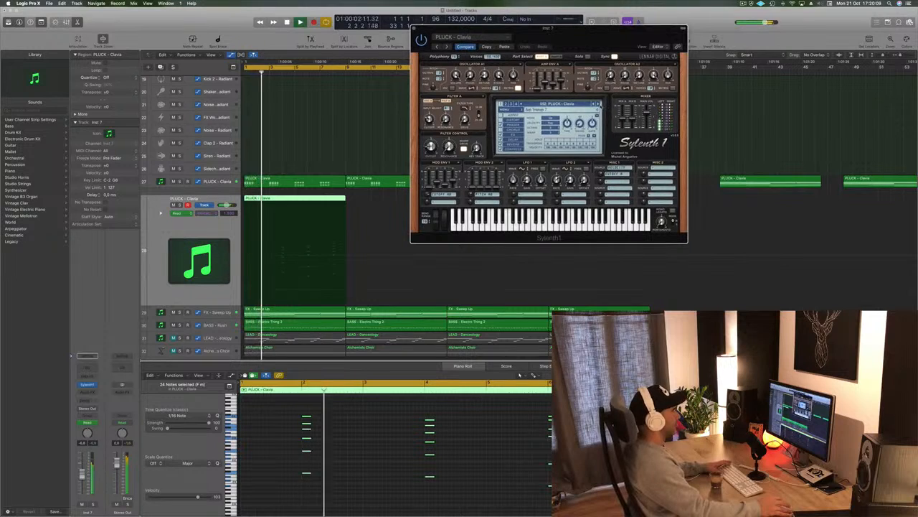
click(596, 104)
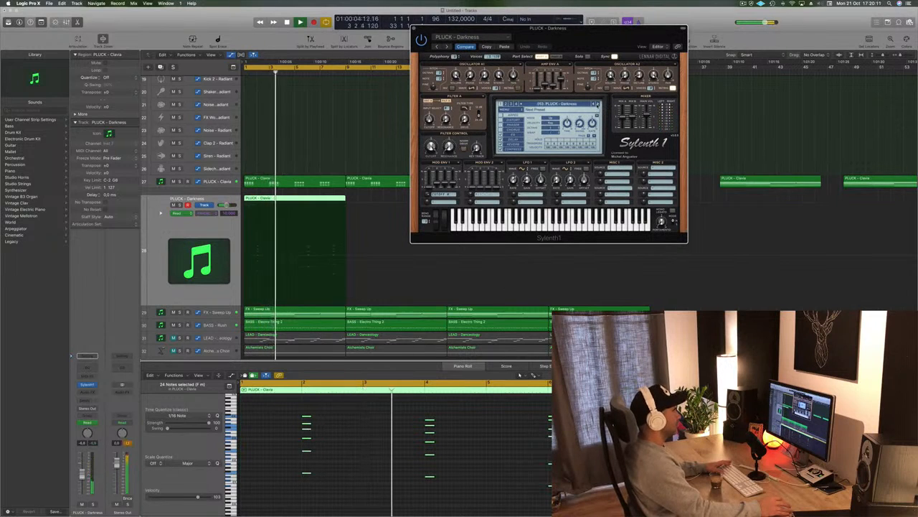
click(597, 105)
click(598, 105)
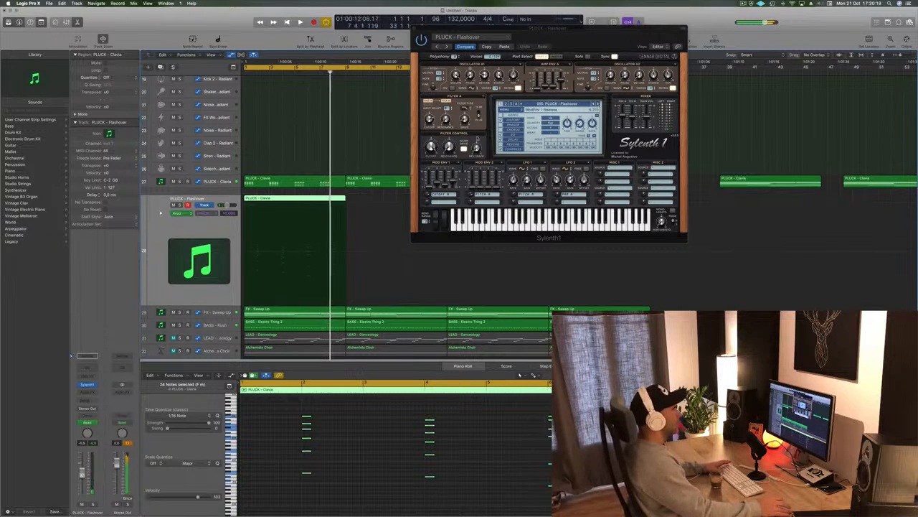
key(Return)
click(595, 105)
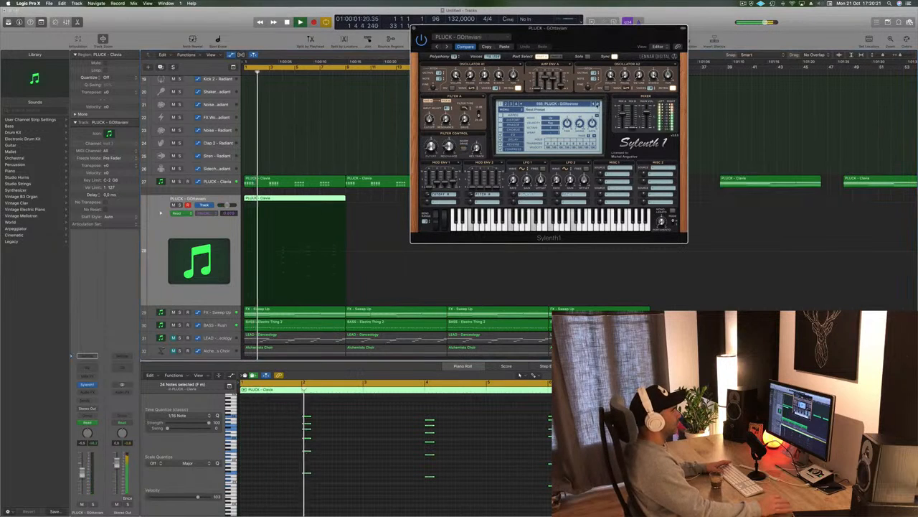
click(595, 104)
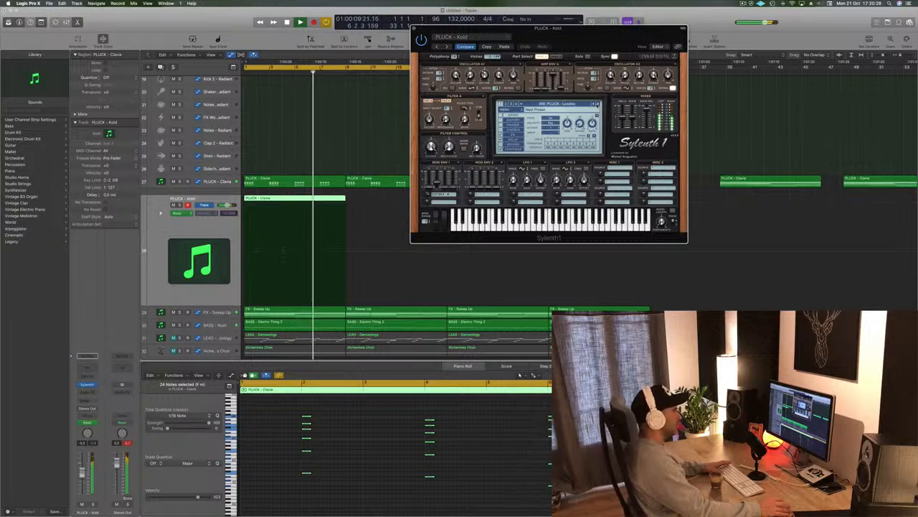
click(596, 105)
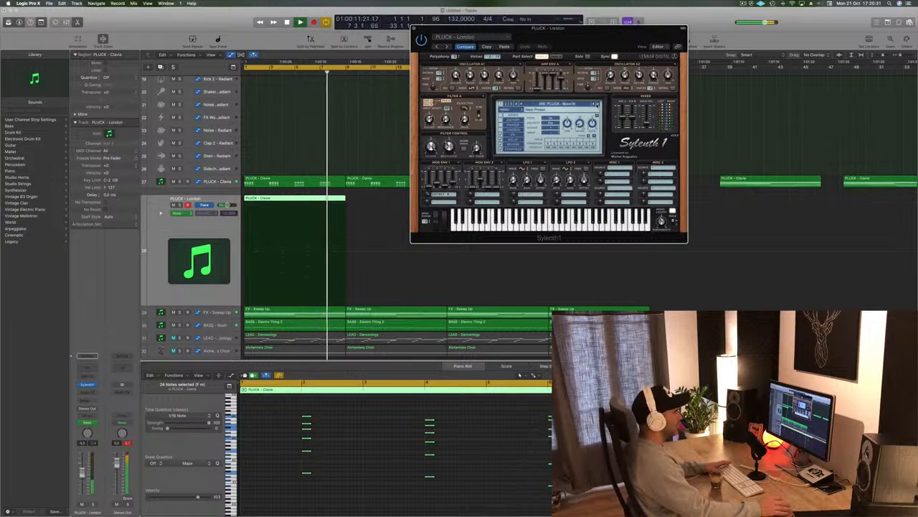
click(596, 104)
click(597, 104)
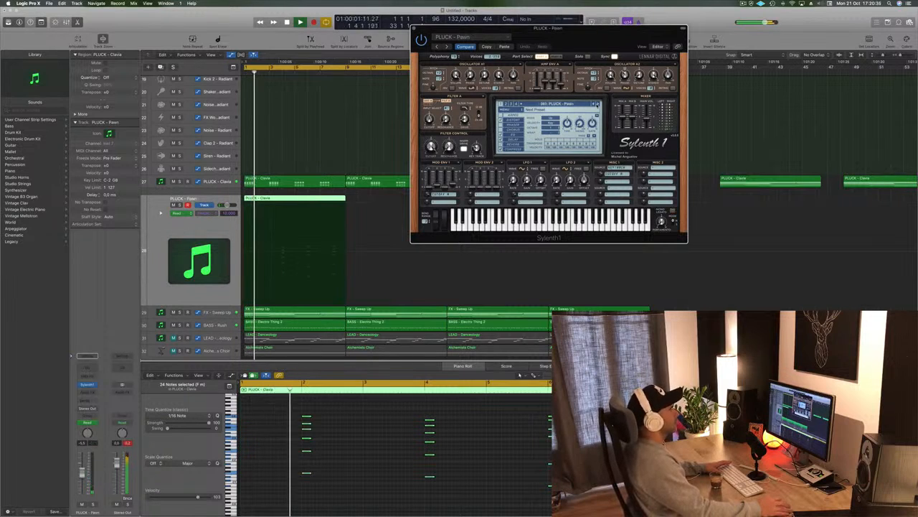
click(597, 105)
key(Return)
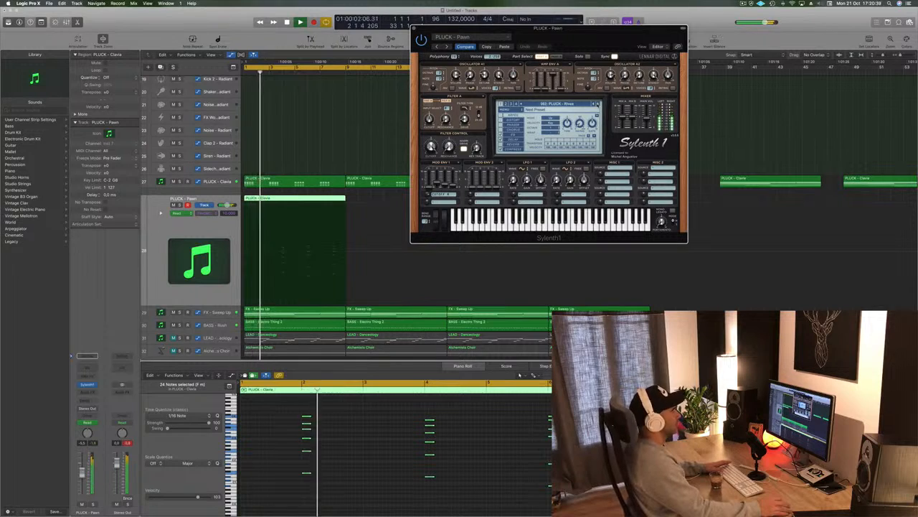
key(Return)
Reduce the PLUCK - Rivea synth's filter cutoff and balance its channel volume at about -11.8 dB while replaying the loop.
click(93, 442)
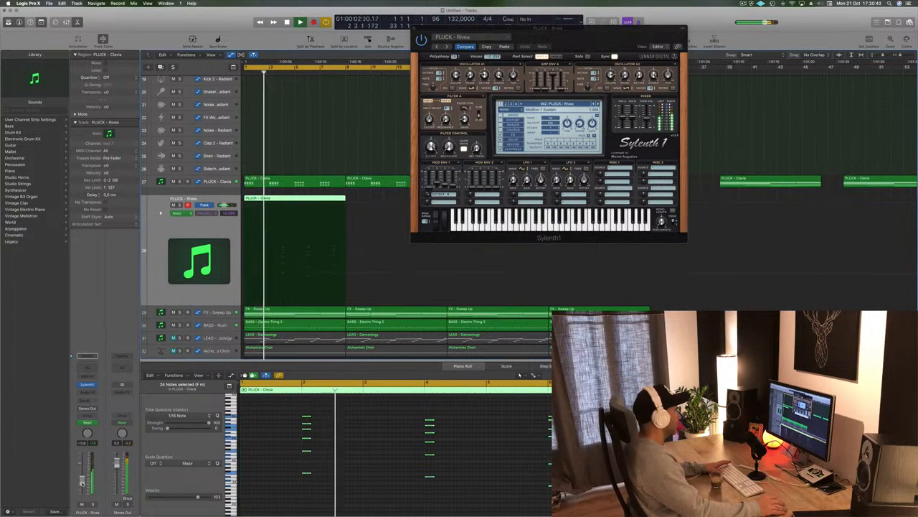
key(Return)
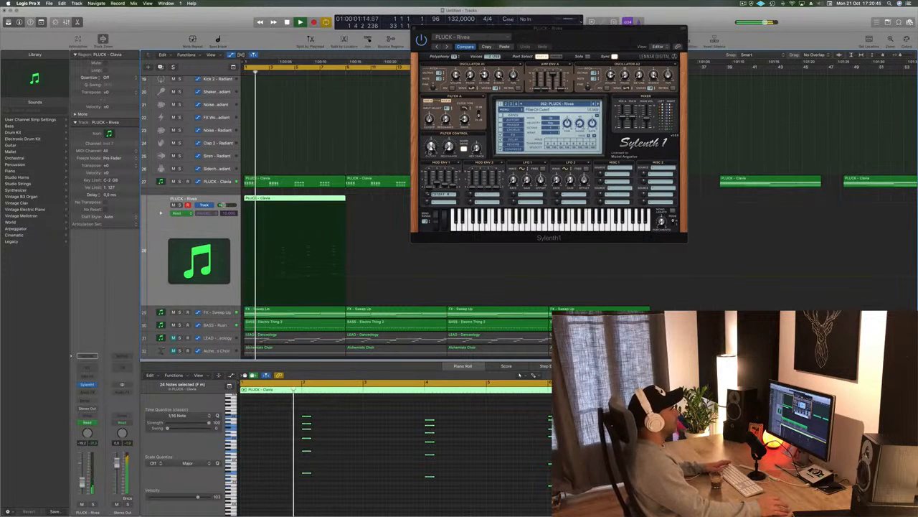
drag(431, 149, 429, 192)
key(Return)
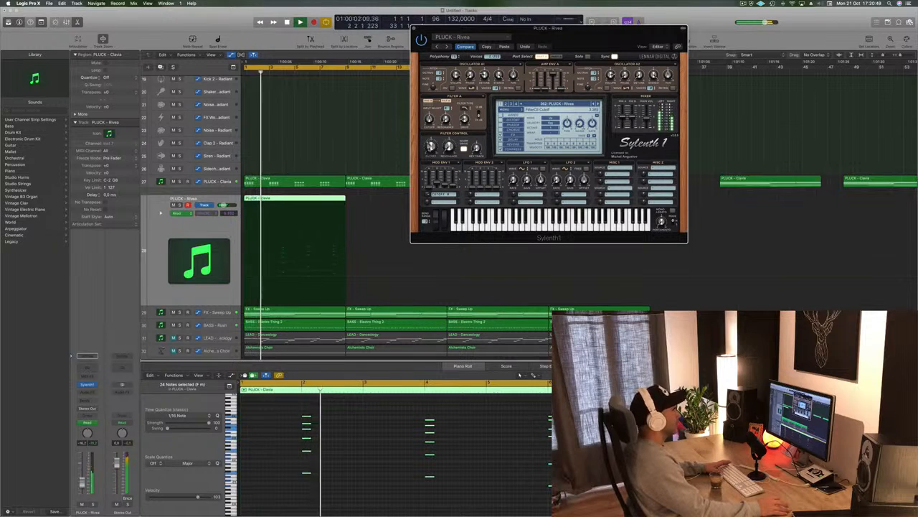
key(Return)
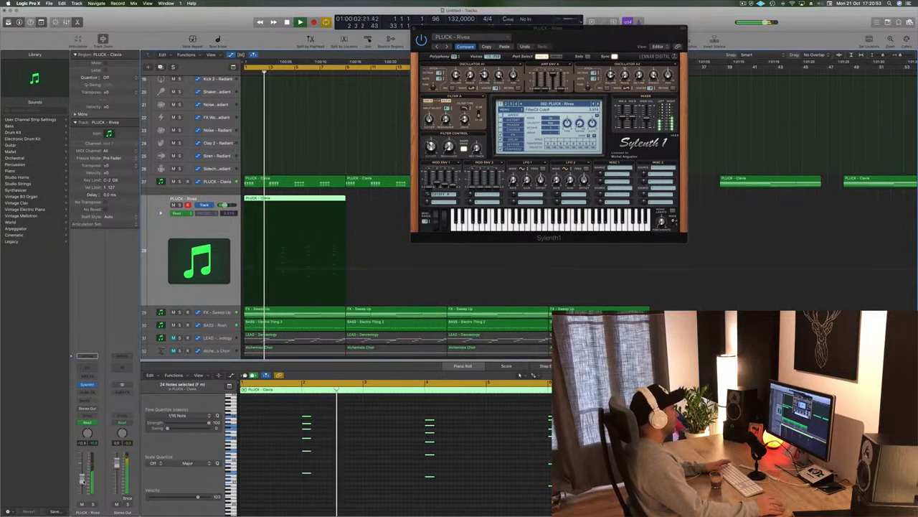
key(Return)
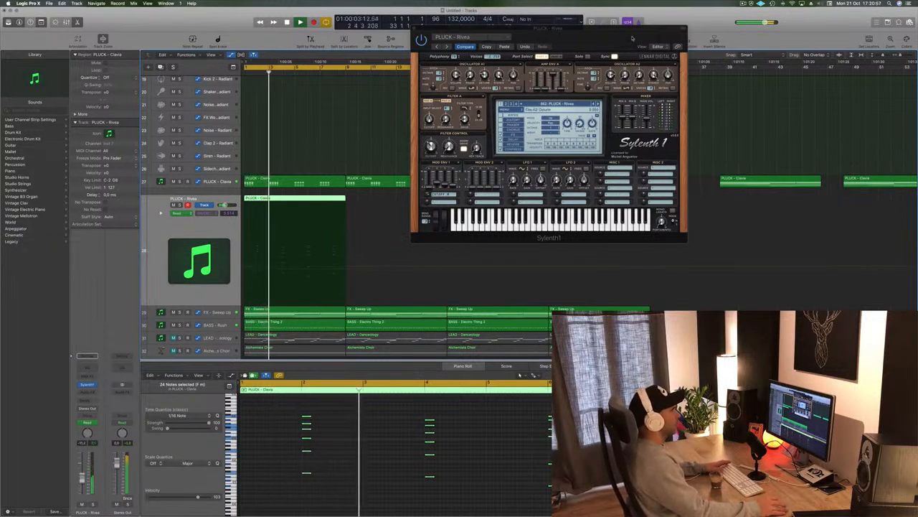
Bring up the reverb settings in the PLUCK - Rivea synth and listen to the loop again from the start.
drag(632, 38, 706, 25)
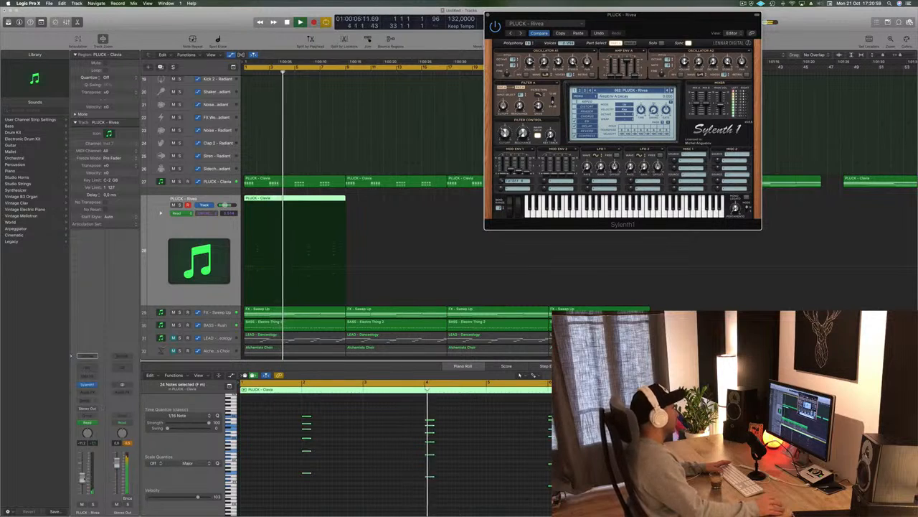
click(198, 279)
key(space)
key(space)
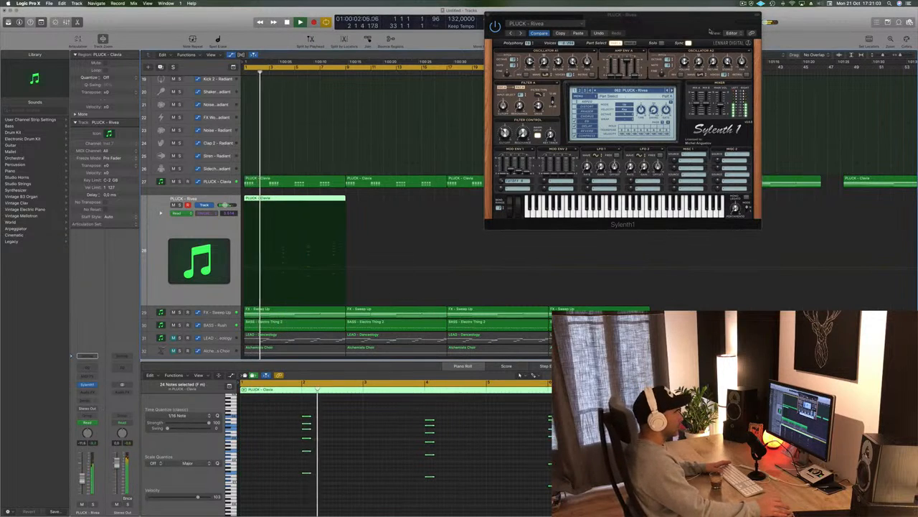
drag(574, 15, 526, 18)
key(space)
key(space)
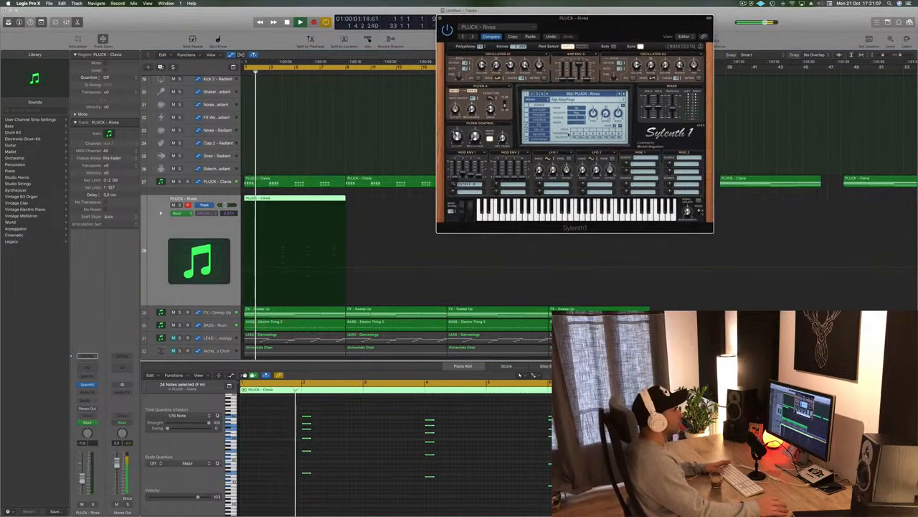
click(537, 135)
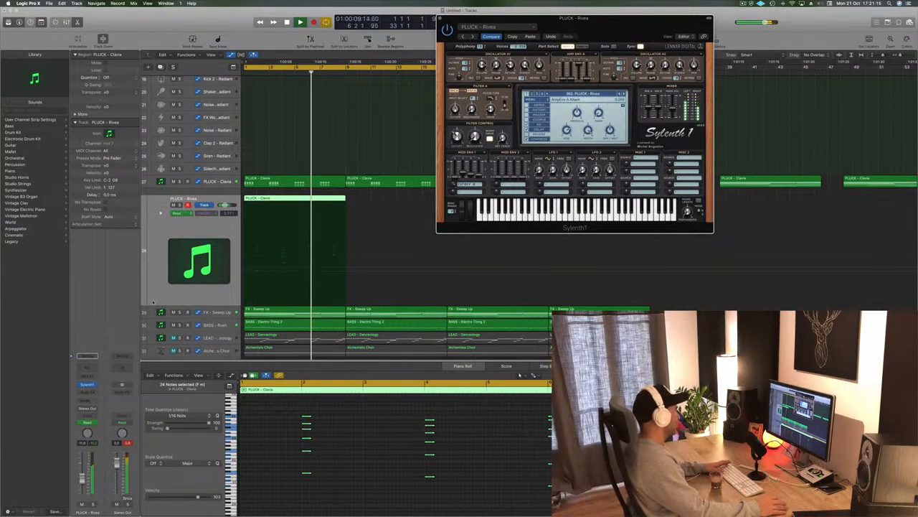
key(space)
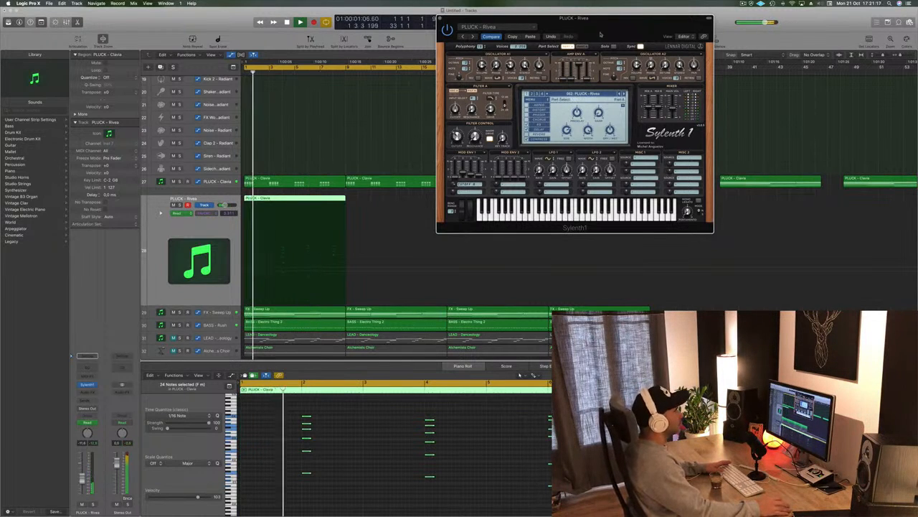
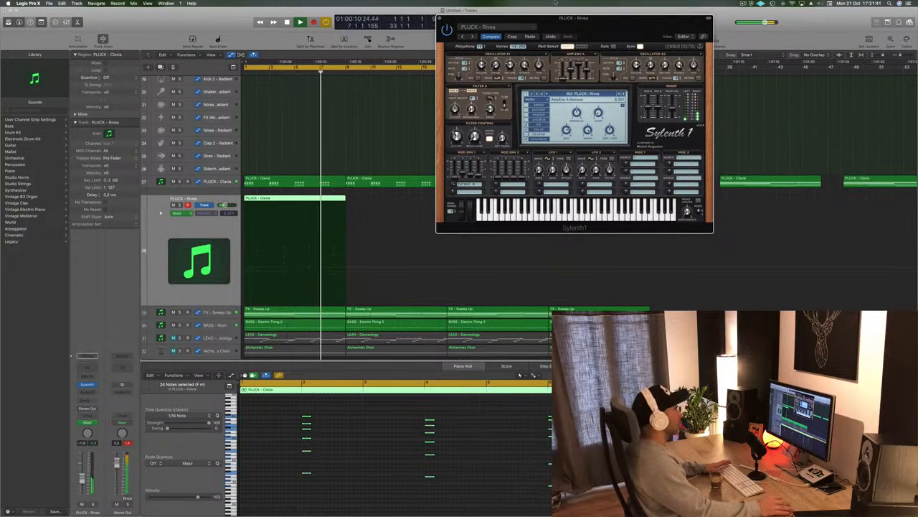
Close the synth and copy the PLUCK - Rivea region end to end up to bar 33.
click(439, 18)
key(Return)
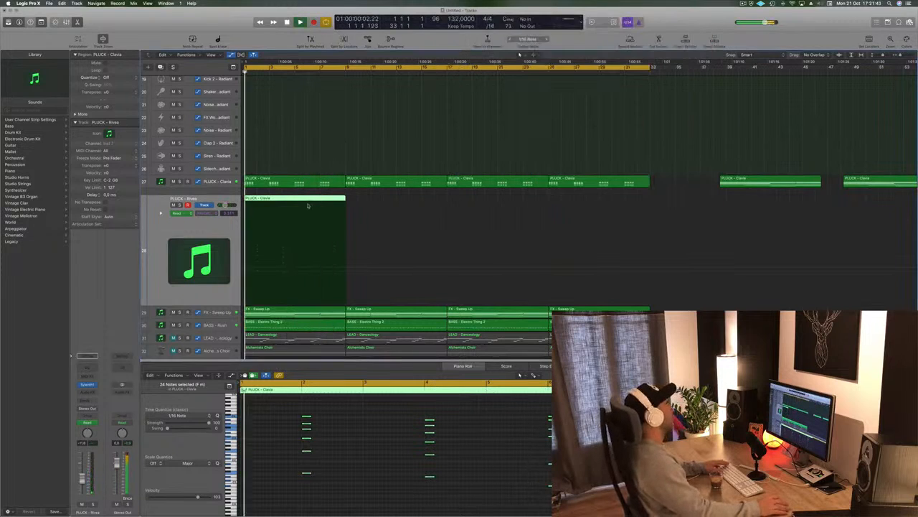
drag(297, 200, 399, 203)
shift+click(312, 201)
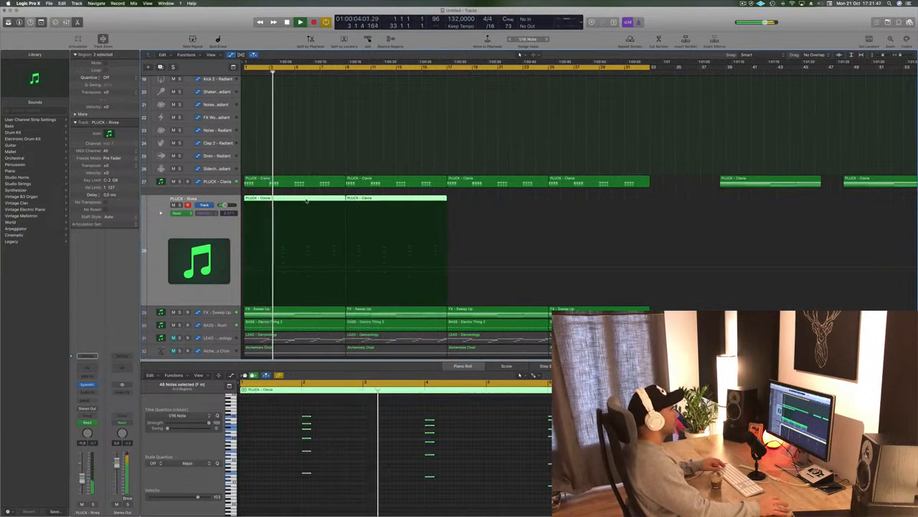
drag(310, 202, 512, 201)
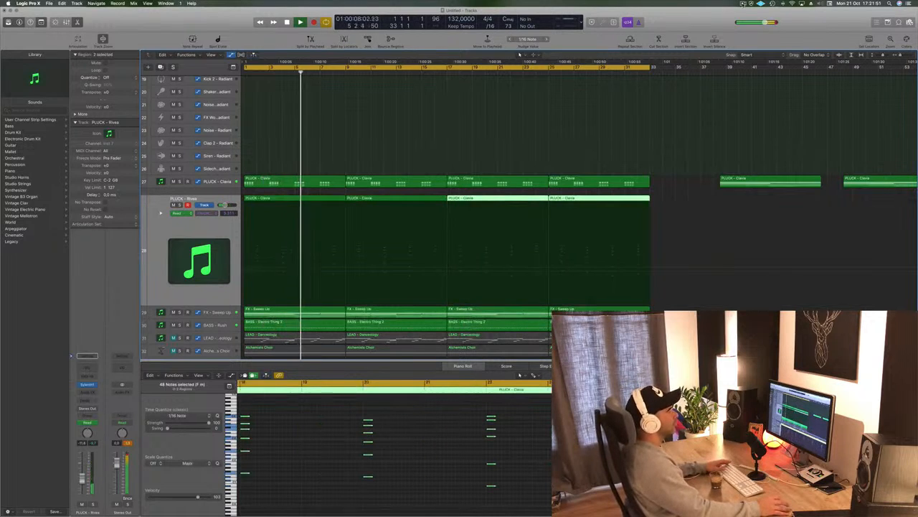
Lower the PLUCK - Rivea track's volume to about -13.4 dB and stop playback.
click(744, 3)
click(703, 22)
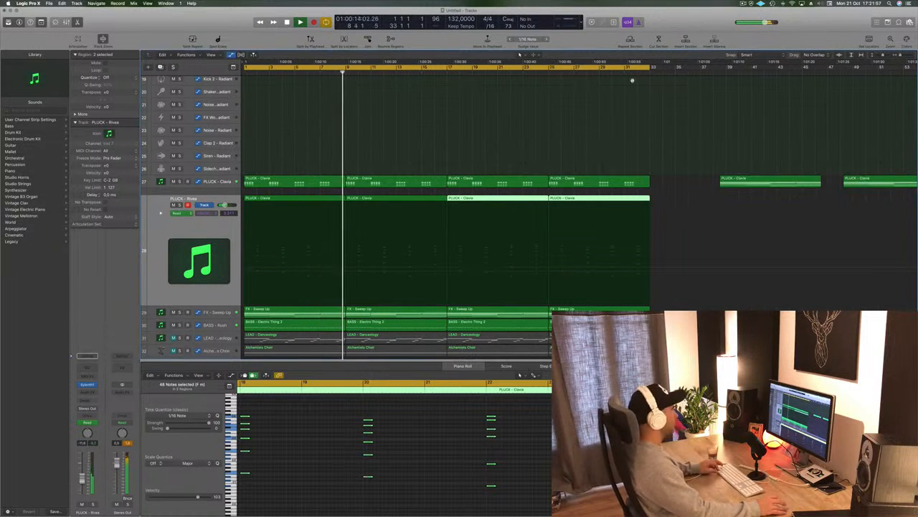
scroll(516, 144, left, 3)
scroll(429, 129, down, 3)
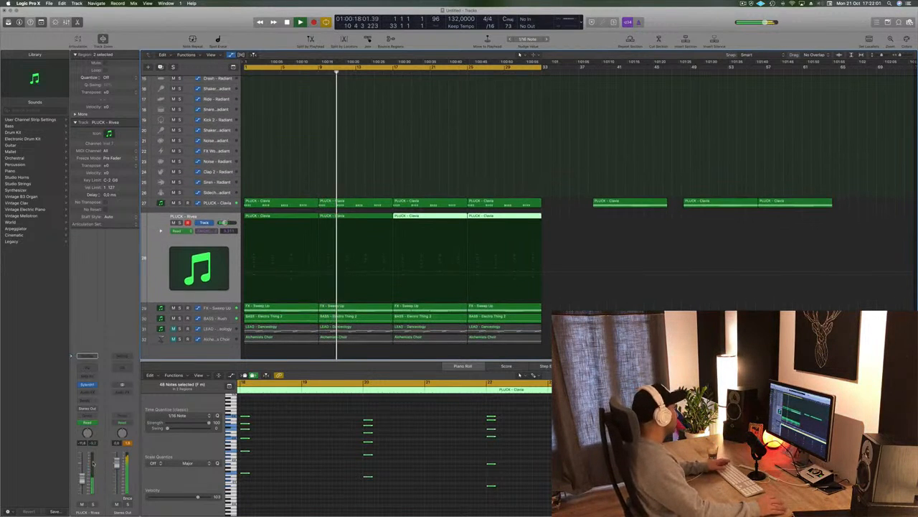
key(space)
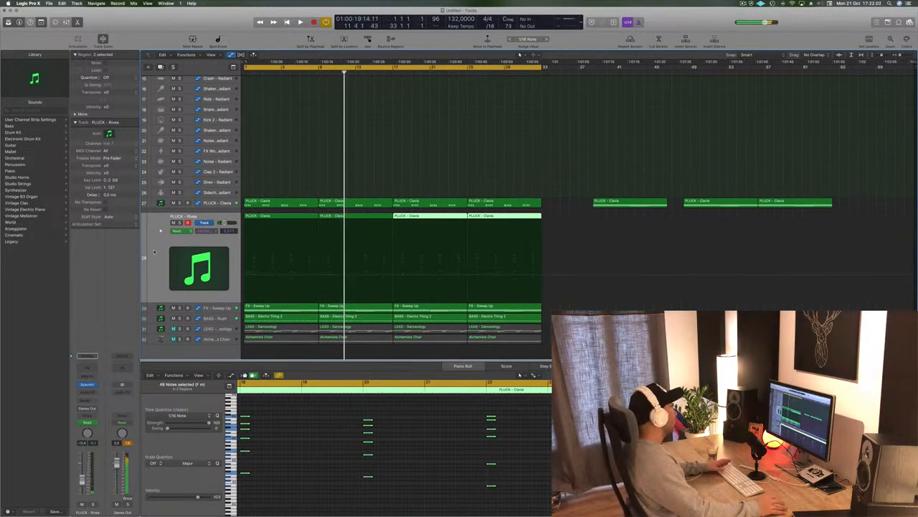
Duplicate the PLUCK - Rivea track, copy its four regions onto the new track, and shift all their notes two beats later.
click(344, 167)
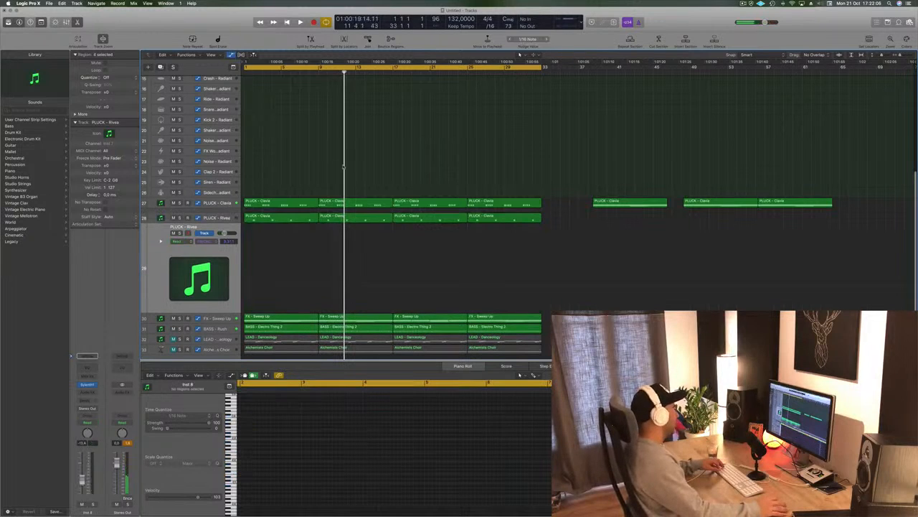
drag(315, 227, 538, 222)
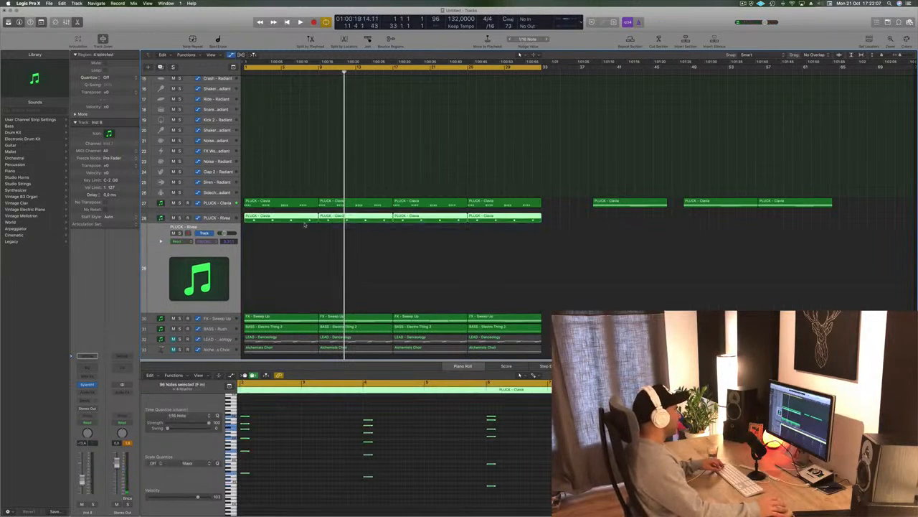
drag(292, 219, 293, 231)
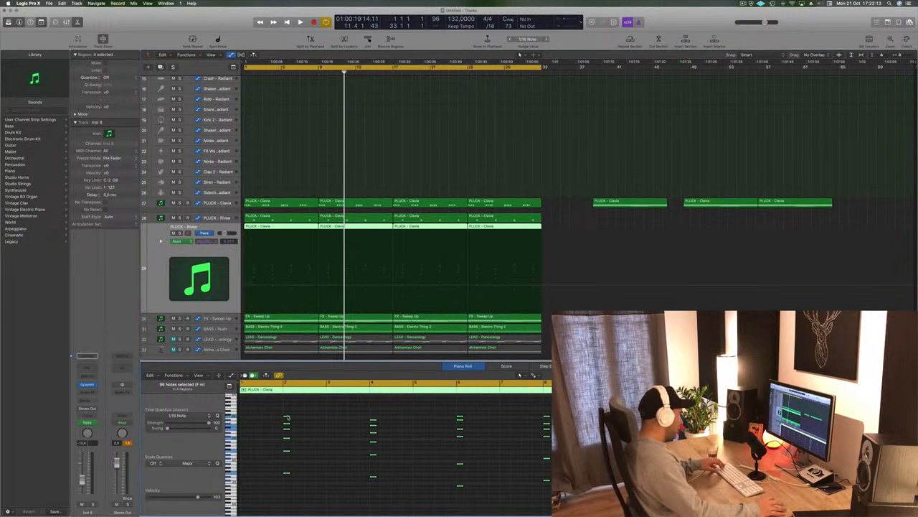
drag(286, 417, 301, 417)
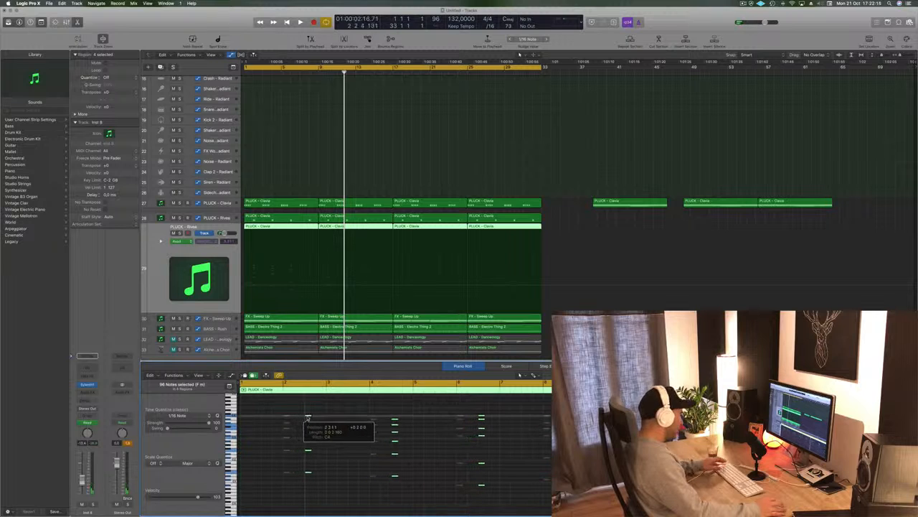
key(space)
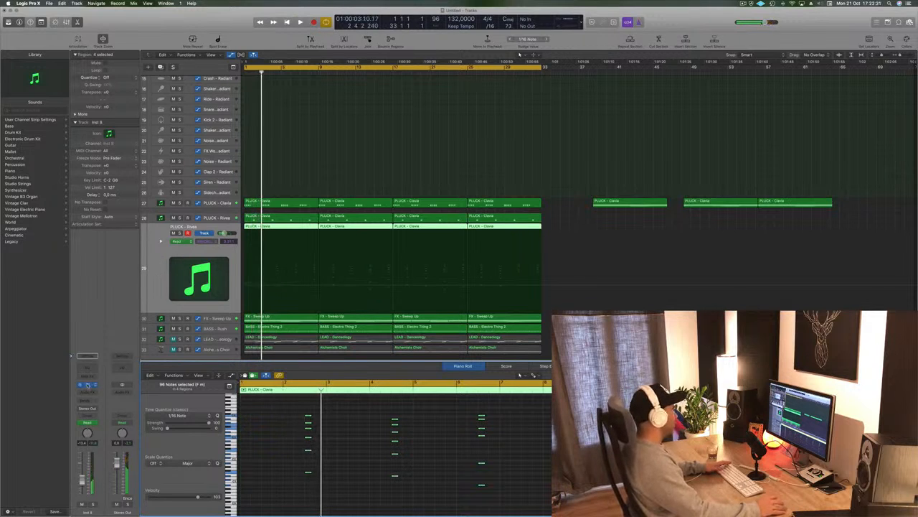
Open the new duplicate track's Sylenth1 synth and show its full preset list.
click(87, 385)
drag(199, 21, 594, 86)
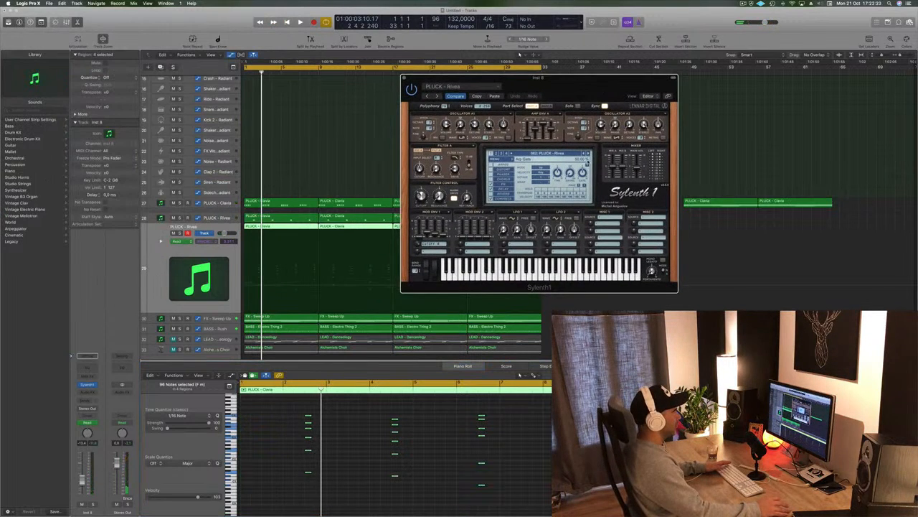
click(567, 153)
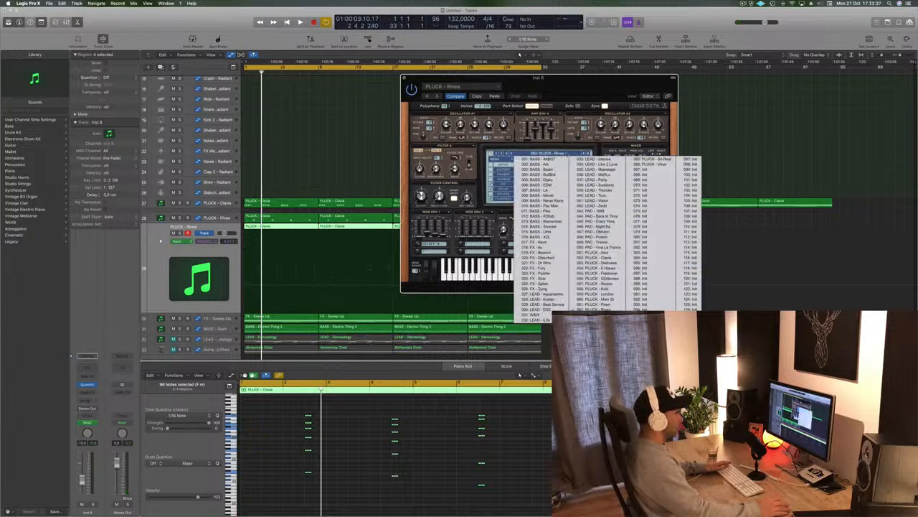
Play the project and audition Sylenth1's bass presets from BASS - #ABOT up to BASS - Mover.
click(559, 158)
key(space)
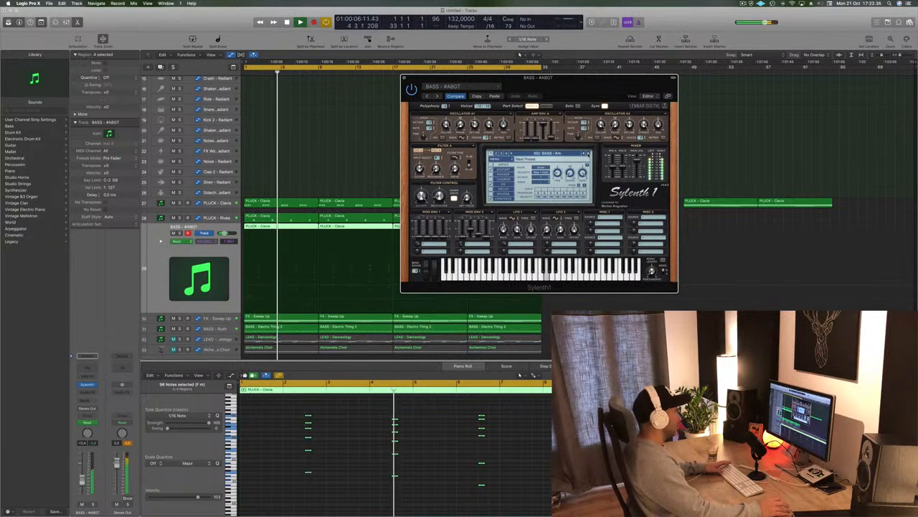
click(588, 154)
click(587, 153)
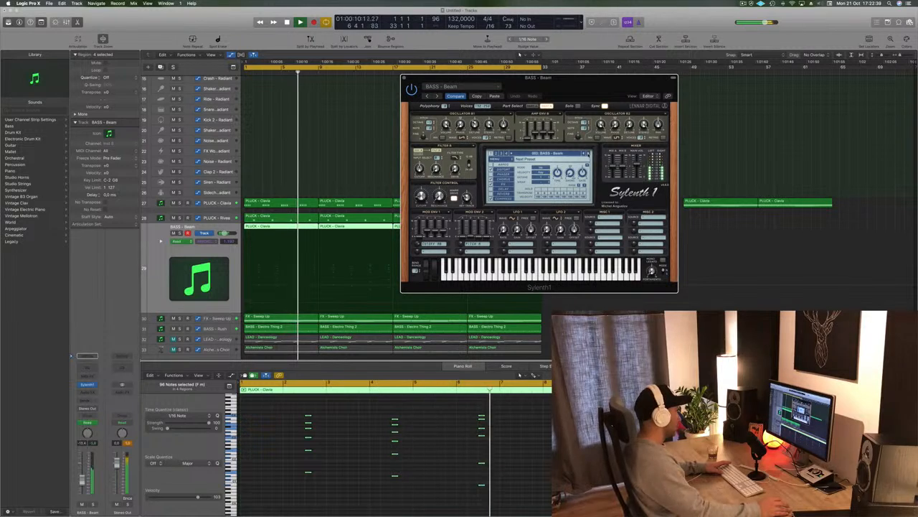
click(589, 154)
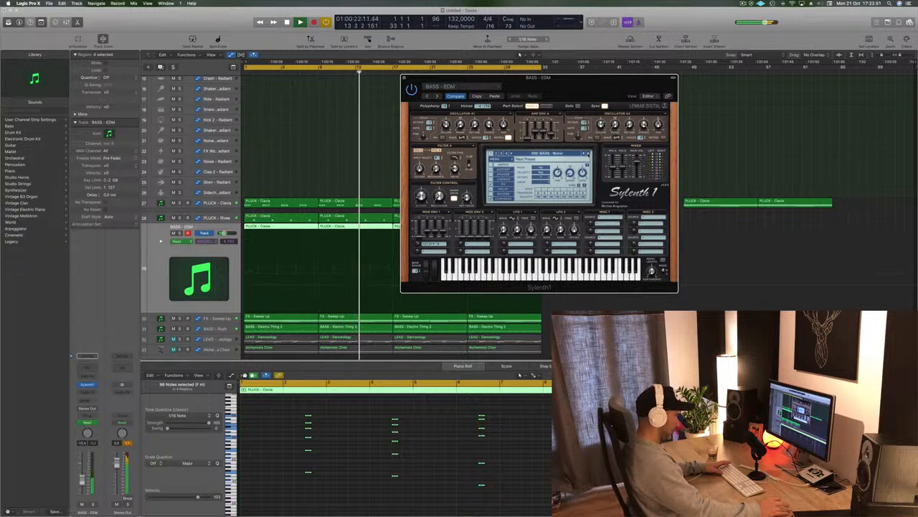
Switch Sylenth1 to pad presets from PAD - 1999 to PAD - Every Time, and raise the track volume to -4.8 dB.
click(556, 153)
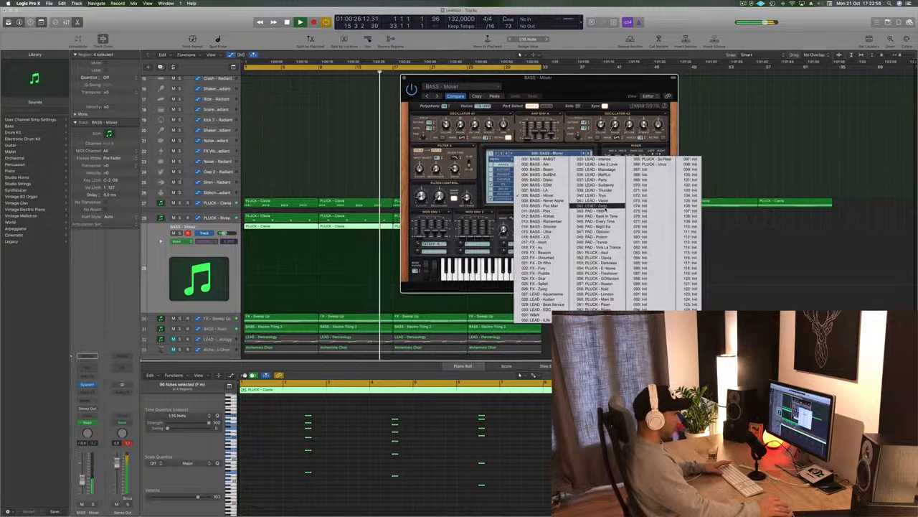
click(605, 211)
drag(586, 82, 668, 73)
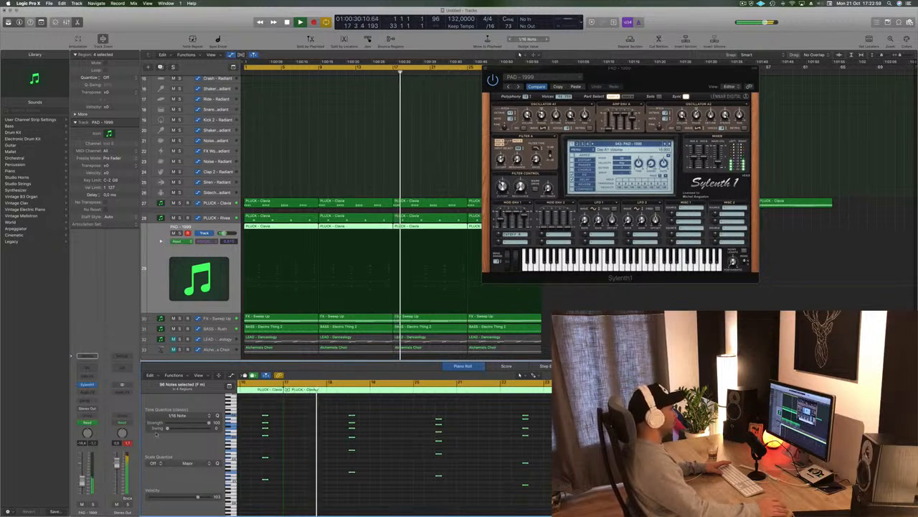
click(671, 144)
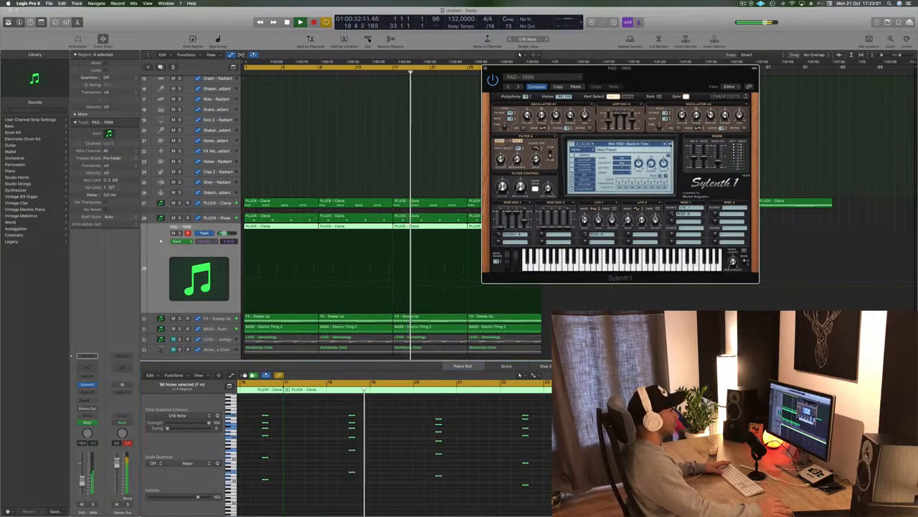
key(Return)
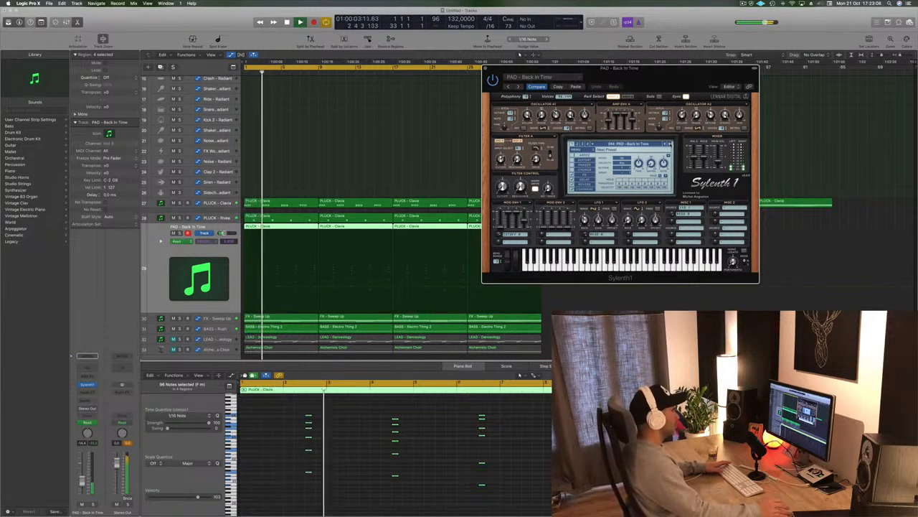
click(669, 144)
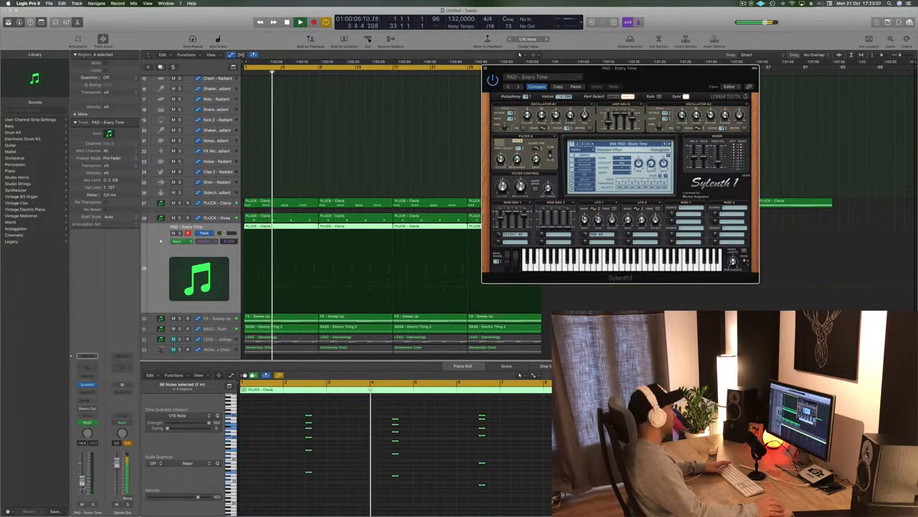
drag(81, 482, 82, 479)
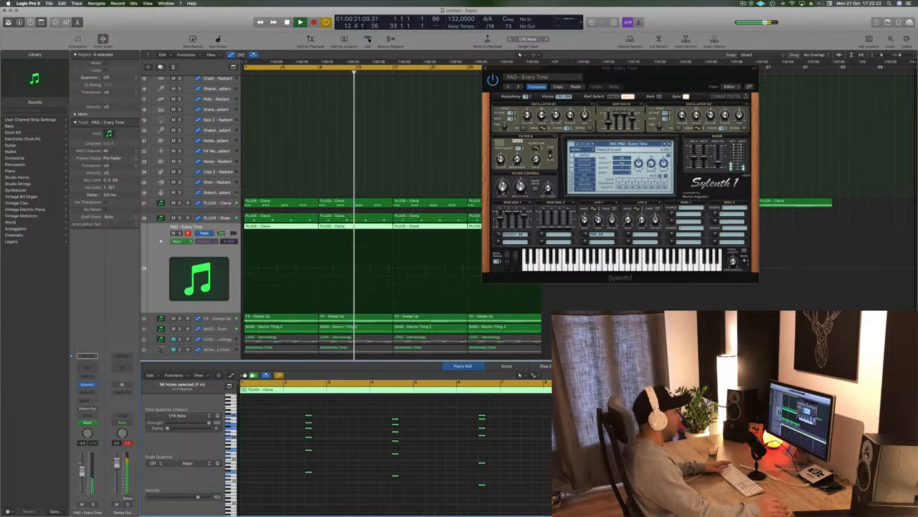
Lengthen all selected chord notes in the Piano Roll to about half a bar and play the project from the start.
click(341, 476)
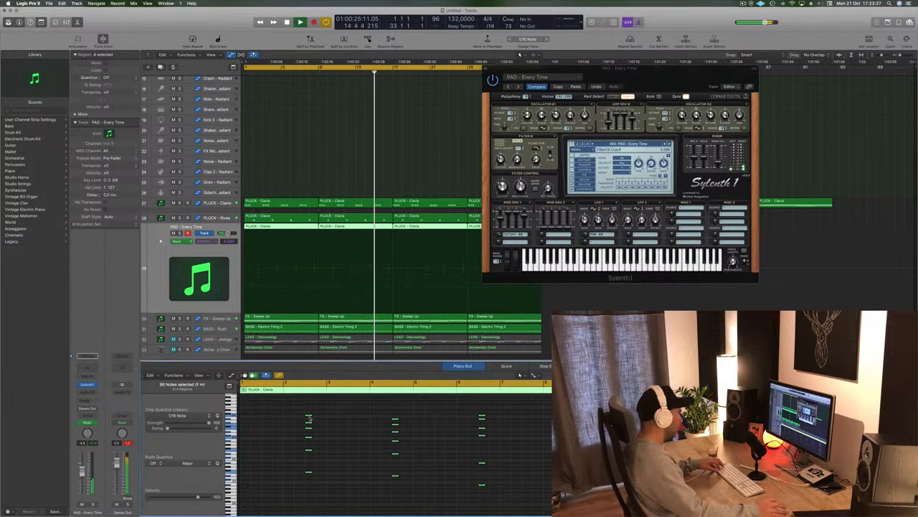
drag(309, 414, 327, 416)
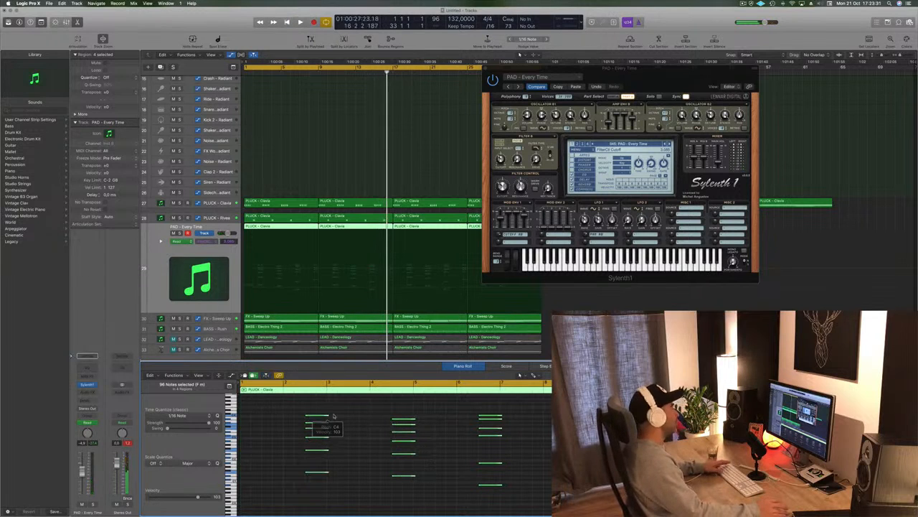
click(347, 121)
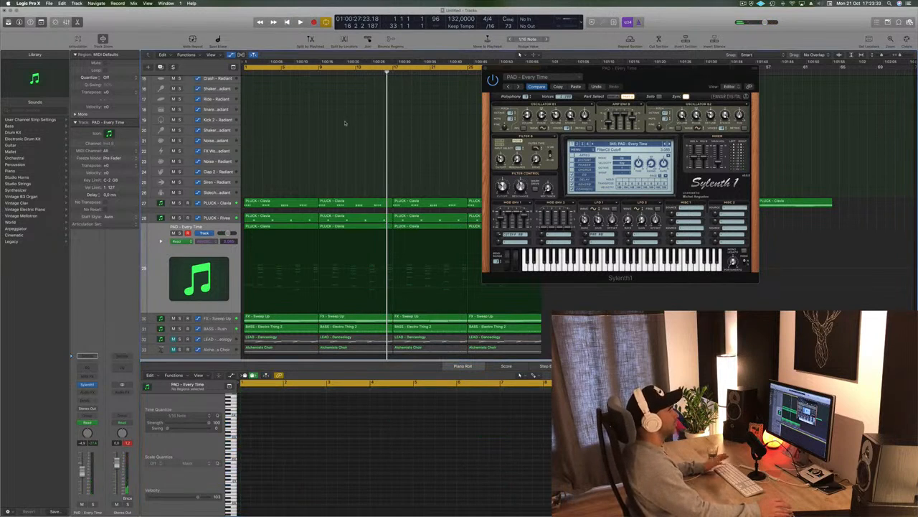
key(Return)
key(space)
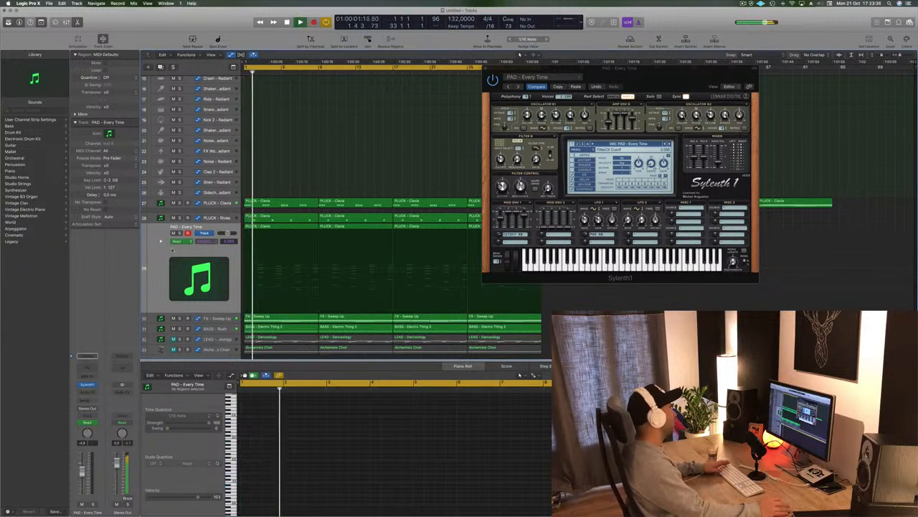
Reselect the pad track, lower its volume to about -11 dB and adjust the synth's filter cutoff.
click(172, 251)
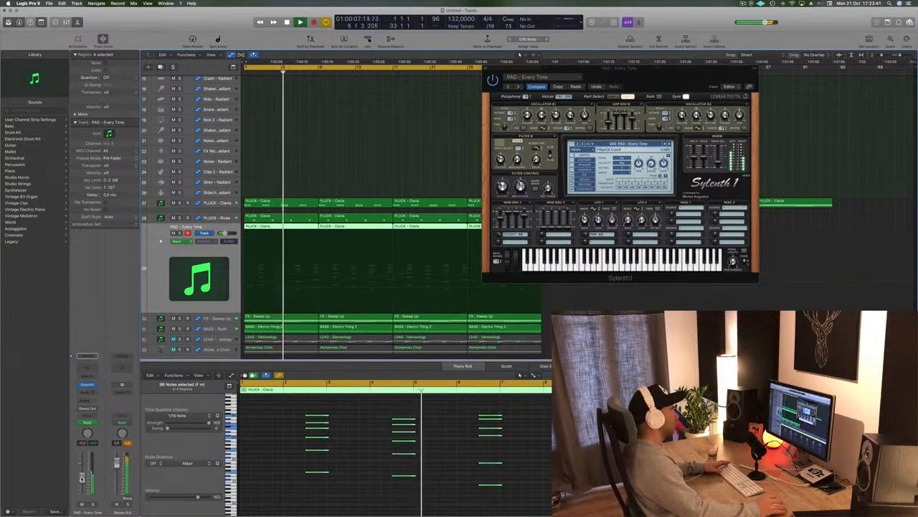
drag(501, 196, 502, 196)
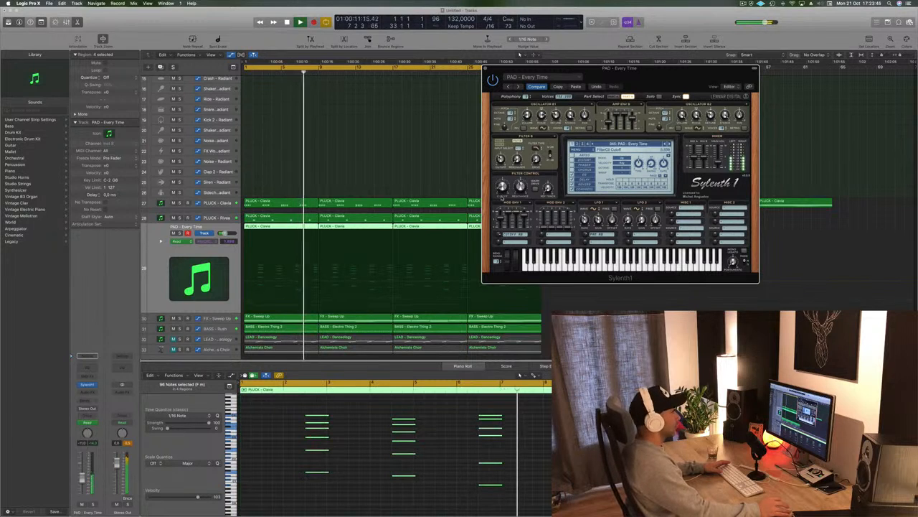
Audition the remaining Sylenth1 pad presets during playback, load PAD - Back In Time and close the synth window.
click(671, 144)
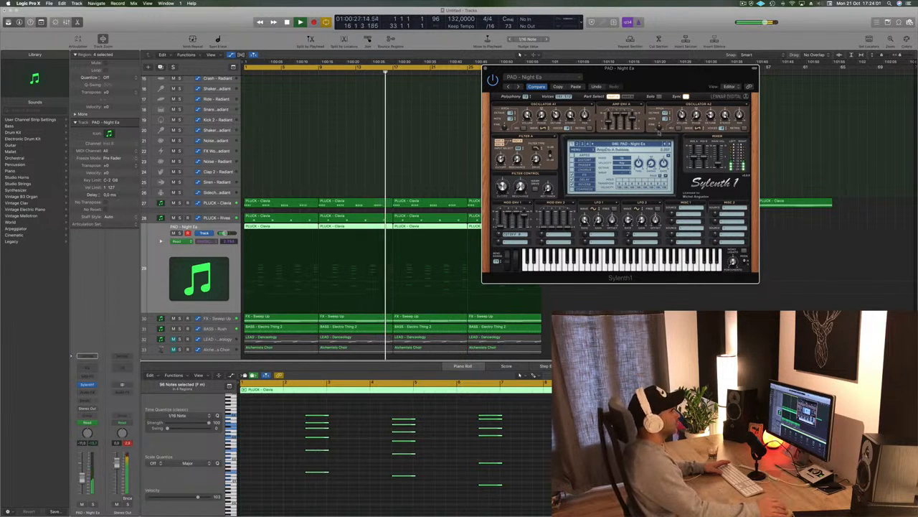
click(670, 145)
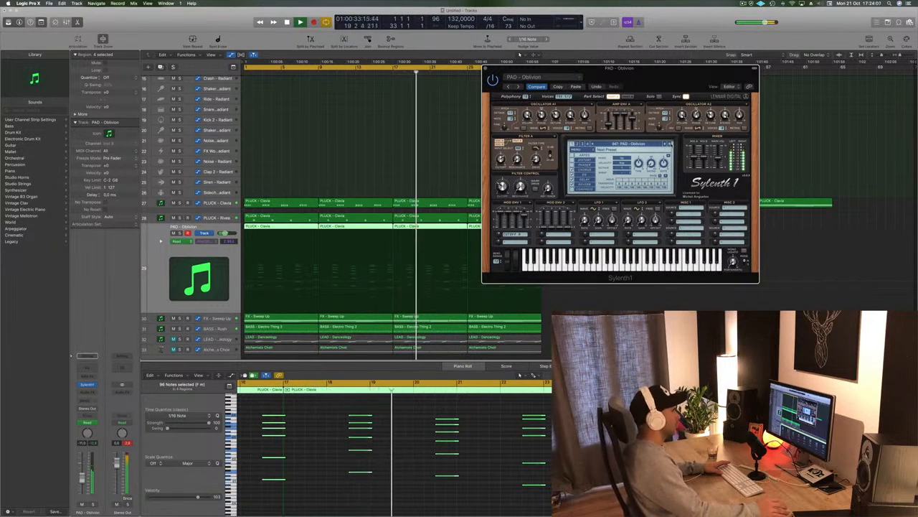
click(670, 145)
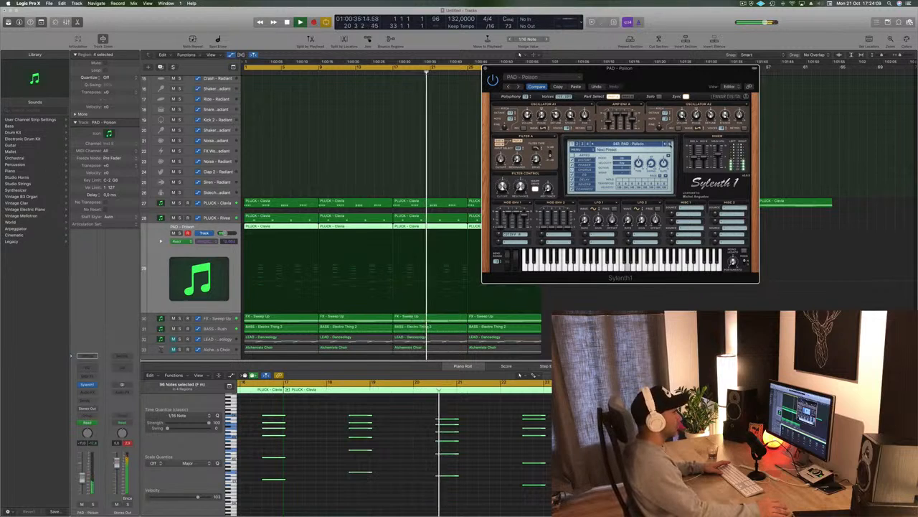
click(670, 145)
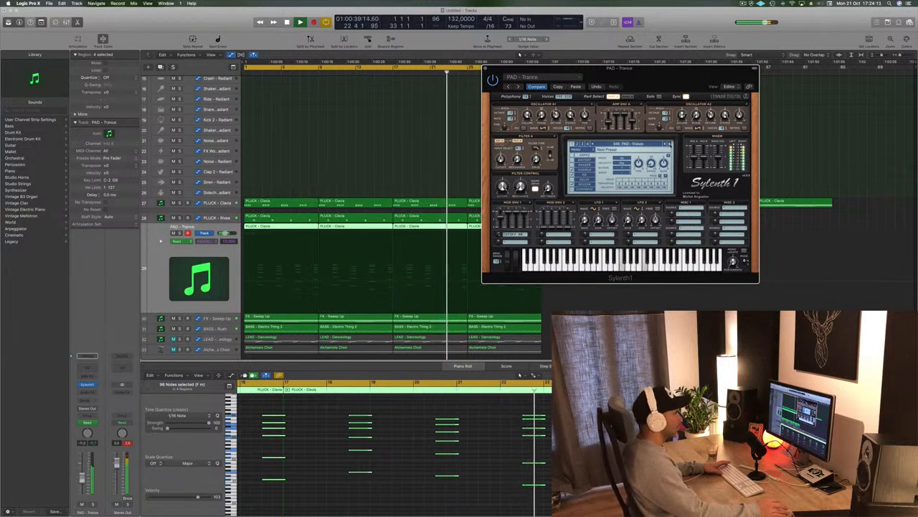
click(670, 145)
click(668, 145)
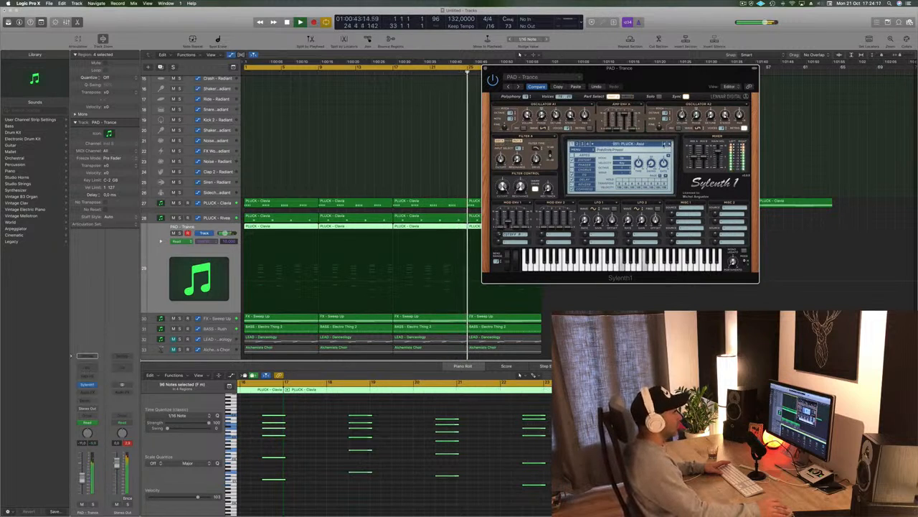
click(665, 145)
click(666, 144)
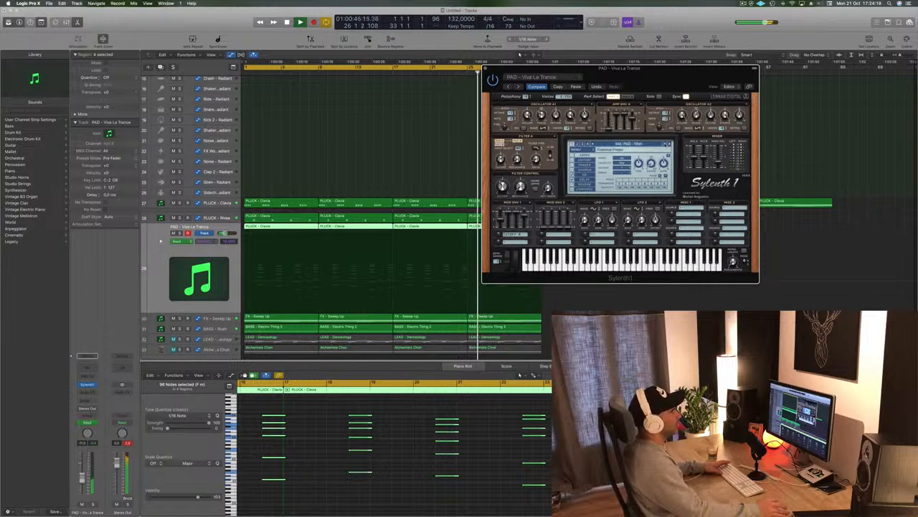
click(666, 144)
click(666, 144)
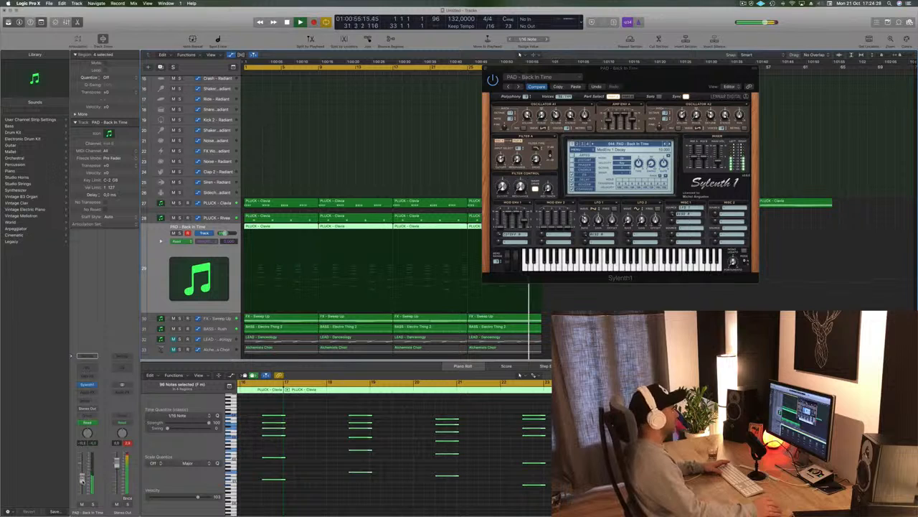
click(486, 69)
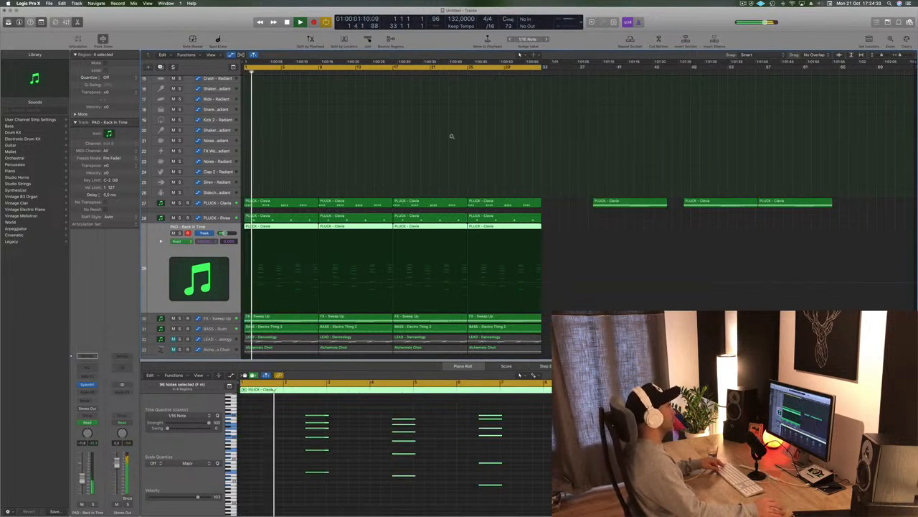
Select the PLUCK - Rivea track, adjust its volume and restart playback from the beginning.
key(super+Up)
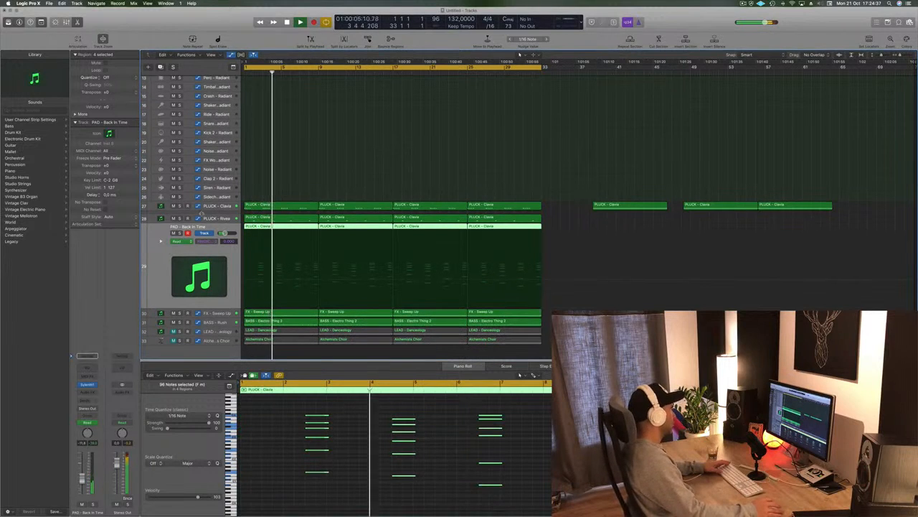
key(Up)
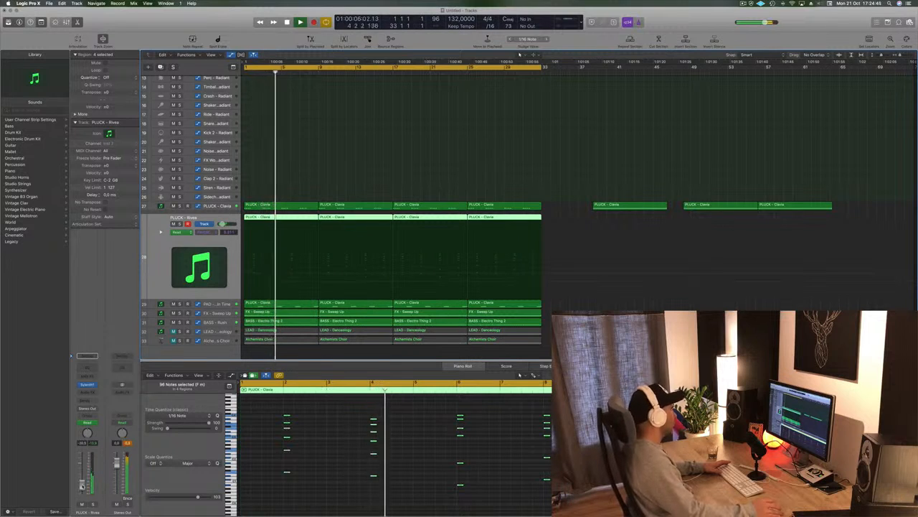
key(Return)
Unmute the Alchemists Choir track, play it with the mix and lower its volume to -10.8 dB.
click(214, 341)
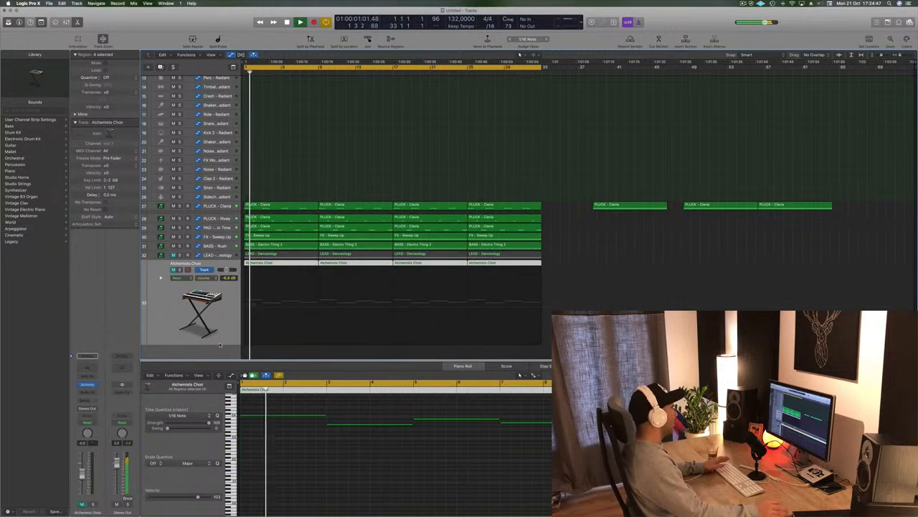
key(space)
key(space)
key(space)
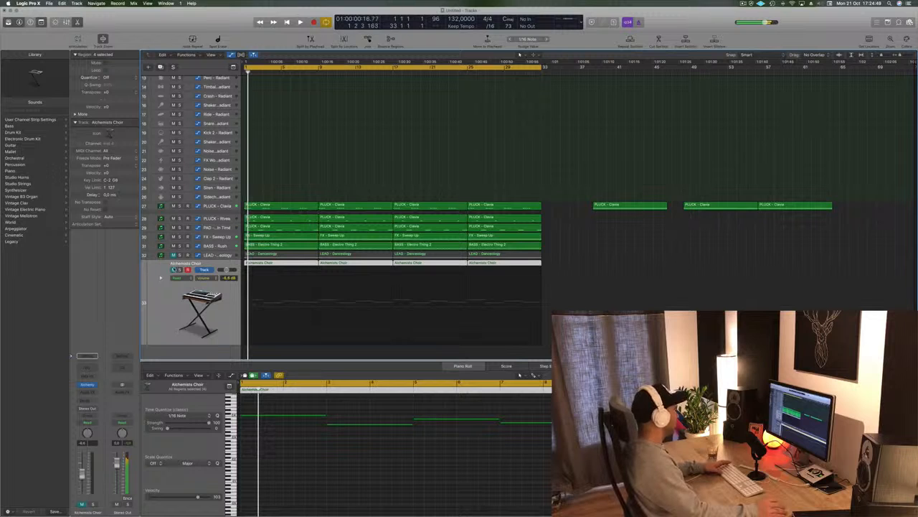
click(174, 270)
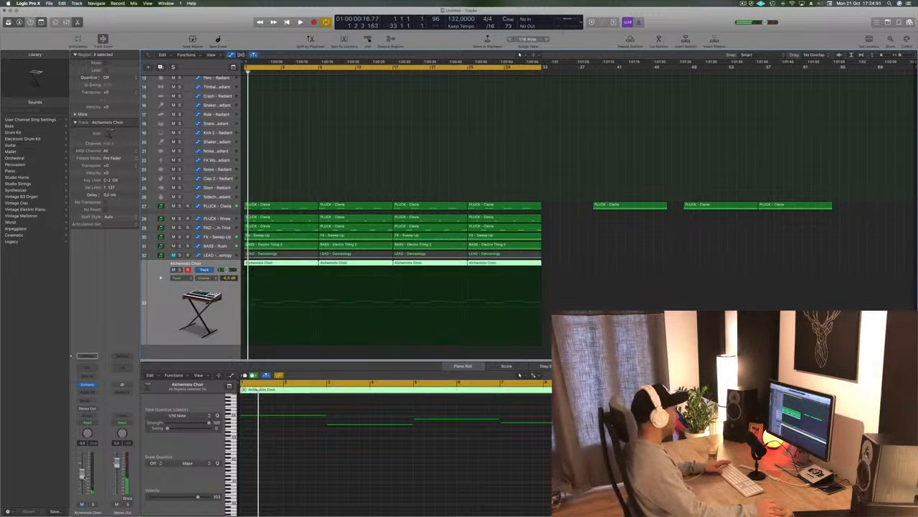
key(space)
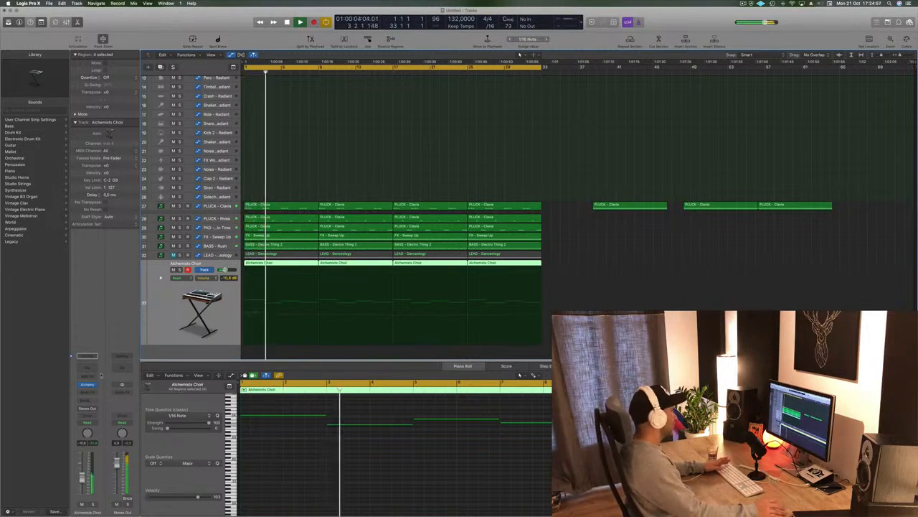
Add a send from the Alchemists Choir track to Bus 5.
click(87, 394)
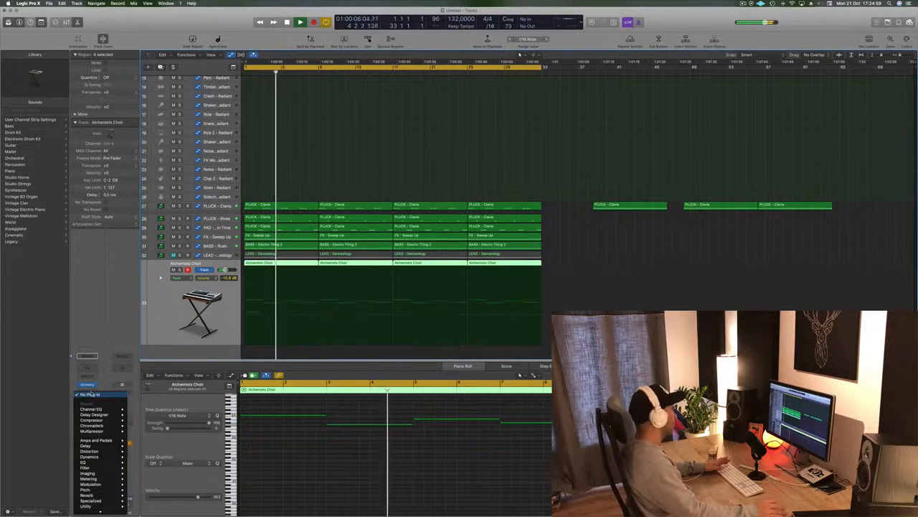
click(88, 395)
click(82, 401)
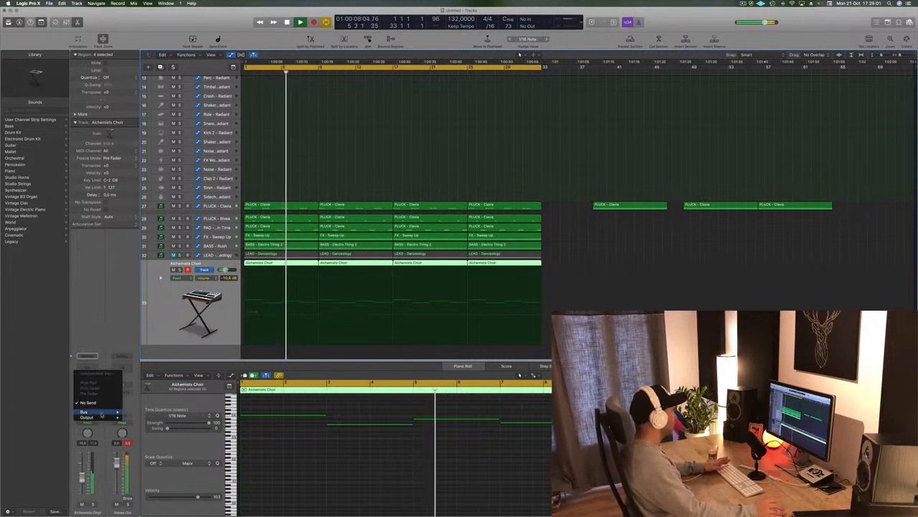
mouse_move(87, 411)
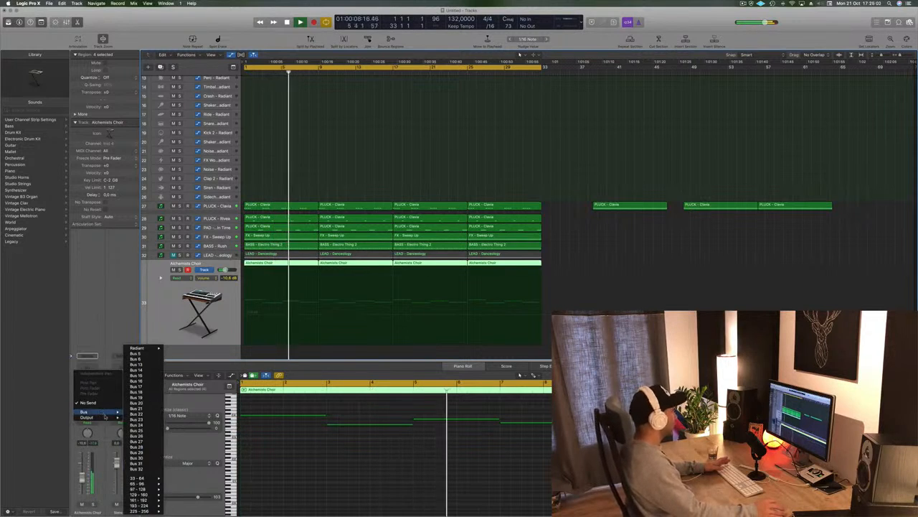
click(135, 353)
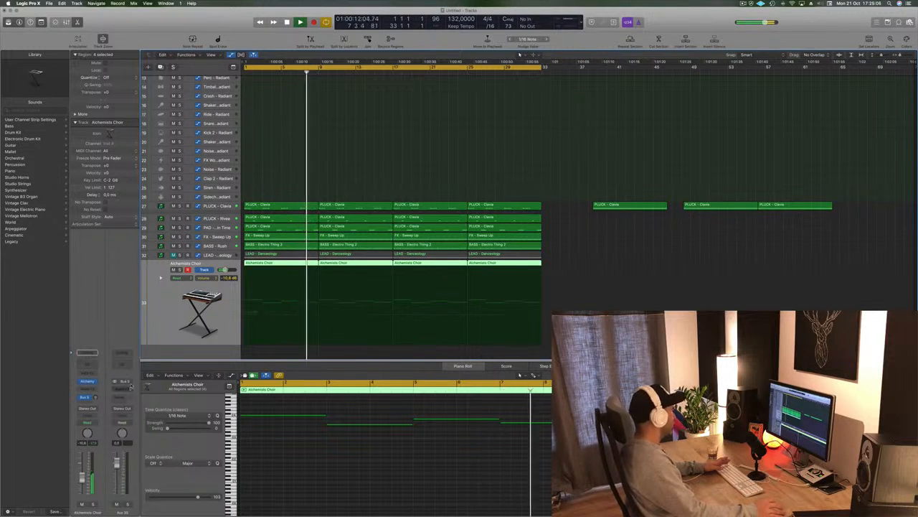
Insert a stereo SilverVerb reverb on the Bus 5 aux channel.
click(130, 390)
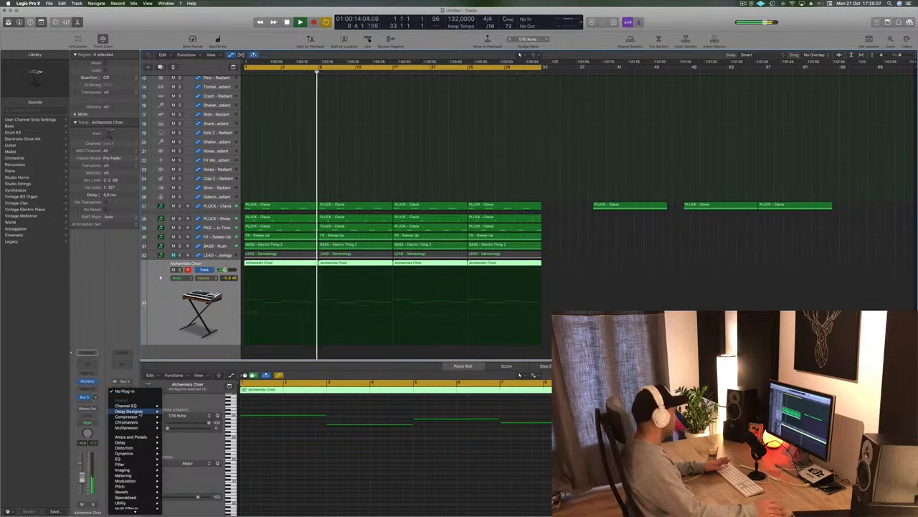
mouse_move(141, 422)
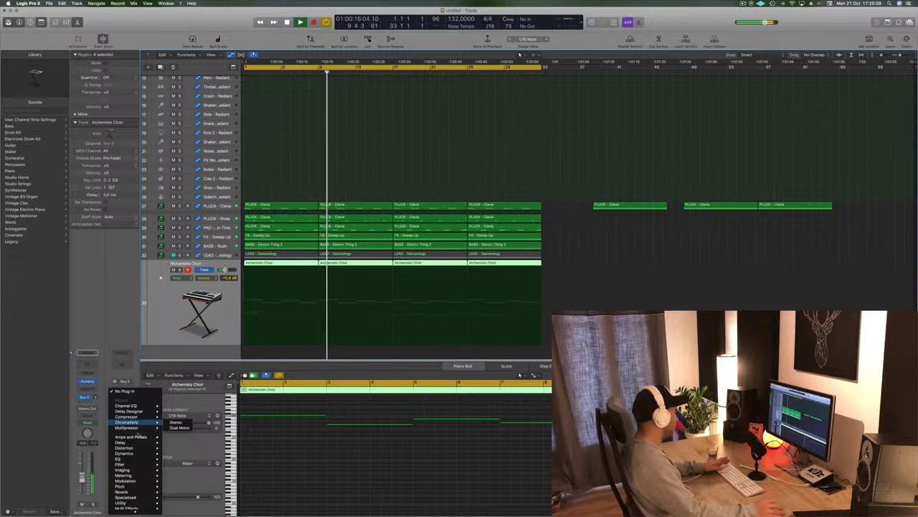
mouse_move(139, 491)
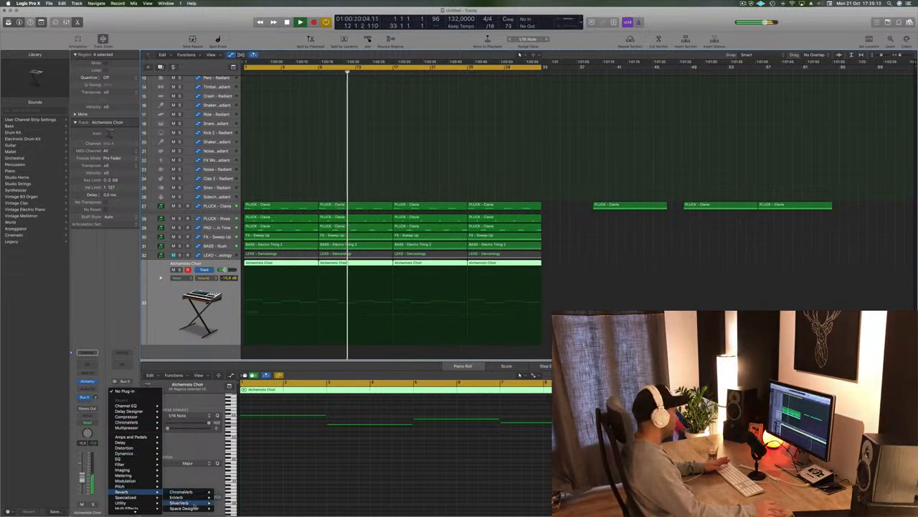
mouse_move(191, 503)
click(227, 502)
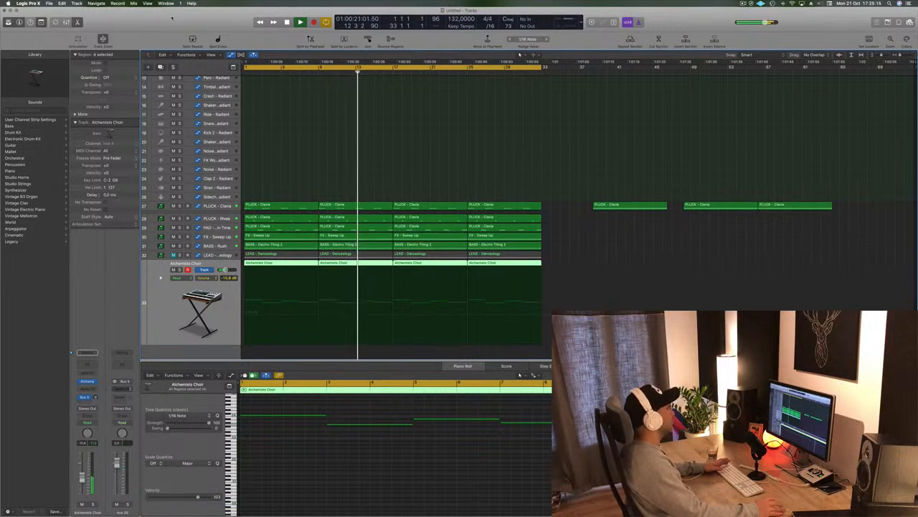
Load the grandiose preset in SilverVerb and move the plug-in window clear of the regions.
click(276, 77)
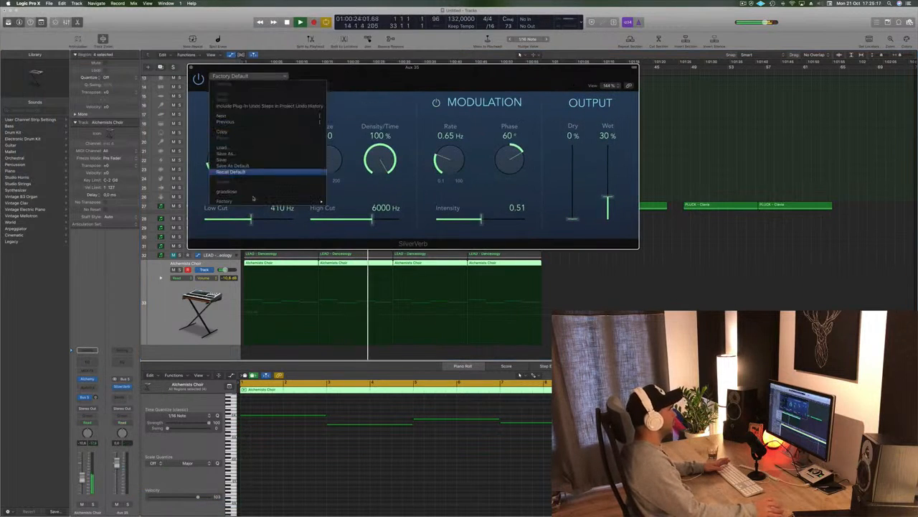
click(244, 190)
drag(384, 75, 588, 71)
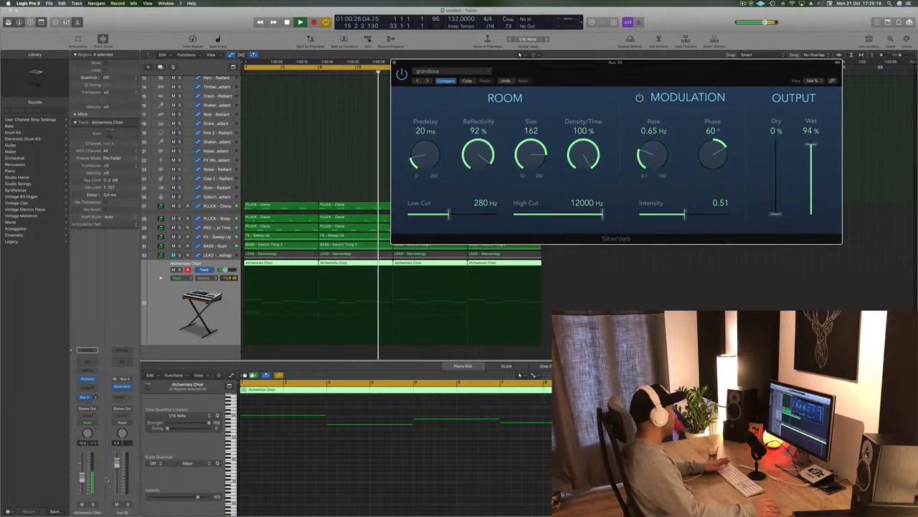
Raise the Alchemists Choir track's send level to Bus 5, close the SilverVerb window and deselect the regions.
drag(96, 398, 98, 382)
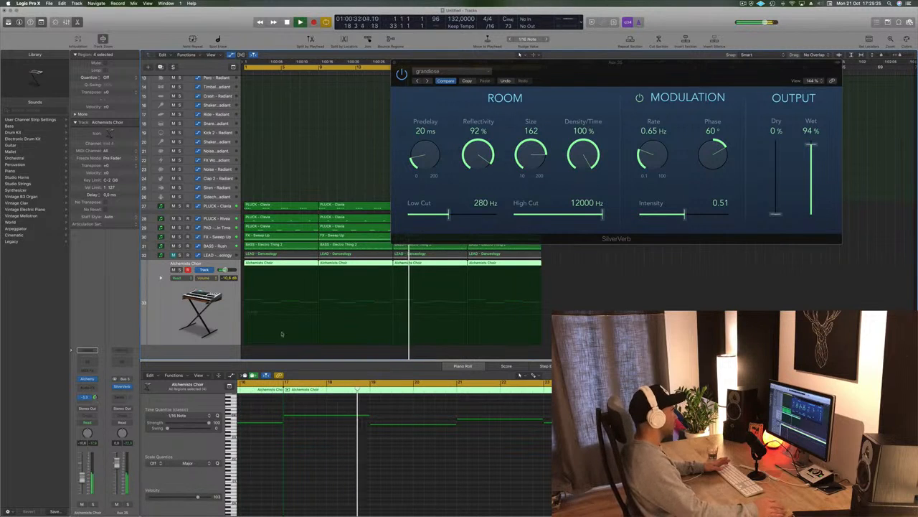
drag(460, 61, 377, 99)
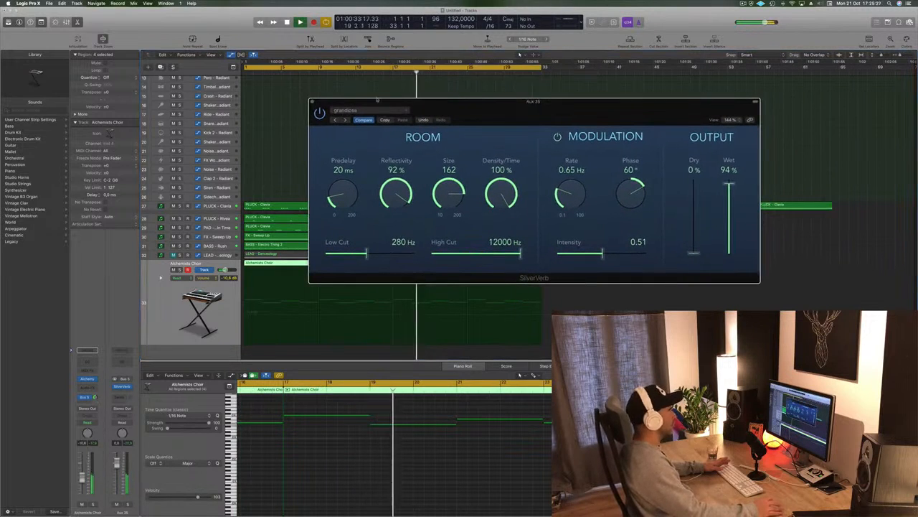
click(313, 102)
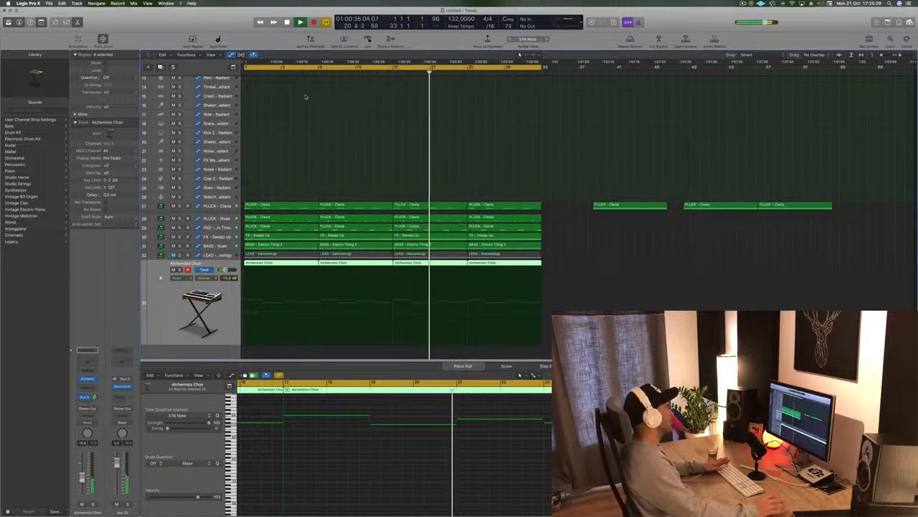
click(342, 152)
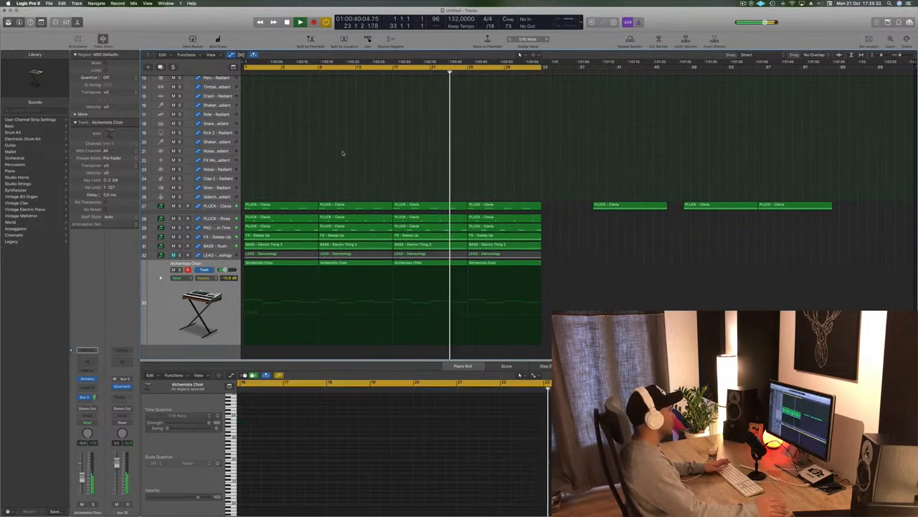
Unmute the LEAD - Danceology track, lower its volume and play it with the mix from the beginning.
scroll(349, 156, up, 5)
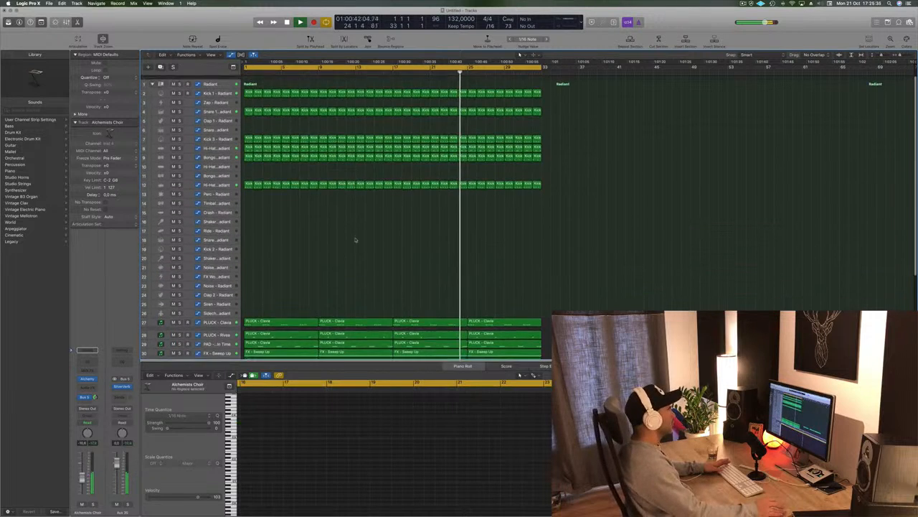
scroll(343, 251, down, 1)
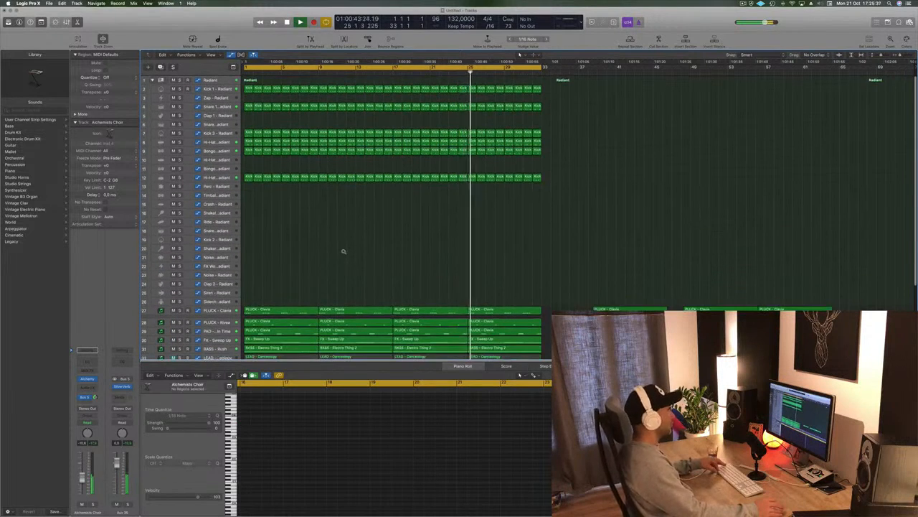
scroll(346, 248, down, 4)
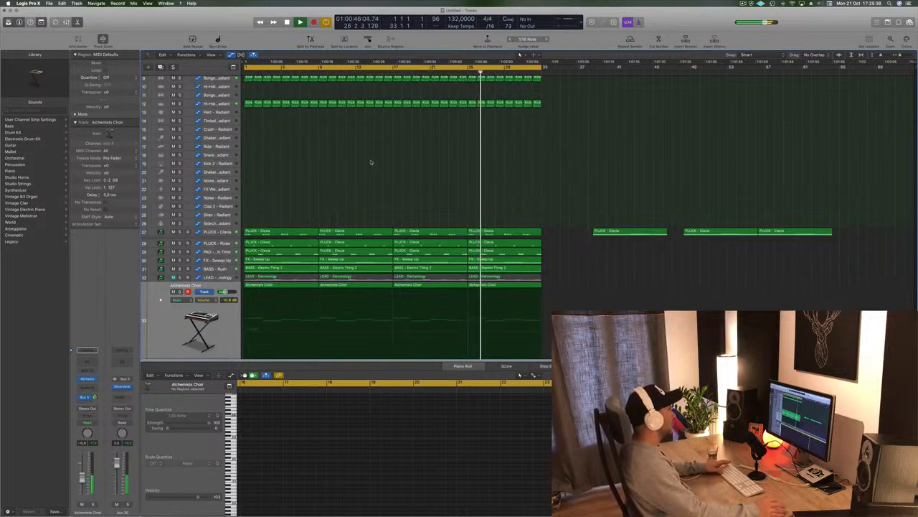
key(Up)
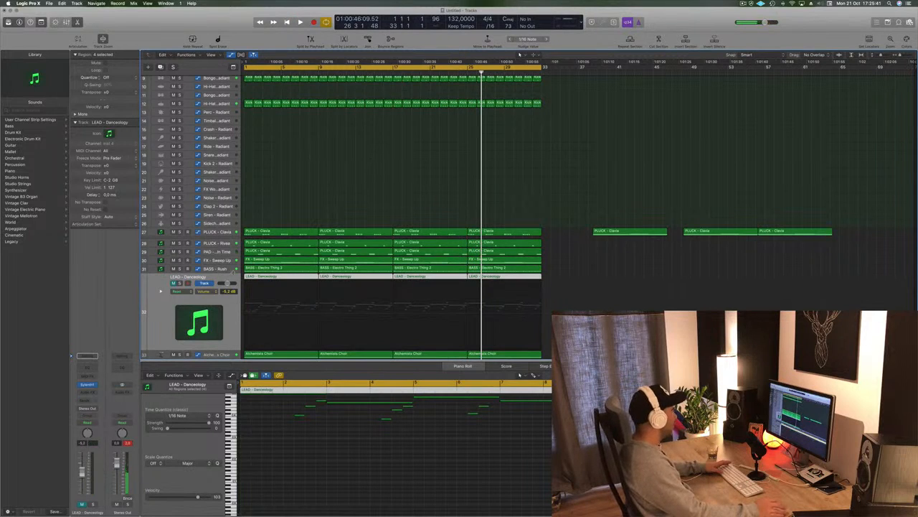
click(173, 284)
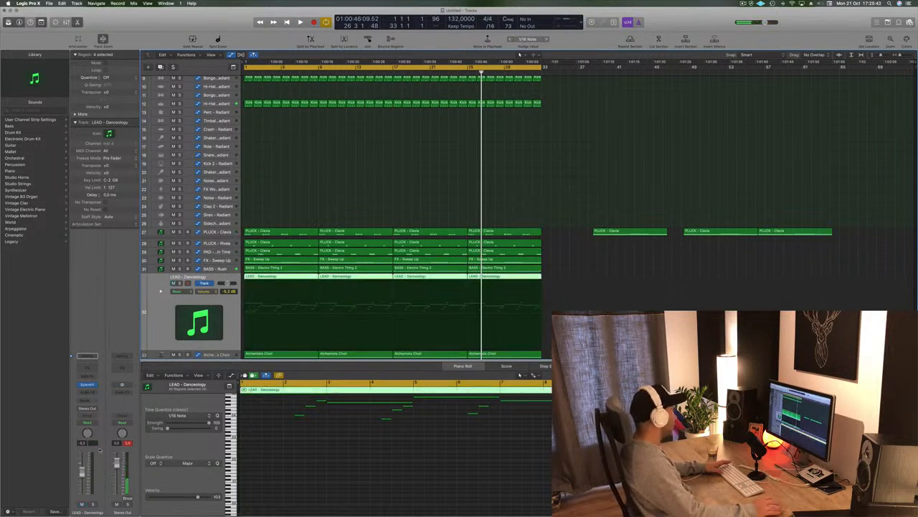
key(Return)
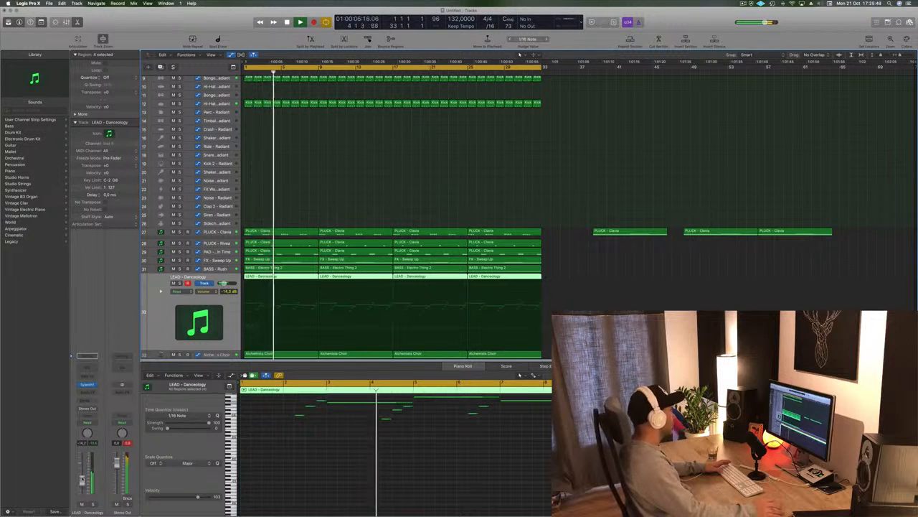
Add a Channel EQ to the LEAD - Danceology track with a 24 dB/Oct low cut at 405 Hz, and close it.
click(88, 368)
click(45, 52)
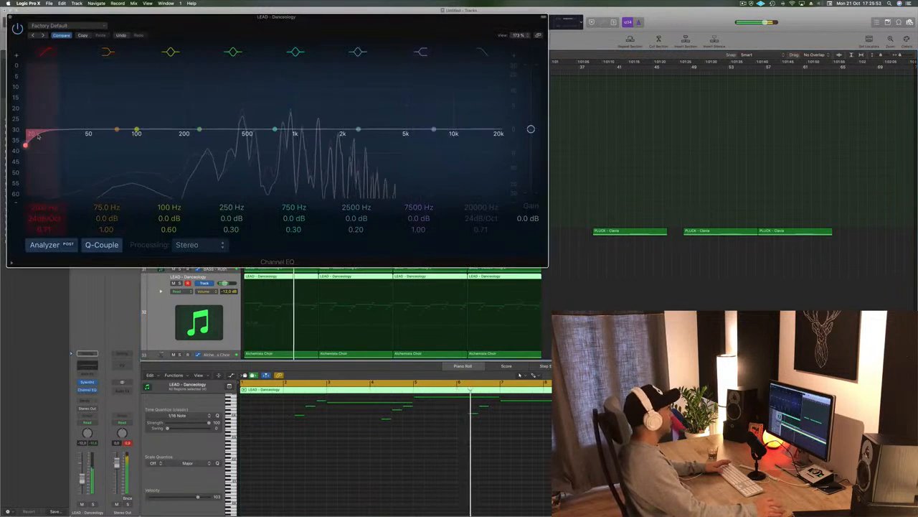
drag(45, 129, 258, 123)
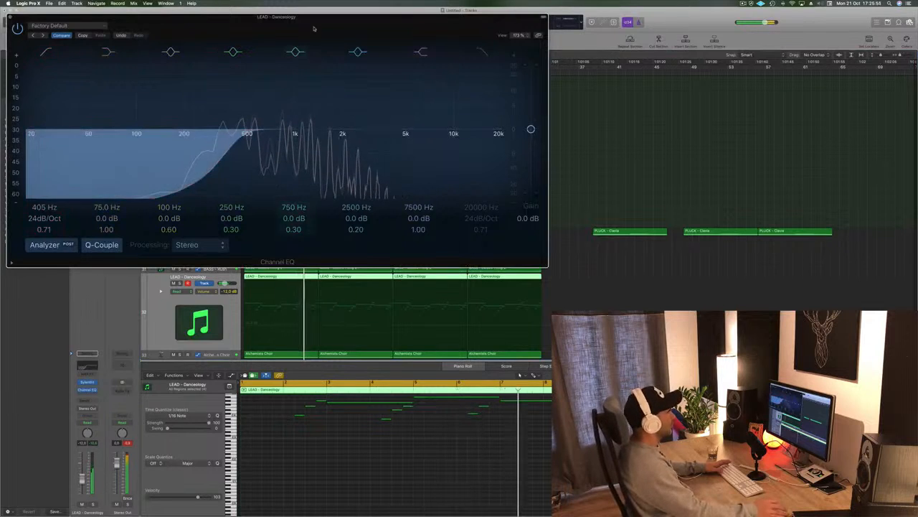
drag(315, 26, 592, 66)
click(290, 57)
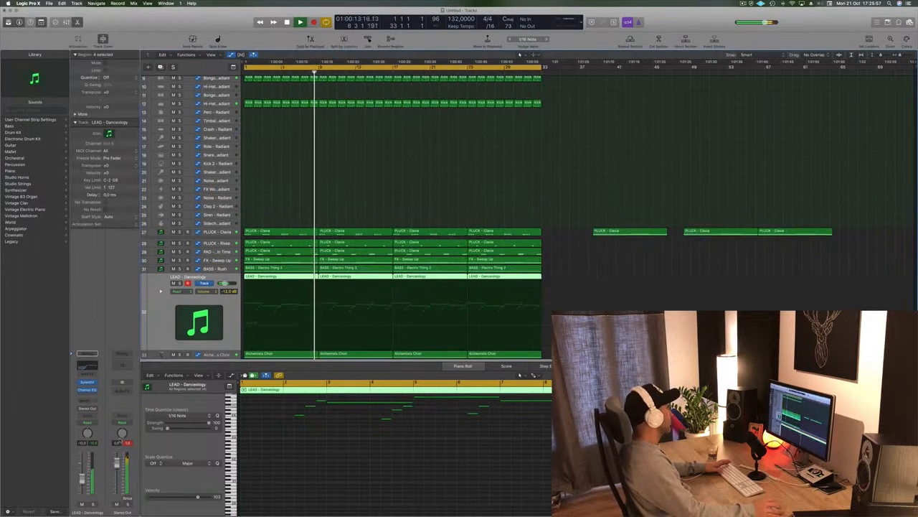
Check the lead track's Sylenth1 settings during playback and close the synth window.
click(87, 383)
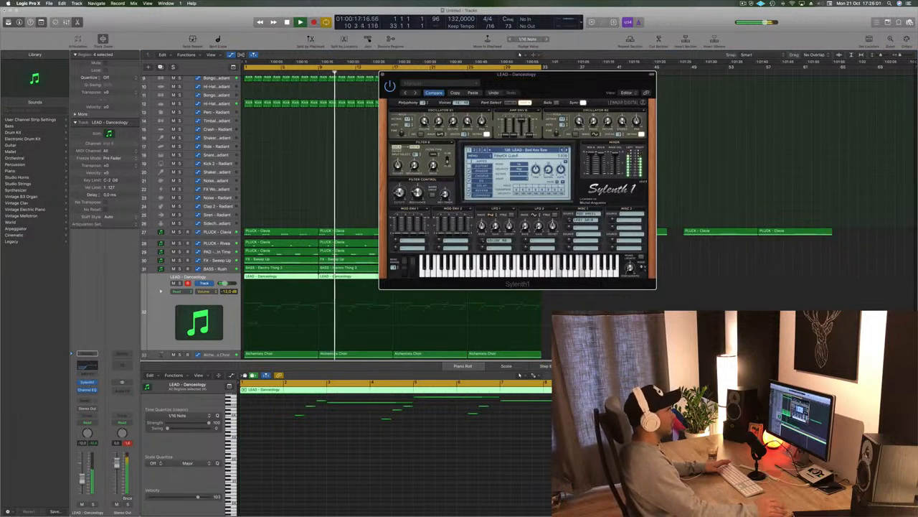
drag(508, 76, 571, 77)
click(446, 76)
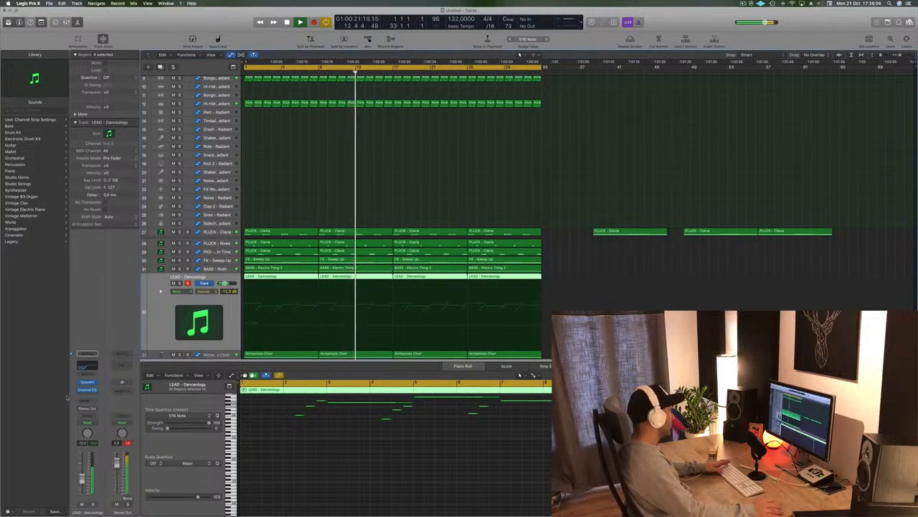
Insert a stereo Modulation Delay after the Channel EQ on the LEAD - Danceology track and restart playback.
click(92, 394)
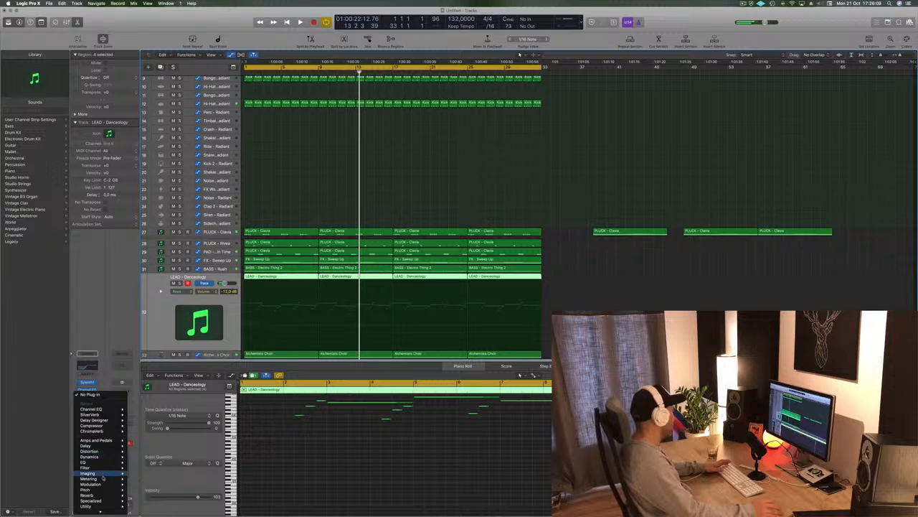
mouse_move(106, 474)
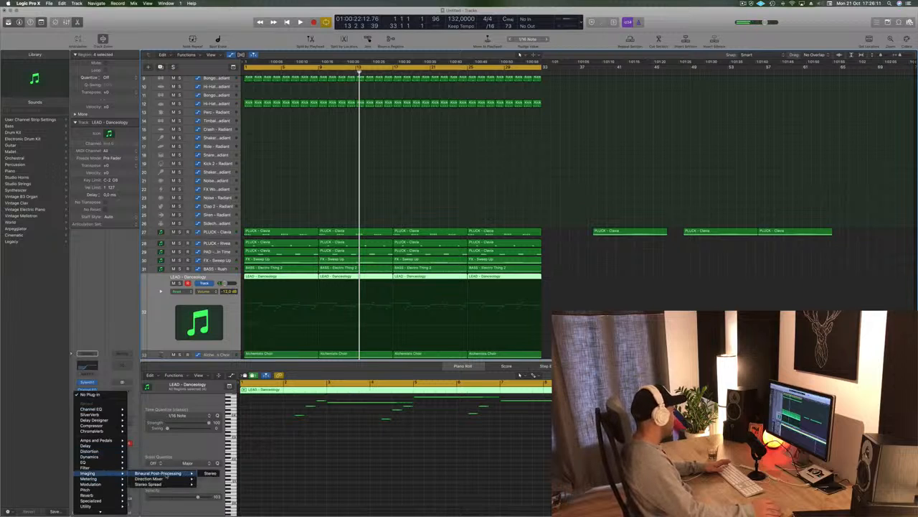
mouse_move(104, 440)
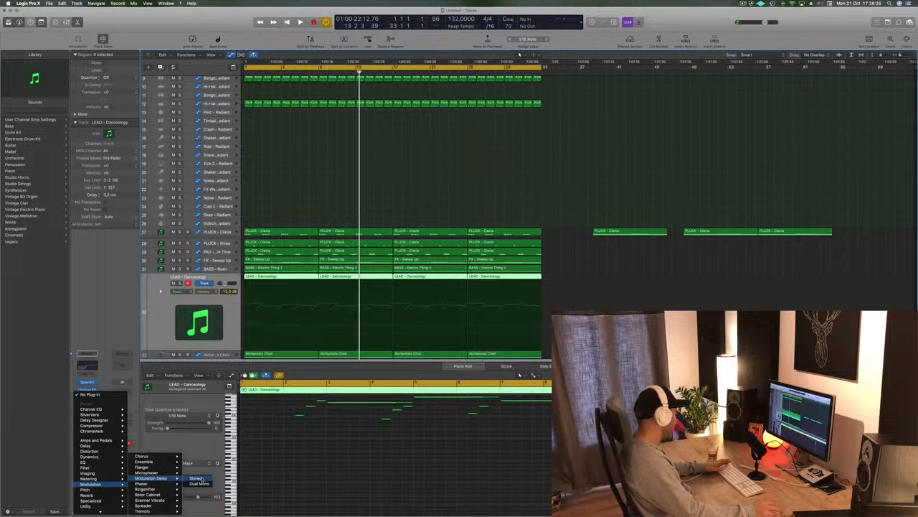
click(197, 478)
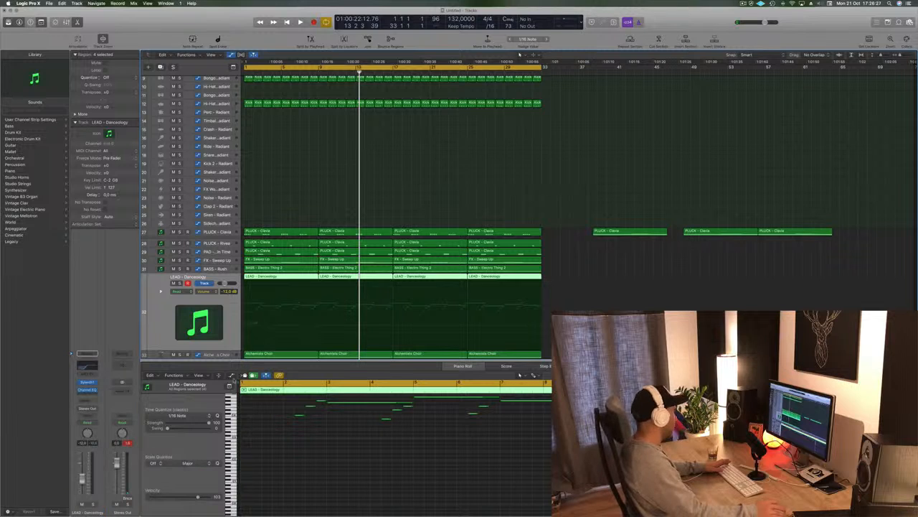
drag(150, 28, 490, 52)
key(space)
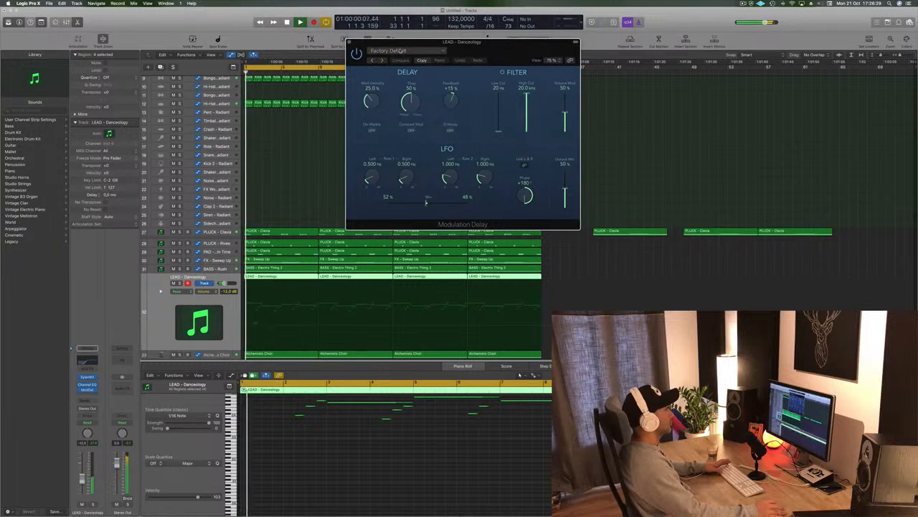
Audition the Big Chorus preset in Modulation Delay, switch to Dual-Phase and lower the output mix to 61%.
click(382, 61)
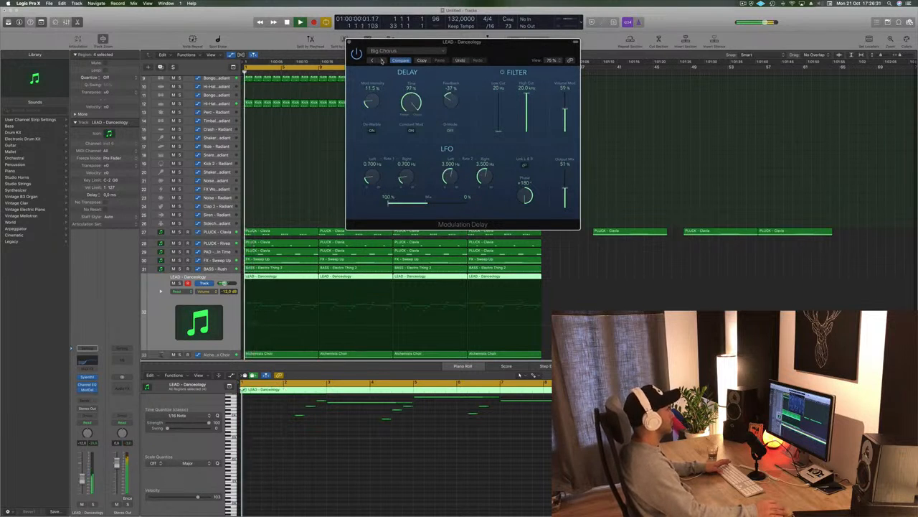
drag(482, 48, 511, 73)
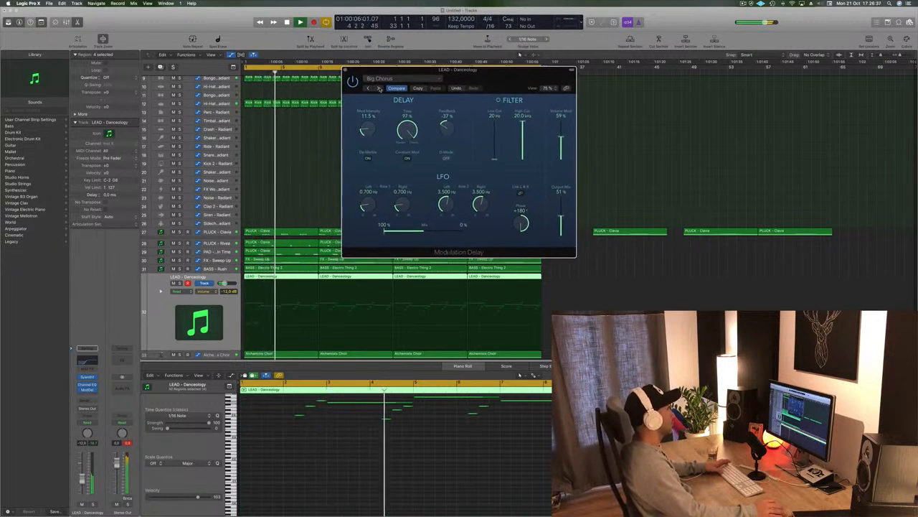
click(380, 88)
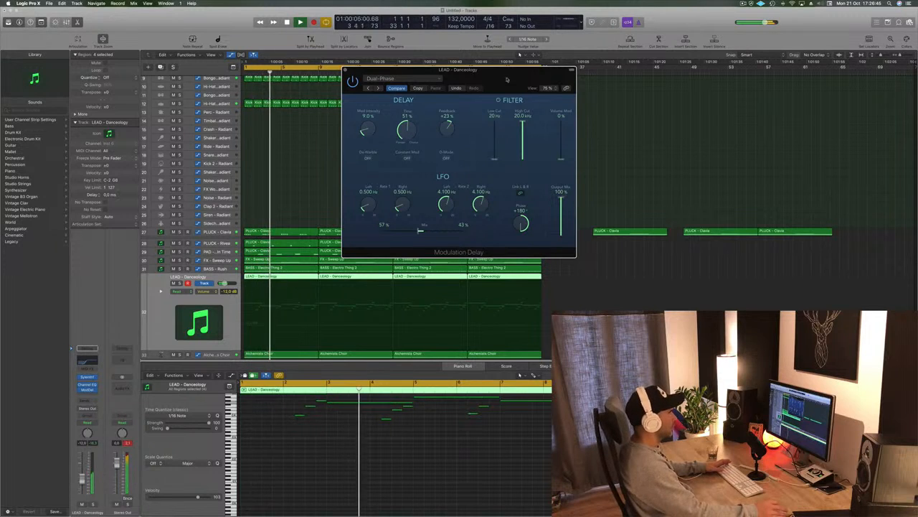
drag(507, 79, 534, 77)
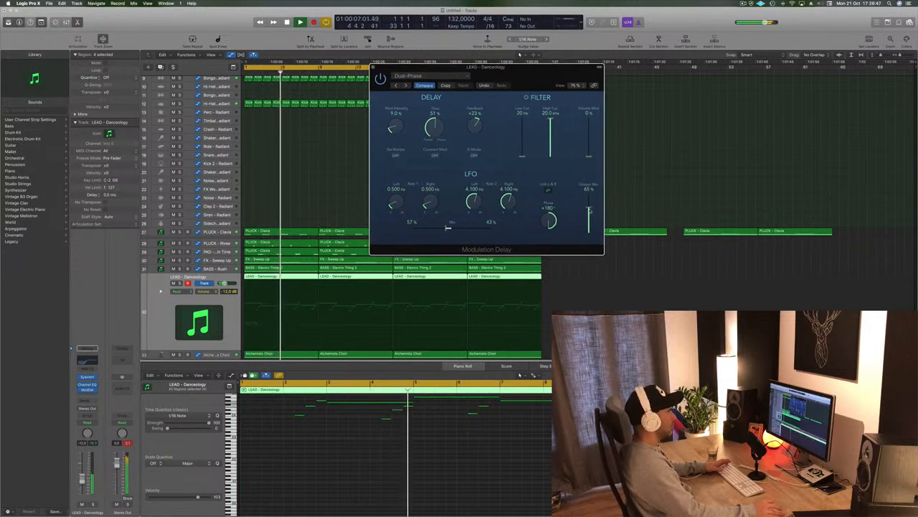
drag(528, 71, 535, 67)
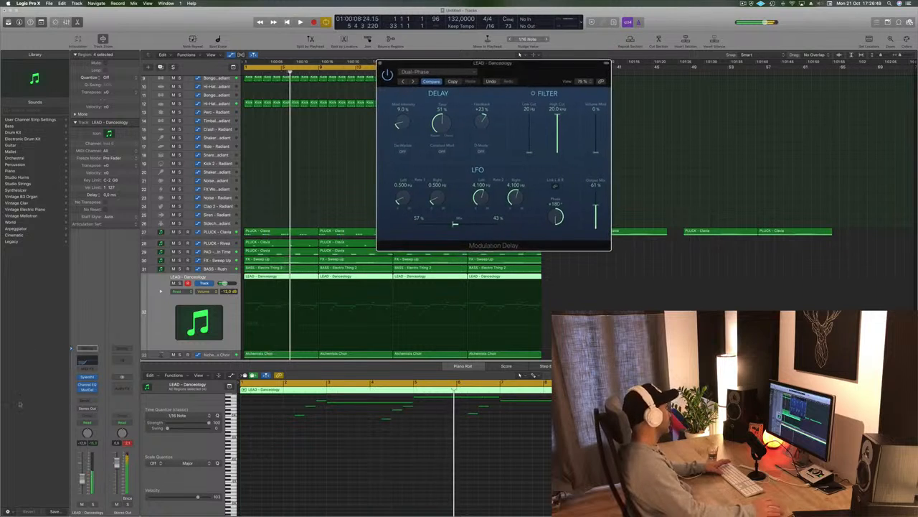
Set the LEAD - Danceology track's volume to -11.4 dB and restart playback.
click(109, 391)
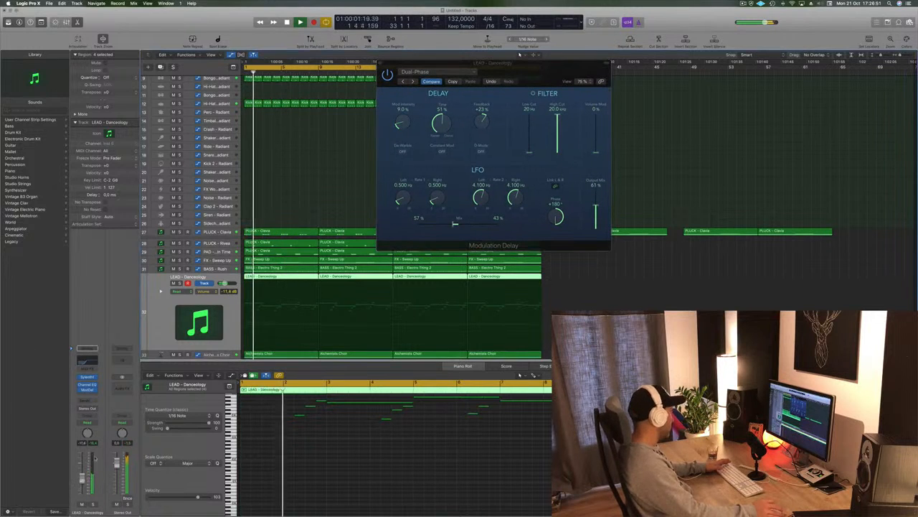
key(space)
key(space)
Add a send from the LEAD - Danceology track to Bus 5 and raise its send level during playback.
click(87, 399)
mouse_move(104, 412)
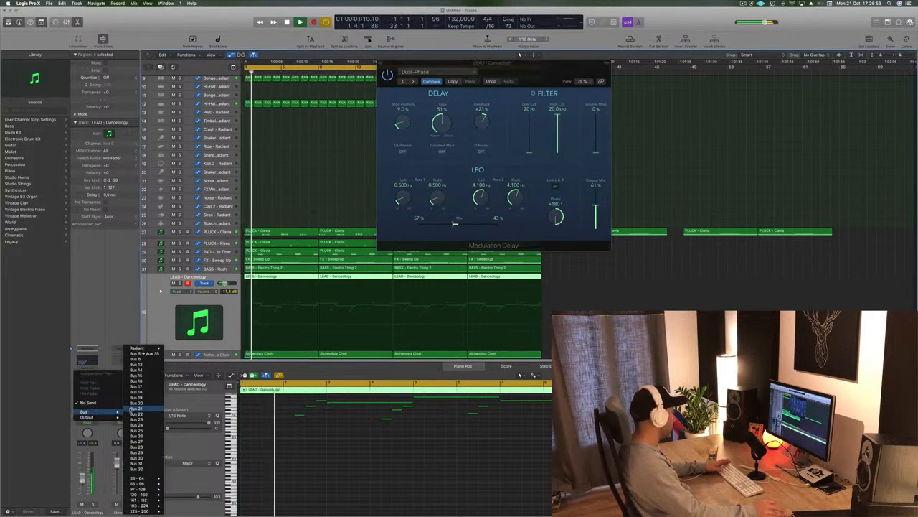
click(147, 353)
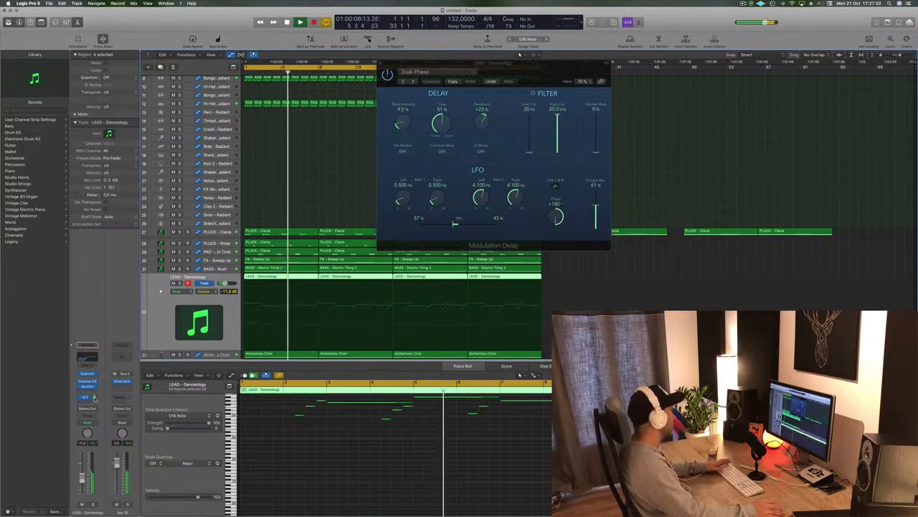
drag(564, 63, 541, 71)
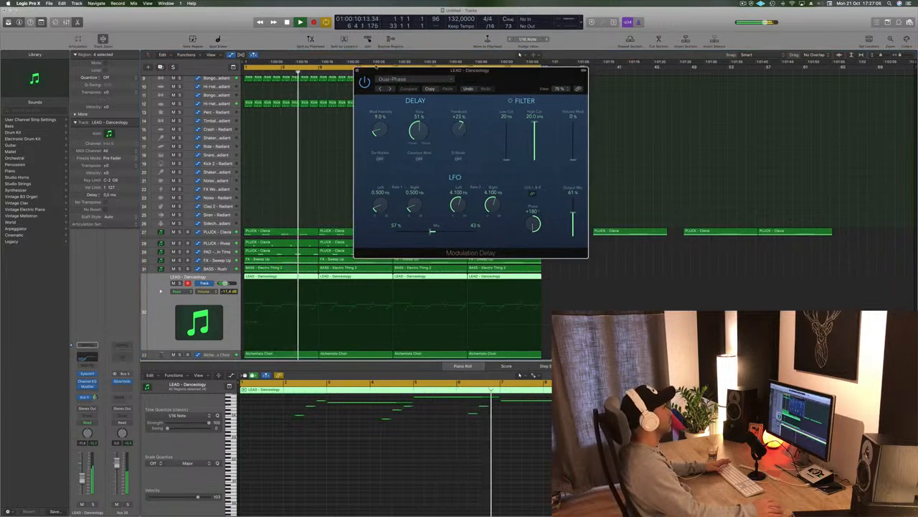
Close the Modulation Delay, select the PLUCK - Clavia track and restart playback from the beginning.
click(358, 71)
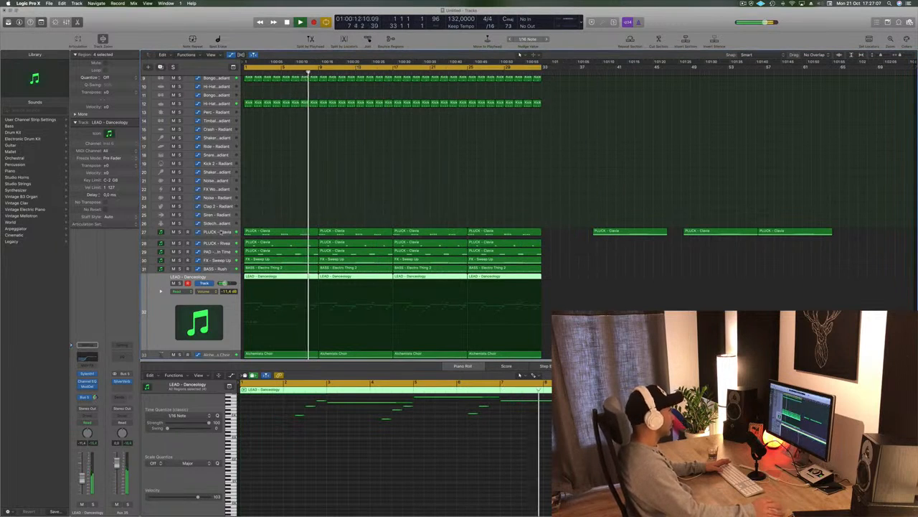
key(Up)
key(Up)
key(Up)
key(Up)
key(Up)
key(Return)
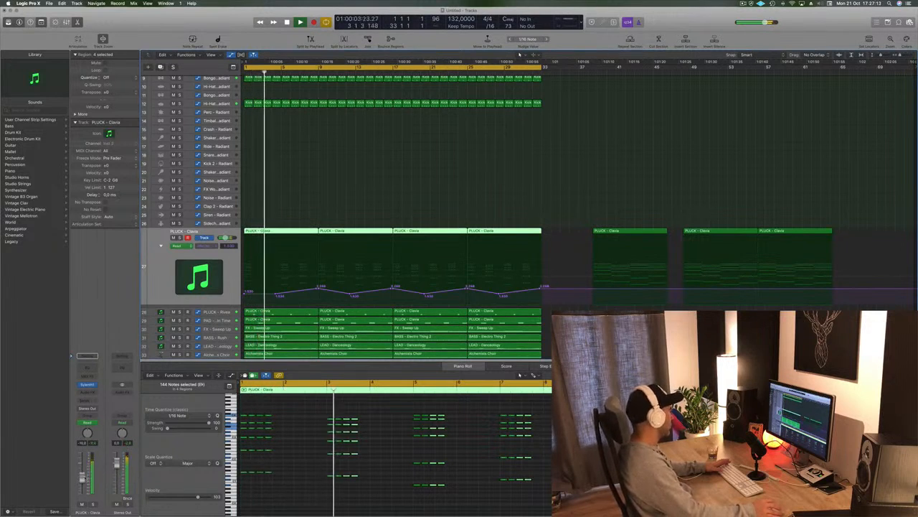
key(Return)
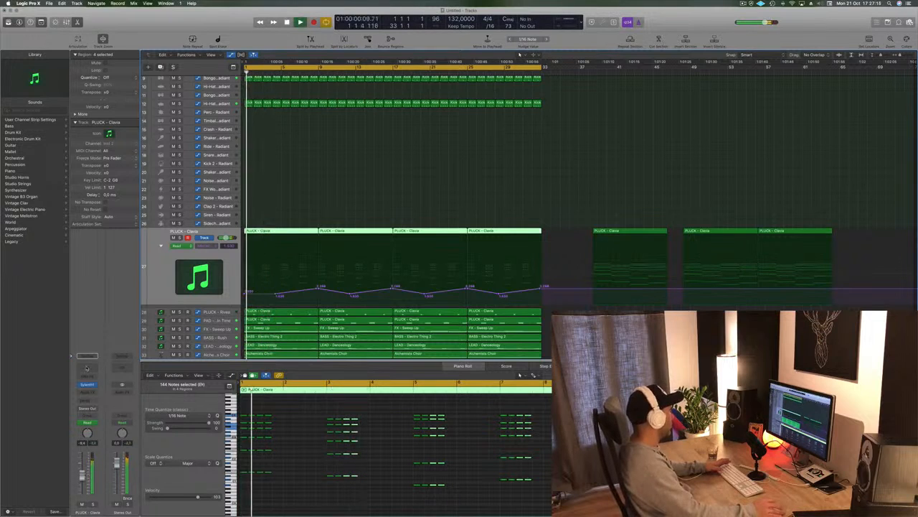
Add a Channel EQ to the PLUCK - Clavia track with a low cut at 104 Hz.
click(87, 367)
click(47, 52)
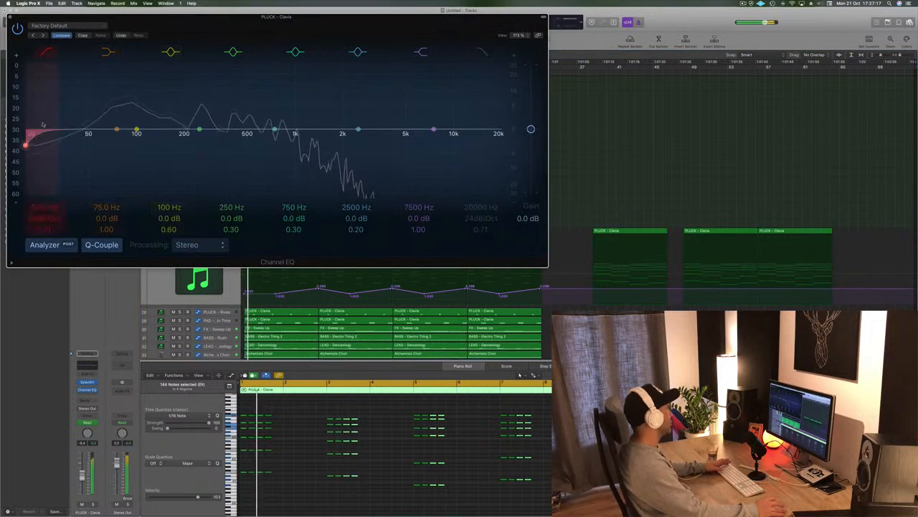
drag(54, 117, 167, 116)
drag(220, 17, 590, 18)
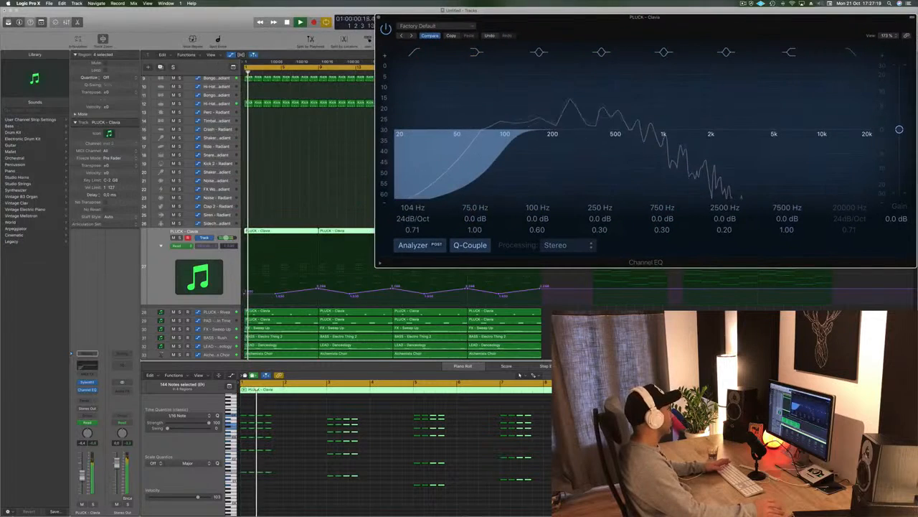
Set the PLUCK - Clavia track's volume to -10.4 dB, close its Channel EQ and restart playback.
drag(82, 475, 81, 478)
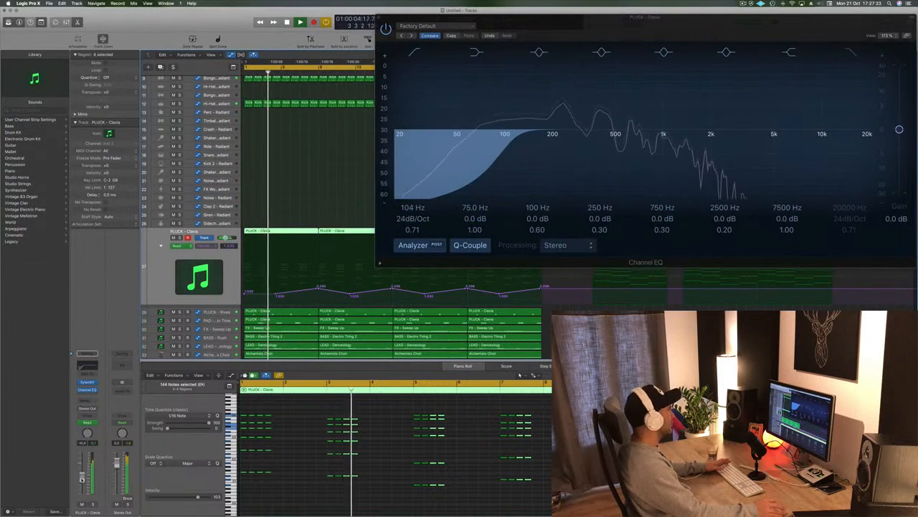
drag(743, 20, 462, 78)
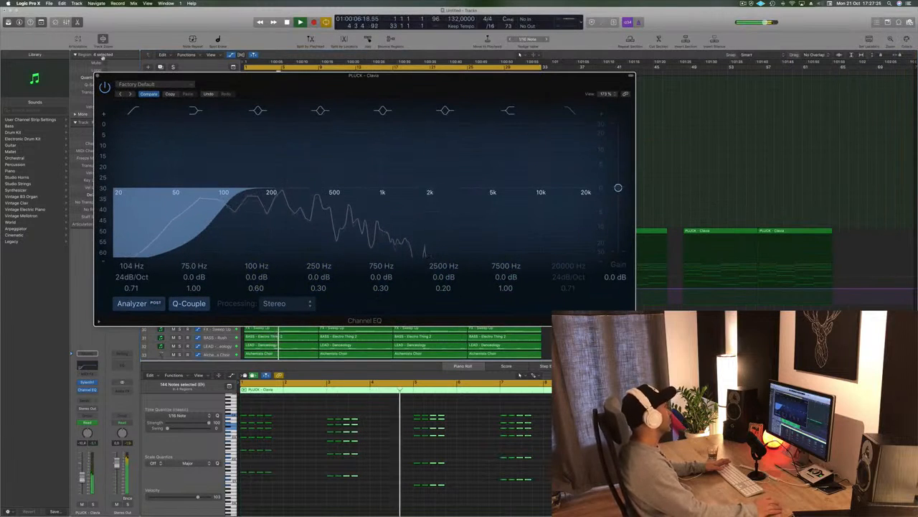
click(100, 78)
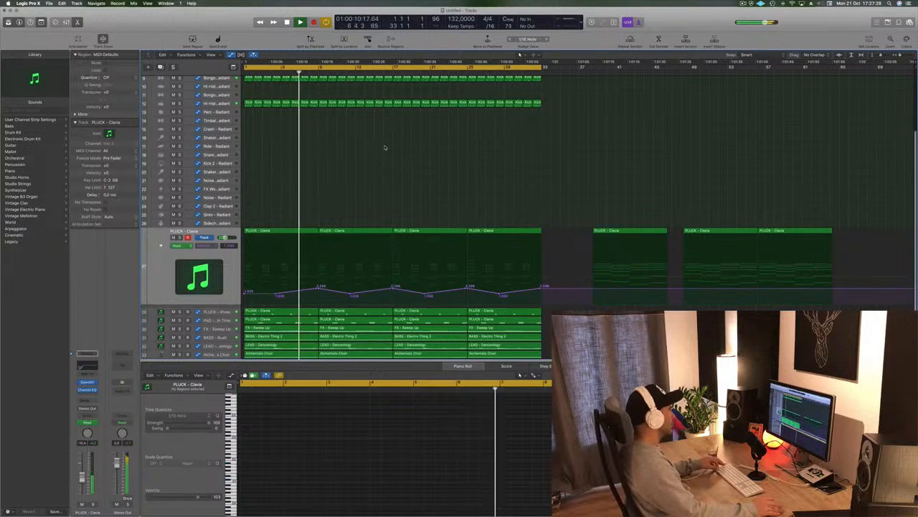
scroll(387, 144, down, 2)
key(Return)
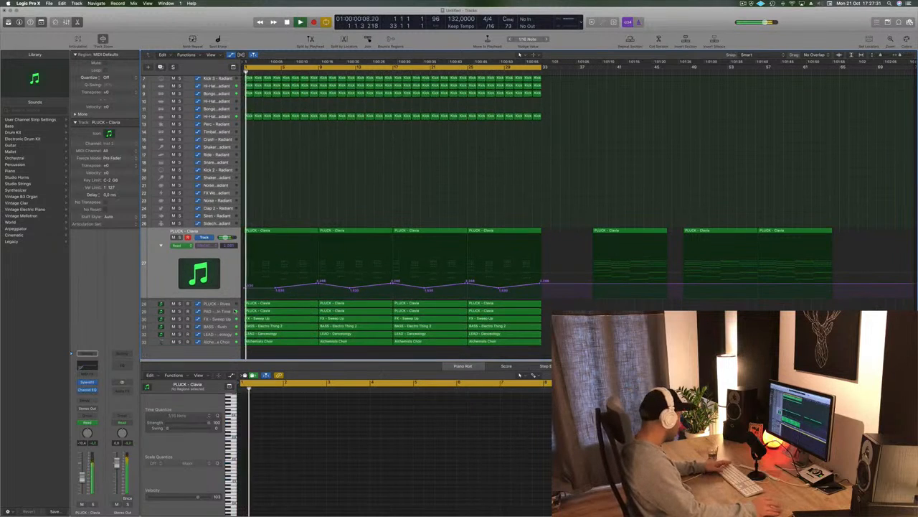
Raise the BASS - Rush track's volume during playback and insert a stereo Compressor on it.
click(219, 326)
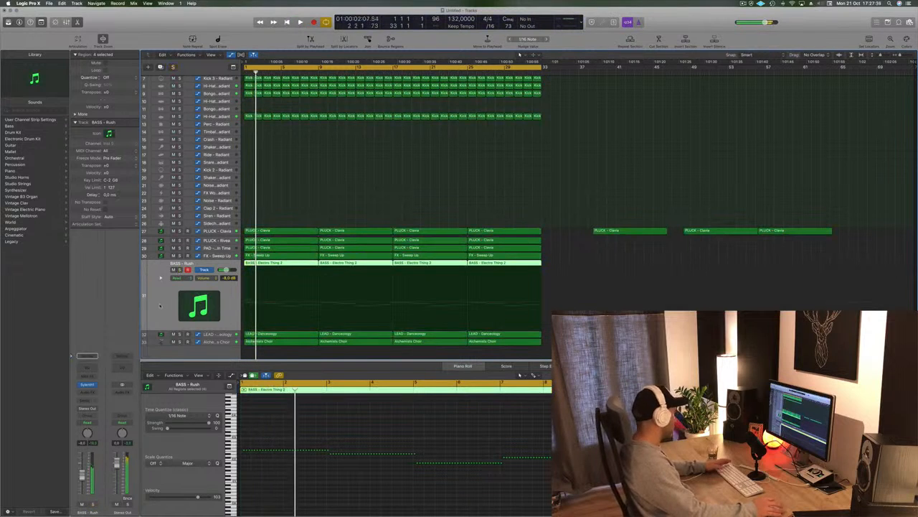
key(space)
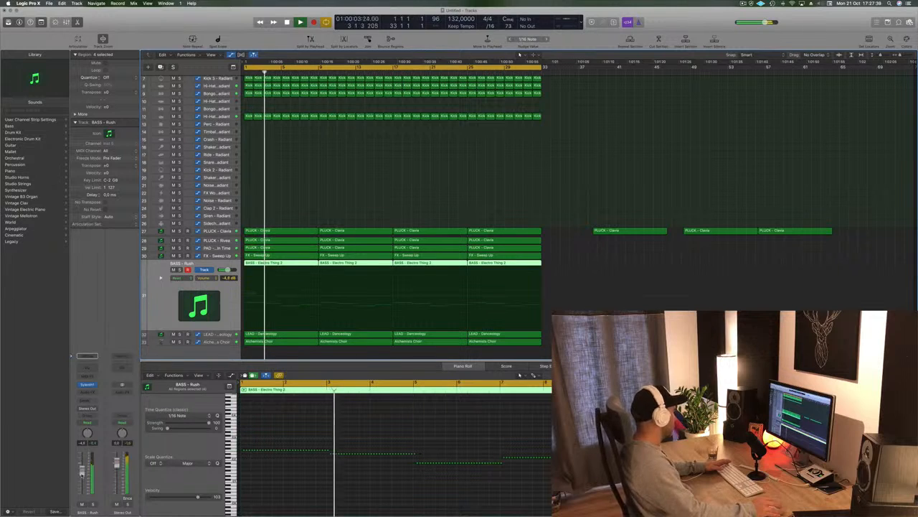
click(89, 392)
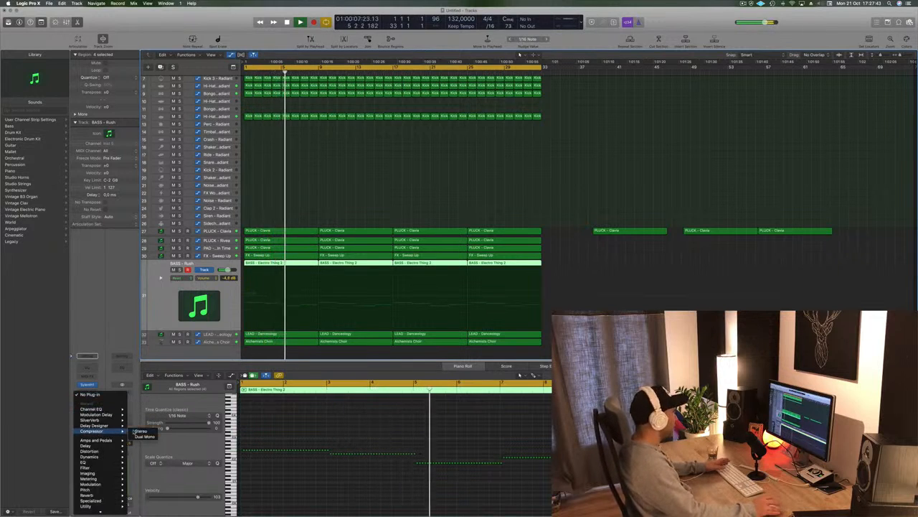
click(139, 431)
drag(232, 23, 837, 128)
Add a send from the Kick 1 - Radiant track to Bus 5.
scroll(307, 177, up, 5)
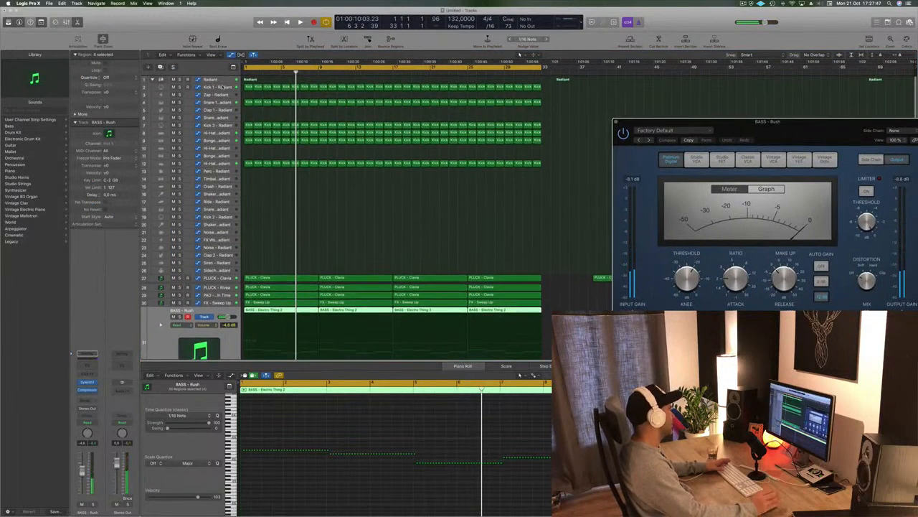
click(223, 86)
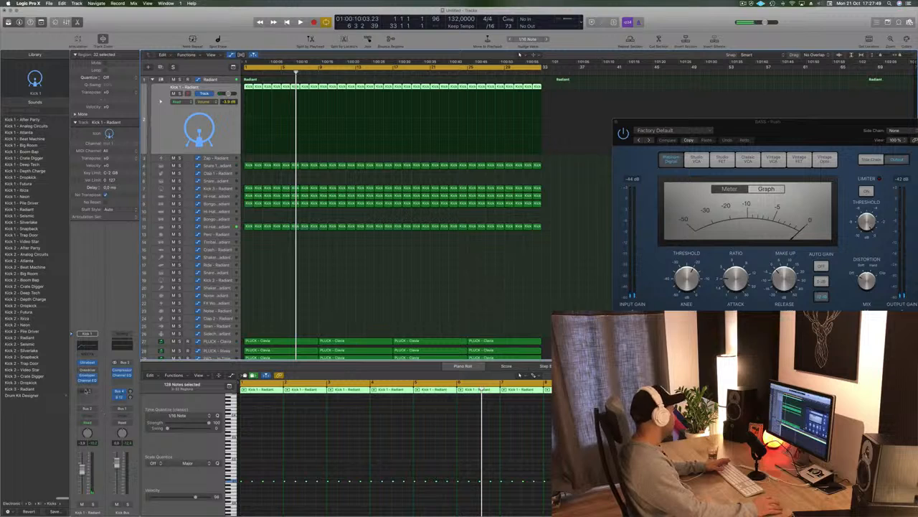
click(86, 392)
mouse_move(91, 402)
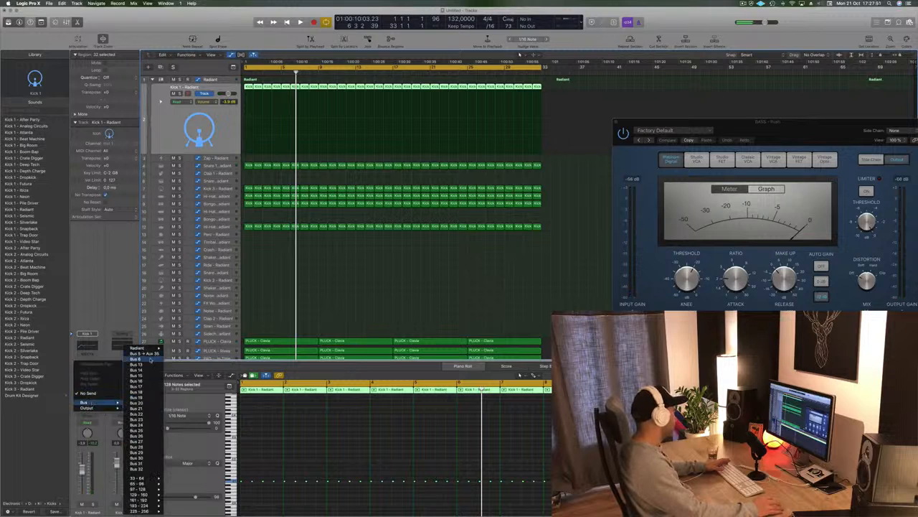
click(150, 358)
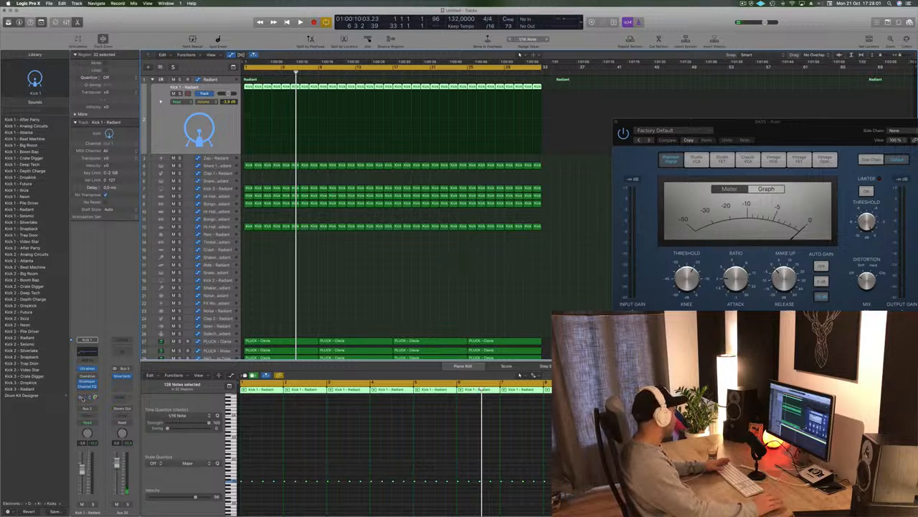
Reassign the Kick 1 - Radiant send to Bus 6 and set the new aux channel's output to No Output.
click(87, 398)
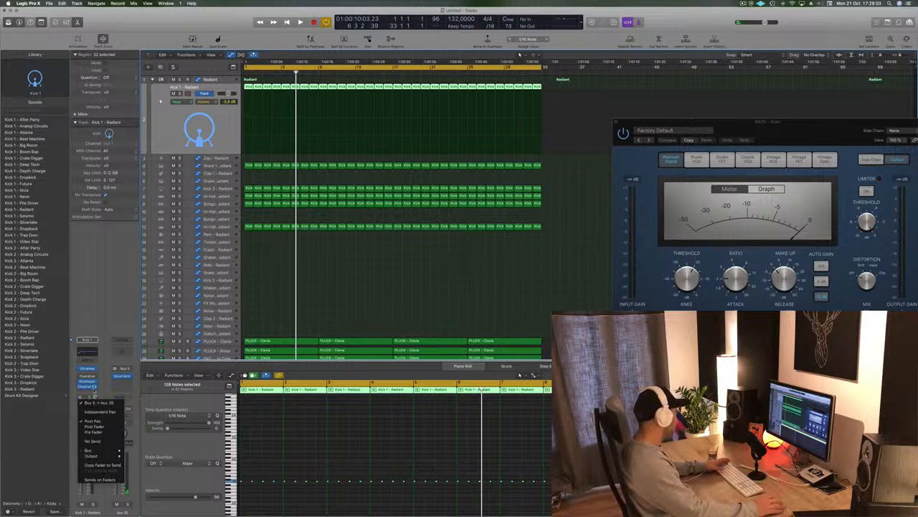
click(93, 454)
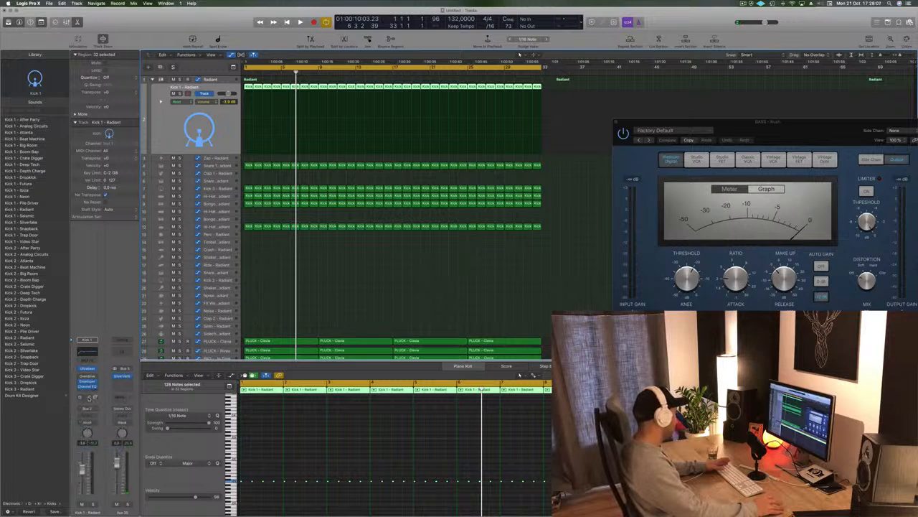
click(87, 397)
click(94, 402)
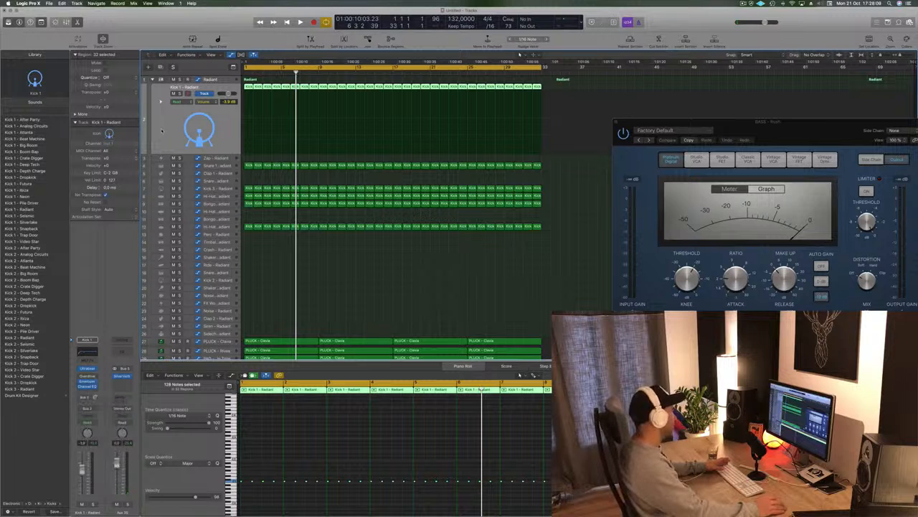
click(87, 397)
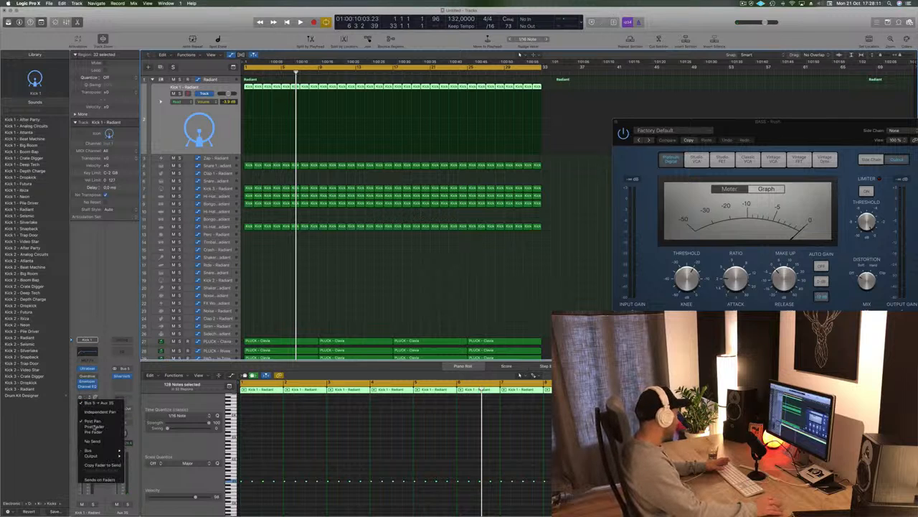
mouse_move(97, 450)
click(138, 359)
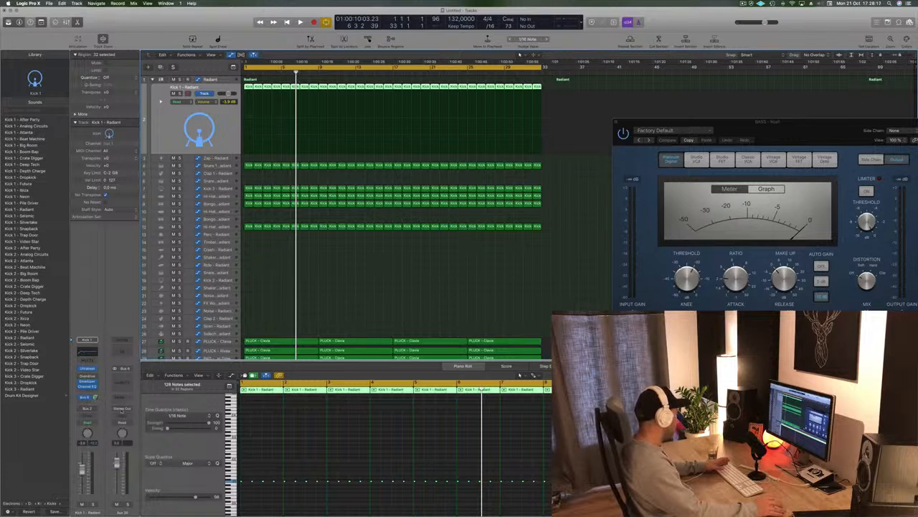
click(123, 408)
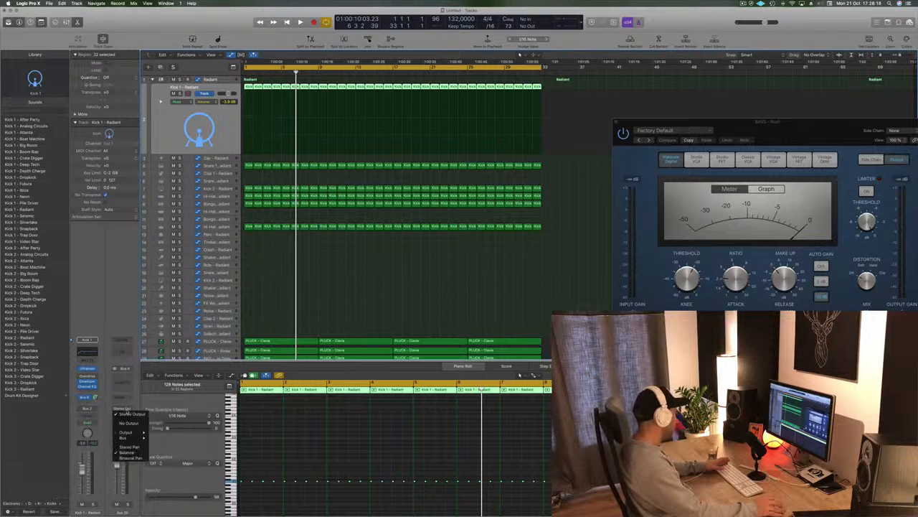
click(129, 424)
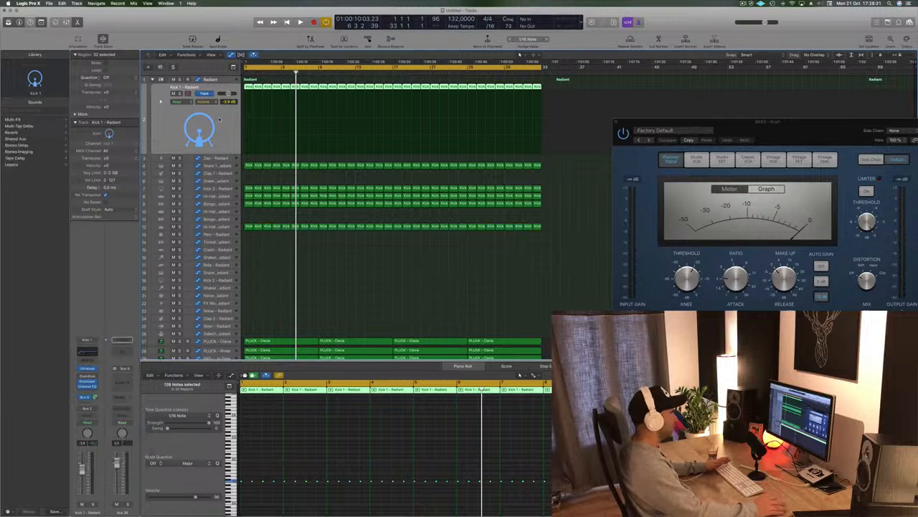
Set the BASS - Rush compressor's side chain source to Bus 6 and start playback.
drag(876, 122, 638, 110)
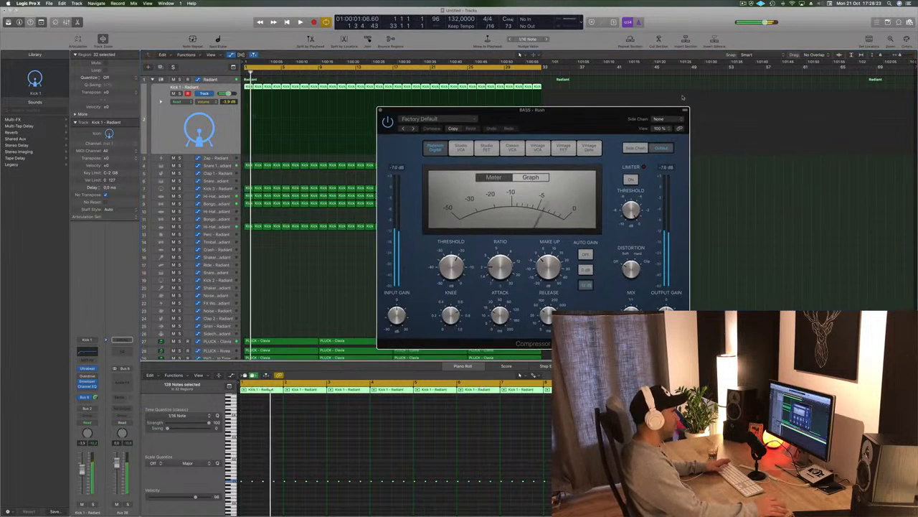
mouse_move(668, 140)
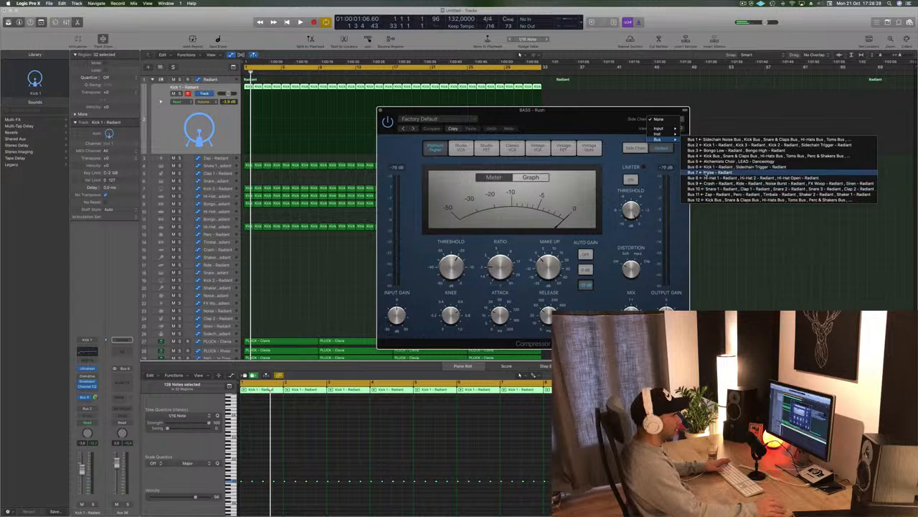
click(742, 168)
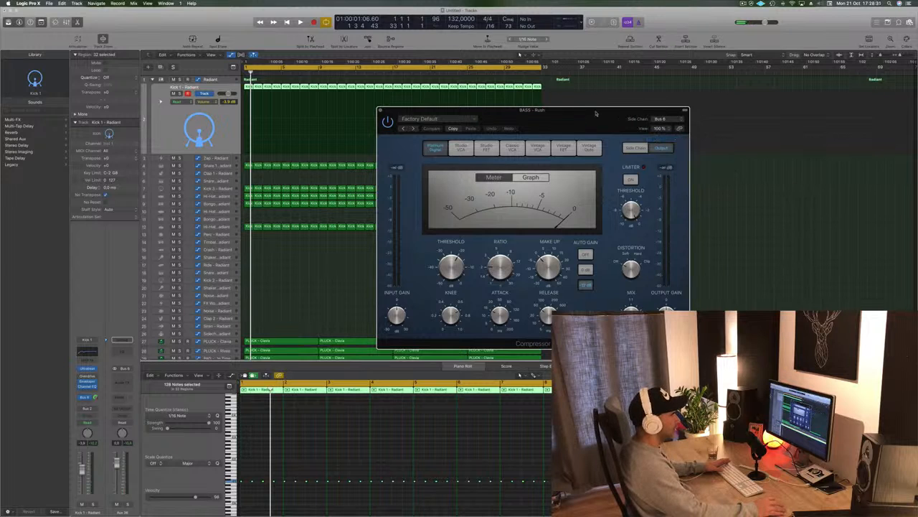
drag(597, 113, 648, 104)
key(space)
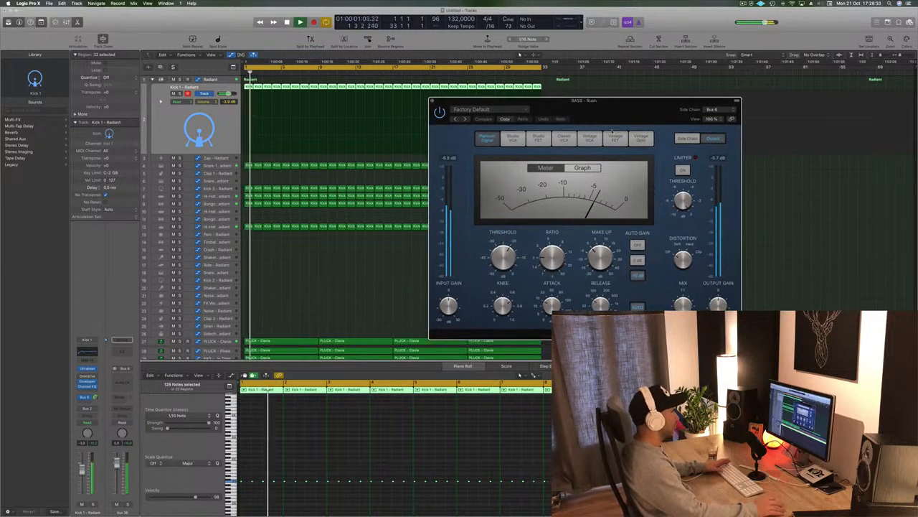
Set the BASS - Rush compressor's attack to 0 ms and threshold to -19.5 dB during playback, restarting the song.
drag(551, 302, 552, 310)
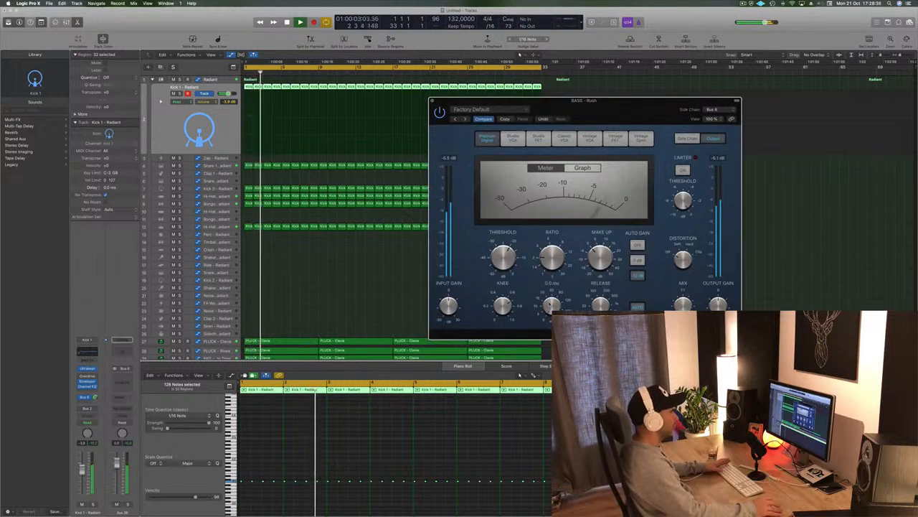
drag(508, 259, 549, 249)
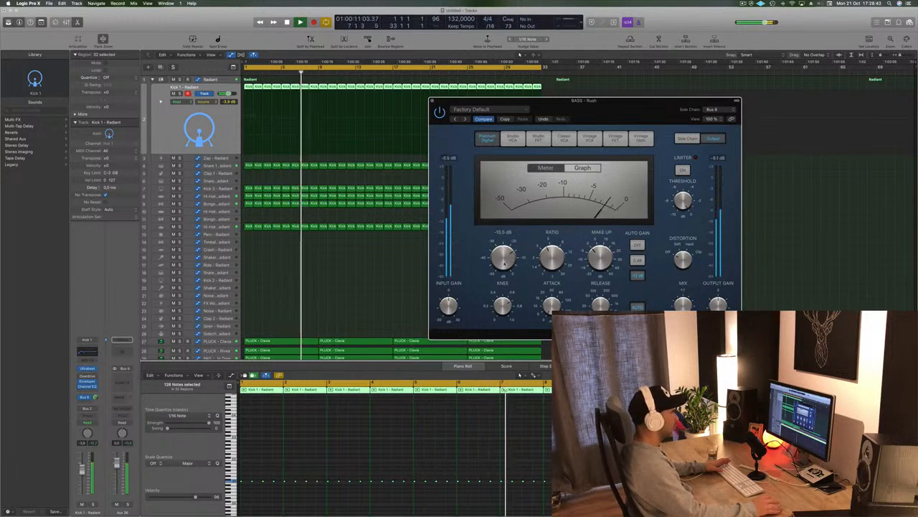
drag(507, 264, 503, 267)
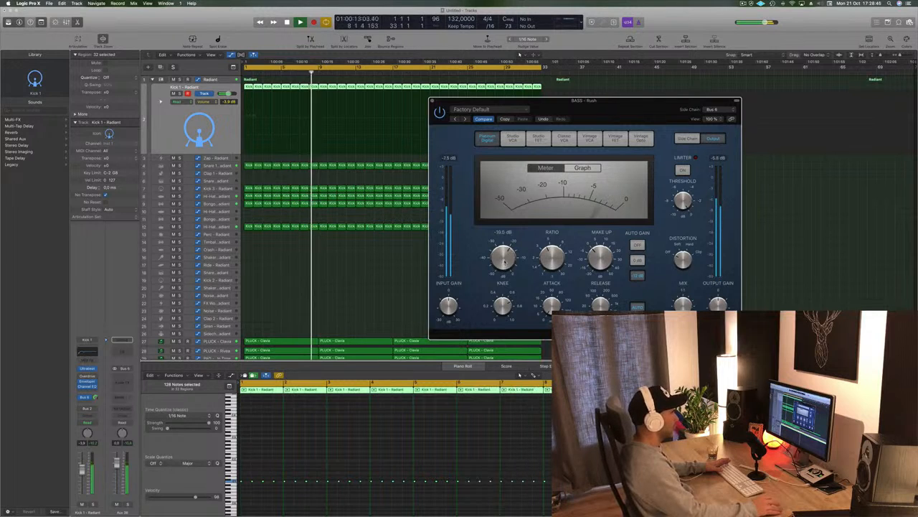
key(space)
key(space)
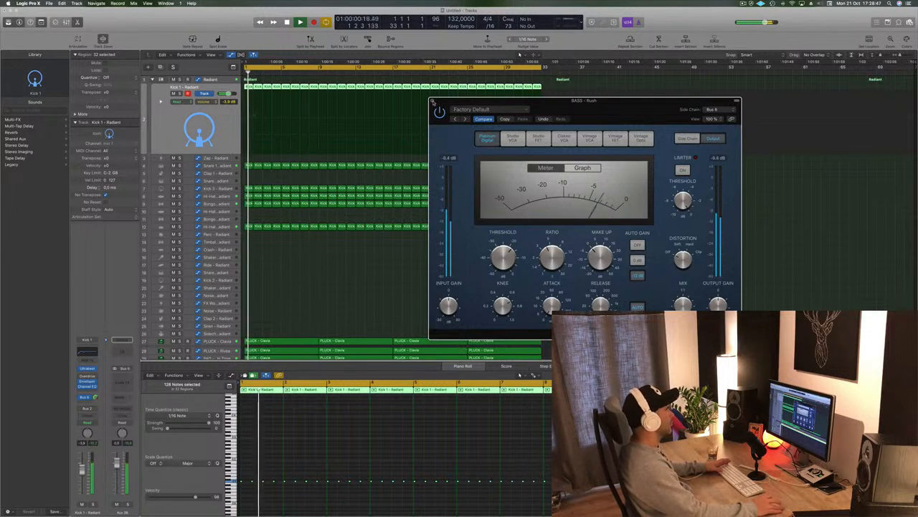
Close the Compressor and replay the opening of the song to hear the bass against the kick.
click(432, 101)
scroll(279, 215, down, 5)
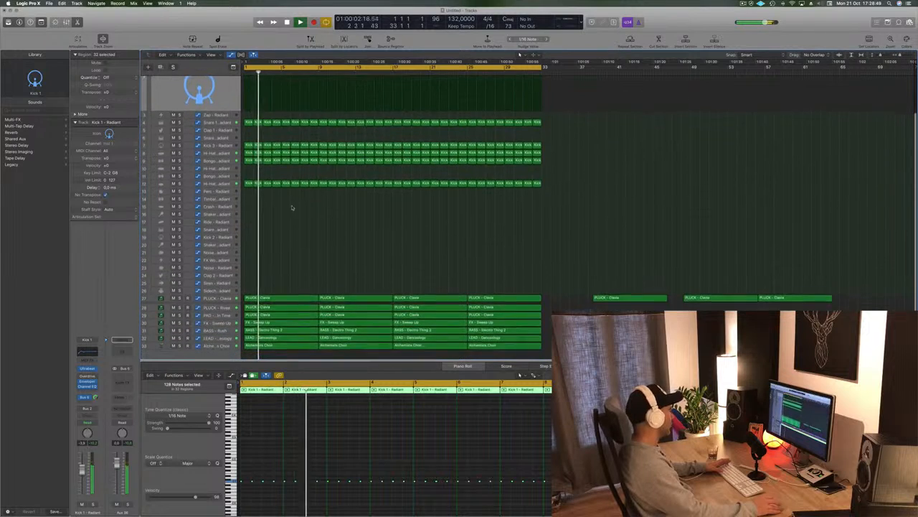
scroll(292, 197, up, 1)
key(space)
key(space)
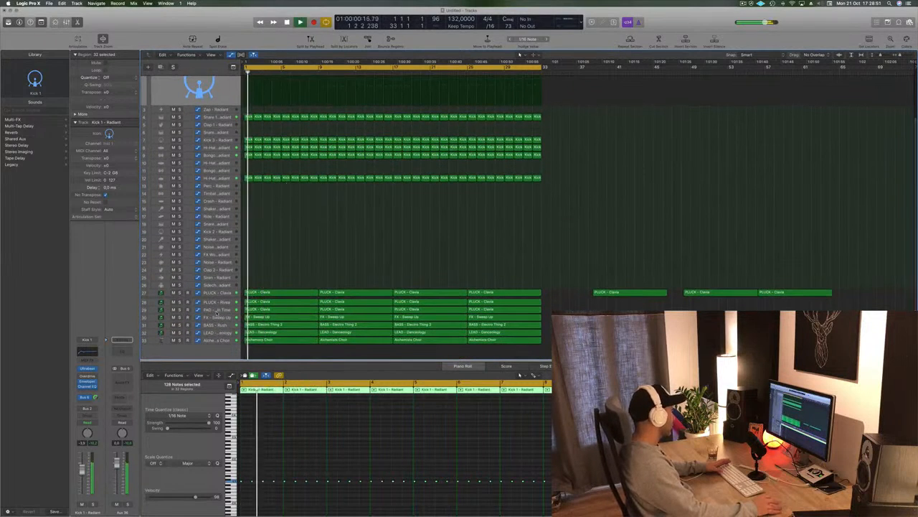
key(space)
key(space)
Reopen the Compressor on the BASS - Rush track and restart playback to check its gain reduction.
click(222, 324)
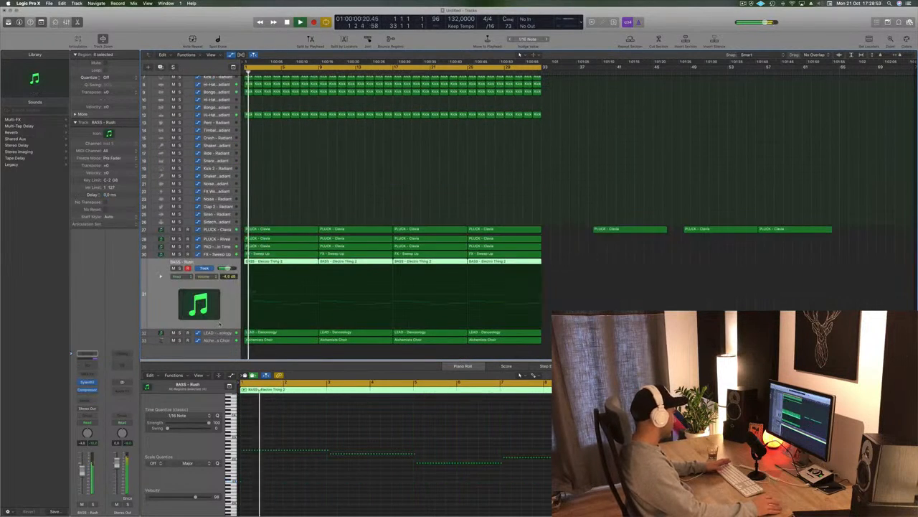
click(87, 389)
key(space)
key(space)
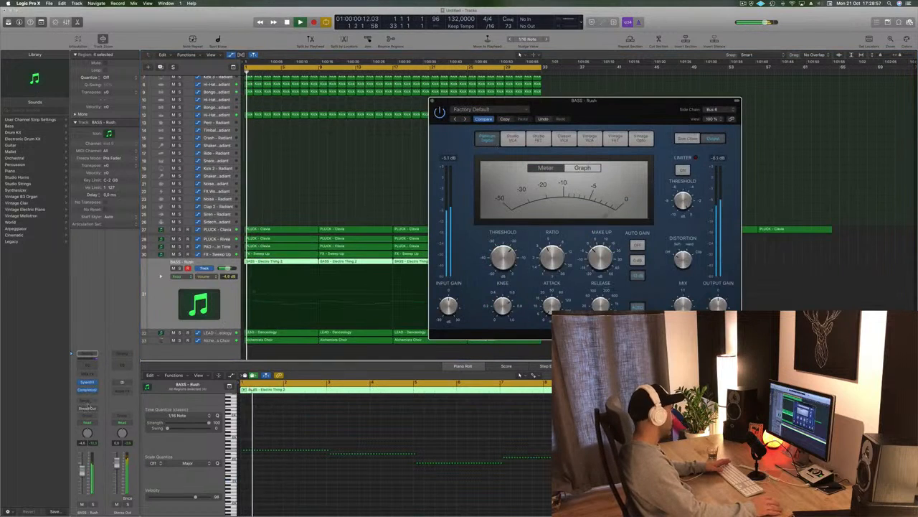
Show the BASS - Rush compressor's gain graph, lower its threshold to about -26.5 dB, then close it and replay the song from the start.
click(582, 167)
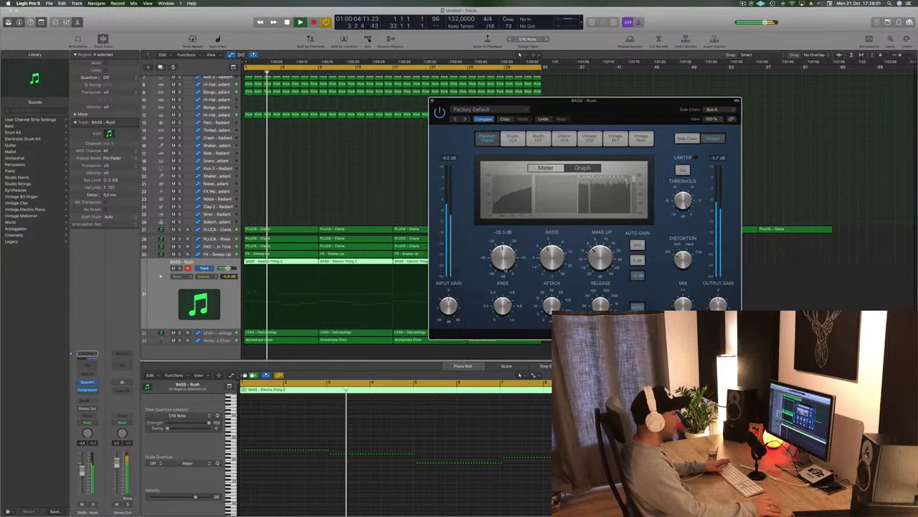
drag(504, 258, 505, 270)
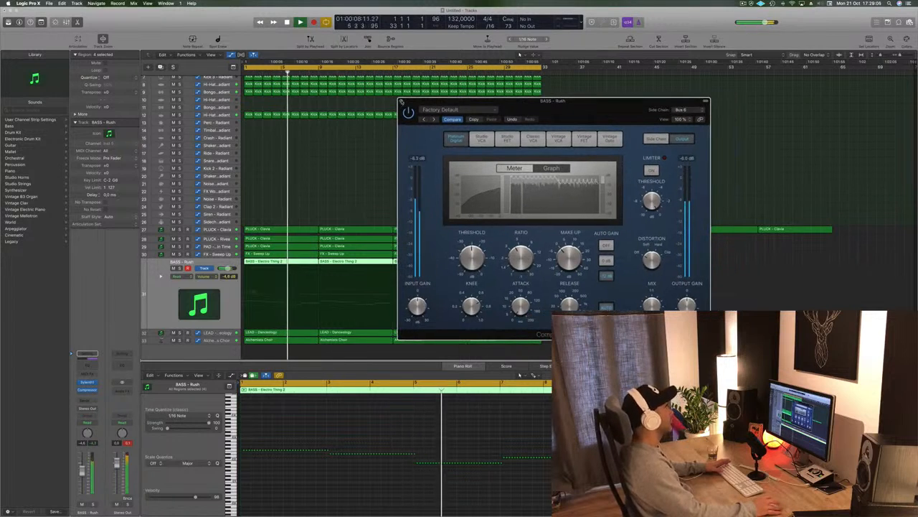
key(super+w)
key(Return)
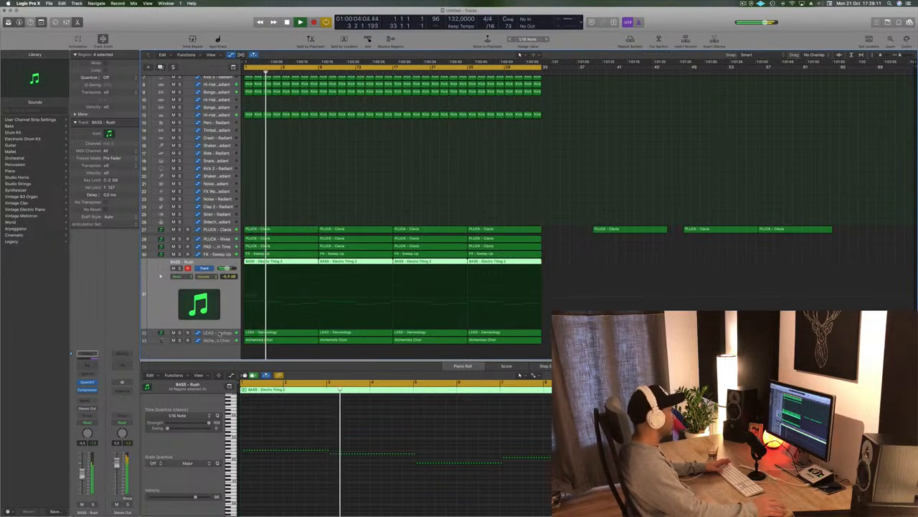
Stop playback and insert a stereo Compressor on the LEAD - Danceology track.
key(Down)
key(Return)
key(space)
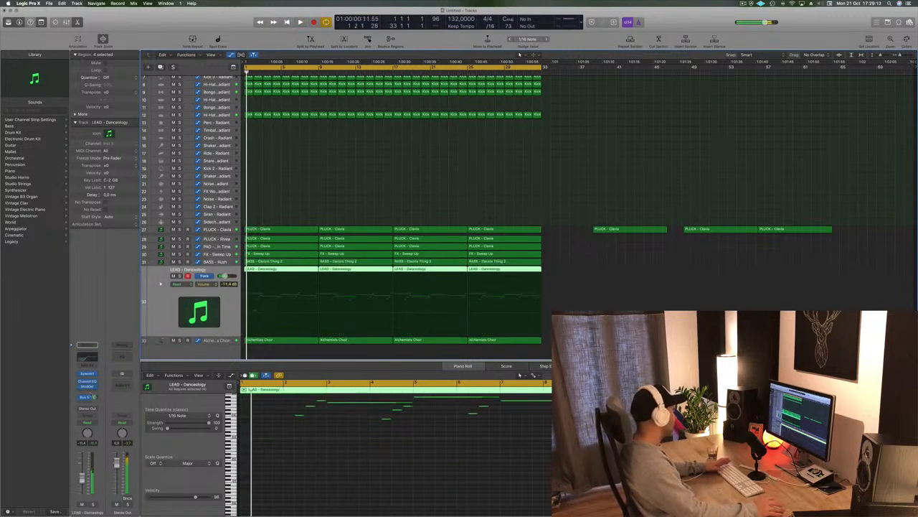
click(85, 399)
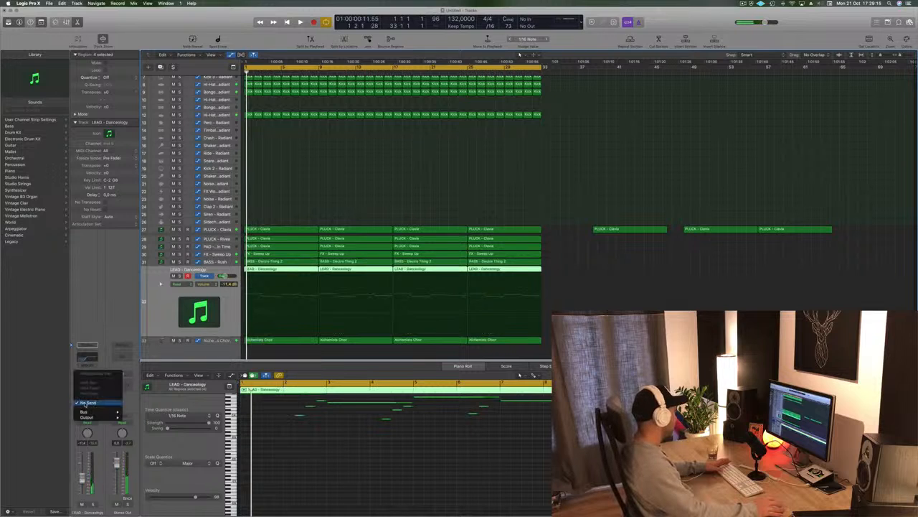
click(100, 464)
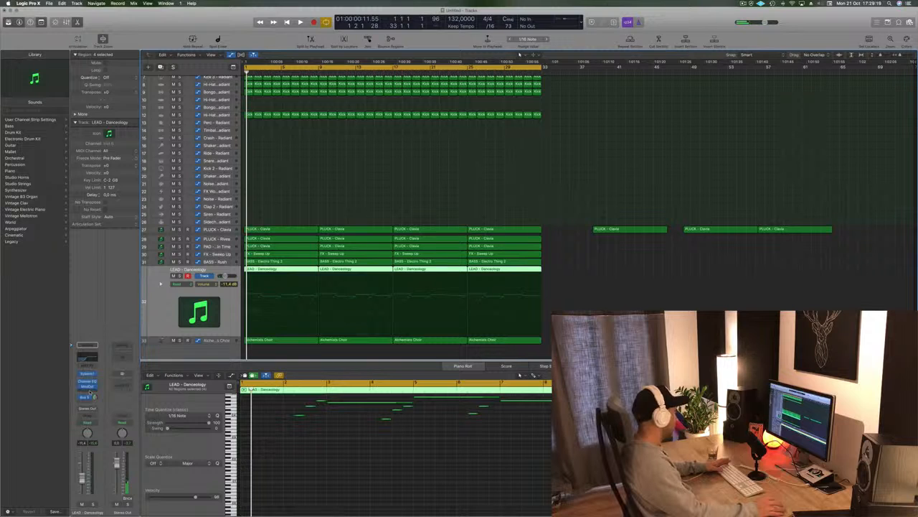
click(89, 394)
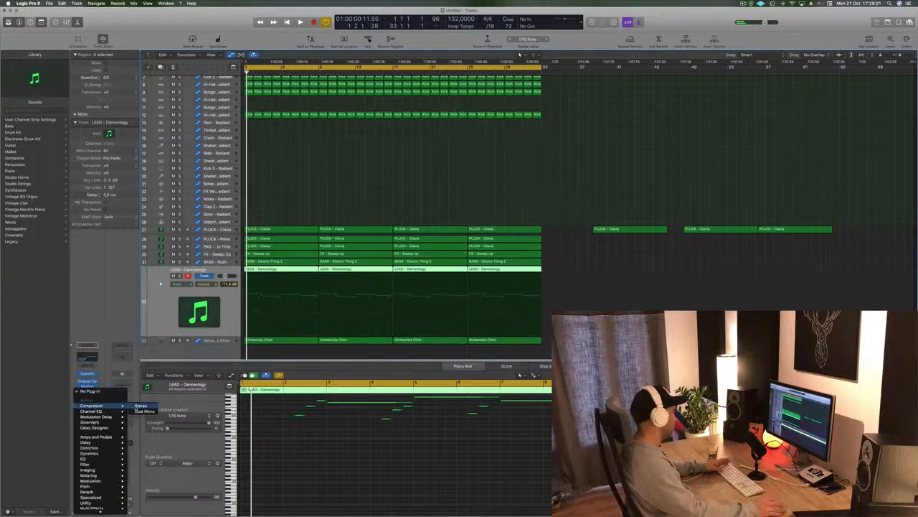
click(137, 407)
drag(194, 15, 488, 113)
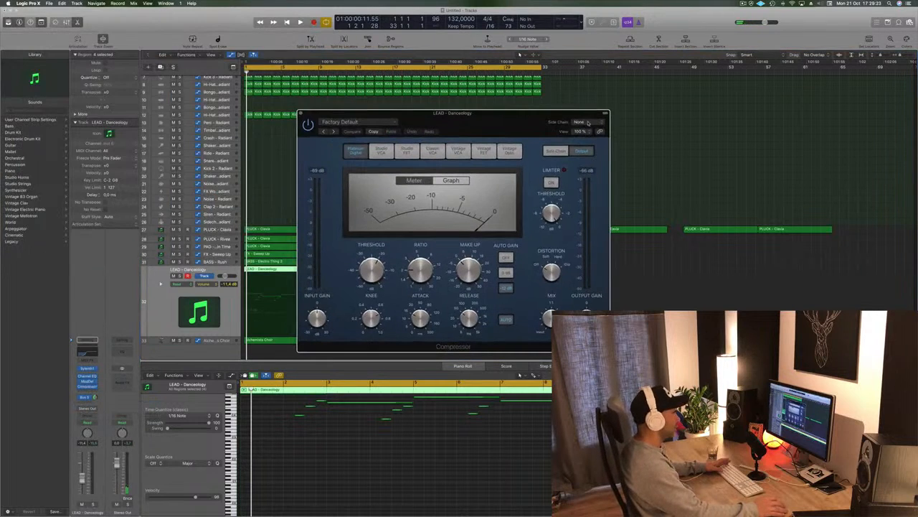
Set the lead compressor's side chain source to Bus 6 and its threshold to -17.5 dB during playback, then stop and close it.
mouse_move(581, 142)
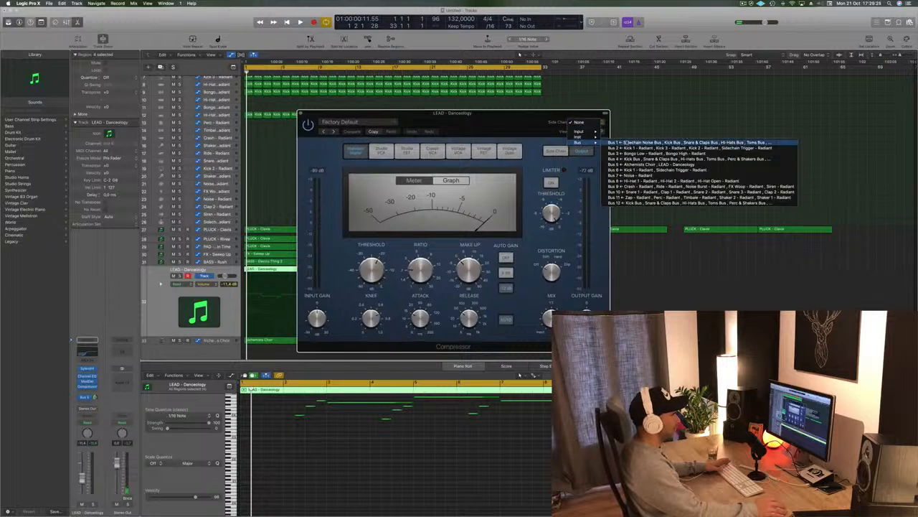
click(656, 170)
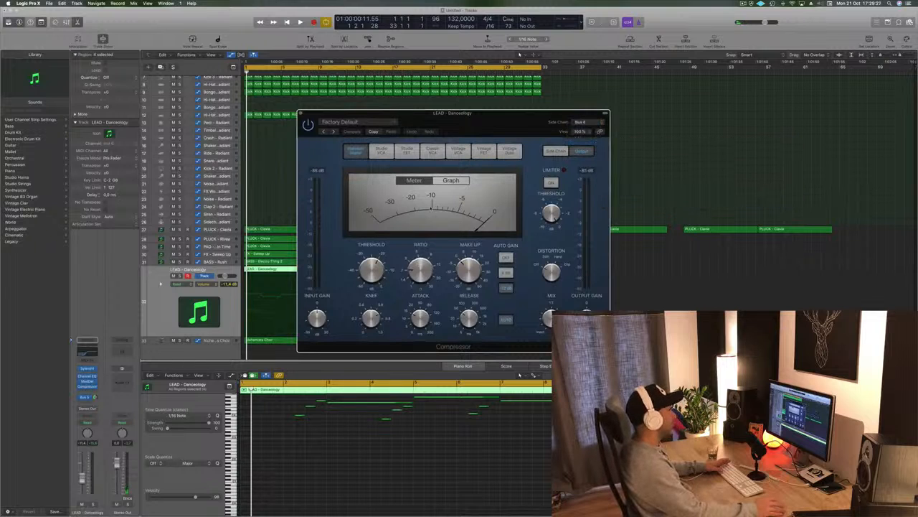
key(space)
drag(429, 263, 431, 255)
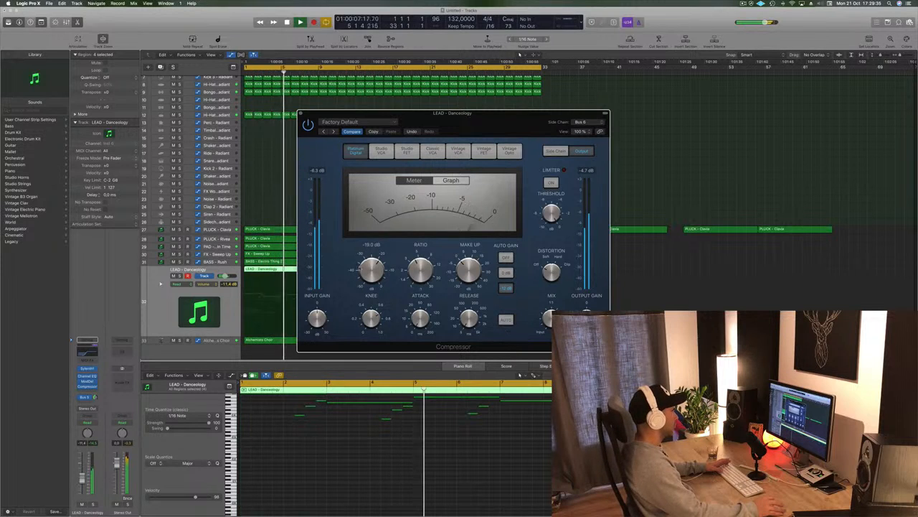
drag(369, 269, 370, 271)
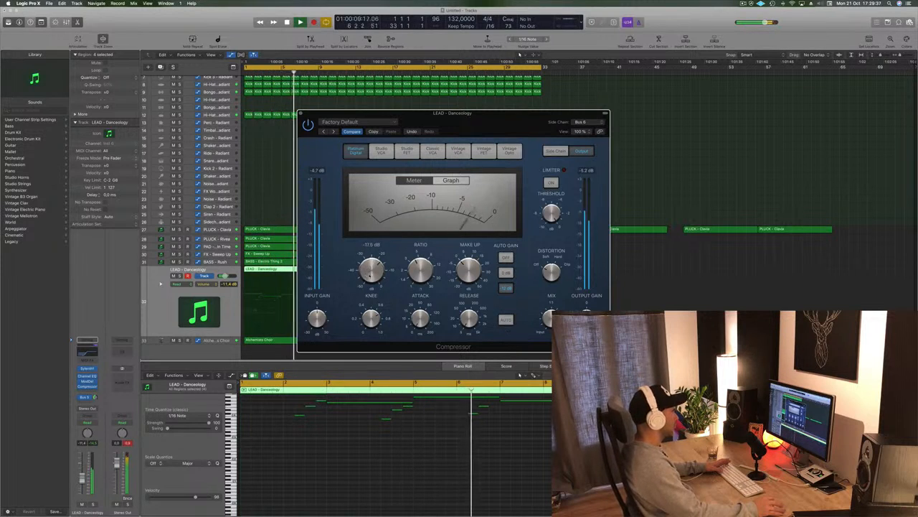
drag(472, 115, 597, 113)
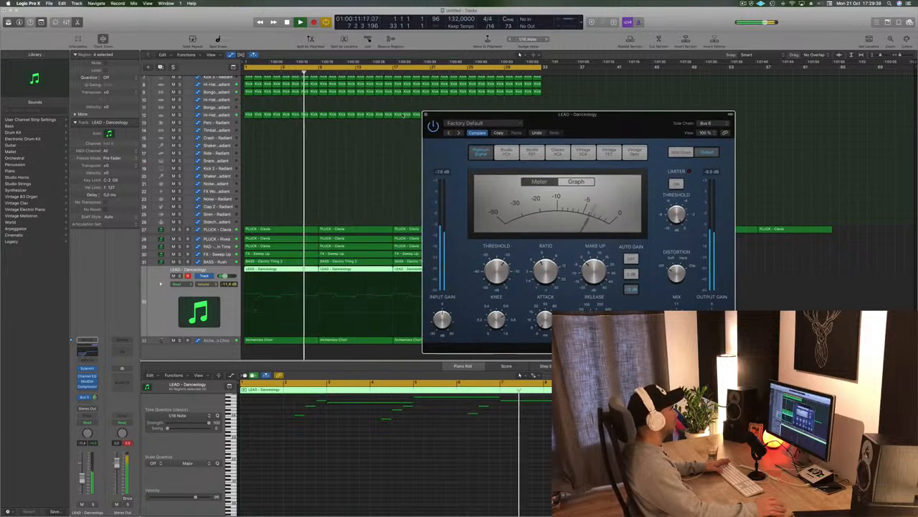
key(space)
click(426, 112)
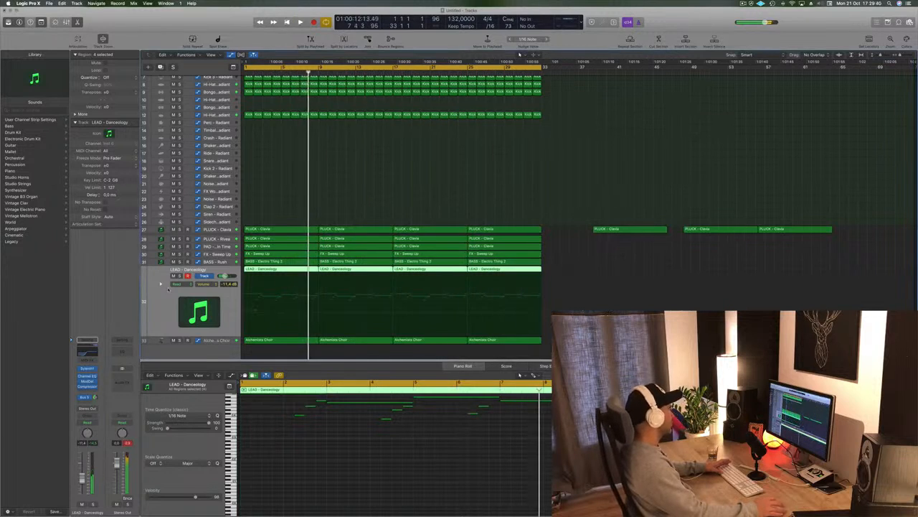
Lower the LEAD - Danceology track volume to about -13 dB during playback and restart the song.
key(space)
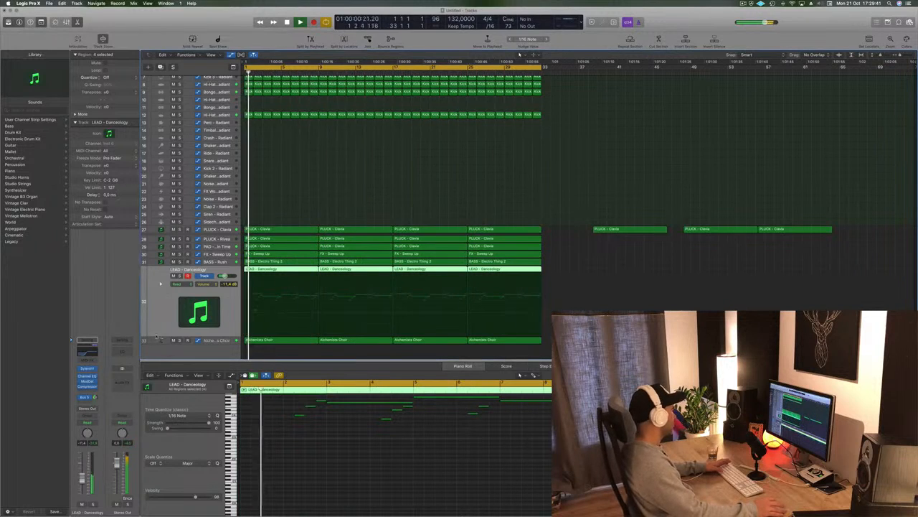
drag(82, 476, 82, 483)
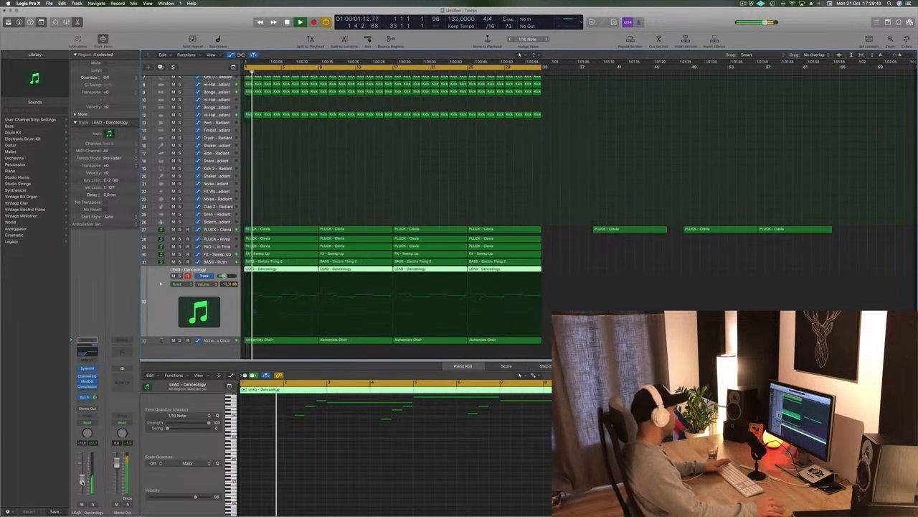
key(space)
key(space)
Audition the PLUCK - Clavia track in solo and in the mix, looking over its automation and the arrangement.
click(224, 230)
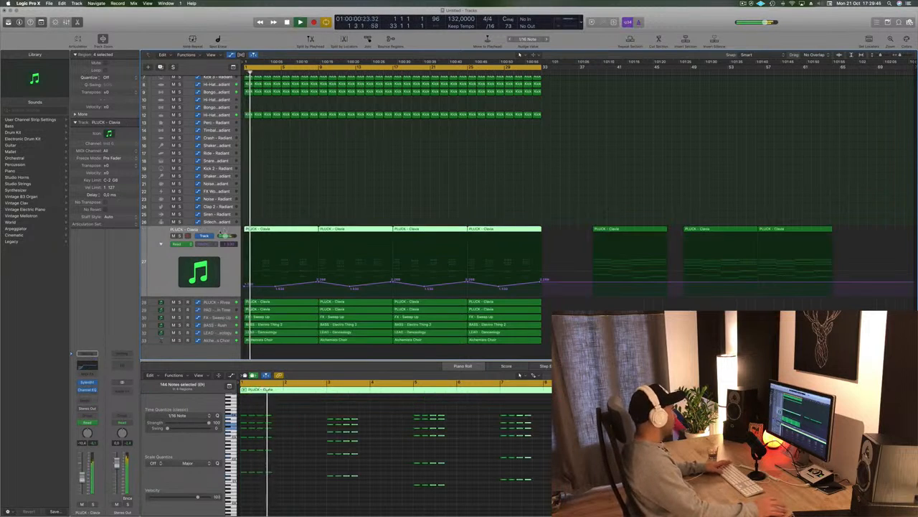
click(180, 236)
click(180, 236)
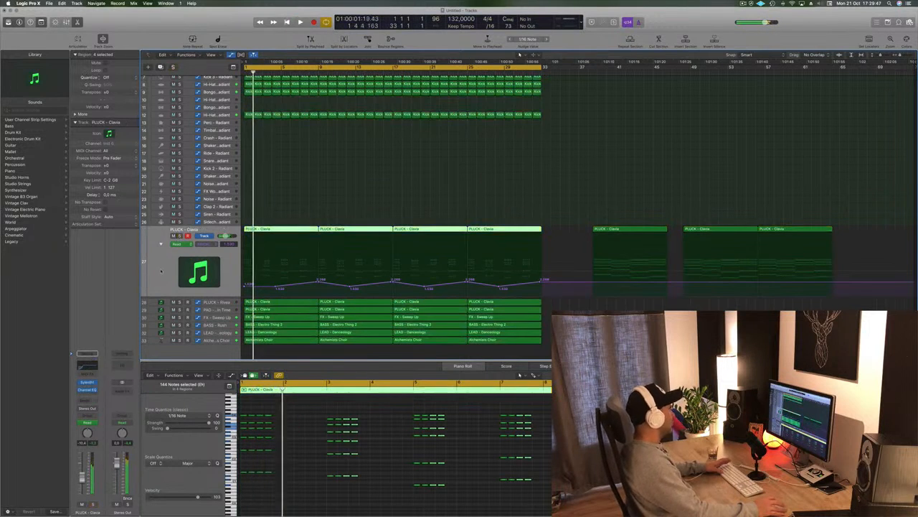
key(space)
key(space)
key(z)
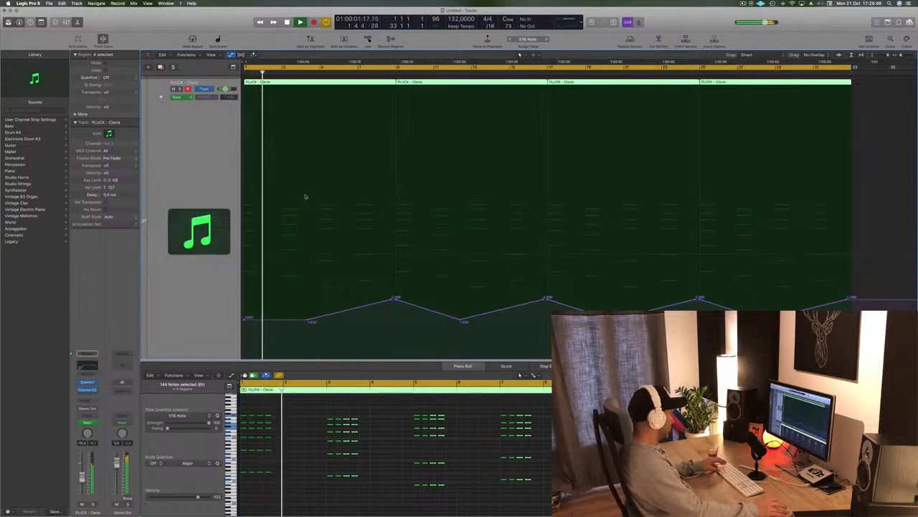
key(z)
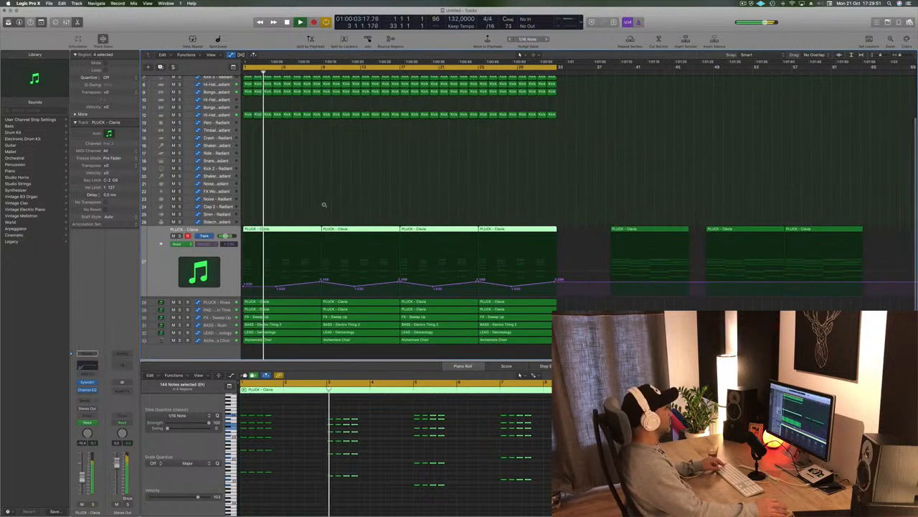
scroll(325, 165, up, 4)
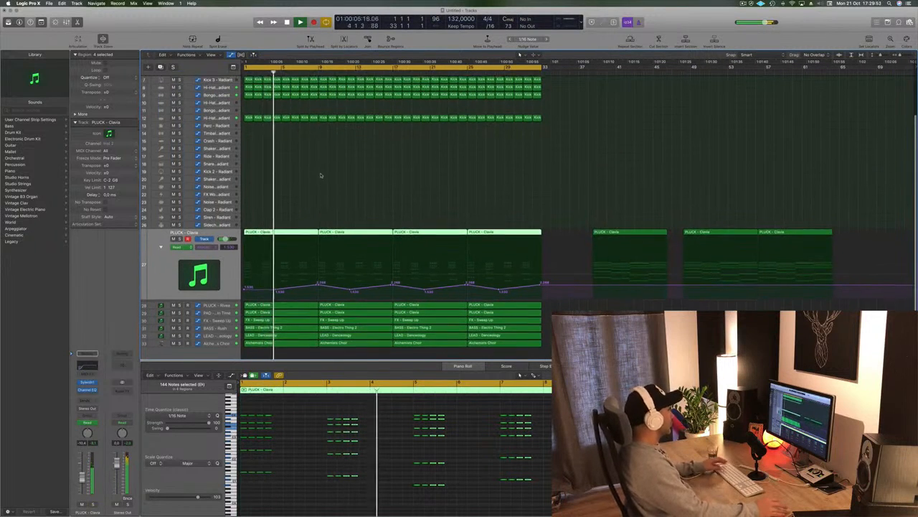
scroll(332, 196, up, 4)
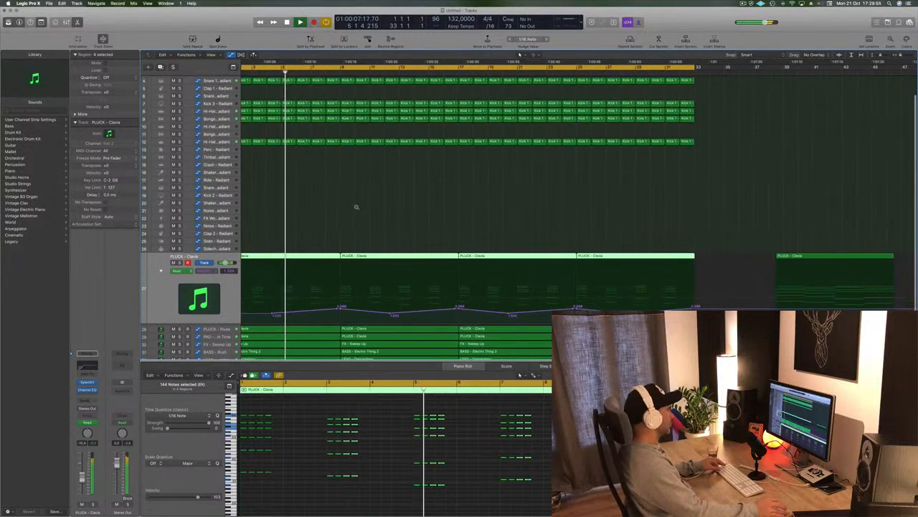
scroll(357, 206, down, 3)
scroll(229, 328, down, 4)
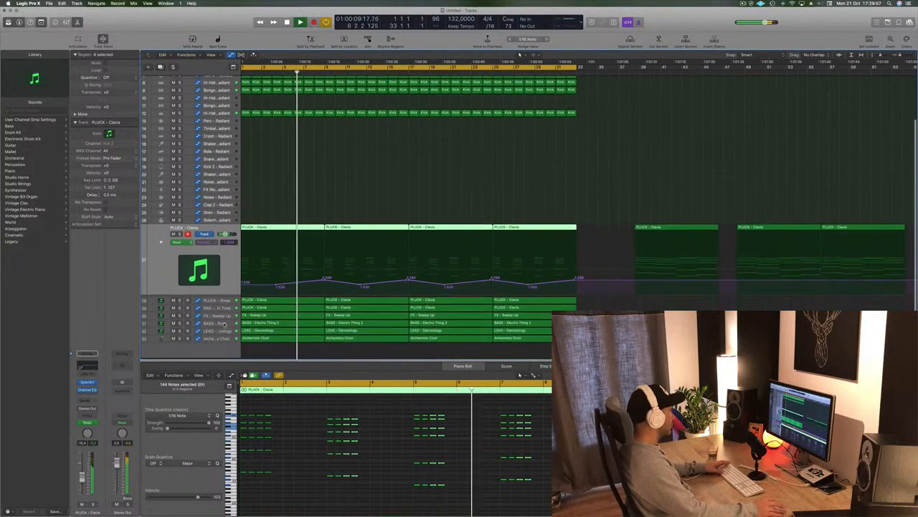
Check the FX - Sweep Up track in solo, then listen to BASS - Rush and LEAD - Danceology in the full mix.
click(214, 315)
key(Return)
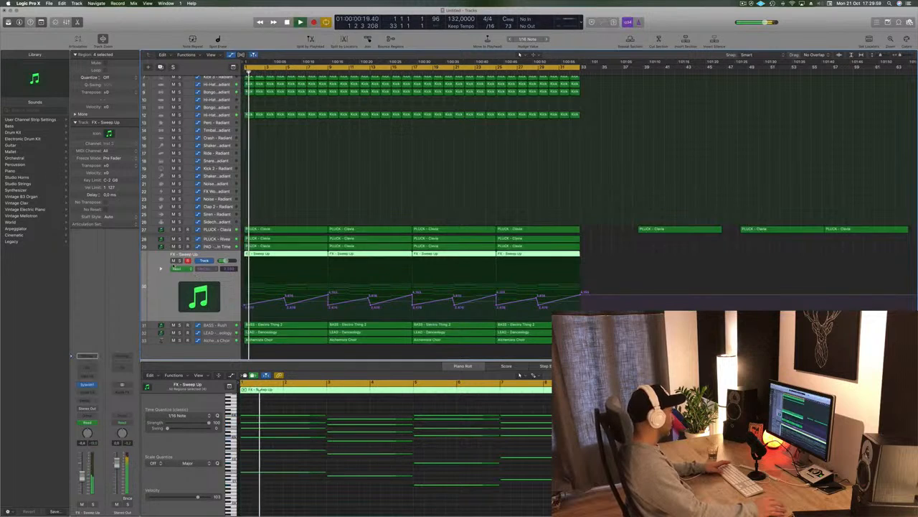
click(181, 261)
click(180, 260)
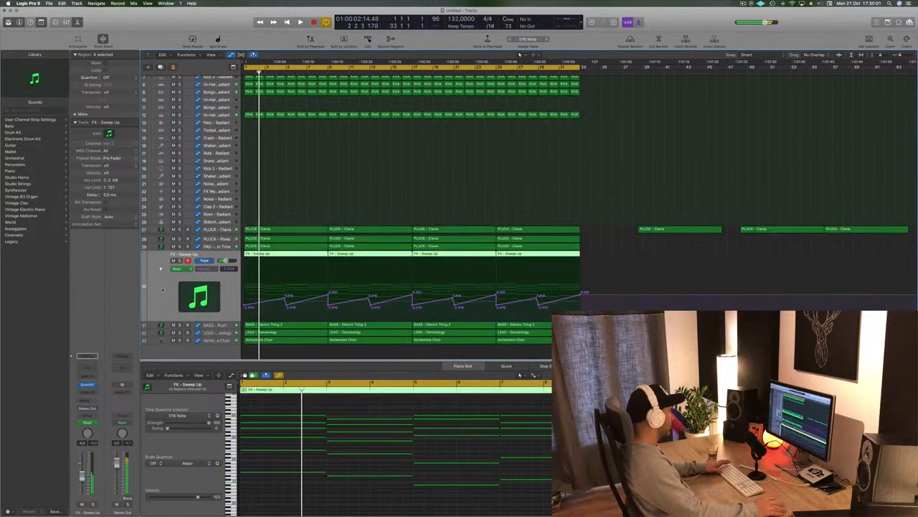
click(216, 324)
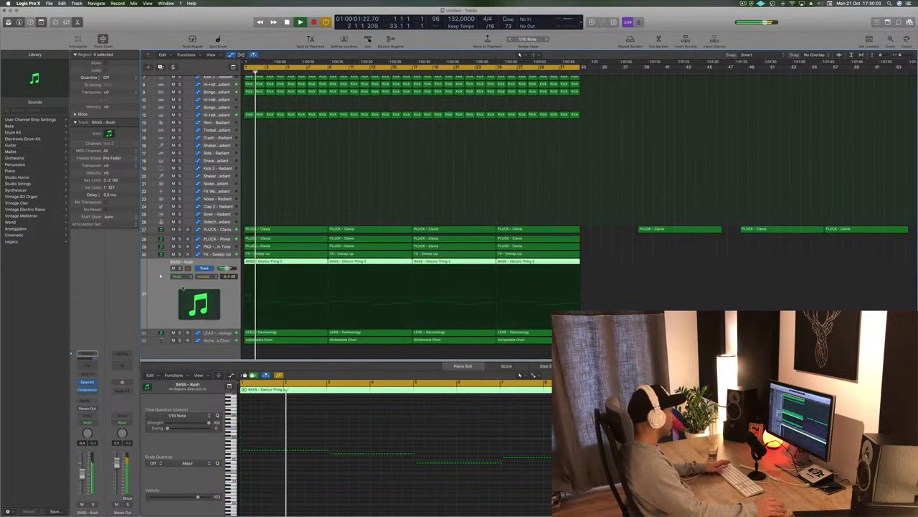
click(215, 332)
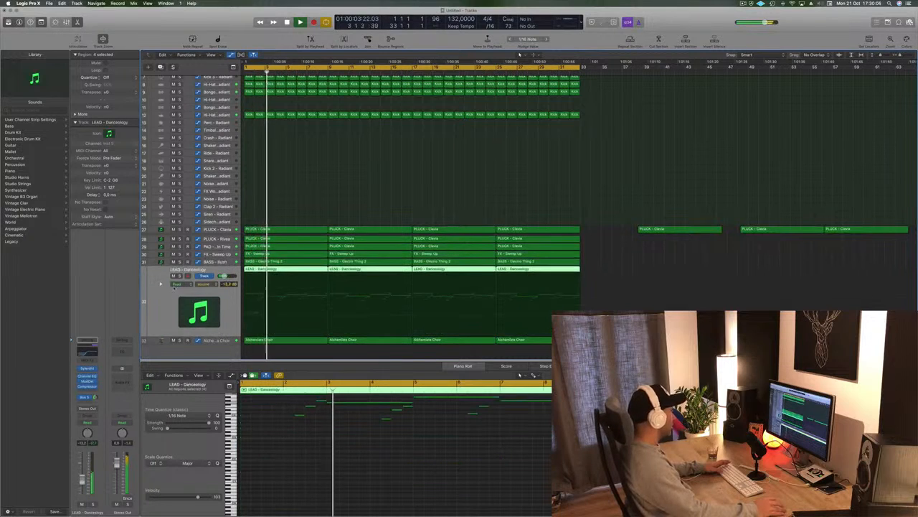
Raise the Alchemists Choir volume to about -8.8 dB and add a Channel EQ with a 24 dB/Oct low cut at 250 Hz.
click(216, 340)
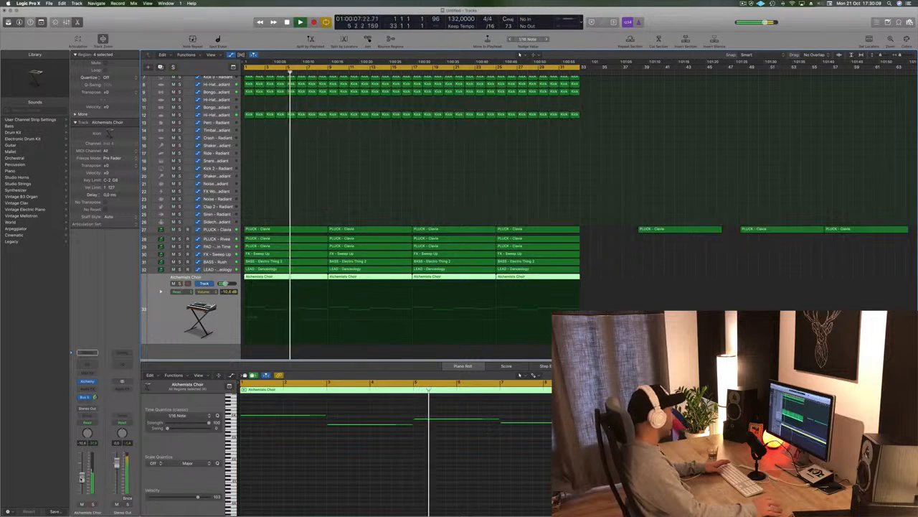
click(86, 353)
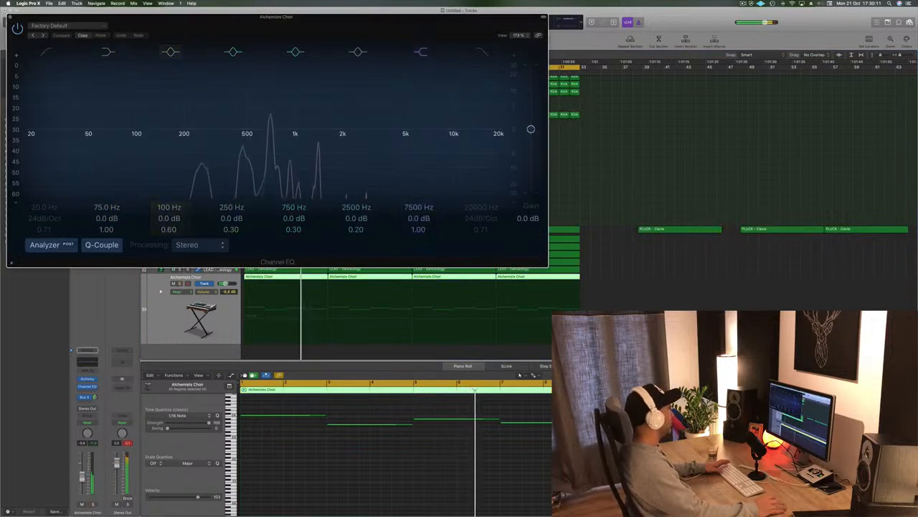
drag(74, 133, 199, 133)
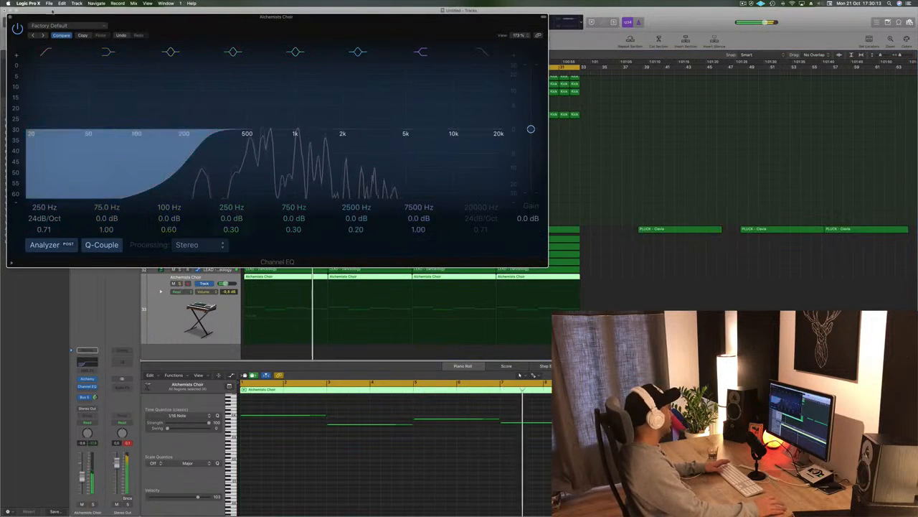
key(super+w)
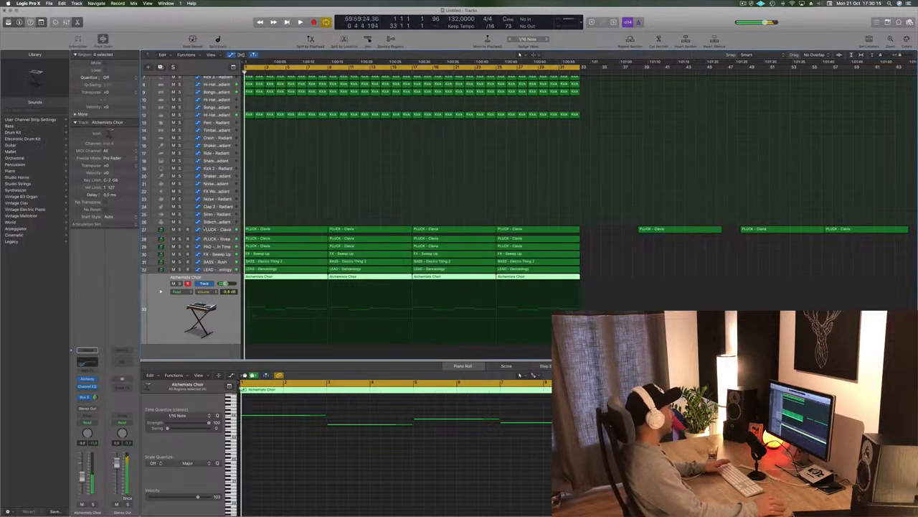
Solo the PLUCK - Clavia and PLUCK - Rivea tracks together during playback and select PLUCK - Rivea.
click(207, 228)
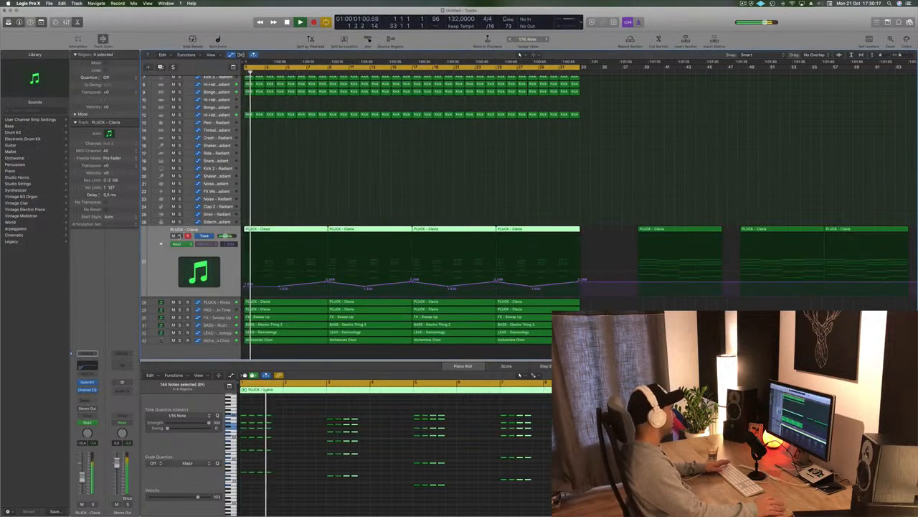
click(179, 235)
click(179, 235)
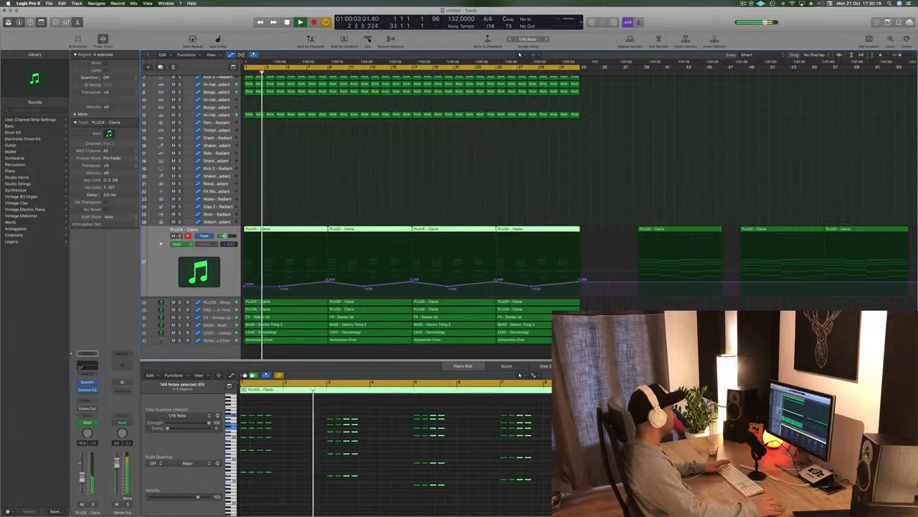
click(179, 236)
click(179, 302)
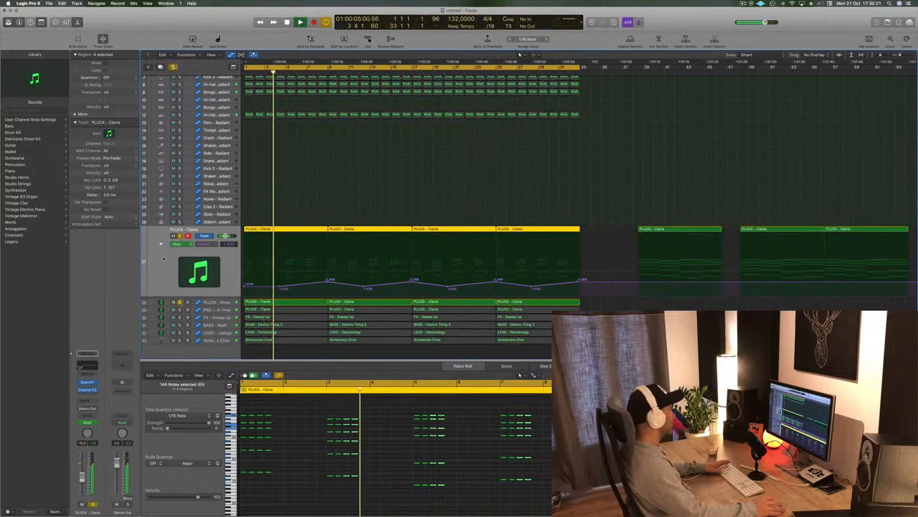
click(226, 302)
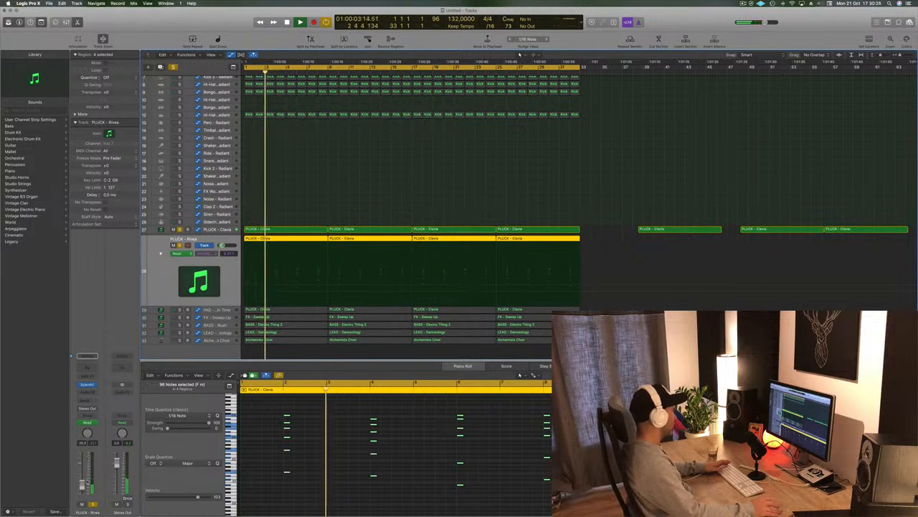
Add PAD - Back In Time, FX - Sweep Up and BASS - Rush to the soloed plucks during playback.
click(225, 311)
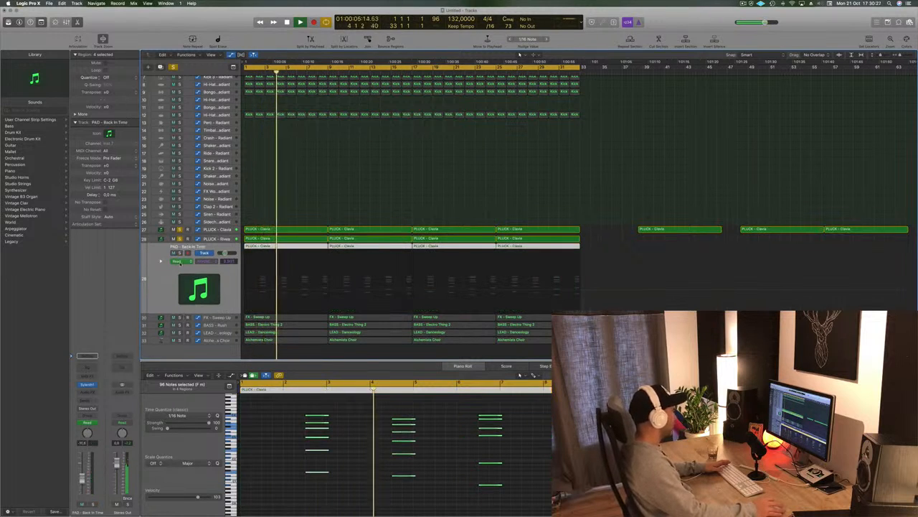
key(Return)
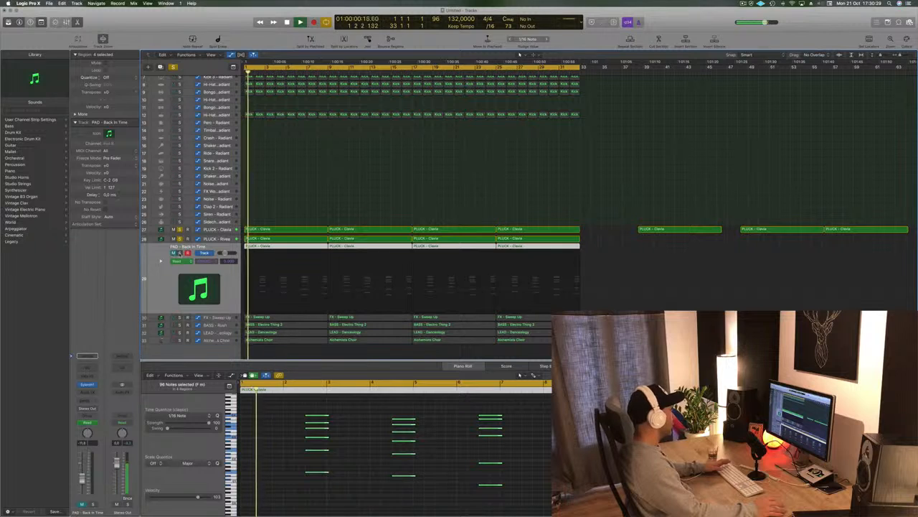
key(ctrl+m)
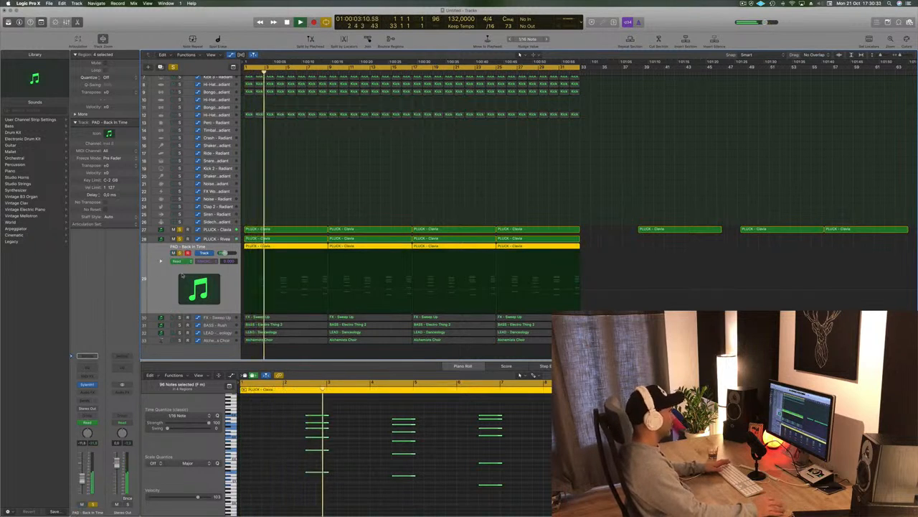
click(151, 317)
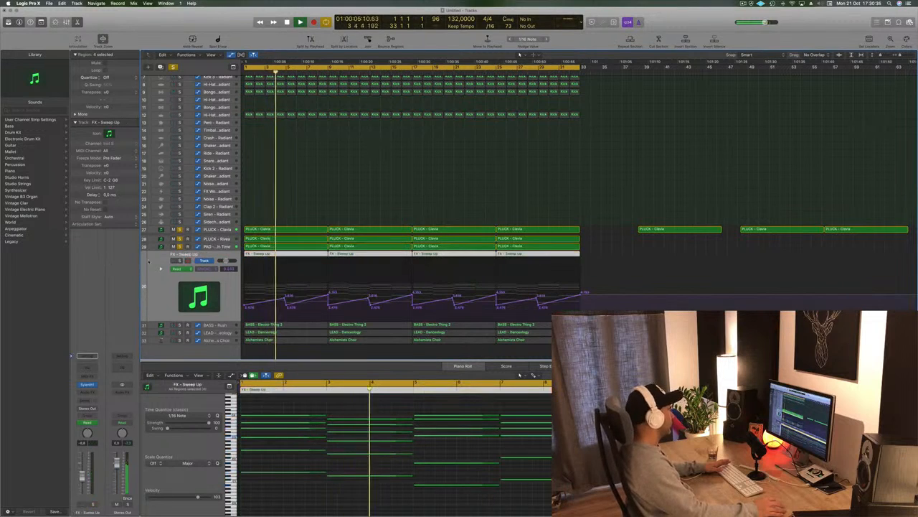
key(ctrl+m)
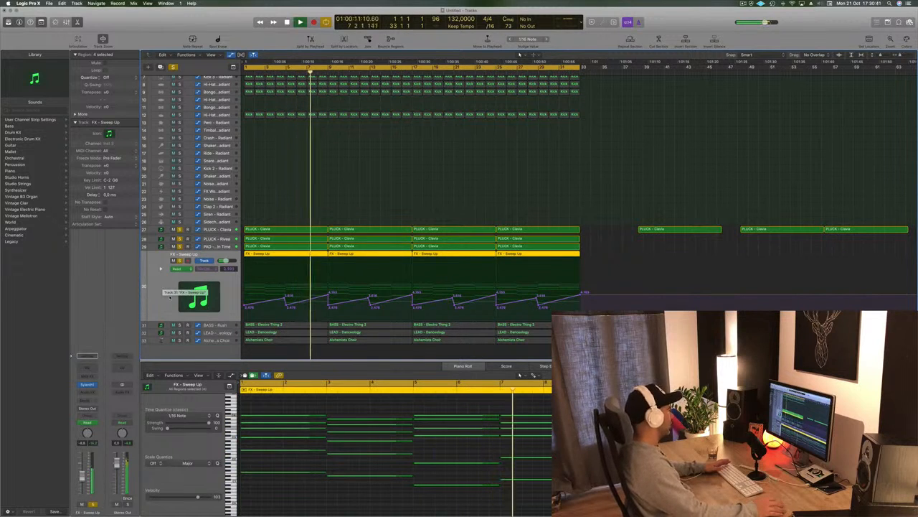
click(173, 325)
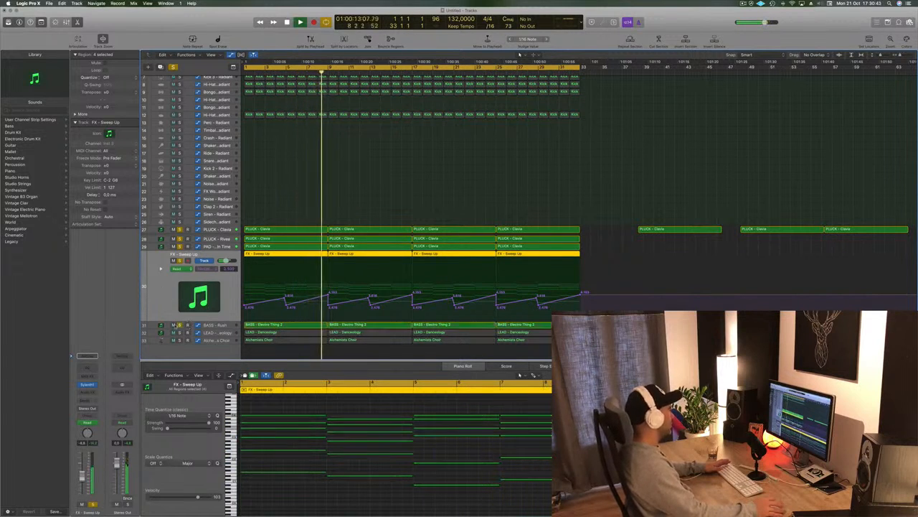
click(221, 327)
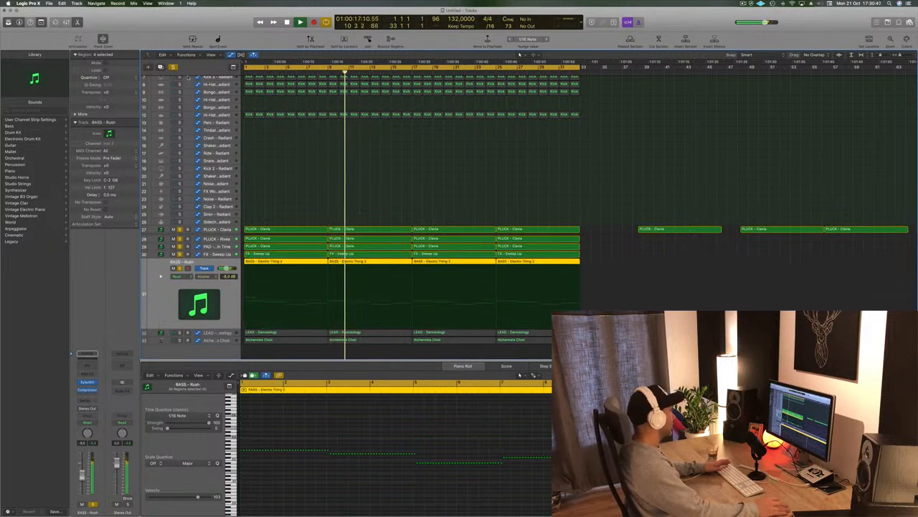
Add the Kick 1 - Radiant track to the soloed synth and bass tracks.
scroll(188, 77, up, 5)
scroll(228, 309, down, 5)
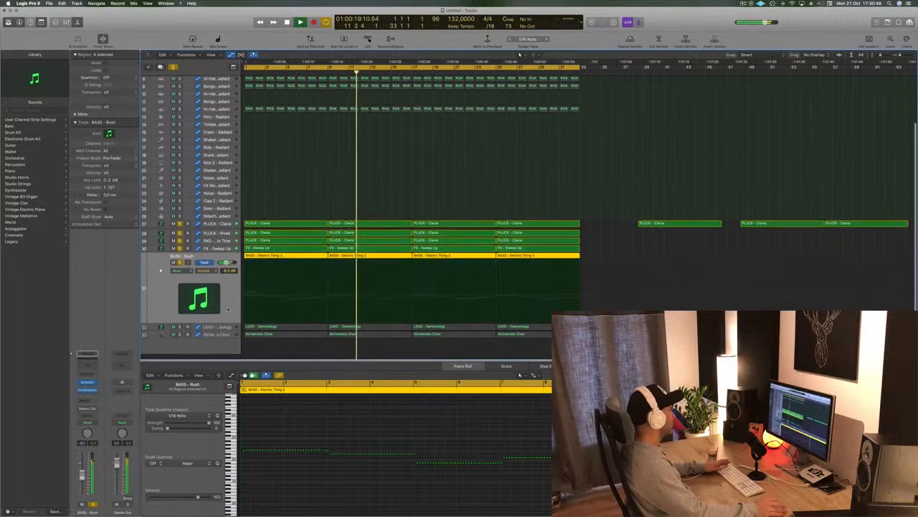
scroll(228, 310, up, 1)
scroll(191, 94, up, 7)
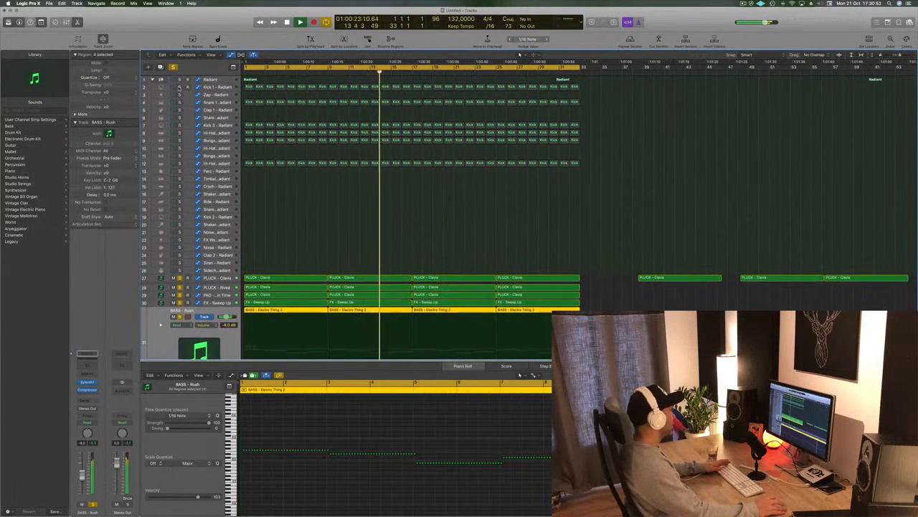
click(179, 87)
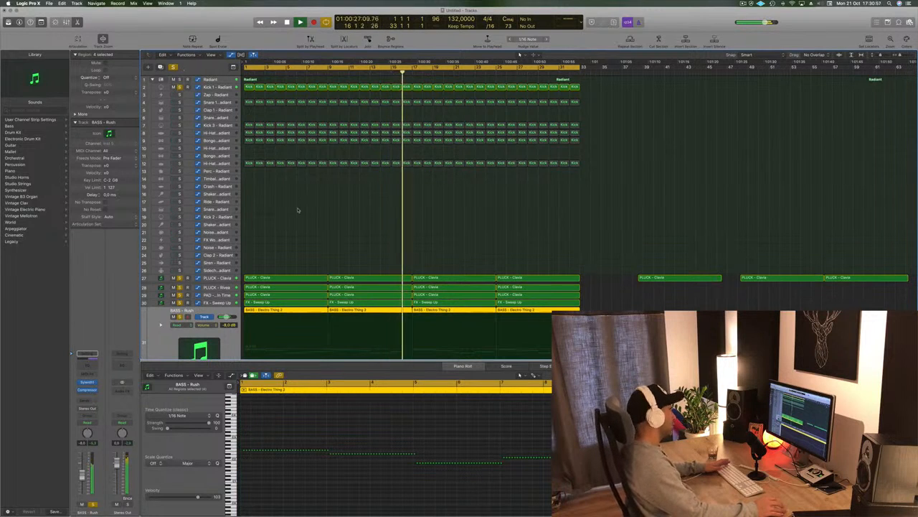
Clear all track solos and play the full mix from the beginning.
scroll(298, 209, down, 7)
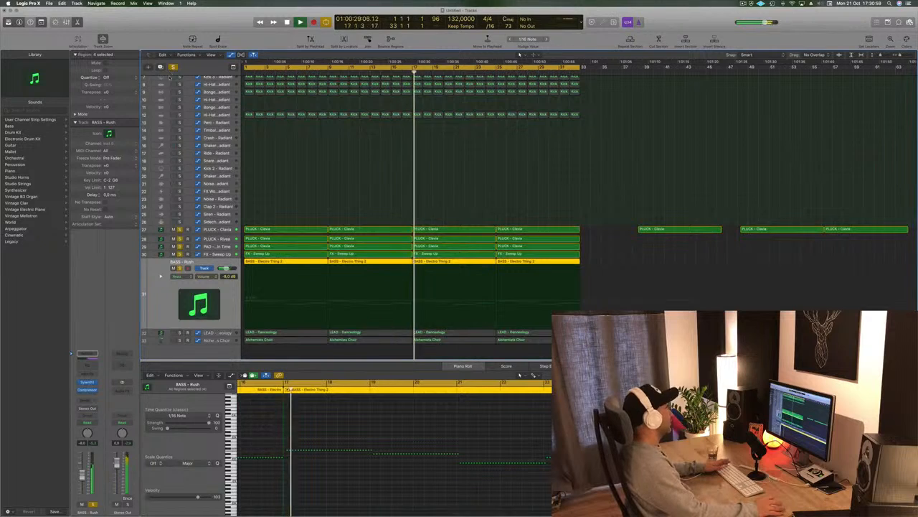
key(ctrl+s)
key(space)
key(space)
scroll(381, 202, up, 2)
scroll(381, 202, up, 5)
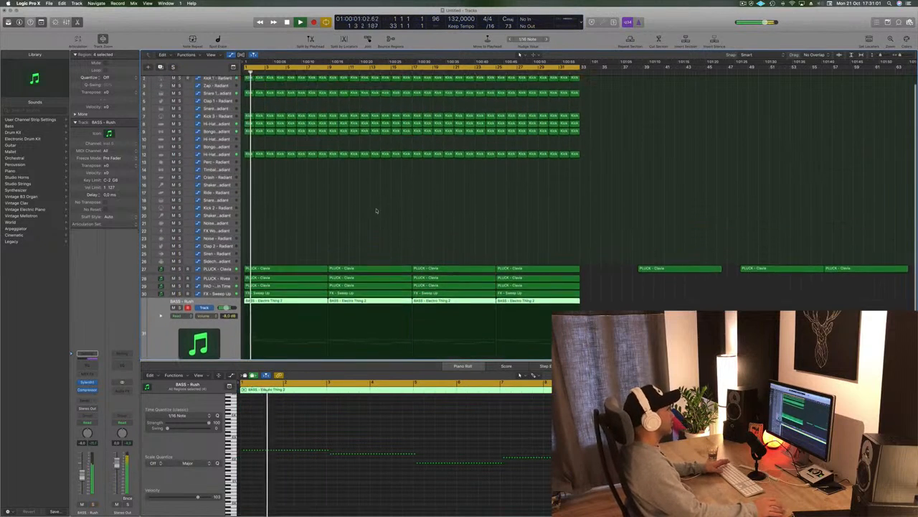
click(744, 4)
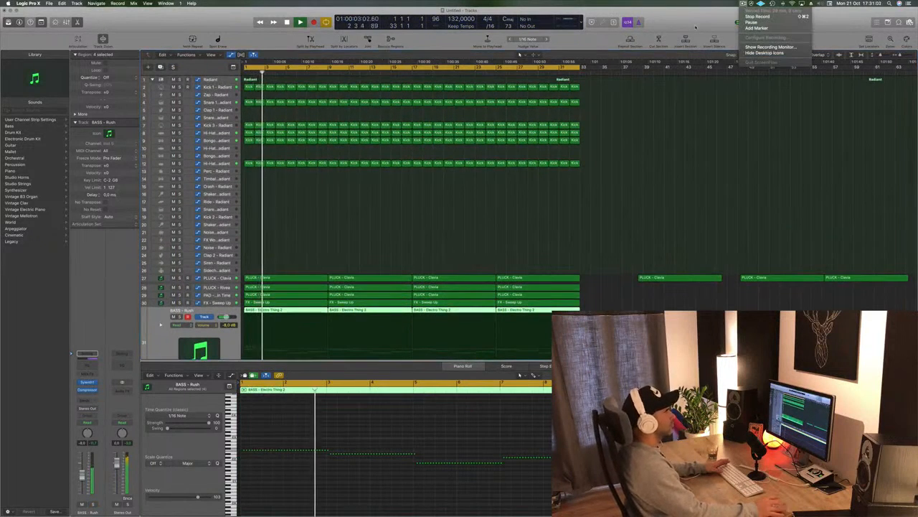
click(743, 4)
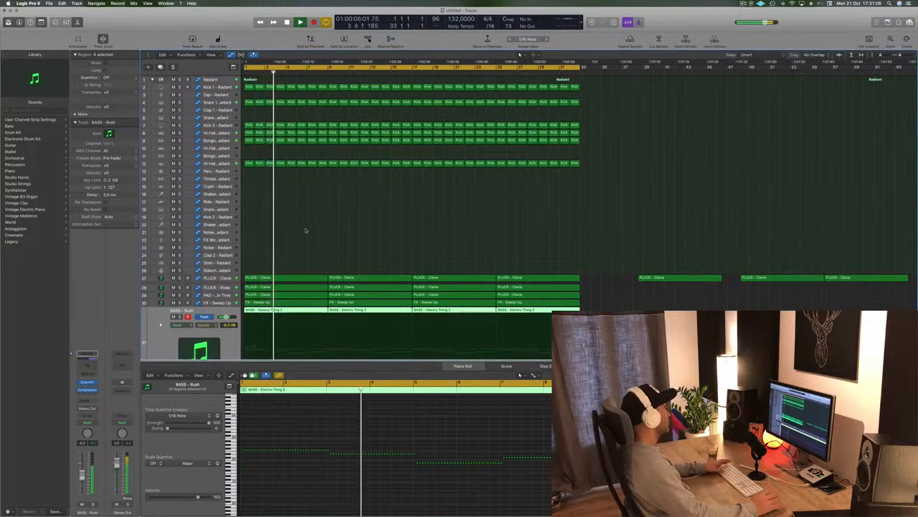
Copy the first region of the hi-hat track 12 to bar 1 of the Shaker 2 track 16 and inspect its notes.
click(262, 212)
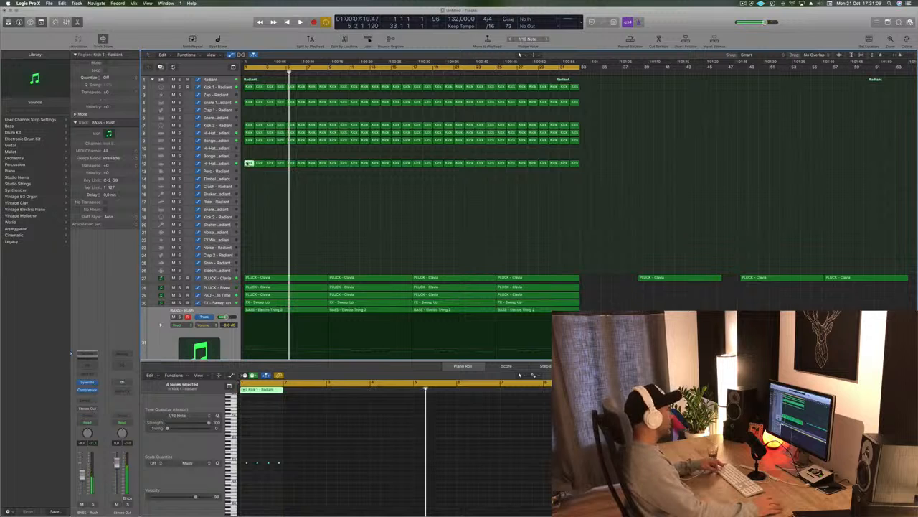
drag(249, 163, 249, 194)
drag(246, 471, 244, 470)
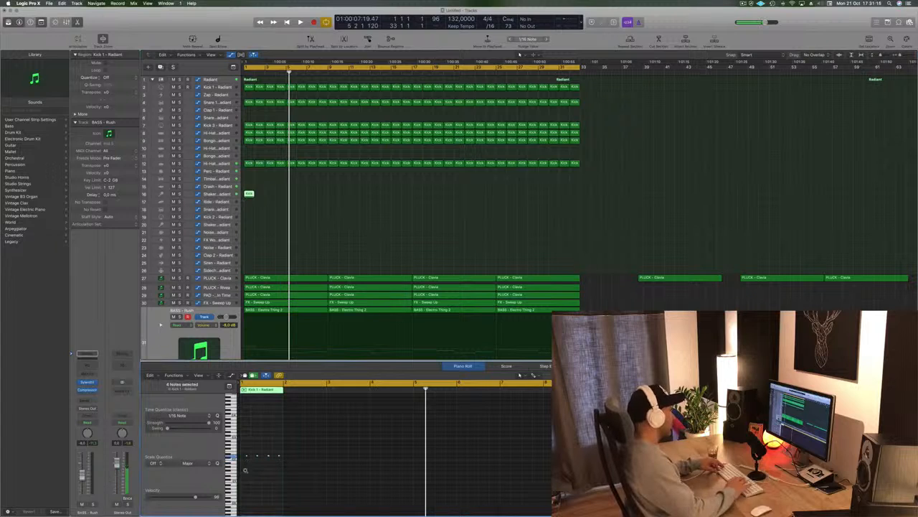
key(z)
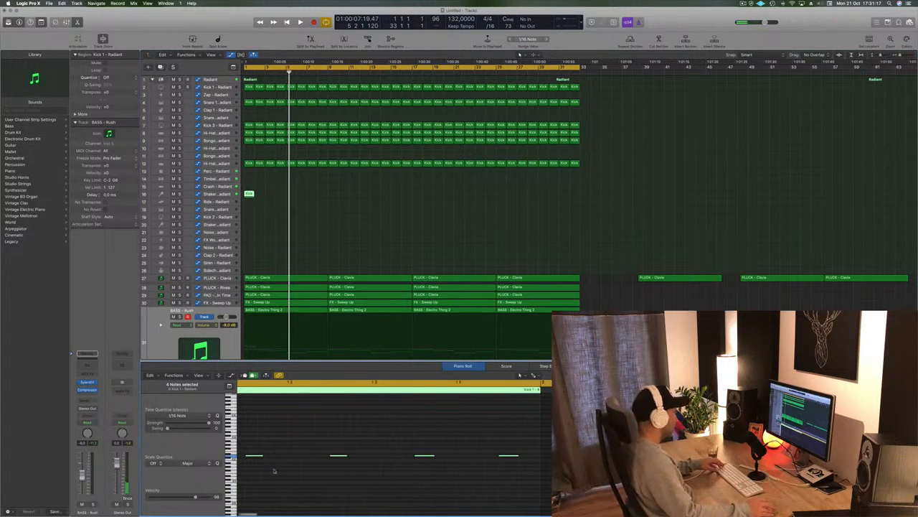
Try shifting the four shaker notes onto the beats during playback and return them to the off-beats.
drag(281, 457, 249, 459)
key(space)
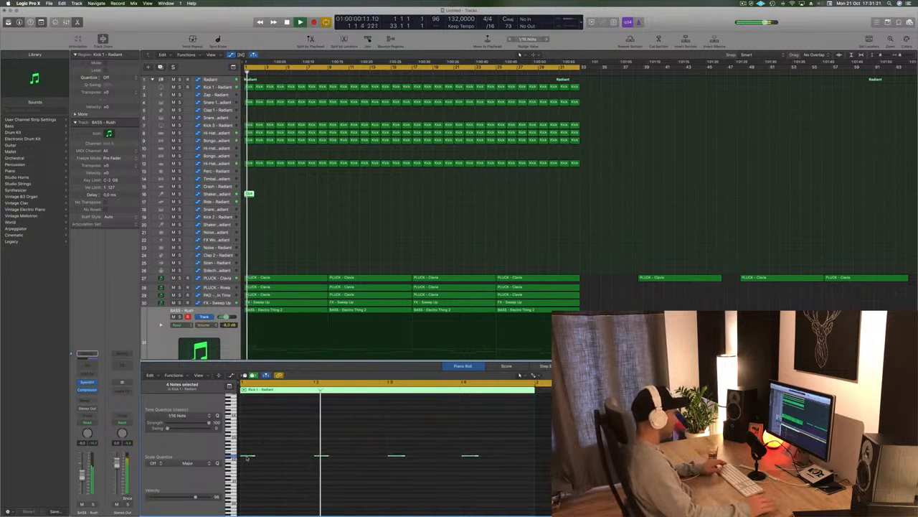
key(space)
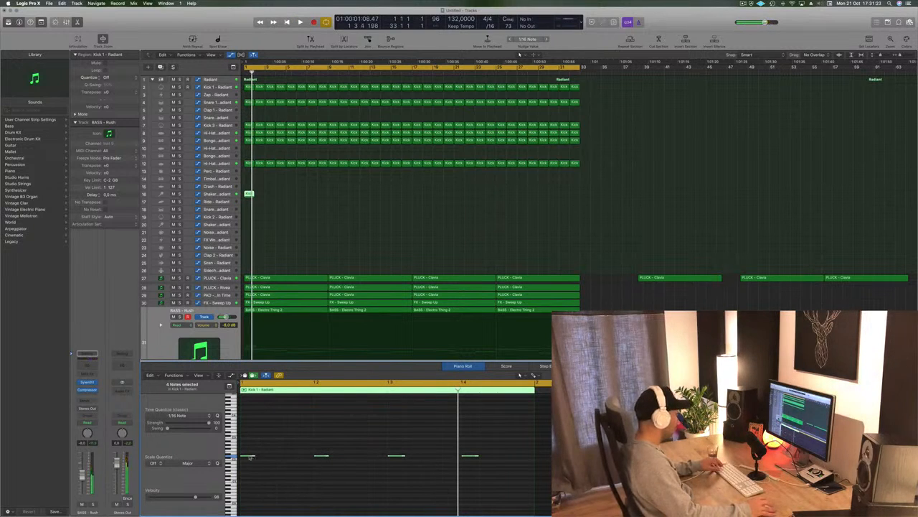
drag(253, 457, 286, 459)
key(space)
scroll(340, 464, left, 5)
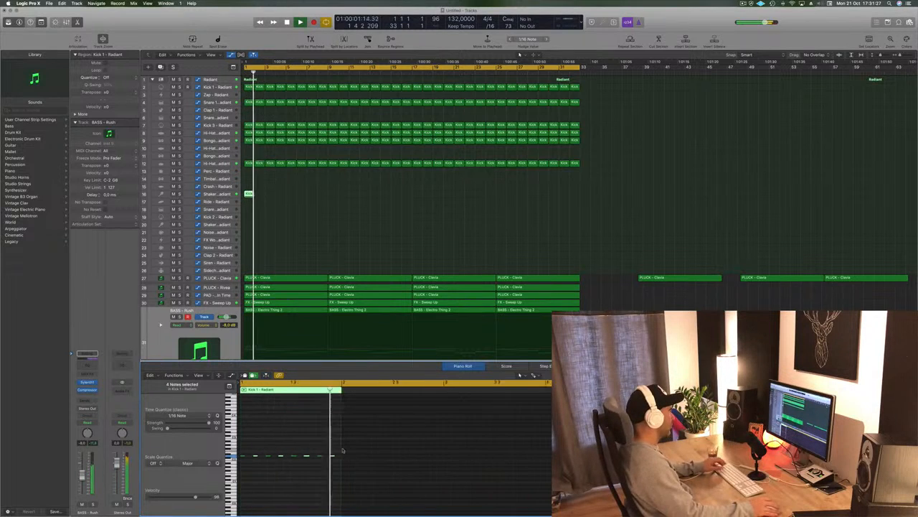
Duplicate the shaker region along its track until it fills the whole cycle range up to bar 33.
drag(249, 194, 290, 194)
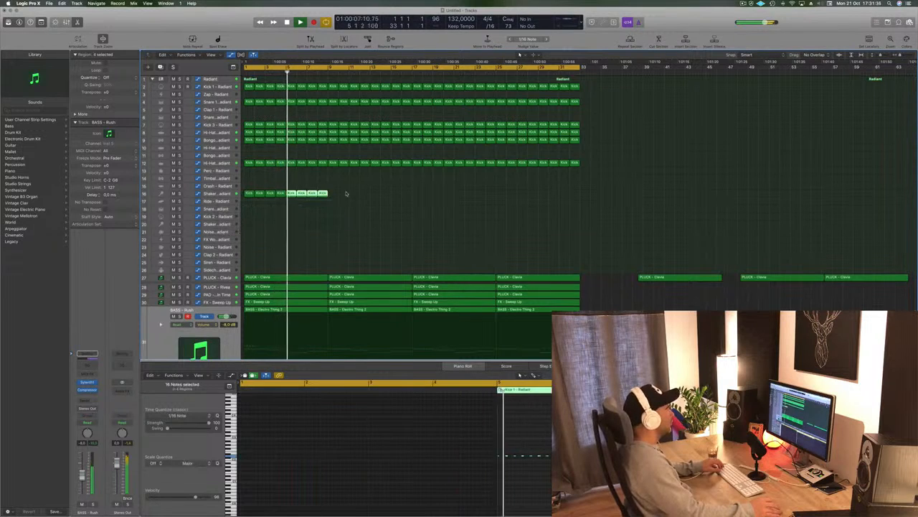
mouse_move(346, 194)
mouse_down()
mouse_move(249, 198)
mouse_move(334, 199)
mouse_up()
drag(446, 190, 420, 200)
Solo the Alchemists Choir and LEAD - Danceology tracks together and play them.
scroll(295, 238, down, 3)
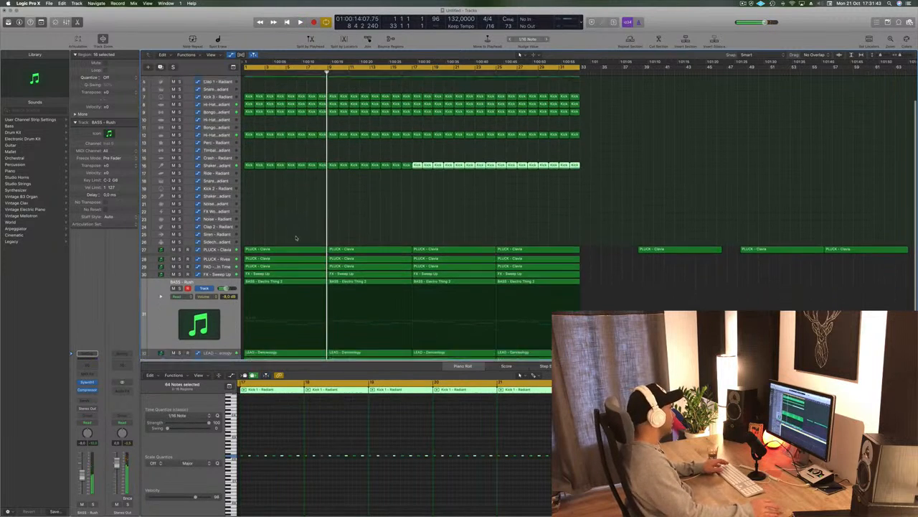
scroll(295, 238, down, 2)
click(213, 343)
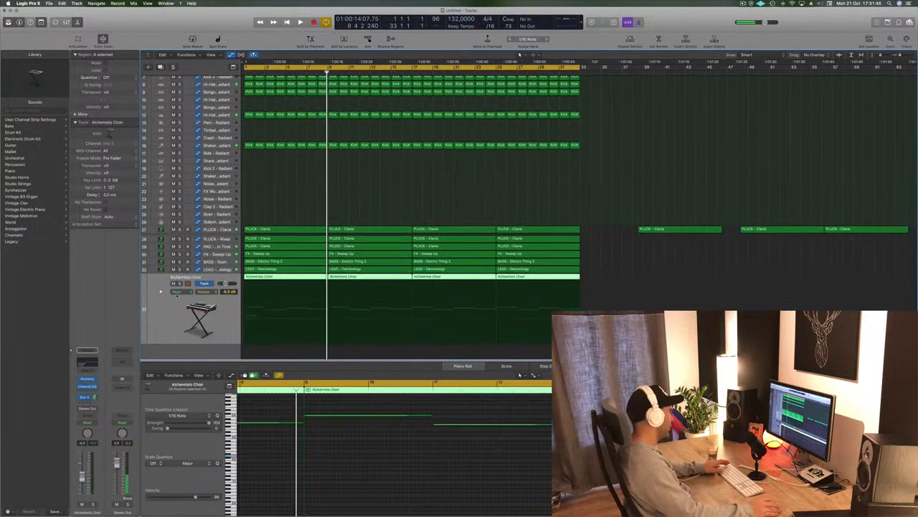
click(179, 284)
key(space)
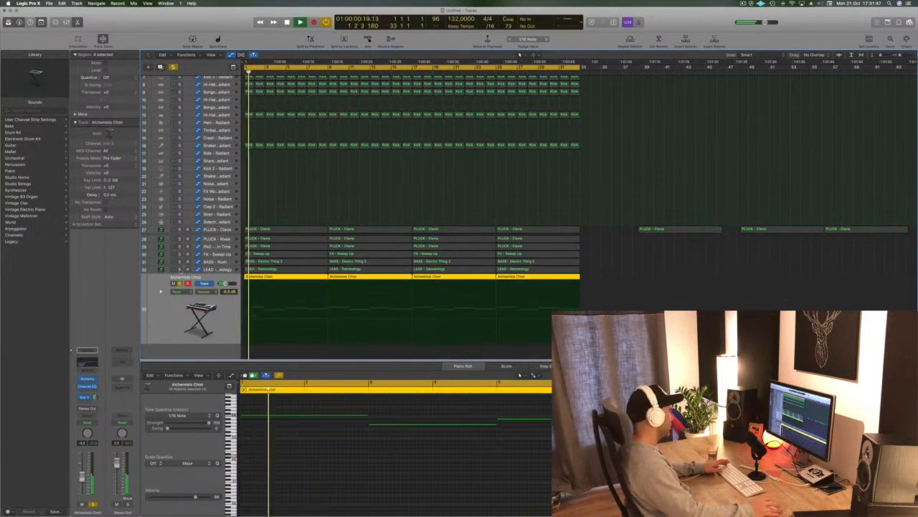
click(180, 269)
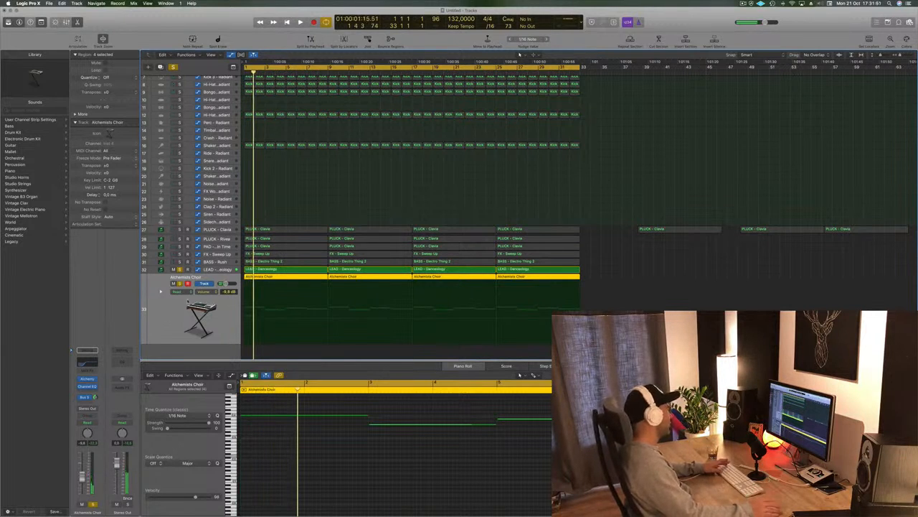
Examine the Channel EQ curve of LEAD - Danceology while it plays with the choir.
click(217, 271)
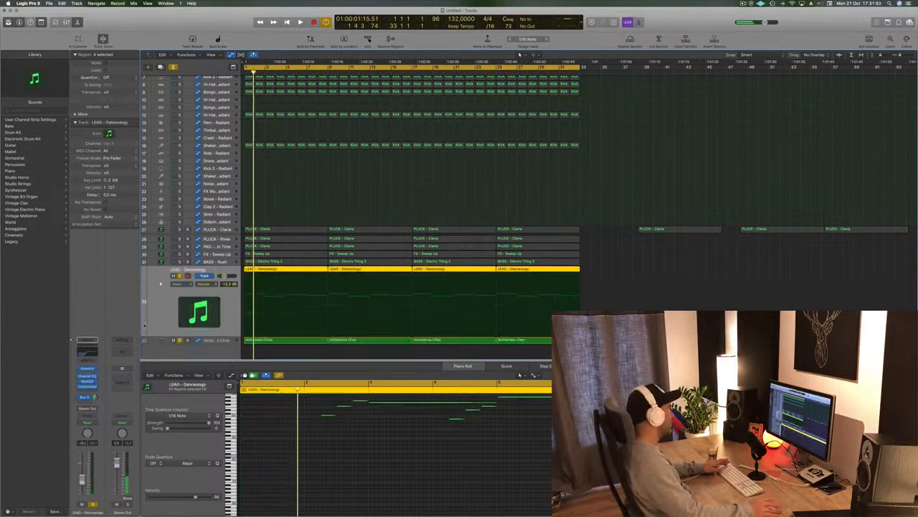
click(90, 353)
key(space)
drag(578, 70, 668, 60)
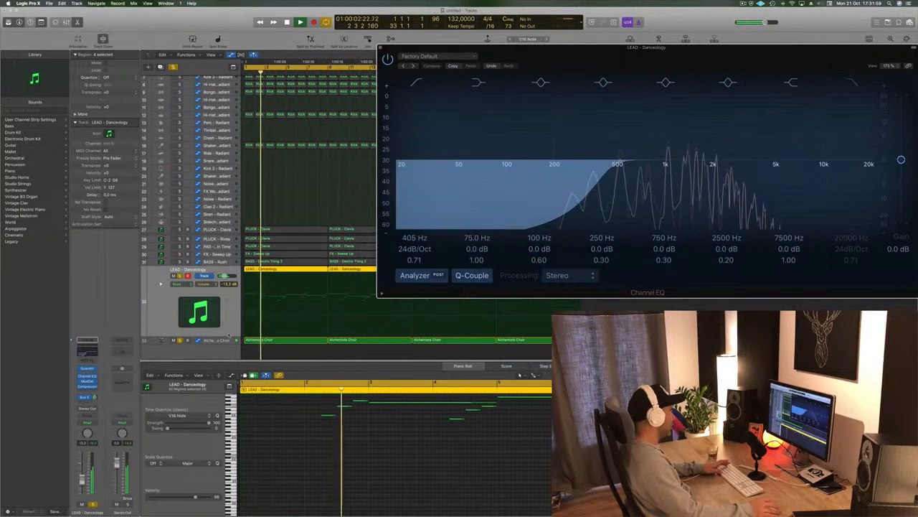
Raise the low cut in the Alchemists Choir Channel EQ to about 800 Hz.
click(219, 340)
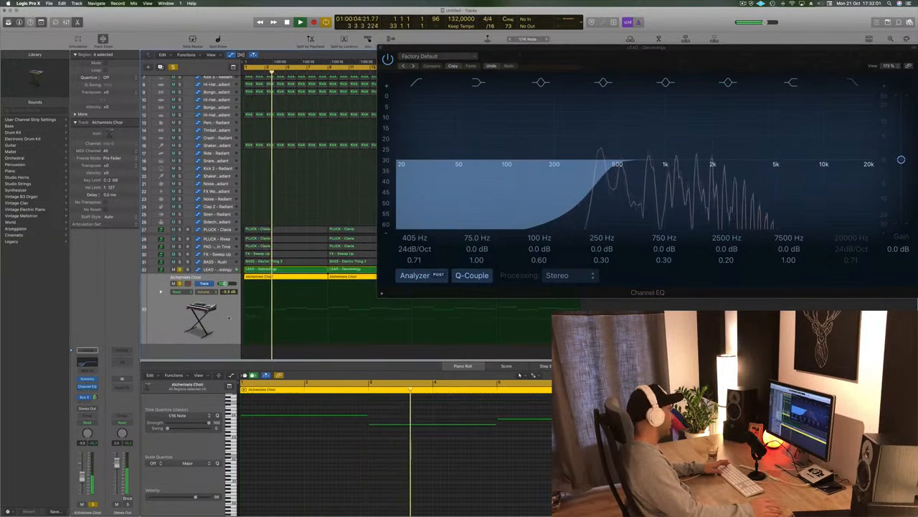
click(89, 386)
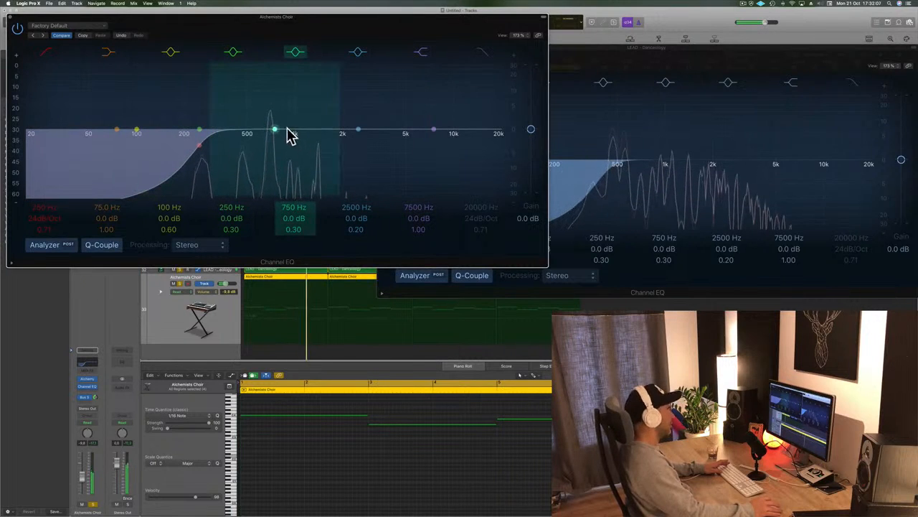
drag(244, 21, 427, 35)
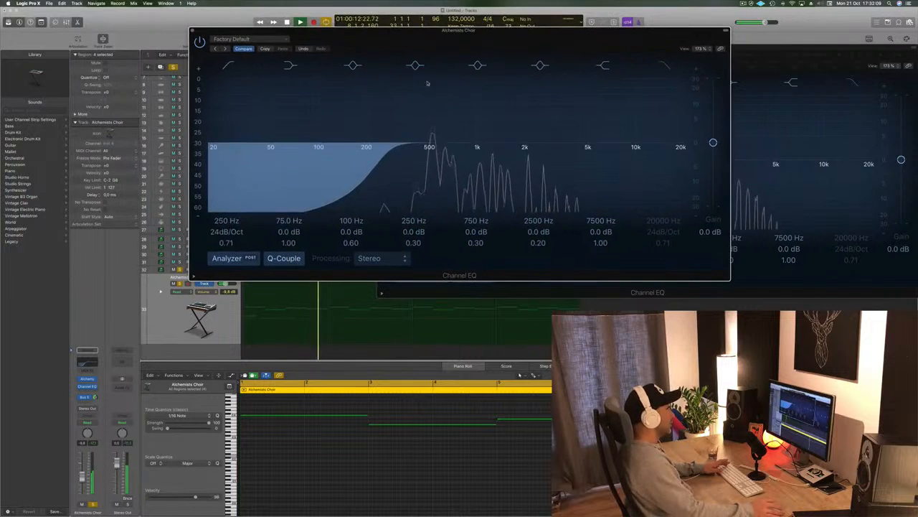
drag(394, 156, 460, 158)
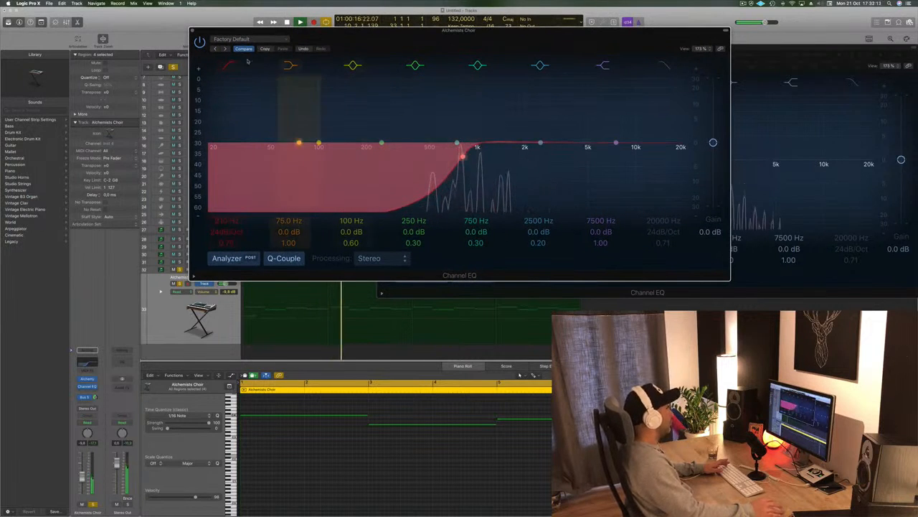
click(193, 33)
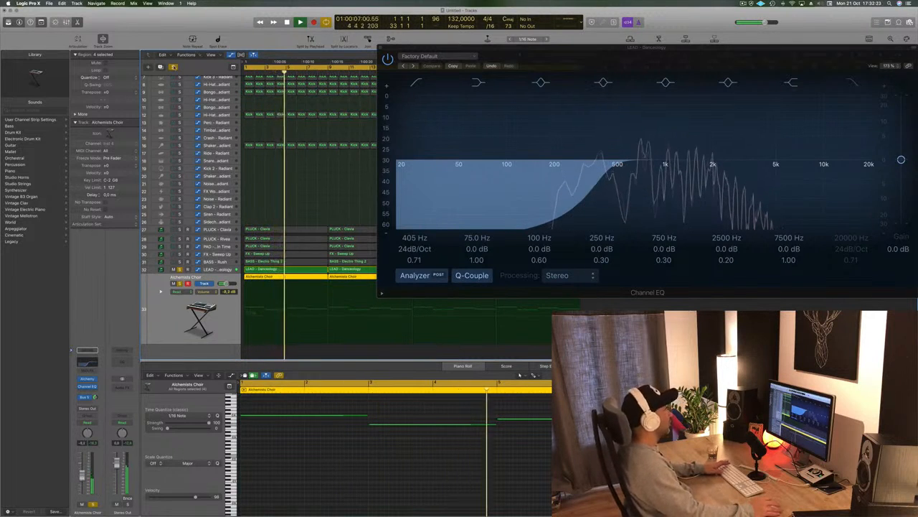
Clear the solos, play the full mix from the start and close the lead's Channel EQ.
click(174, 68)
key(Return)
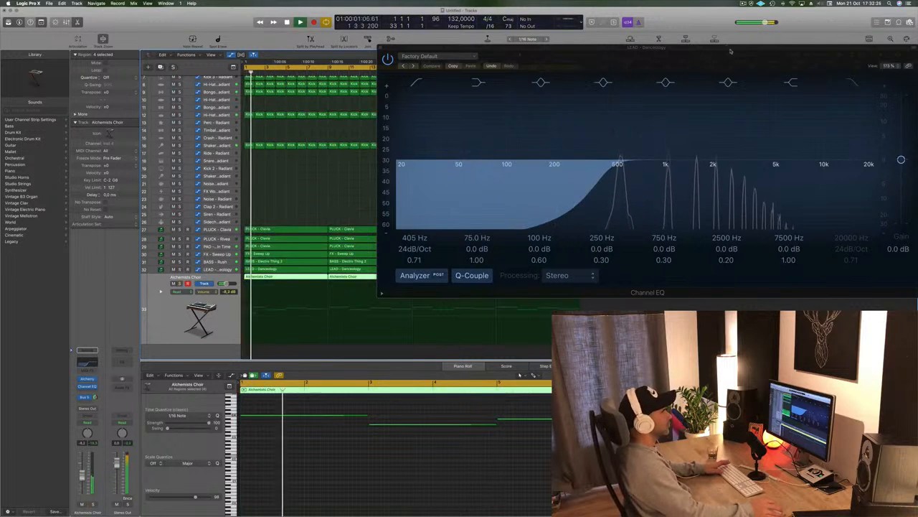
drag(730, 50, 494, 55)
click(145, 53)
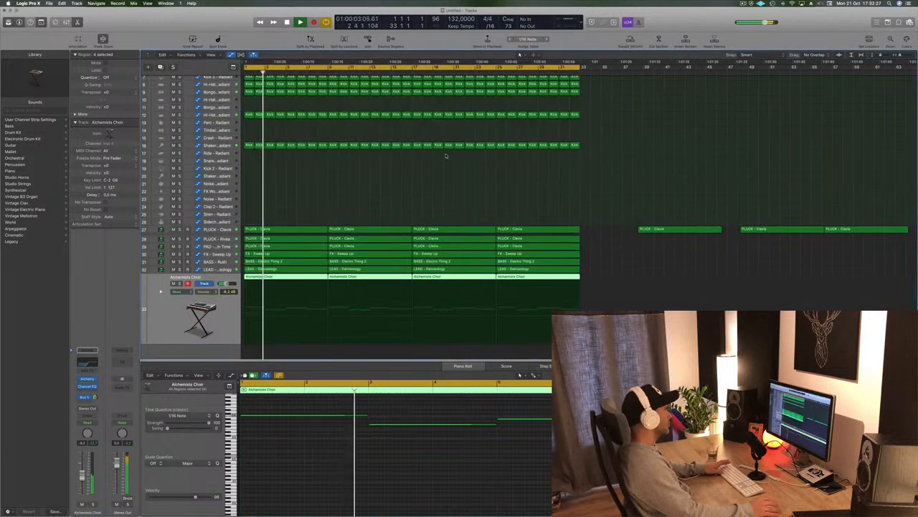
Play the mix from the start and open the Stereo Delay on the Shaker 2 - Radiant track.
key(space)
click(221, 145)
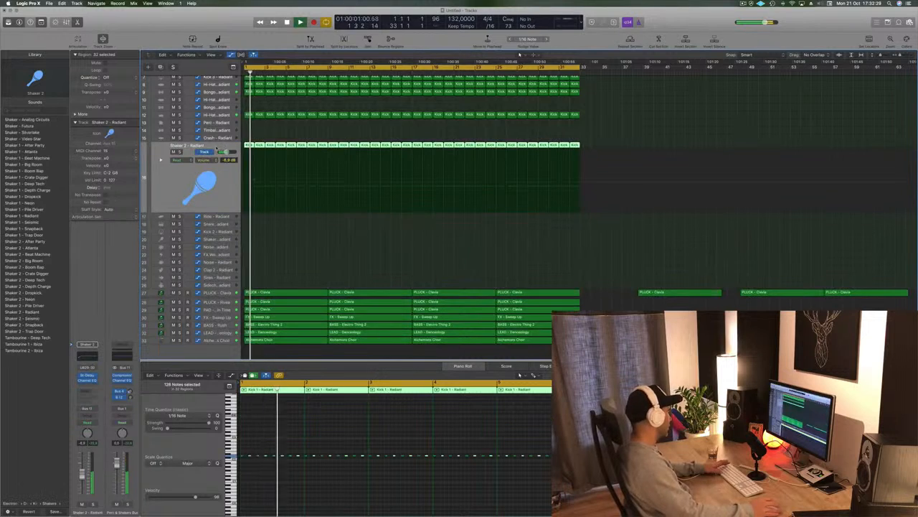
key(Return)
click(87, 375)
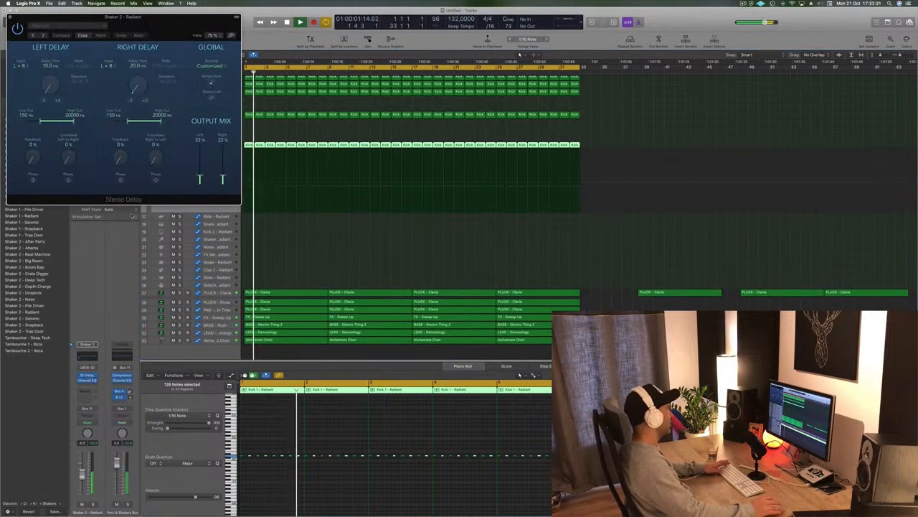
drag(178, 37, 373, 112)
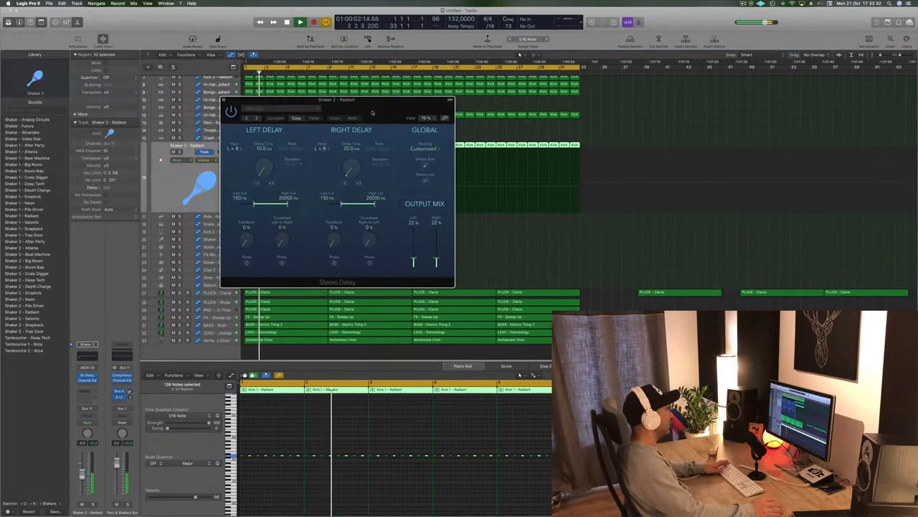
Audition Stereo Delay presets on the shaker during playback, settle on 1/16 Note, and close the plug-in.
click(246, 119)
click(246, 119)
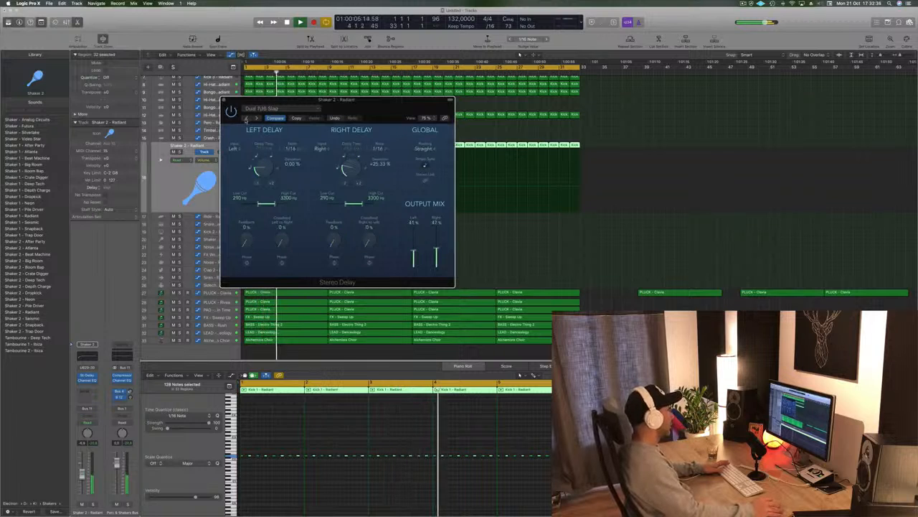
click(246, 119)
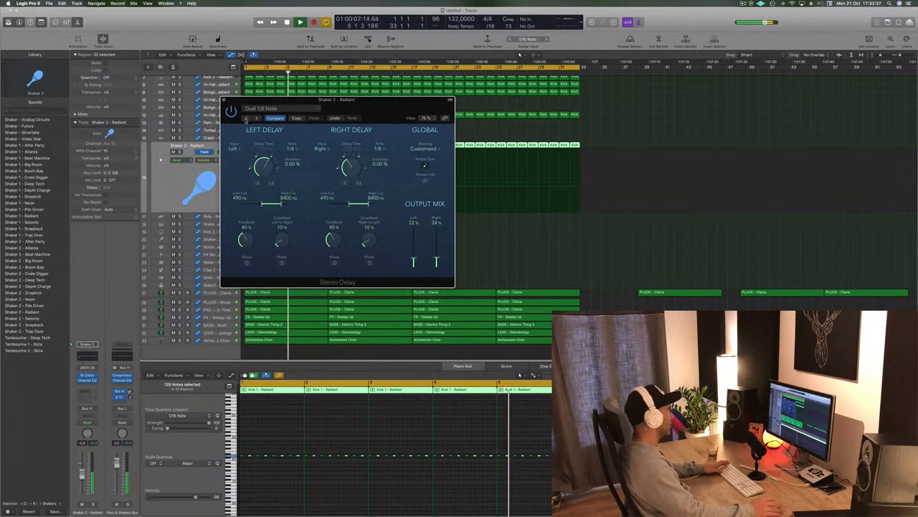
click(246, 119)
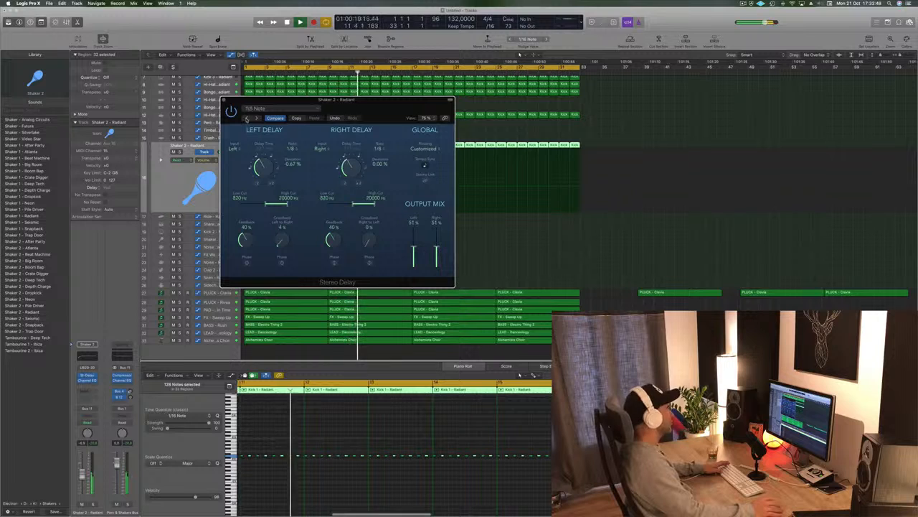
click(247, 118)
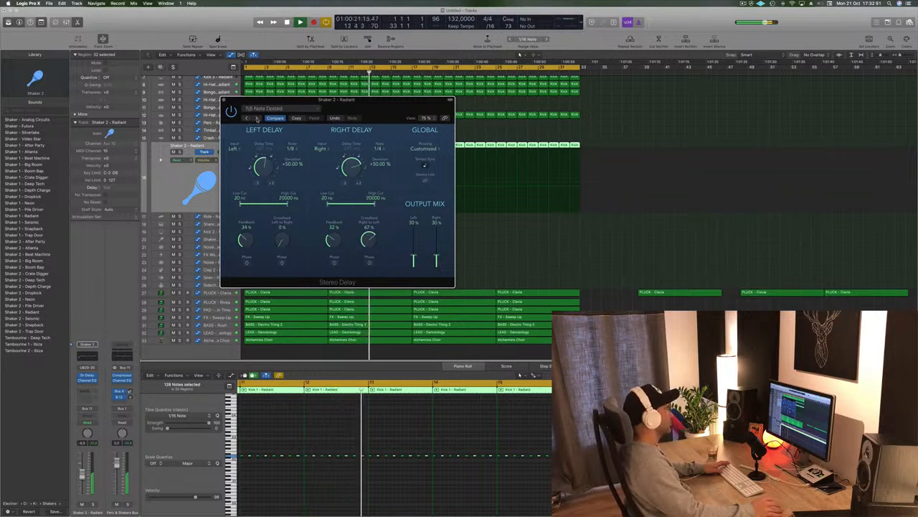
drag(381, 113, 278, 102)
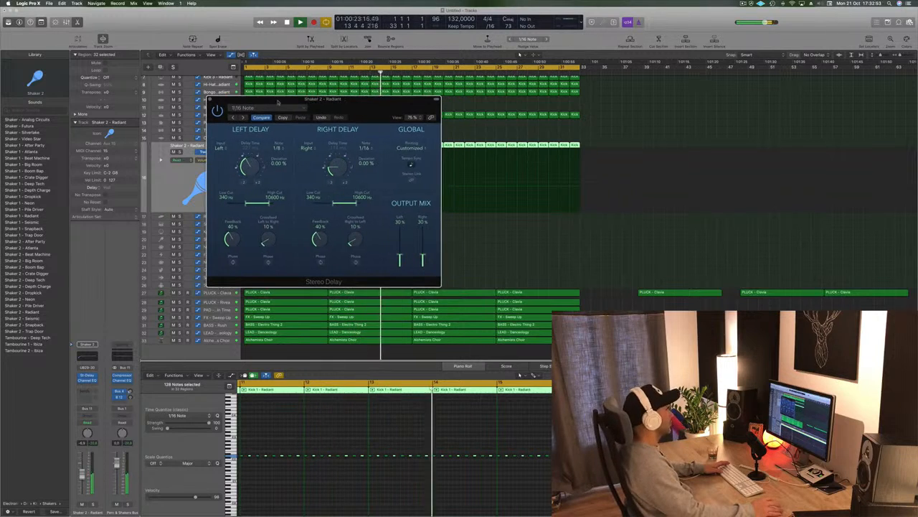
click(211, 100)
Play from the start, briefly solo Shaker 2 - Radiant, and lower its volume to -12.0 dB.
key(space)
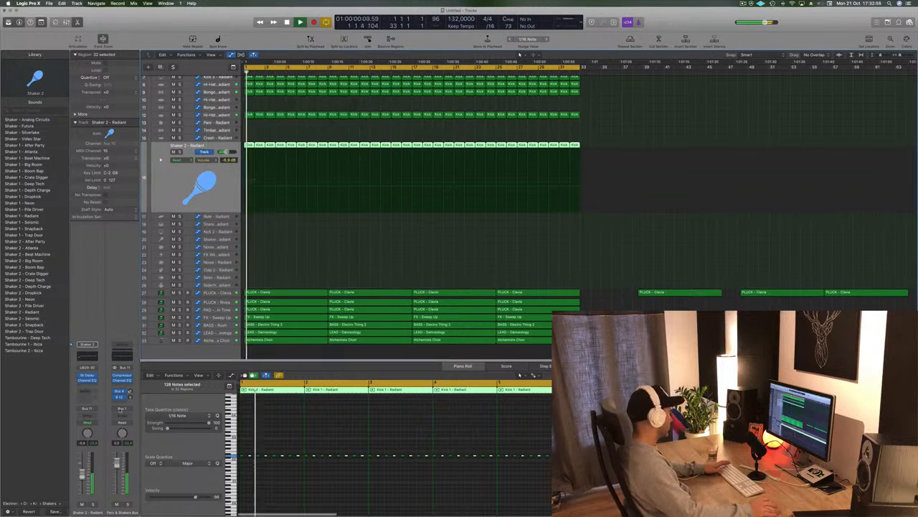
click(93, 504)
click(92, 504)
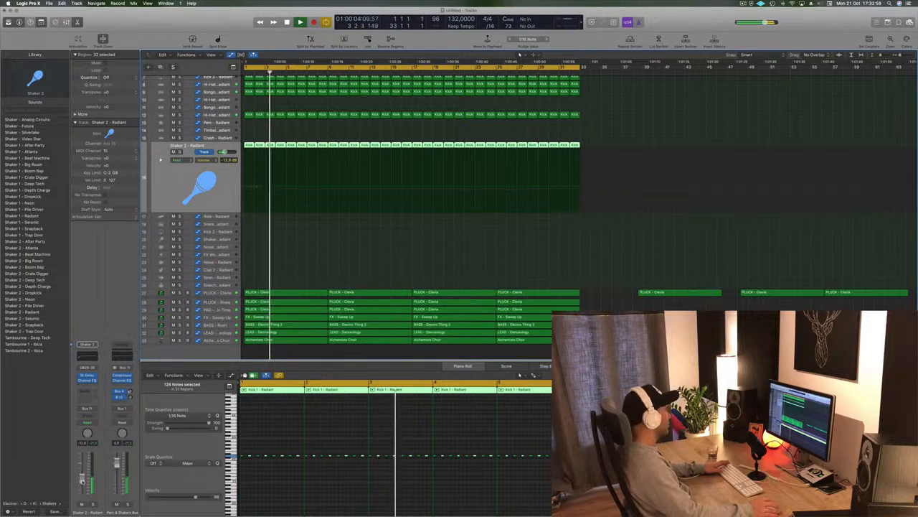
Copy the first shaker region onto the Ride - Radiant track, move its eight notes up in pitch, and play the result.
click(315, 214)
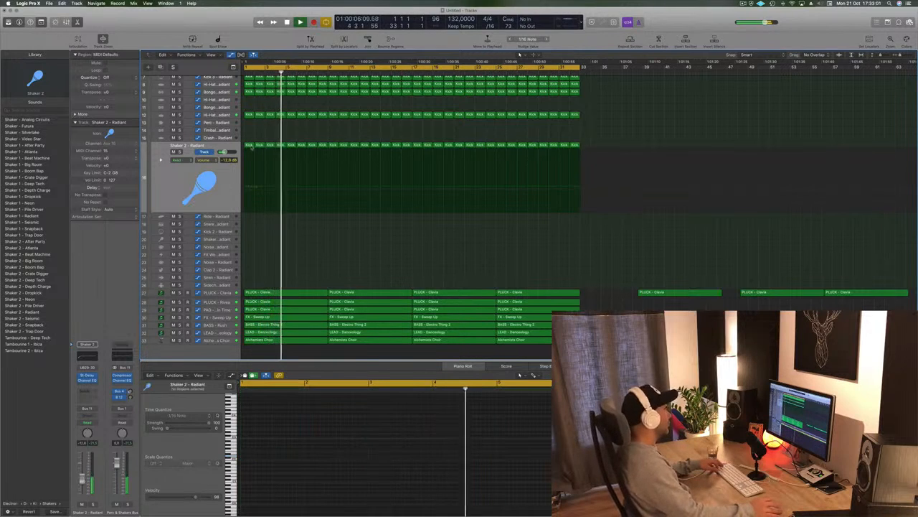
drag(248, 145, 247, 216)
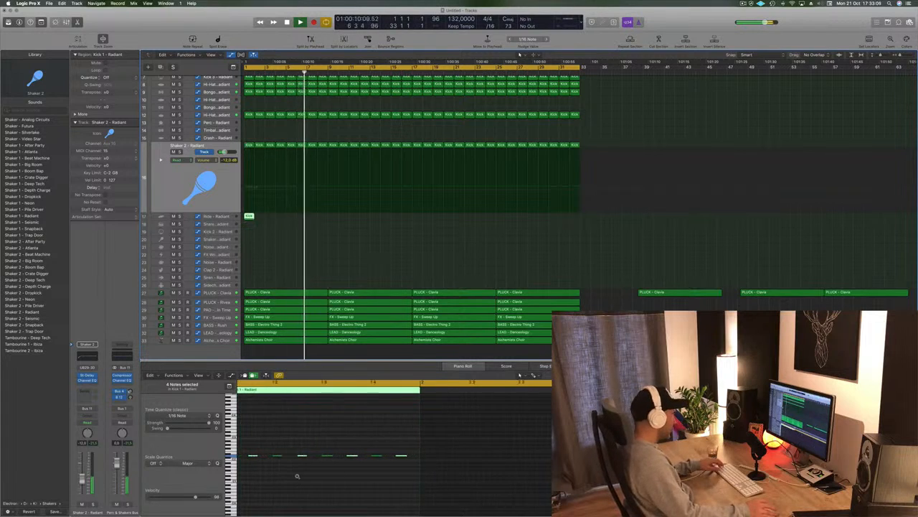
click(303, 439)
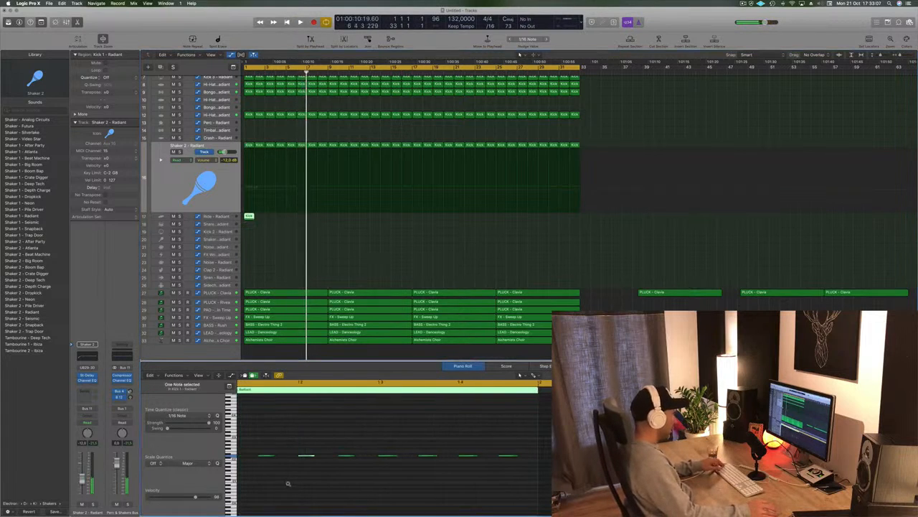
scroll(289, 483, down, 5)
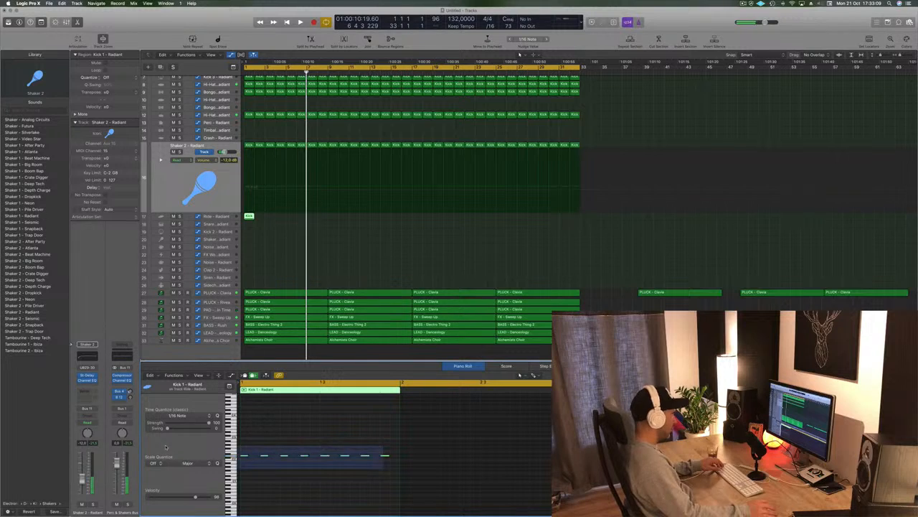
drag(166, 446, 166, 446)
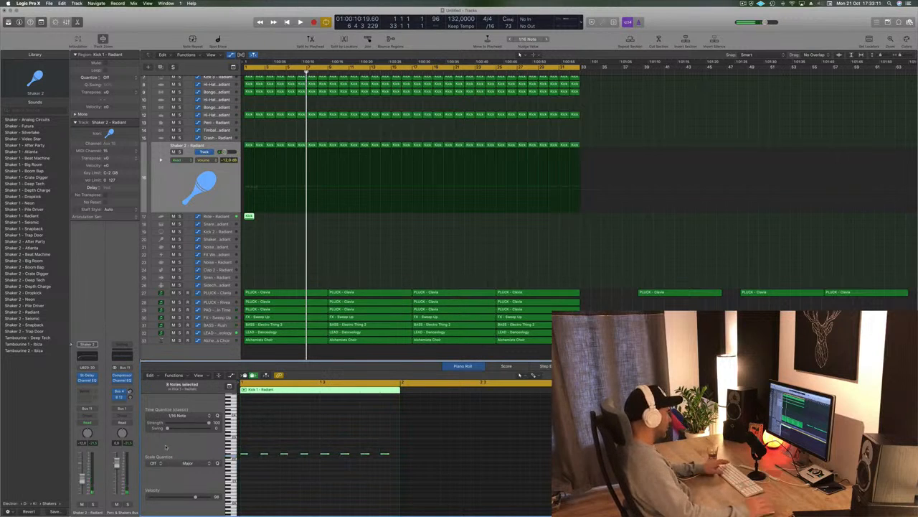
key(space)
key(space)
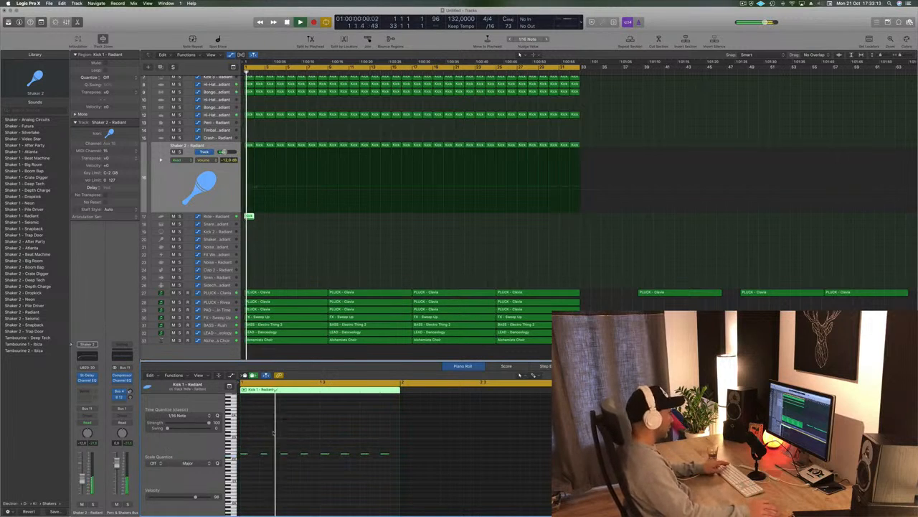
Lower the Ride - Radiant track's volume to about -18.5 dB while the mix plays.
click(273, 434)
click(224, 216)
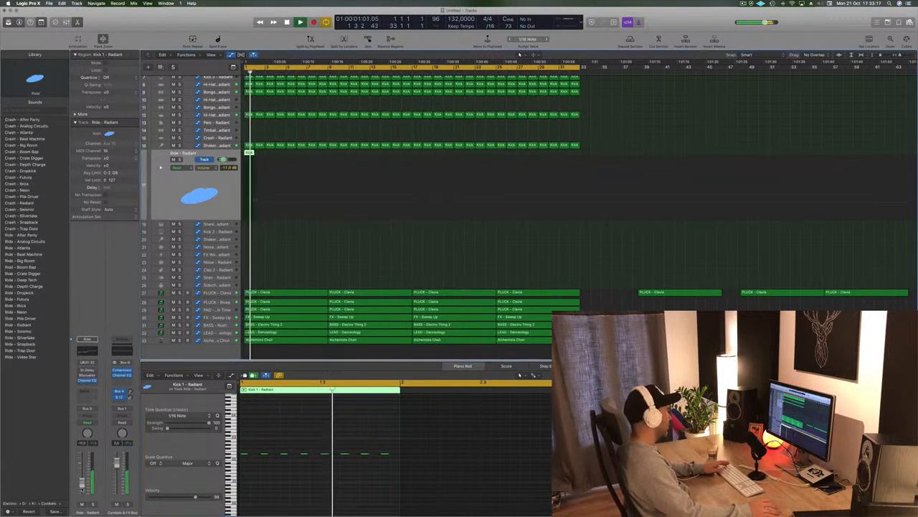
drag(81, 484, 82, 485)
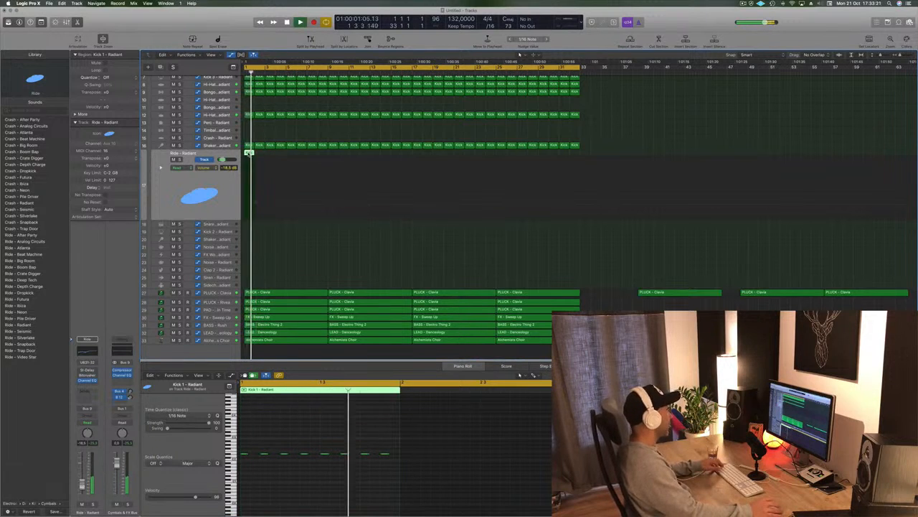
Duplicate the ride region to fill bars 1 to 32 and bring the ride volume down to -23.0 dB.
drag(249, 154, 336, 159)
shift+click(248, 153)
drag(457, 152, 416, 162)
key(Return)
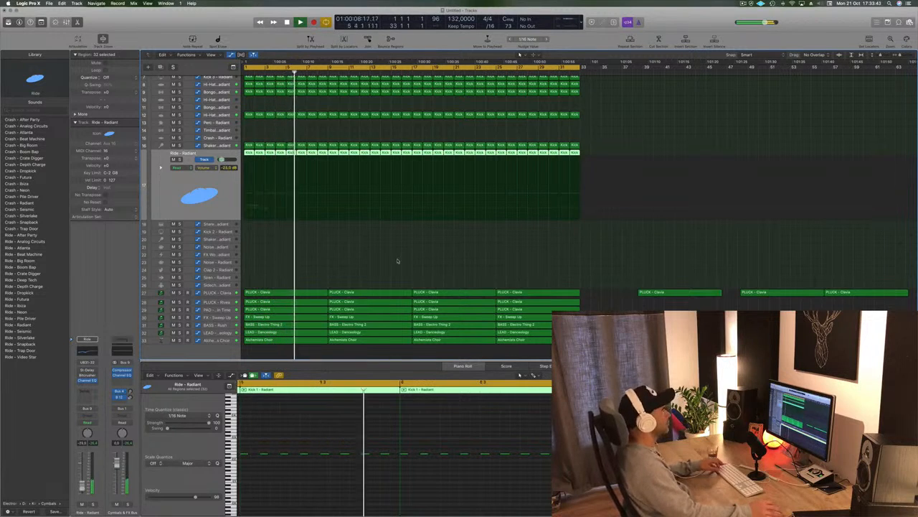
Play the arrangement from the start and trim the Ride - Radiant volume to -24.5 dB.
click(349, 243)
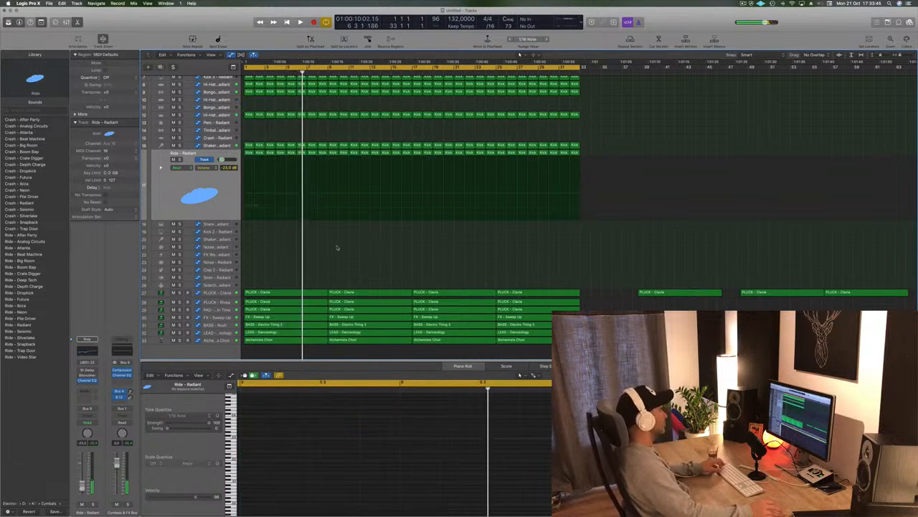
key(space)
scroll(342, 247, down, 5)
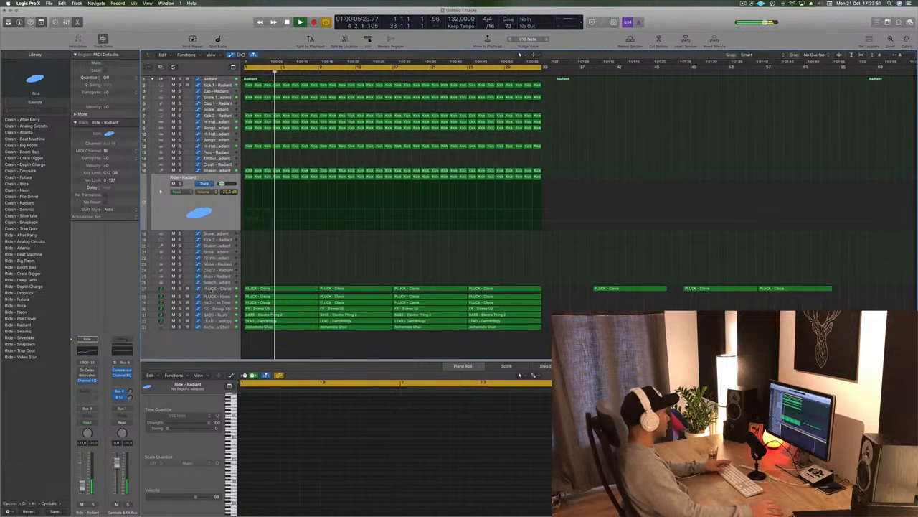
click(215, 297)
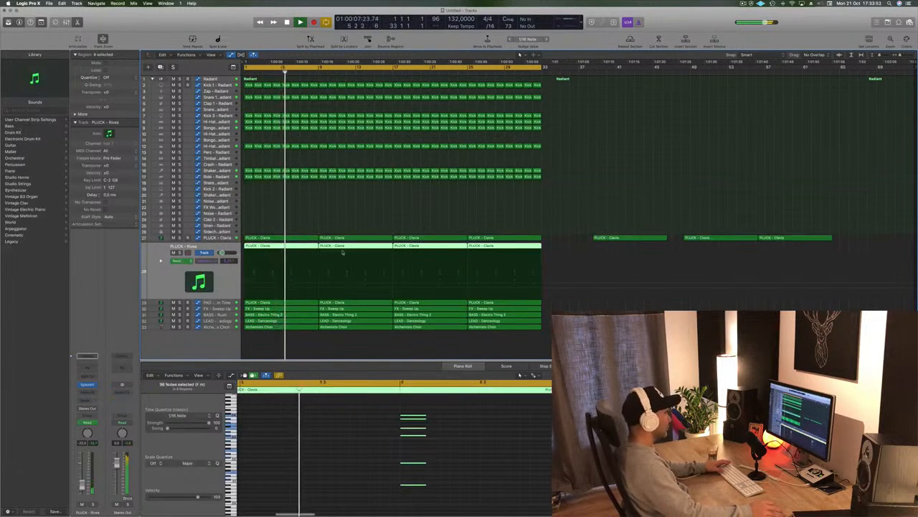
click(364, 216)
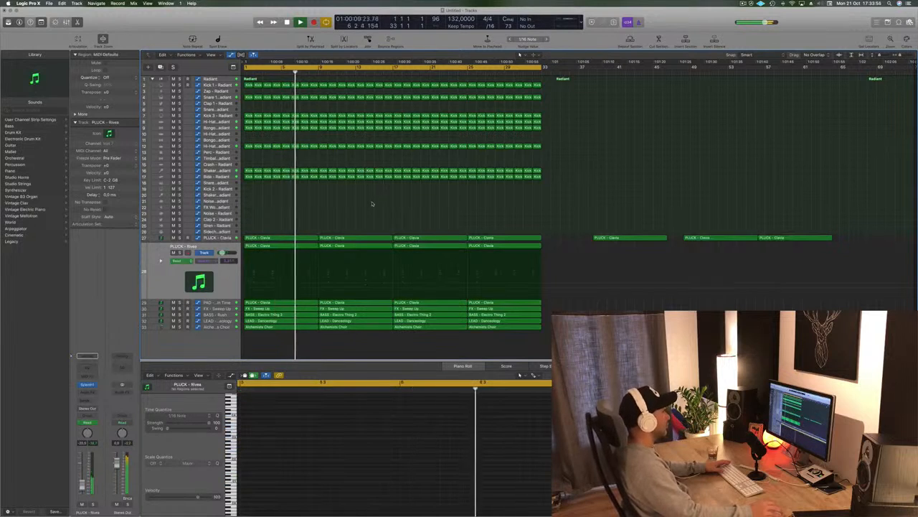
click(215, 176)
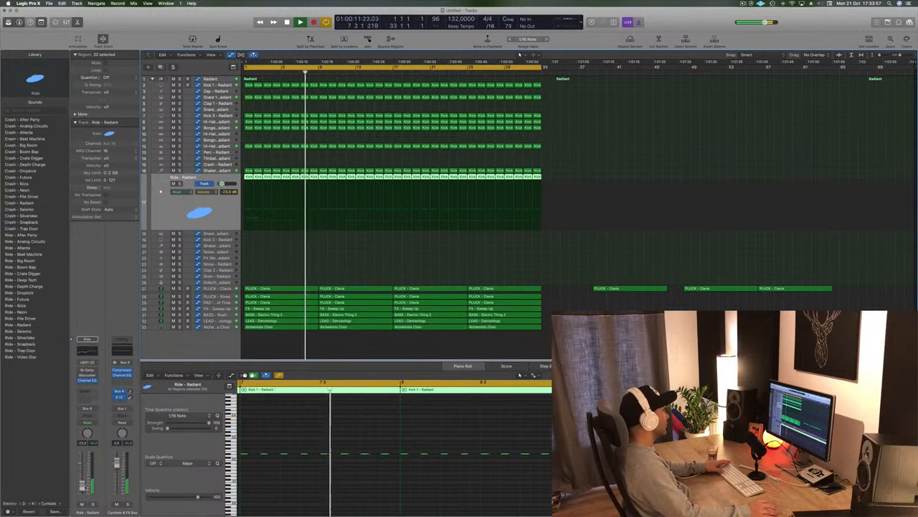
Delete the second Alchemists Choir region and the first LEAD - Danceology region, and stop playback.
click(337, 326)
key(Delete)
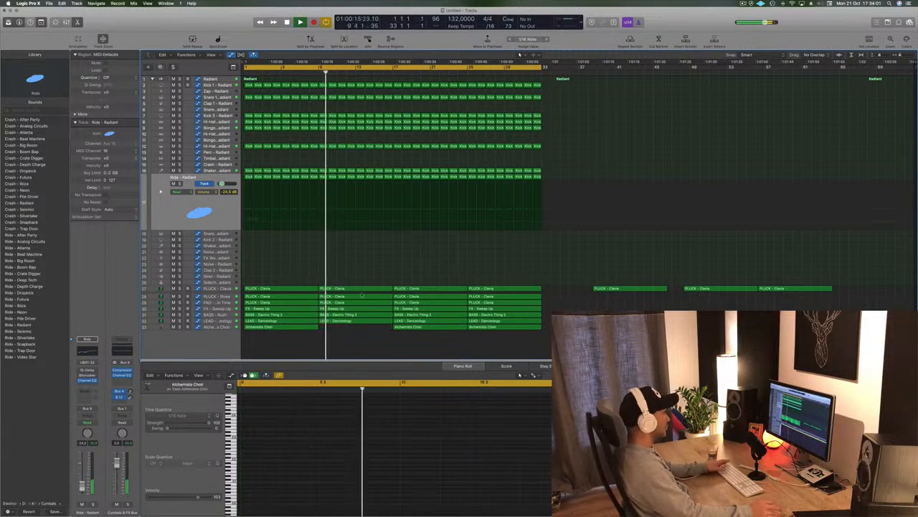
key(Return)
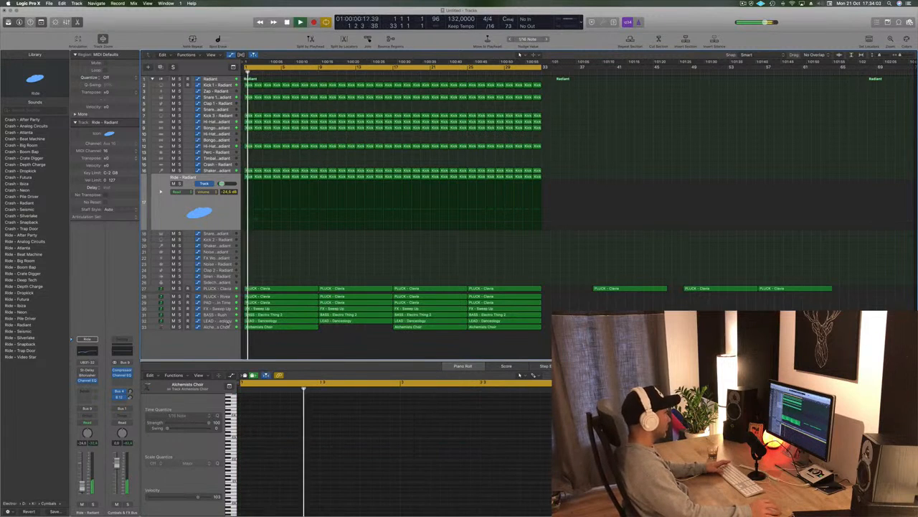
click(289, 321)
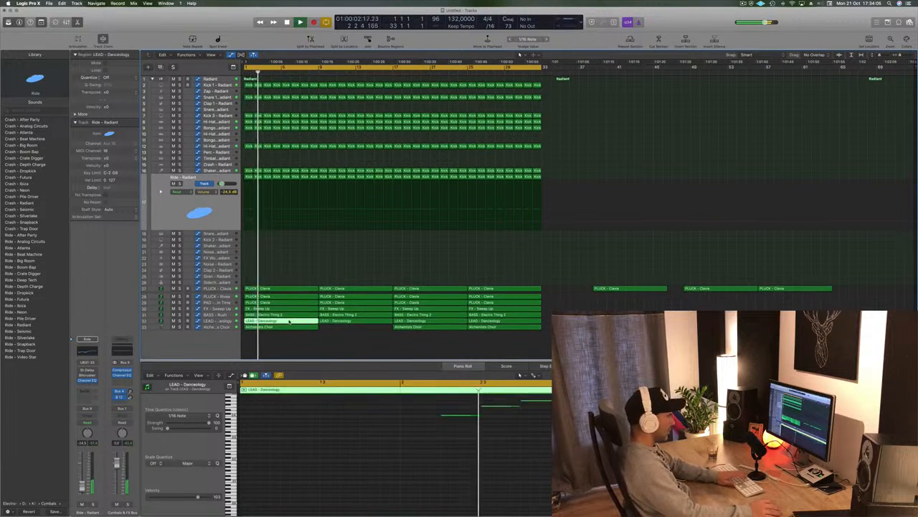
key(Delete)
key(space)
click(744, 3)
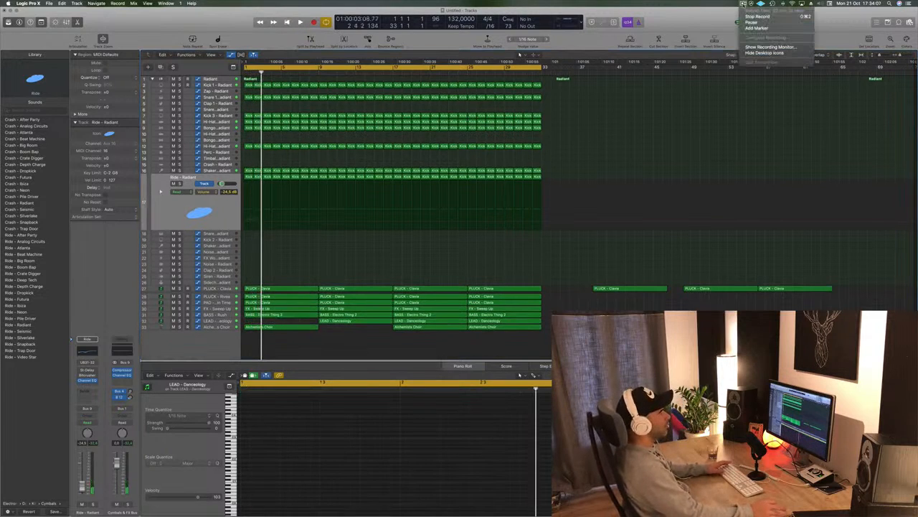
click(706, 23)
Play from the start and delete the opening region of the PLUCK - Clavia track.
key(space)
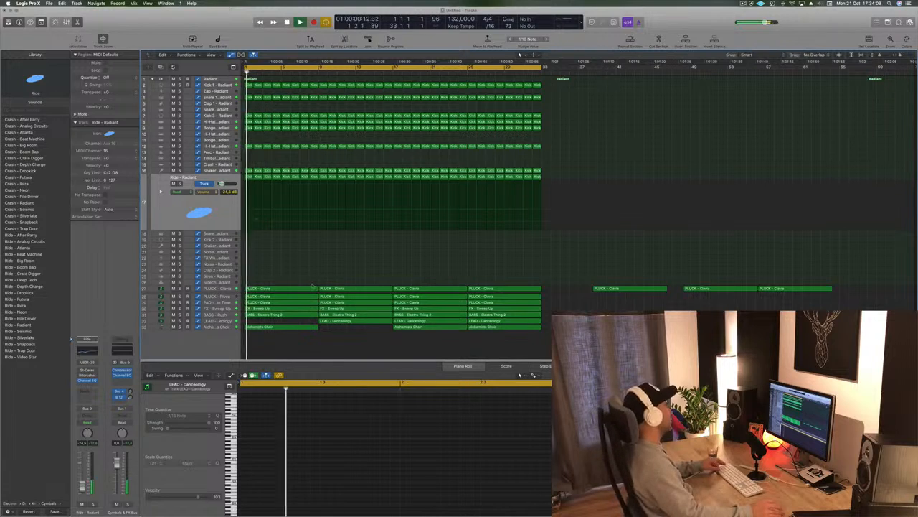
scroll(312, 284, up, 5)
scroll(315, 285, down, 2)
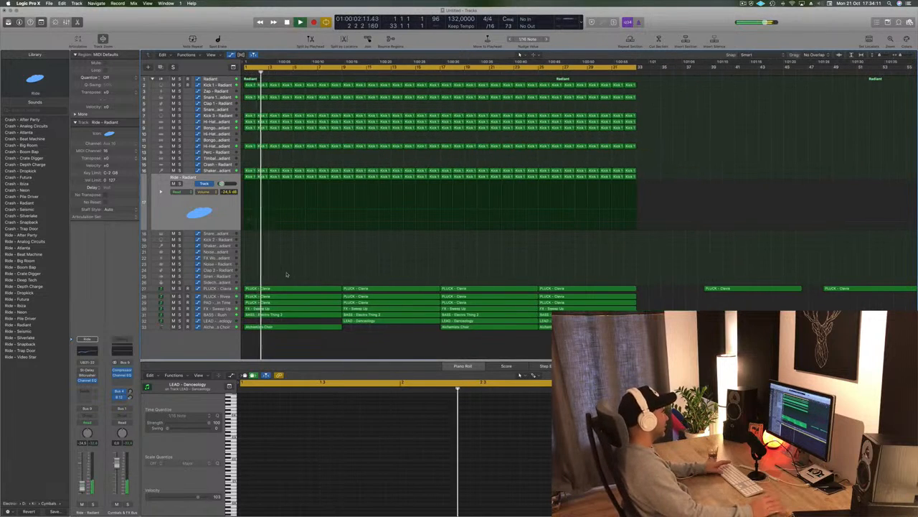
click(289, 289)
key(Delete)
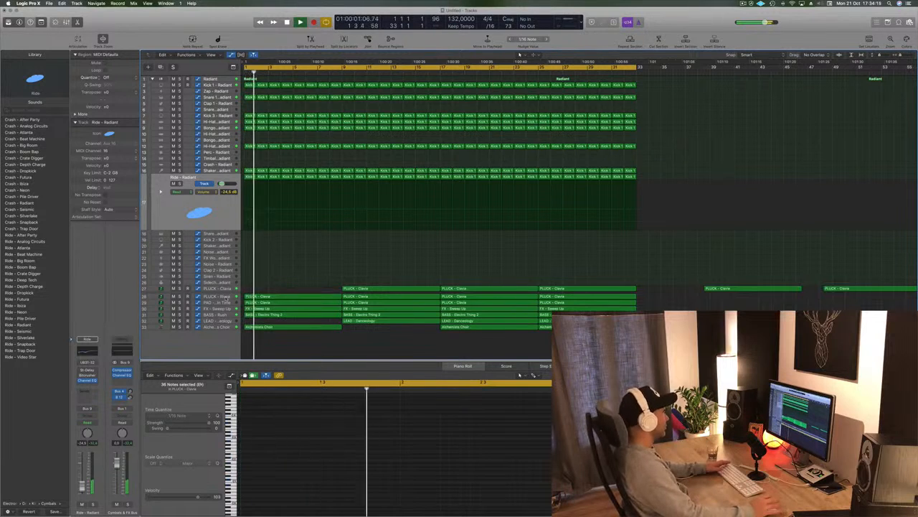
key(super+z)
Delete the opening regions of the Alchemists Choir and PLUCK - Rivea tracks.
click(265, 327)
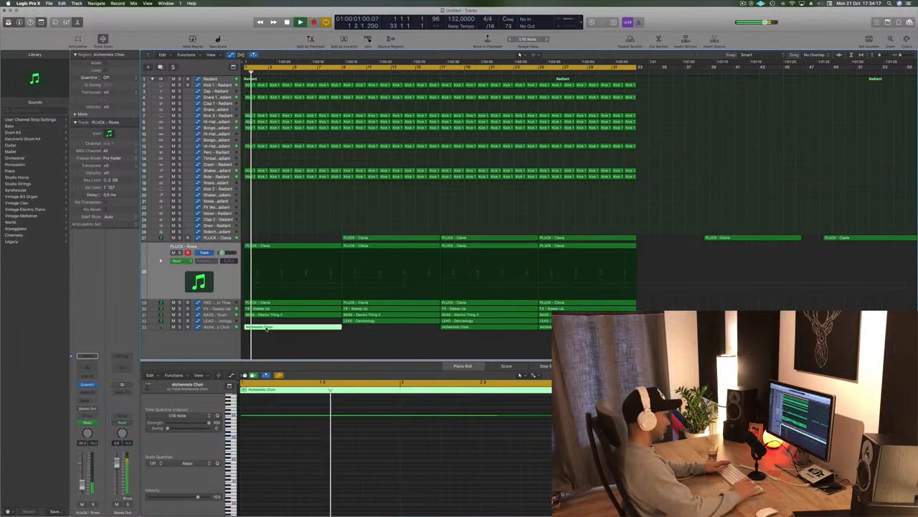
key(Delete)
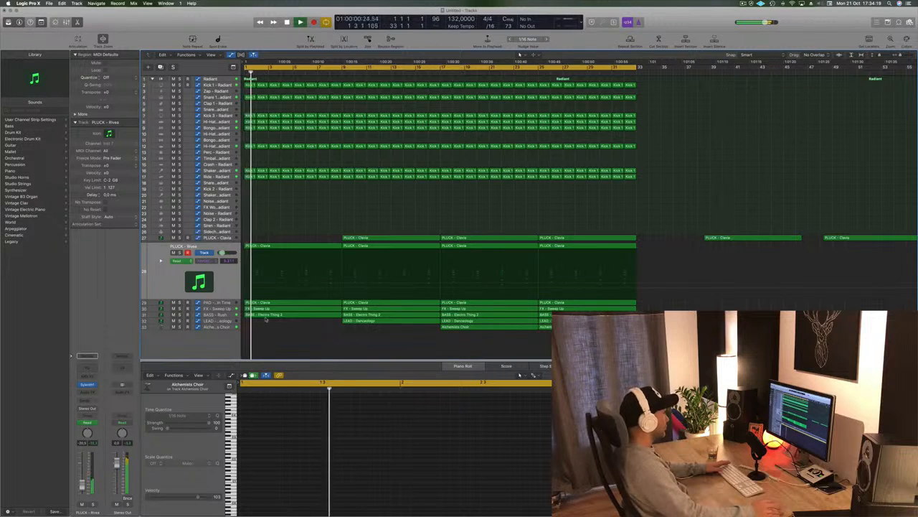
click(304, 249)
key(Delete)
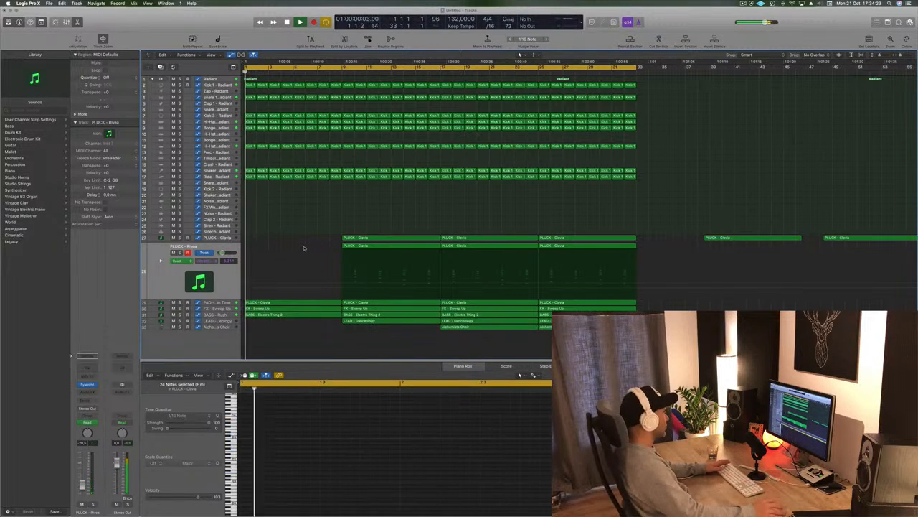
Play from the start and raise the FX - Sweep Up automation peak just before bar 9.
click(281, 302)
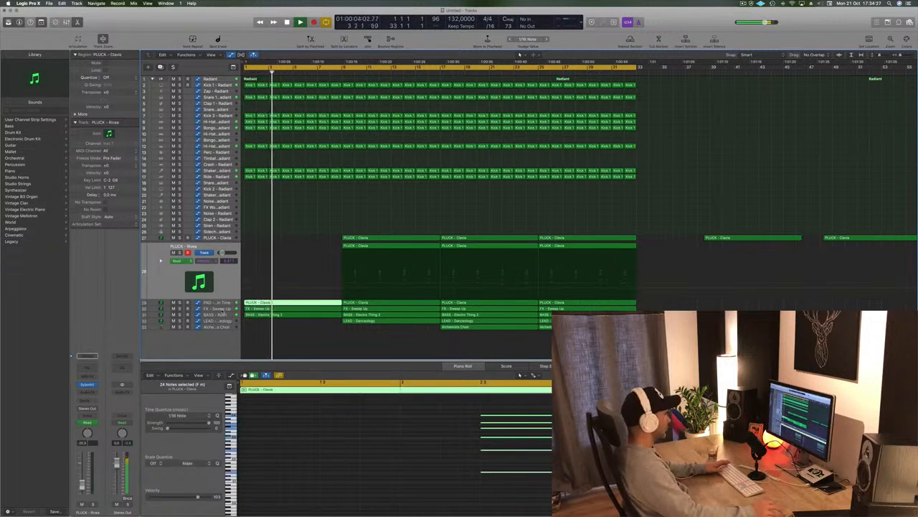
click(221, 310)
key(Return)
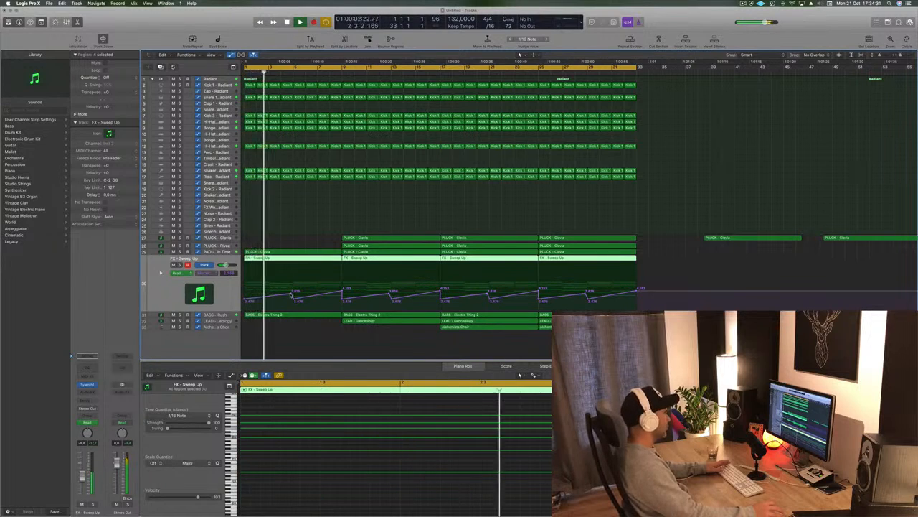
drag(294, 293, 347, 282)
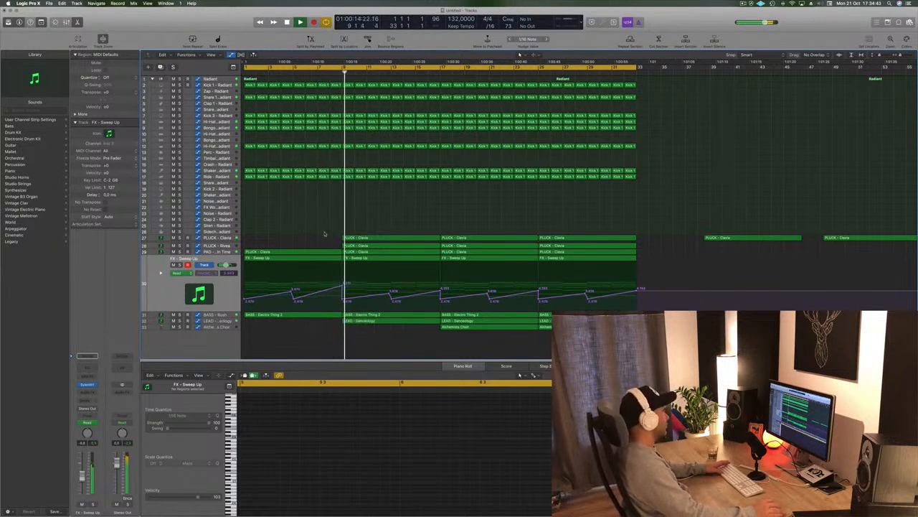
Delete the LEAD - Danceology region at bar 9 and move the Alchemists Choir region from bar 17 to bar 9.
click(370, 321)
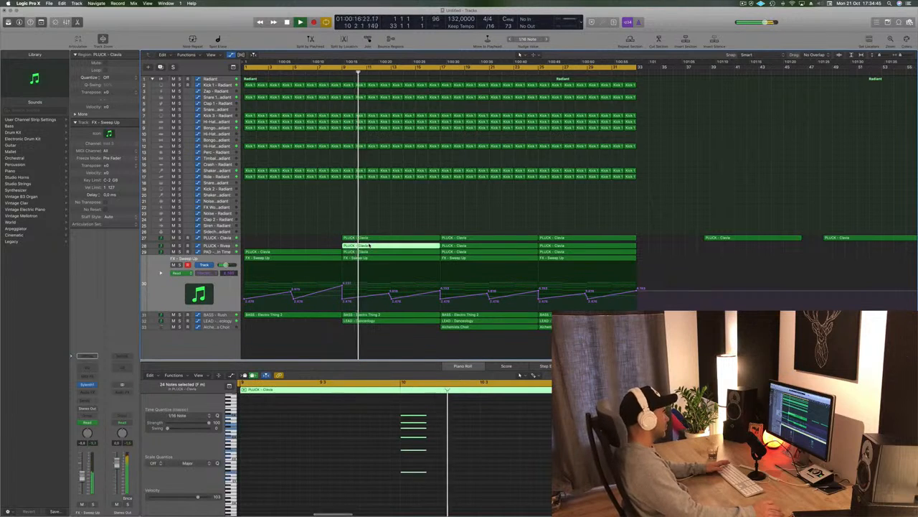
key(Delete)
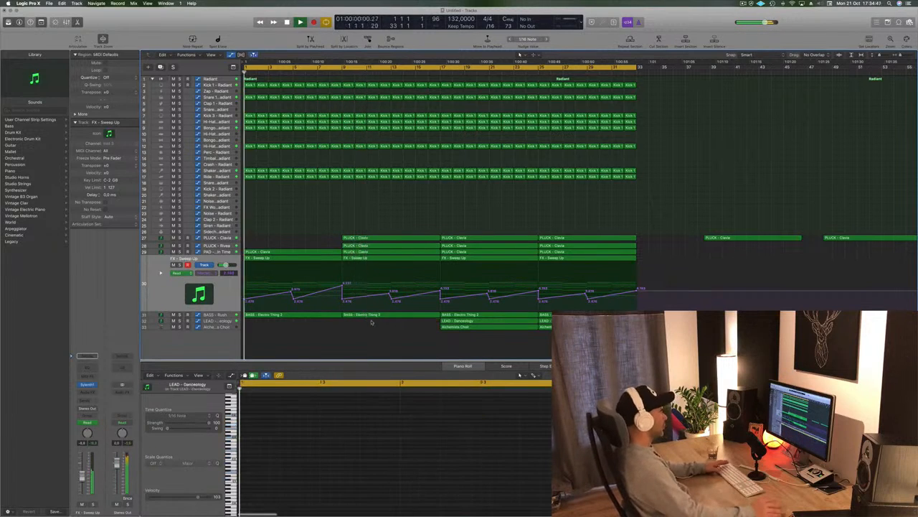
key(Return)
drag(469, 331, 400, 331)
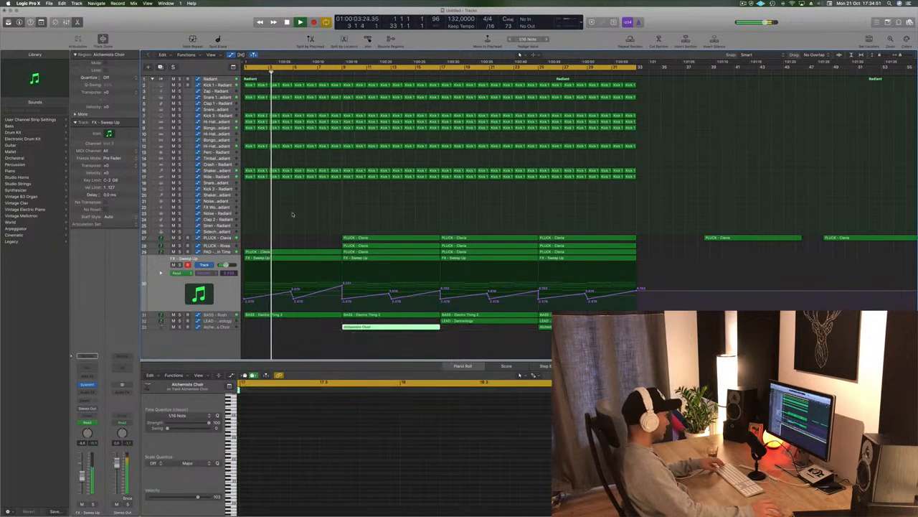
Save the project as Episode 13 and play the arrangement from the start.
key(super+s)
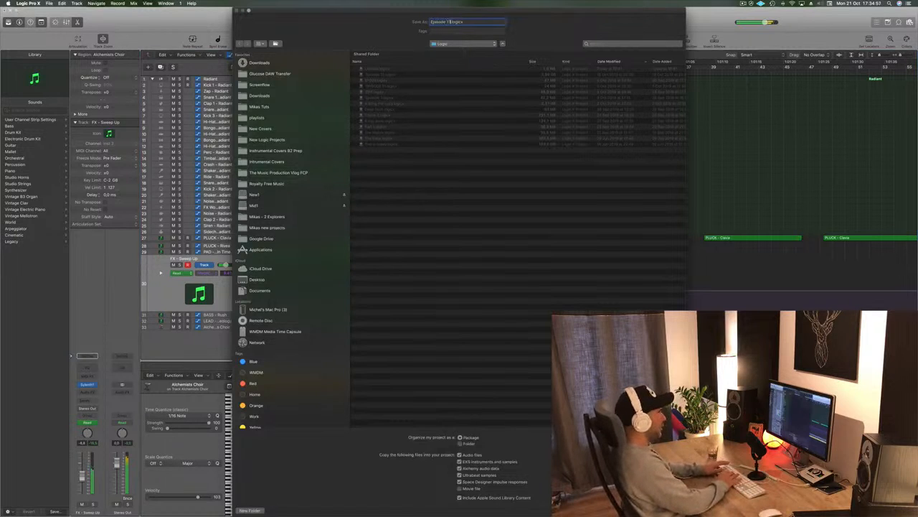
key(Return)
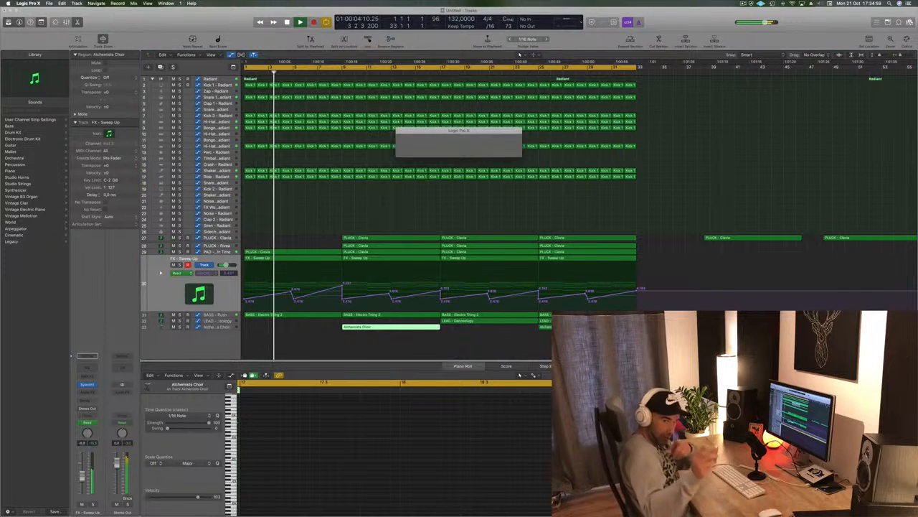
key(space)
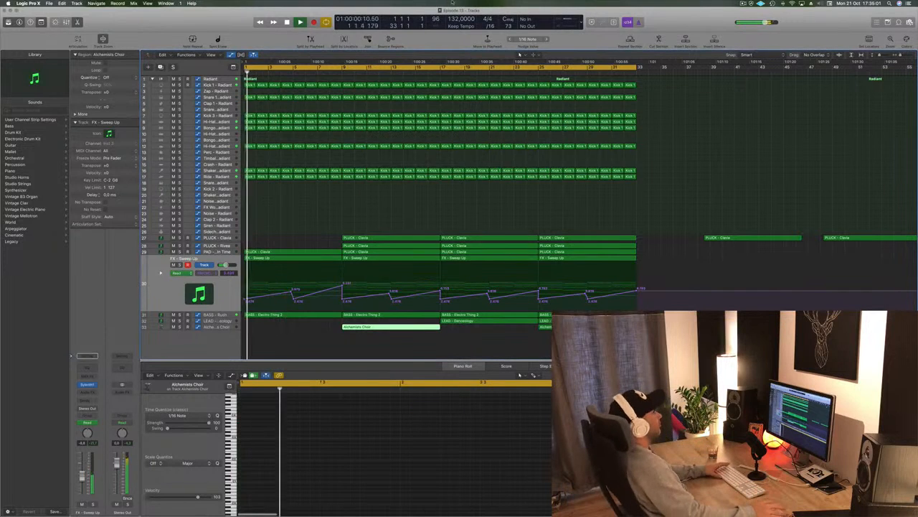
Lower the Channel EQ low-cut frequency on the Alchemists Choir track and set the track's volume to -11.4 dB.
click(373, 203)
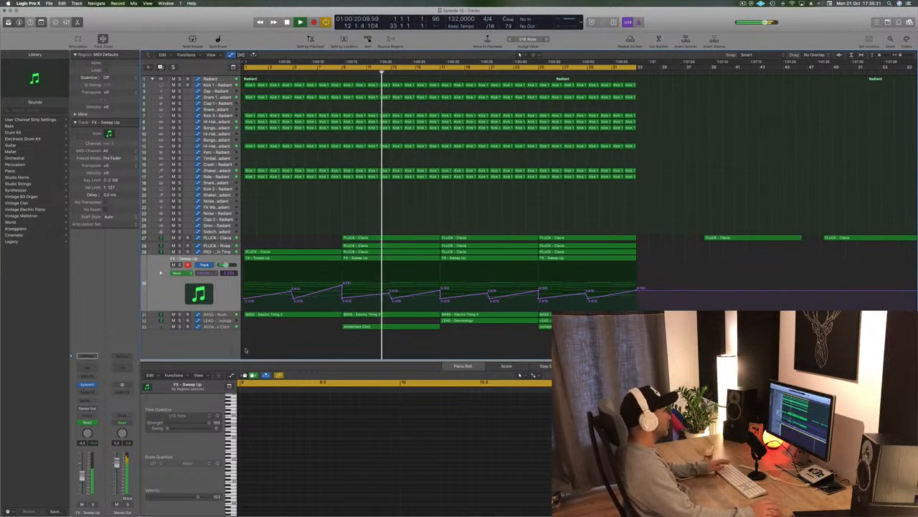
click(219, 327)
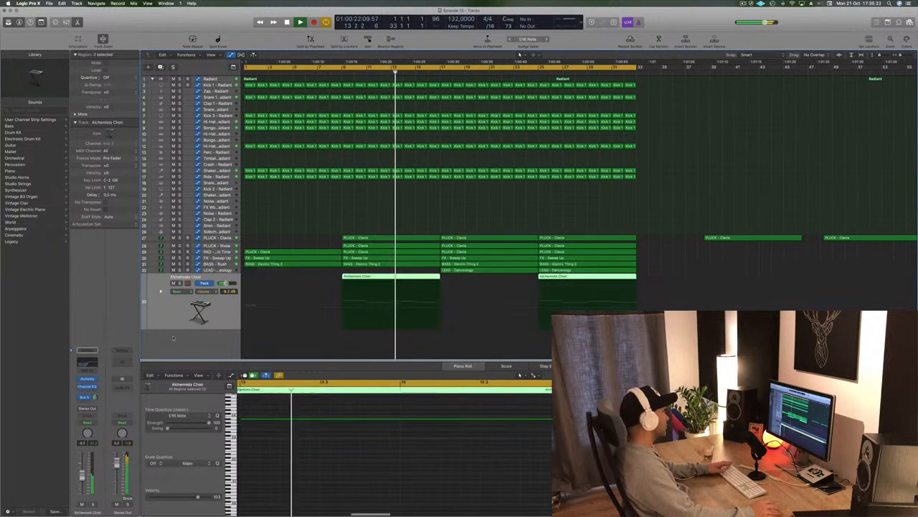
click(87, 386)
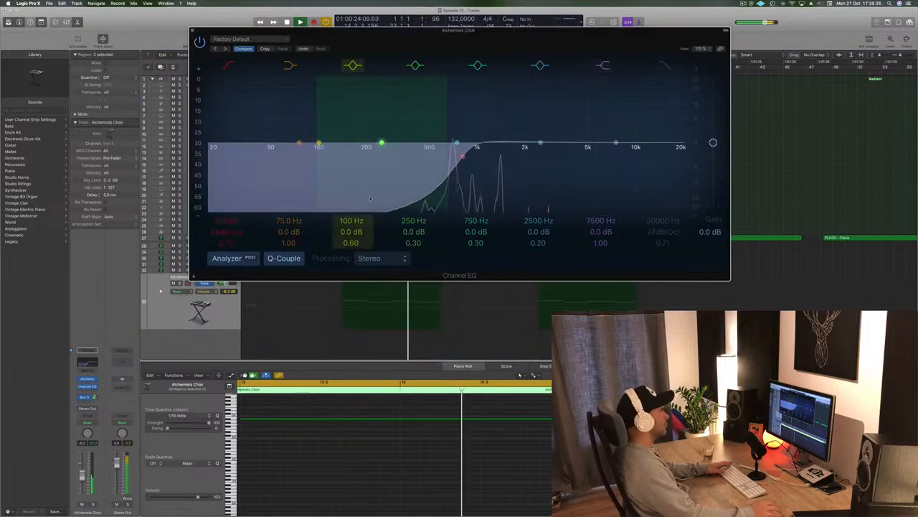
drag(470, 166, 398, 169)
click(192, 30)
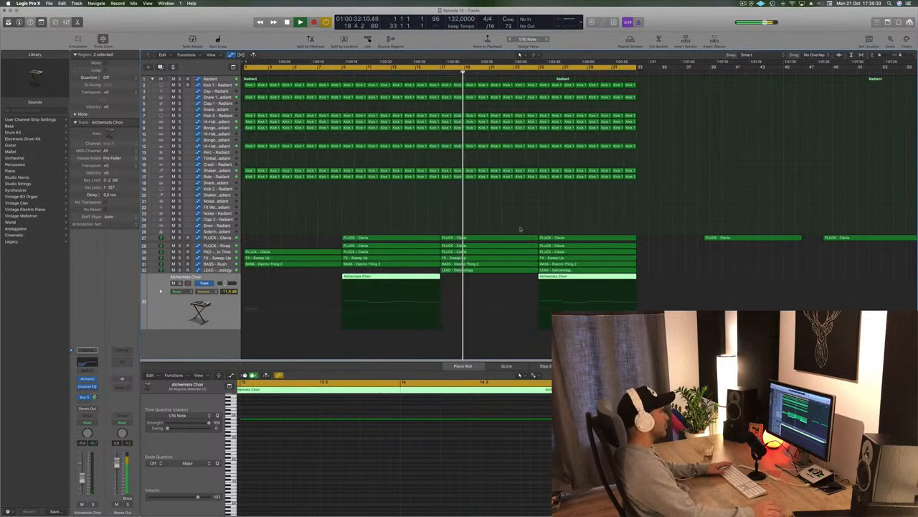
Play from bar 16 and delete the PLUCK - Clavia and PLUCK - Rivea track regions that start at bar 17.
click(428, 72)
click(492, 238)
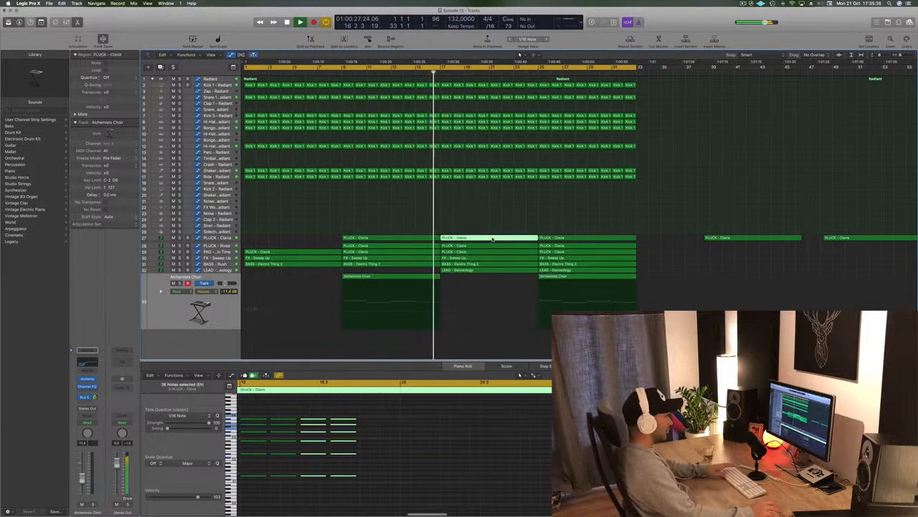
key(Delete)
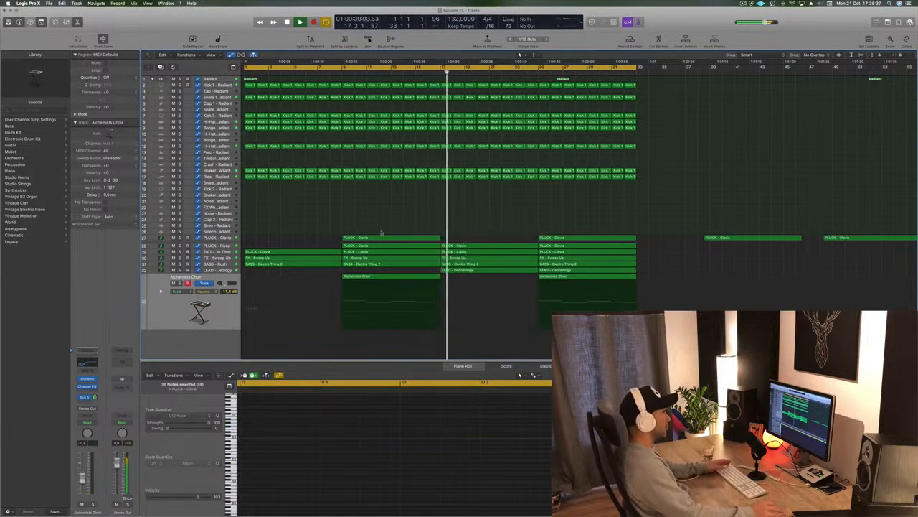
click(231, 270)
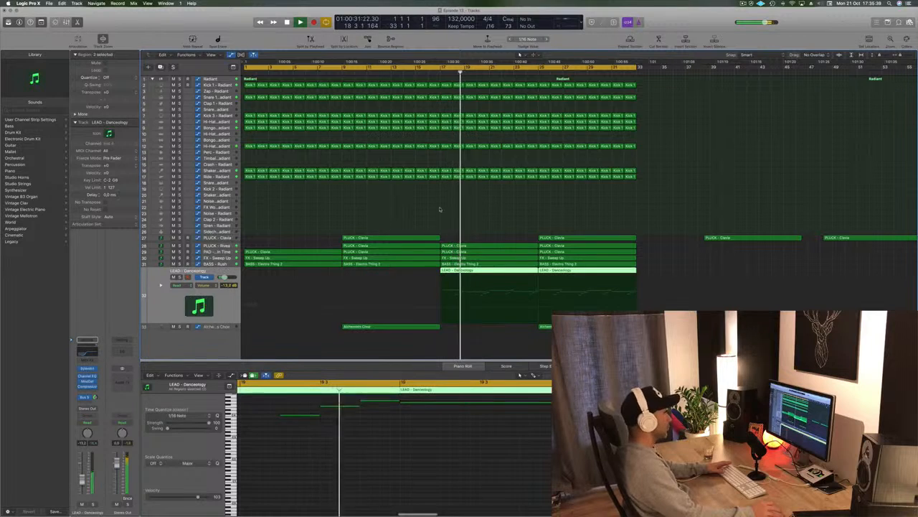
click(492, 245)
key(Delete)
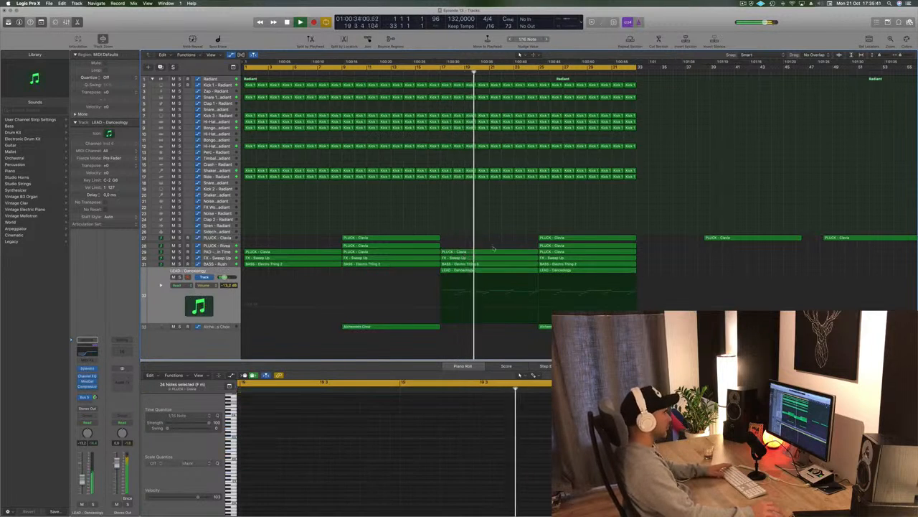
Reshape the FX - Sweep Up automation between bars 17 and 25 into one continuous rise.
click(492, 252)
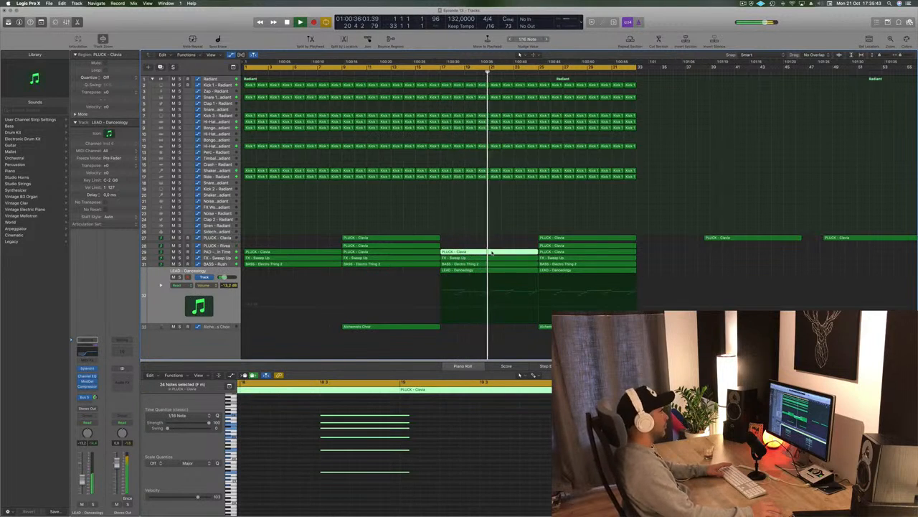
click(464, 257)
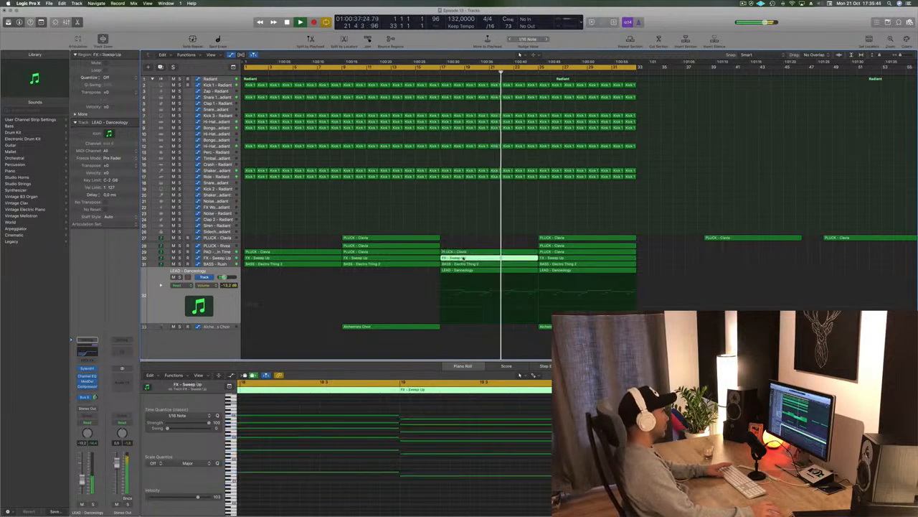
click(216, 257)
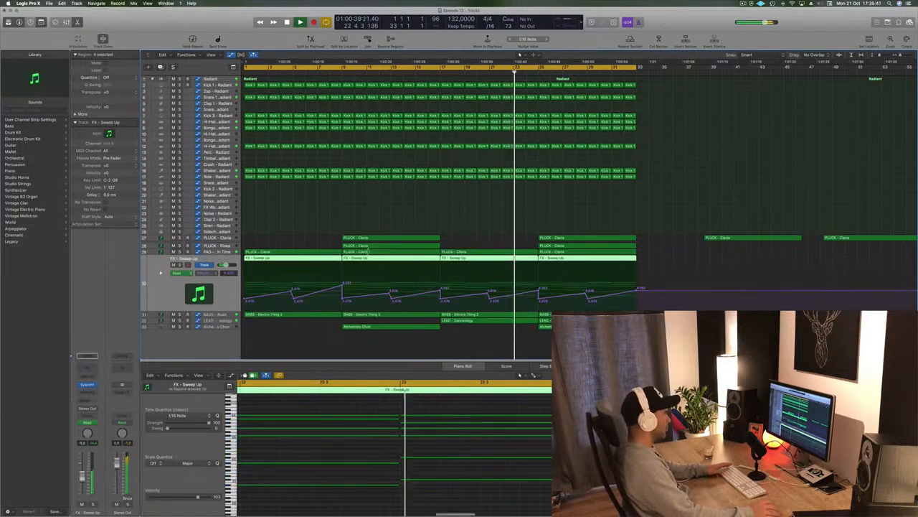
click(443, 71)
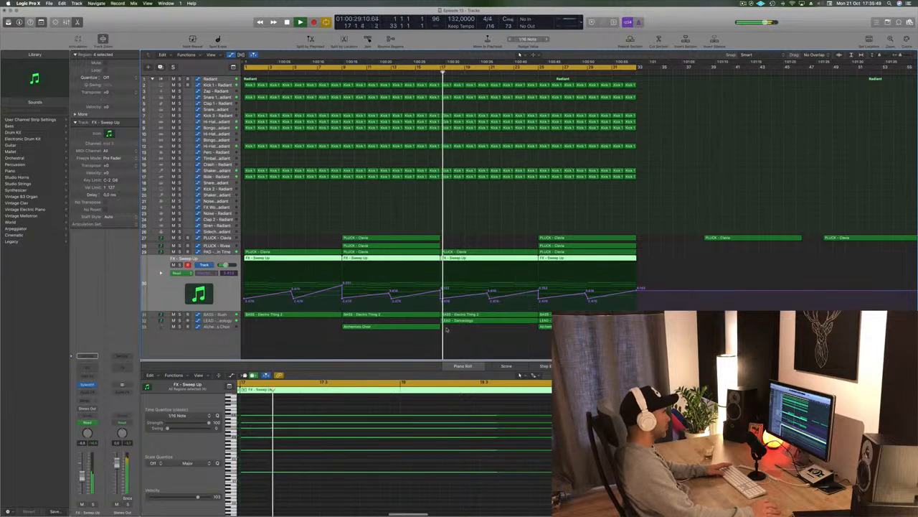
key(comma)
key(comma)
key(comma)
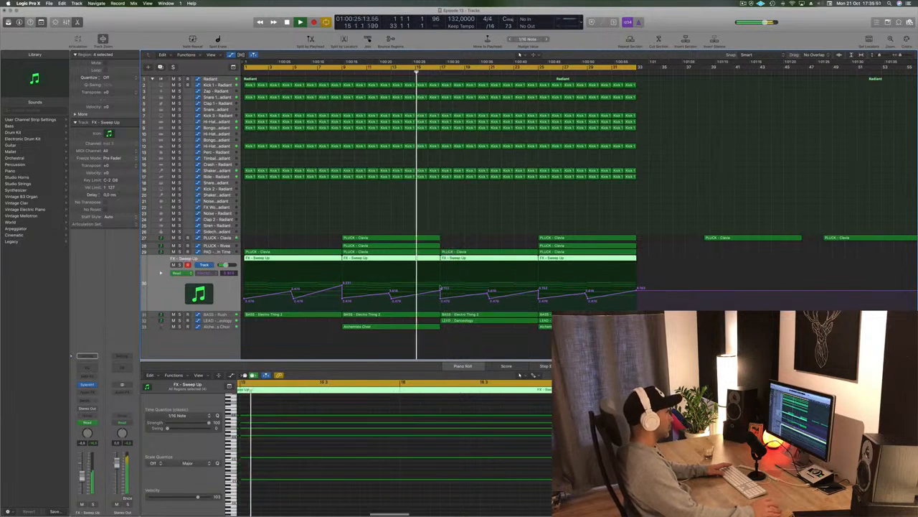
drag(441, 299, 540, 302)
click(491, 306)
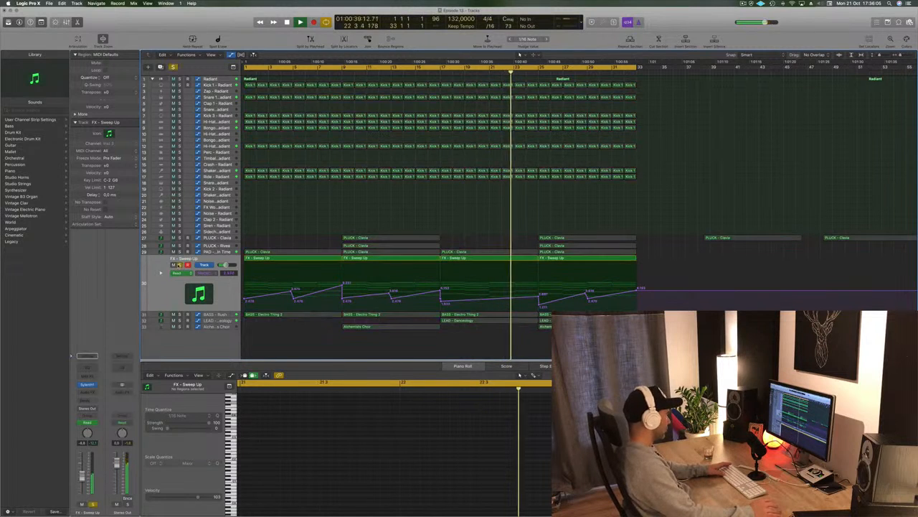
Play from around bar 16 and fine-tune the volume of the BASS - Rush track.
click(214, 316)
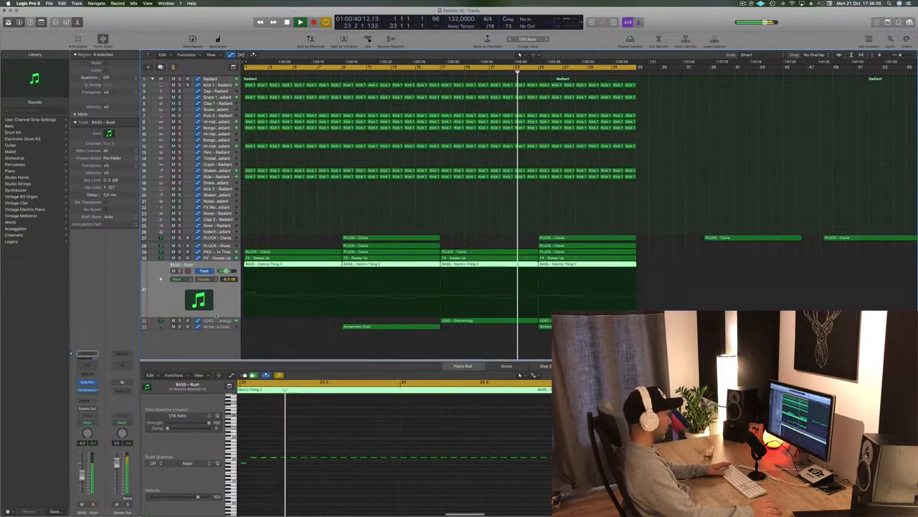
click(433, 71)
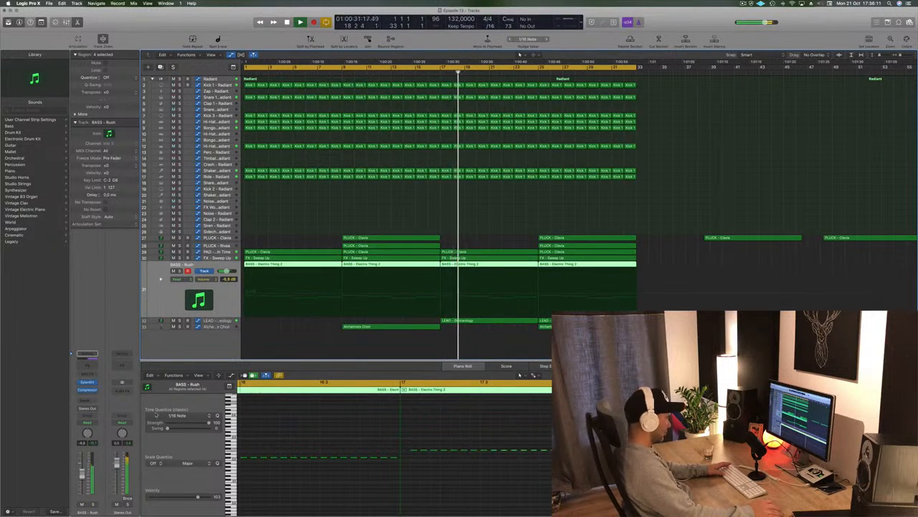
click(537, 216)
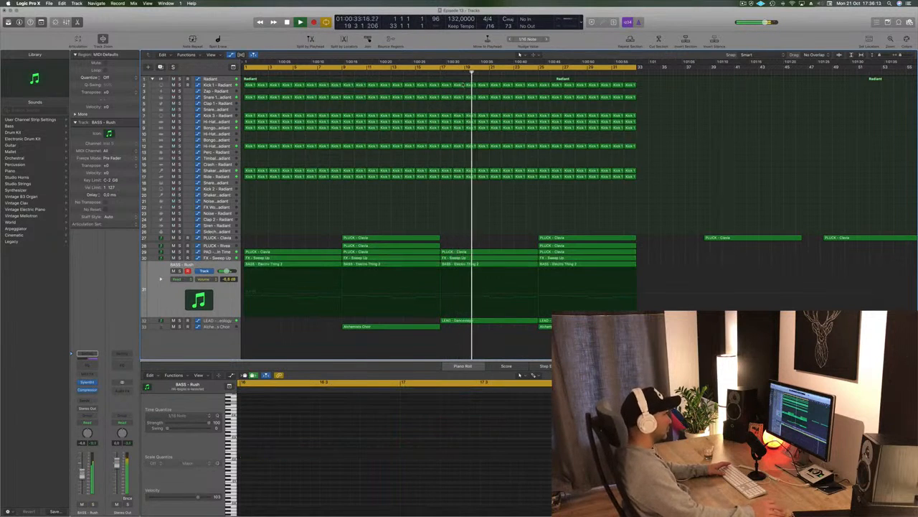
Delete the percussion regions in bars 21 to 24 except Kick 1 and Snare 1, plus the Snare 1 regions in bars 23 and 24.
drag(493, 186, 534, 102)
key(Delete)
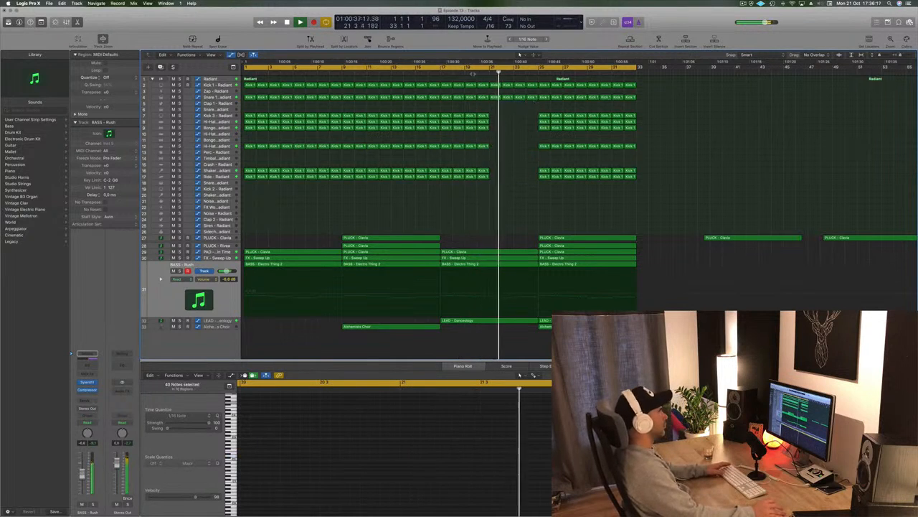
key(comma)
key(comma)
key(comma)
key(comma)
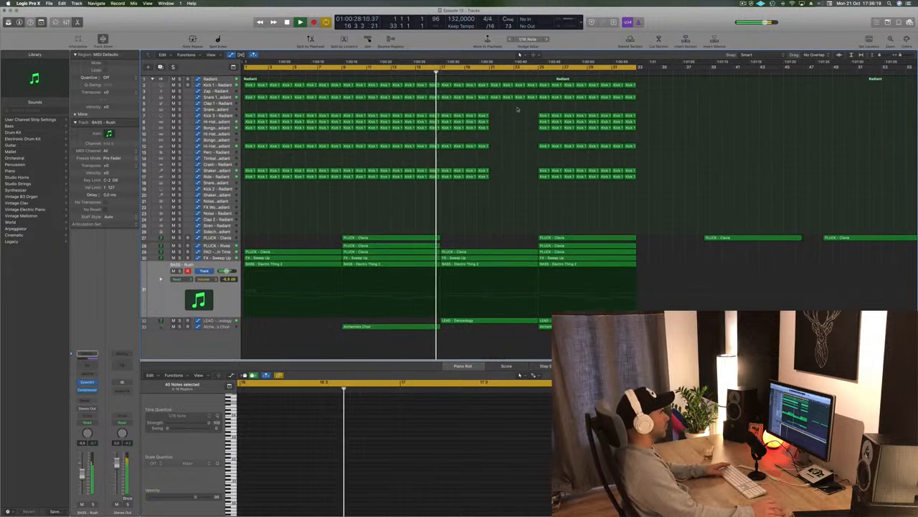
drag(517, 109, 533, 99)
key(Delete)
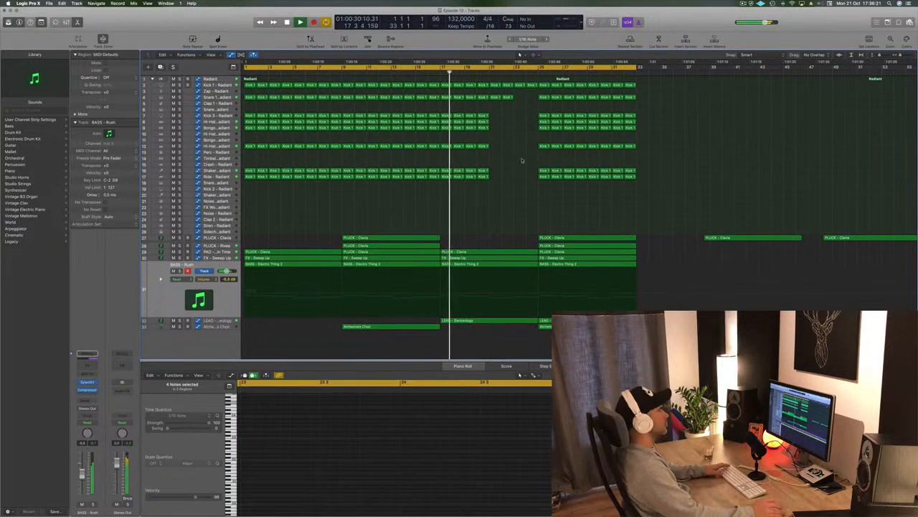
Delete the stray PLUCK - Clavia regions beyond bar 33 and repeat the 32-bar arrangement once.
key(super+Left)
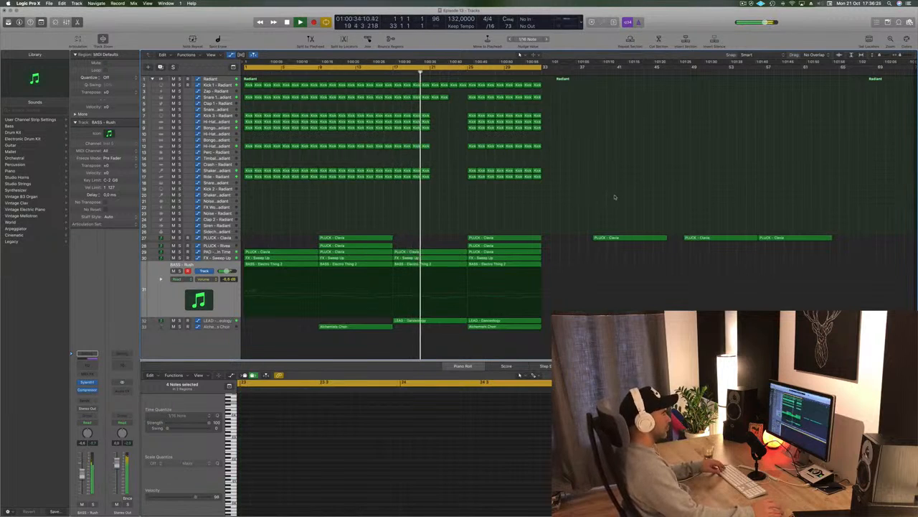
drag(614, 197, 860, 270)
key(Delete)
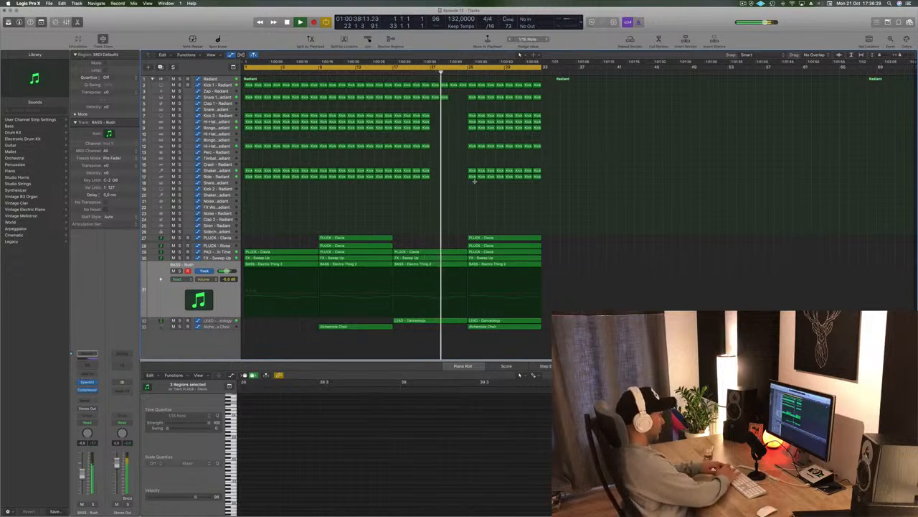
key(super+r)
click(476, 212)
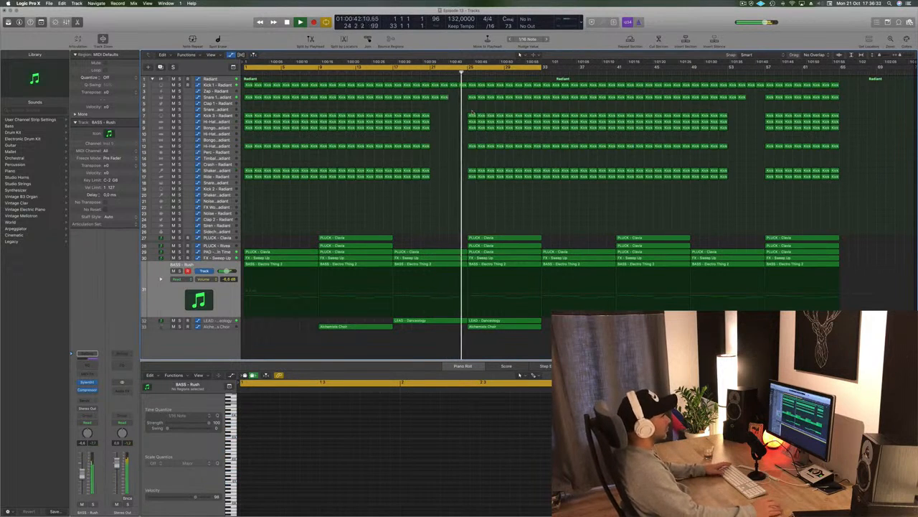
Delete all percussion regions from bar 25 to bar 33 except those on the Kick 1 track.
drag(459, 112, 520, 189)
drag(463, 94, 540, 189)
key(Delete)
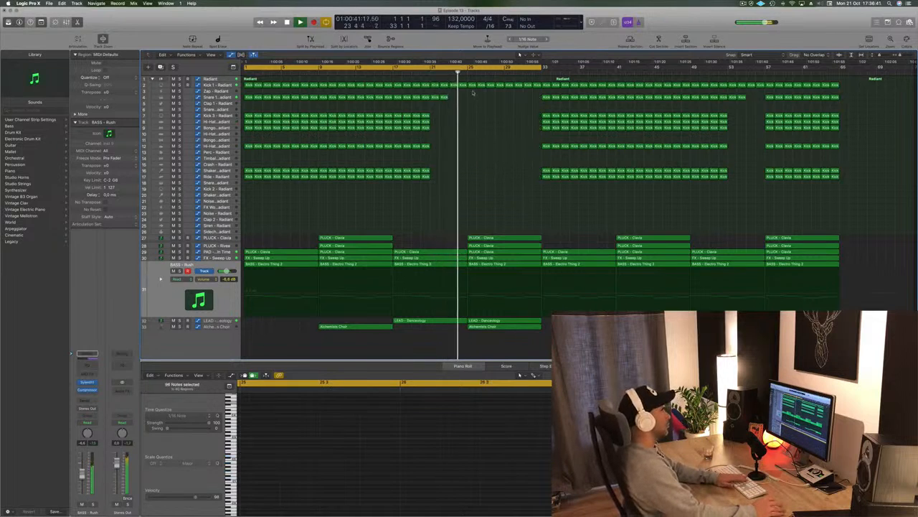
Delete the Kick 1 regions from bar 25 to bar 33, listening from around bar 24.
drag(536, 87, 536, 87)
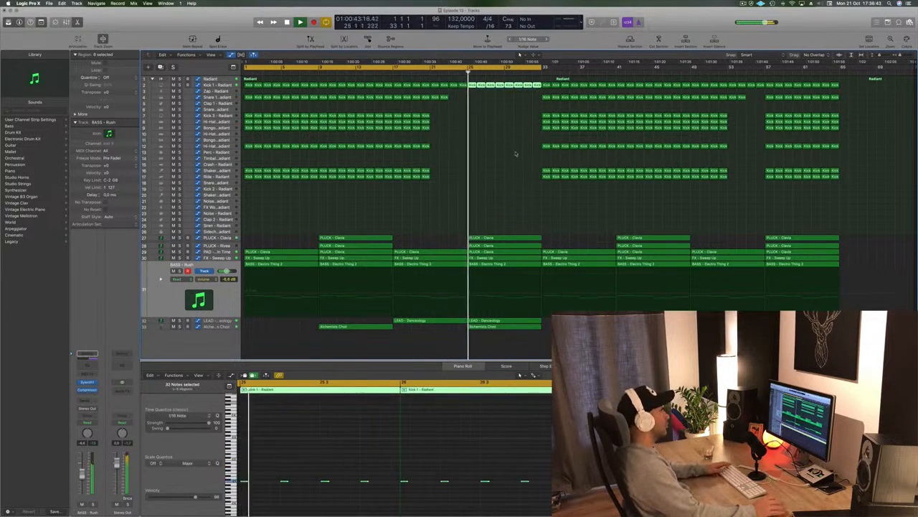
click(459, 74)
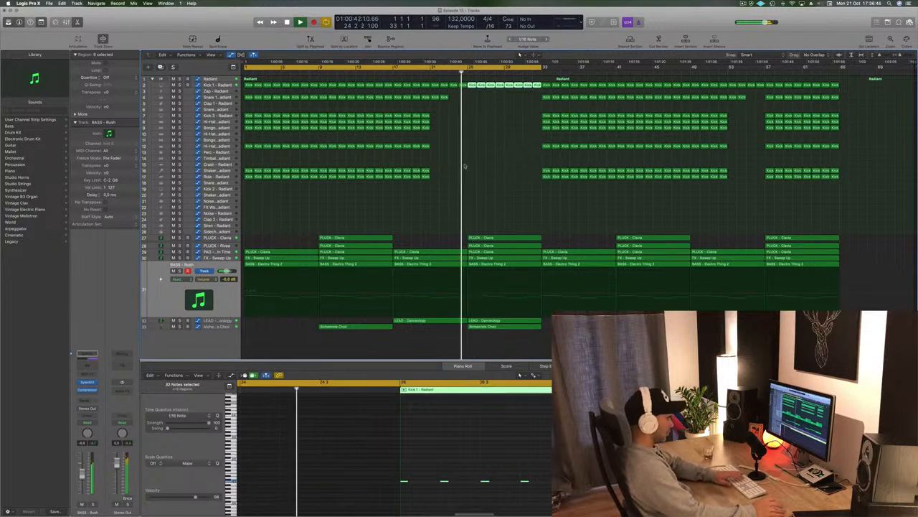
key(Delete)
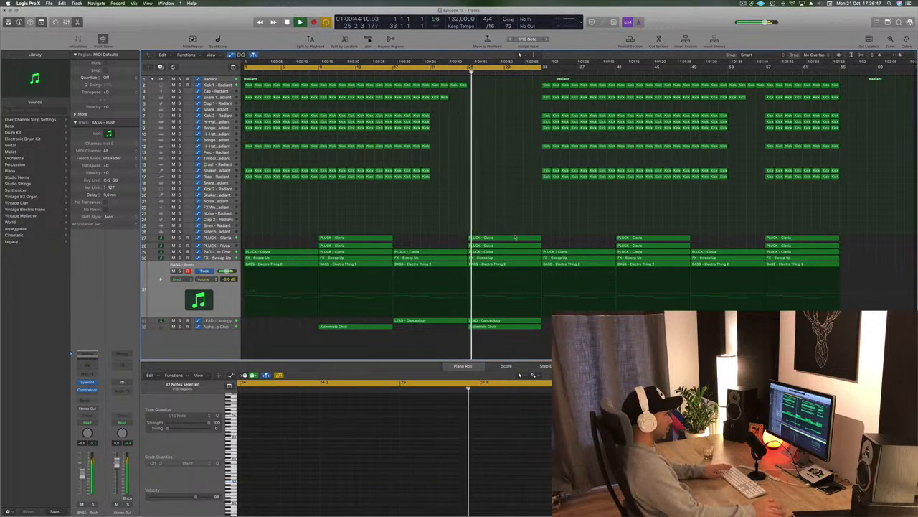
Delete the track 27 PLUCK - Clavia region and the LEAD - Danceology region starting at bar 25.
click(515, 236)
key(Delete)
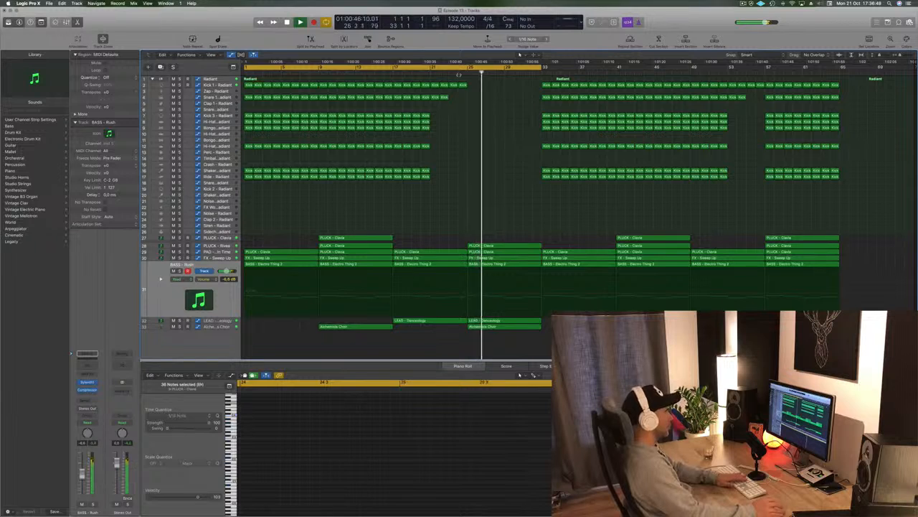
click(499, 324)
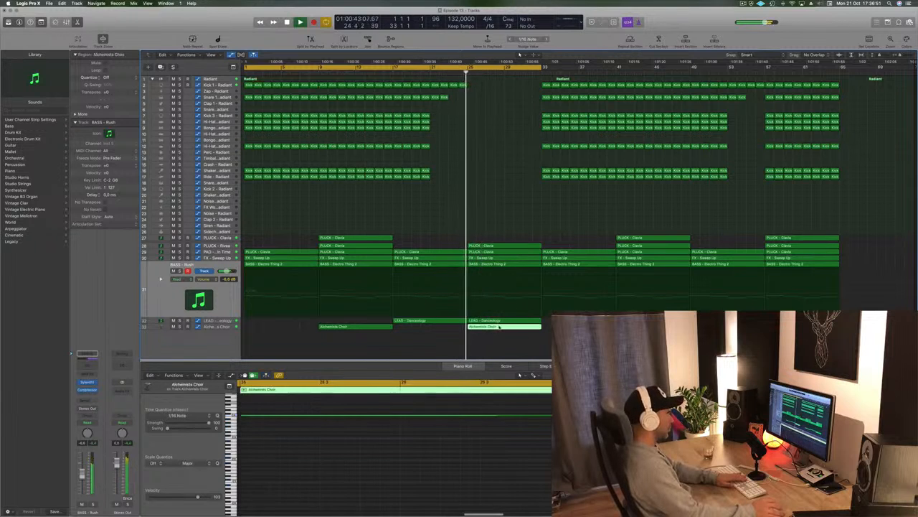
key(Delete)
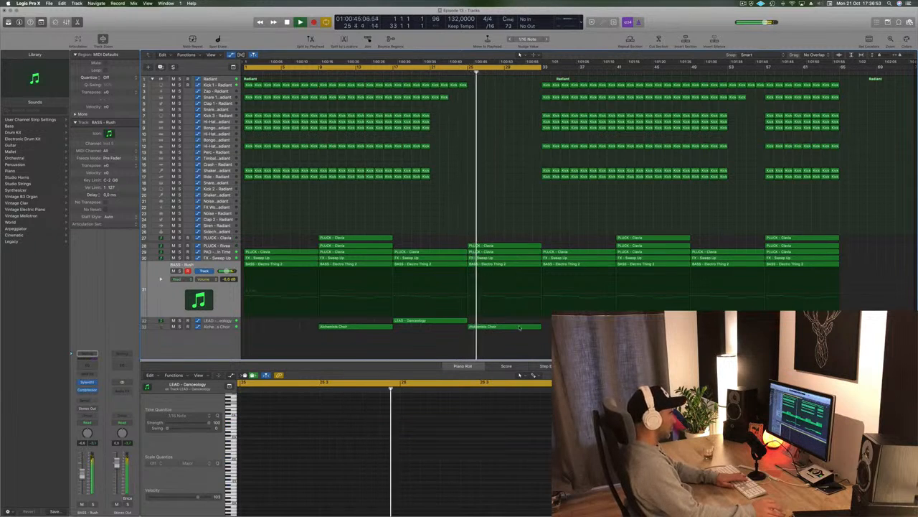
Delete the BASS - Electro Thing 2 region and the track 28 PLUCK - Clavia region starting at bar 25.
click(520, 327)
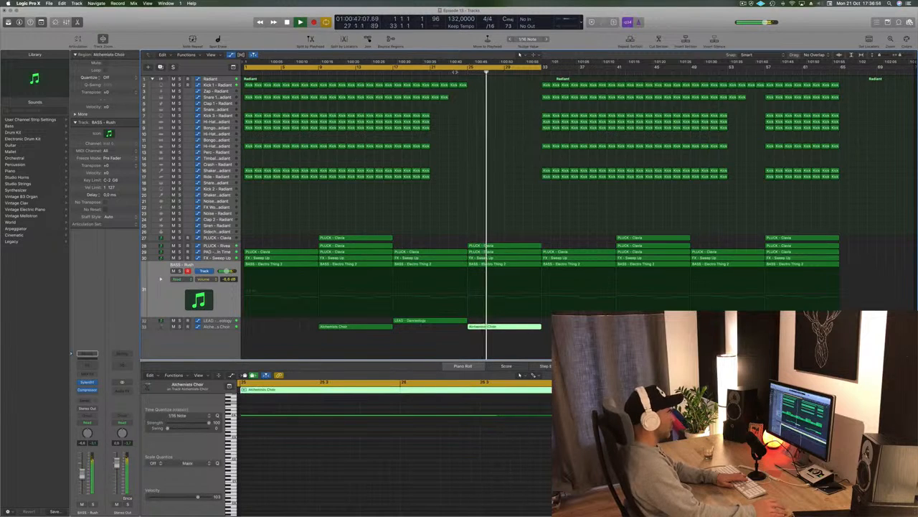
click(502, 264)
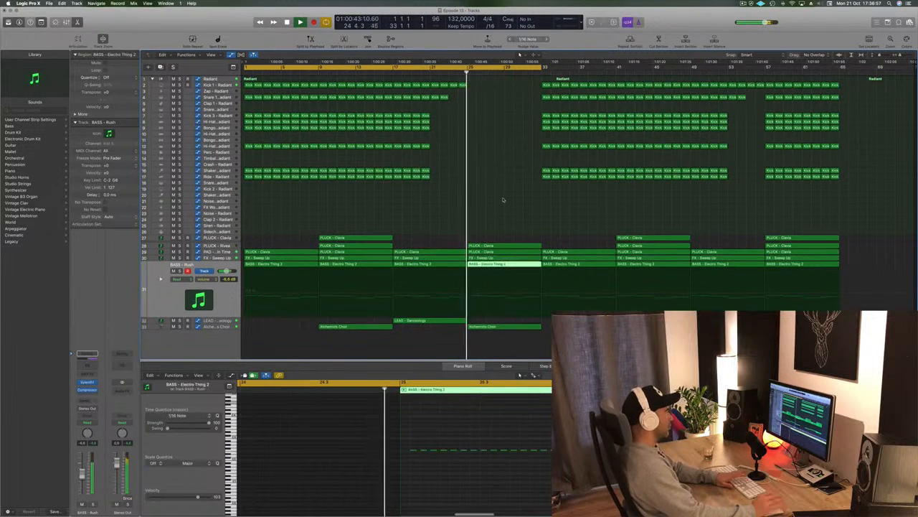
key(Delete)
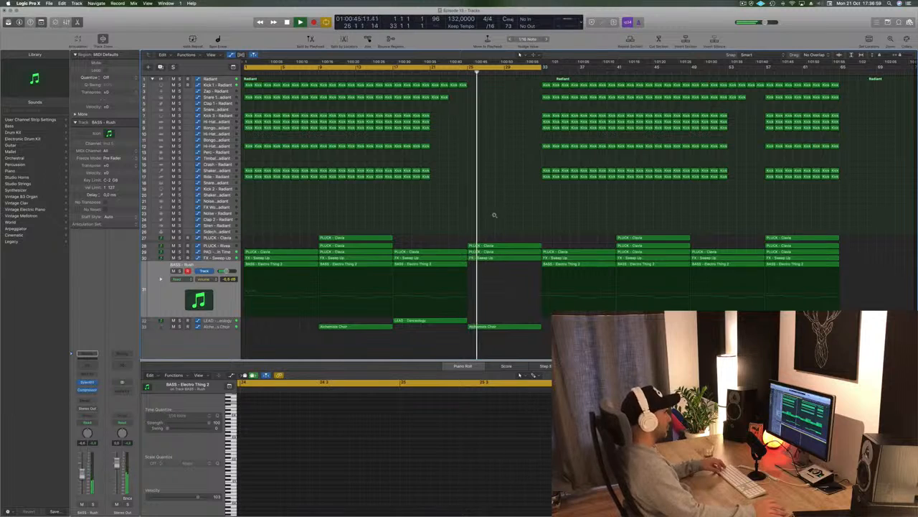
click(508, 247)
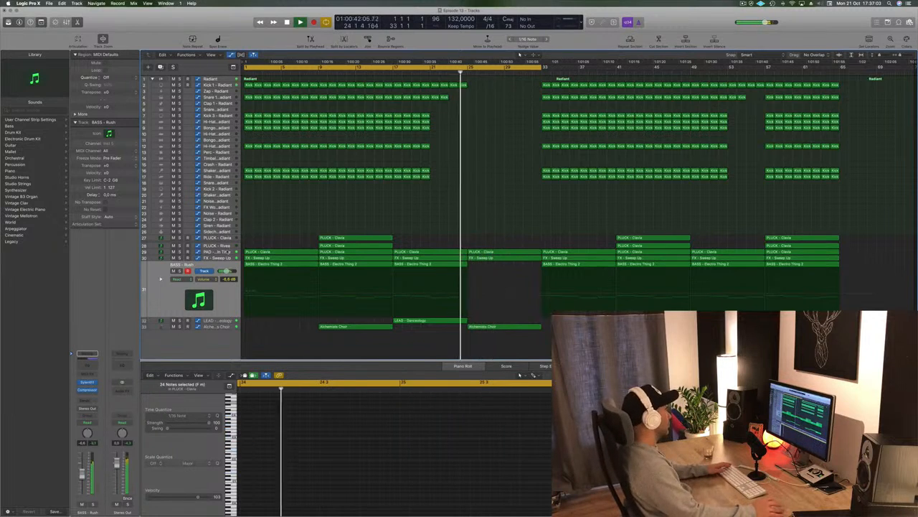
Move the track 27 PLUCK - Clavia region from bar 41 to bar 25 and save the project.
click(221, 259)
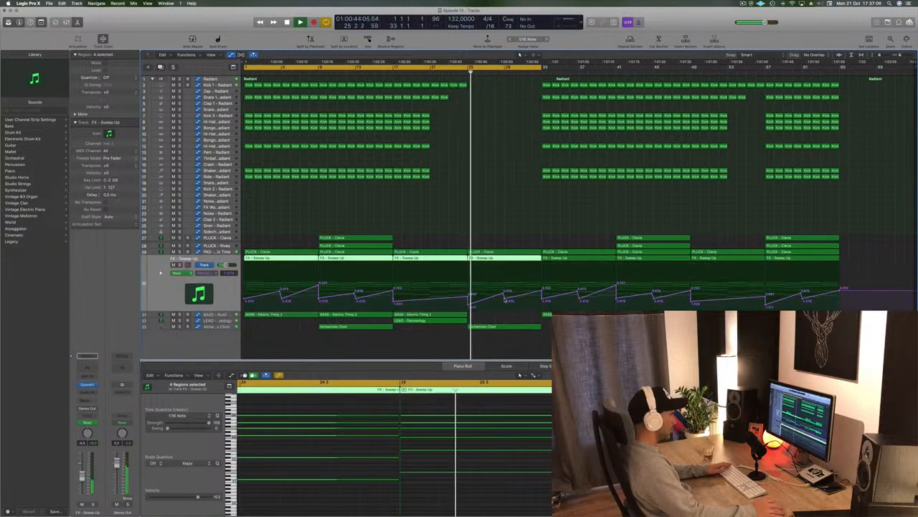
click(505, 300)
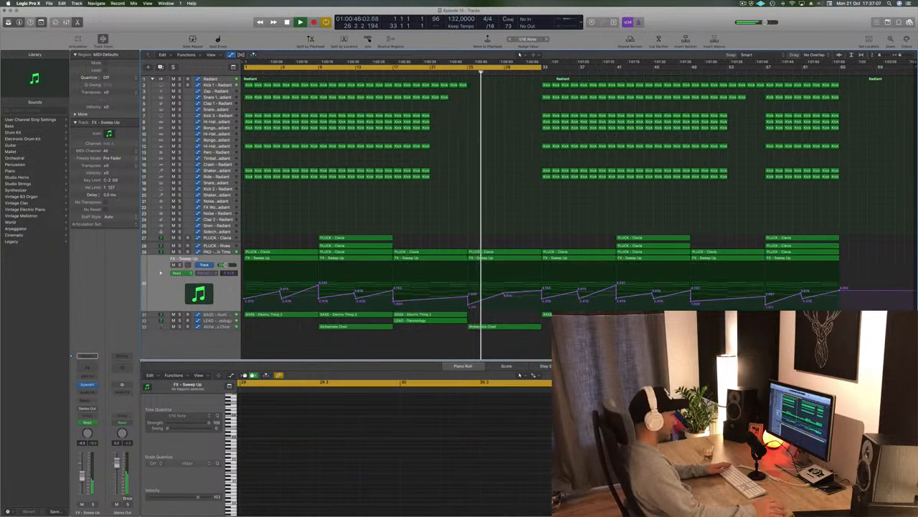
drag(643, 239, 499, 239)
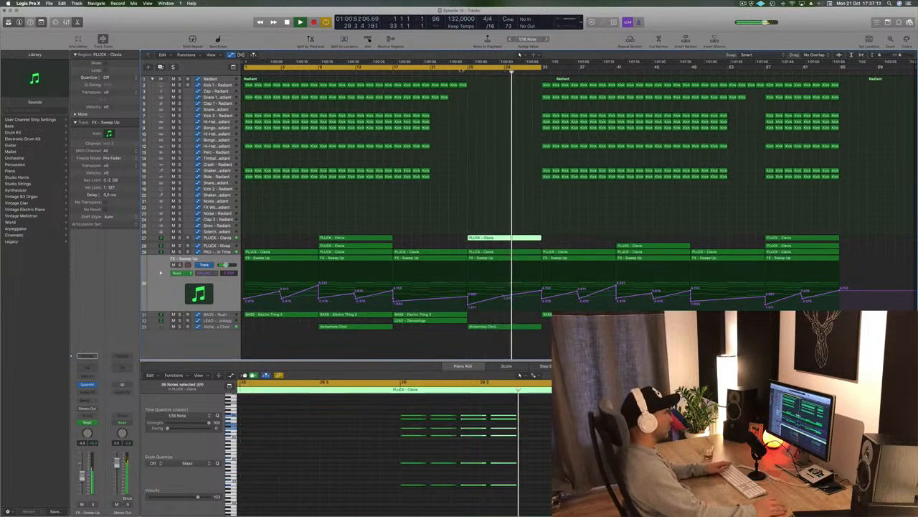
click(460, 70)
key(super+s)
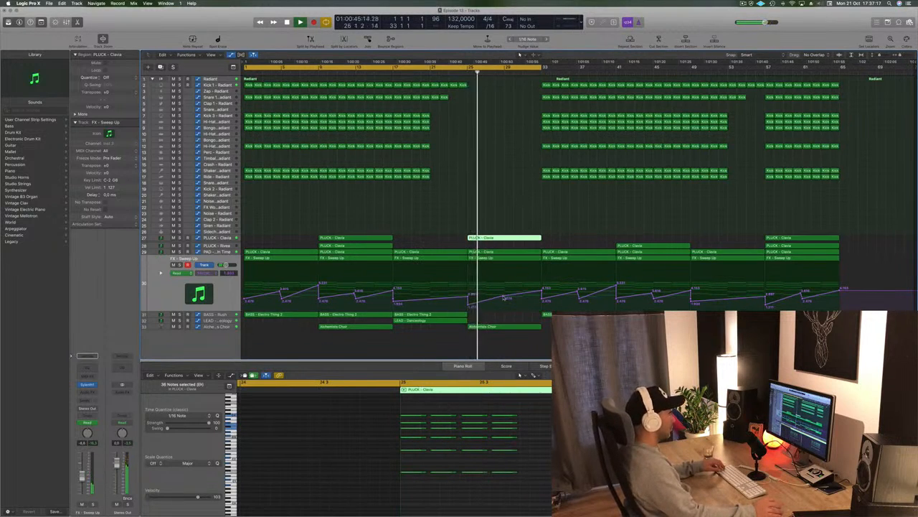
Remove the middle automation point on the FX - Sweep Up track to leave one straight ramp from bar 25 to bar 33.
click(521, 269)
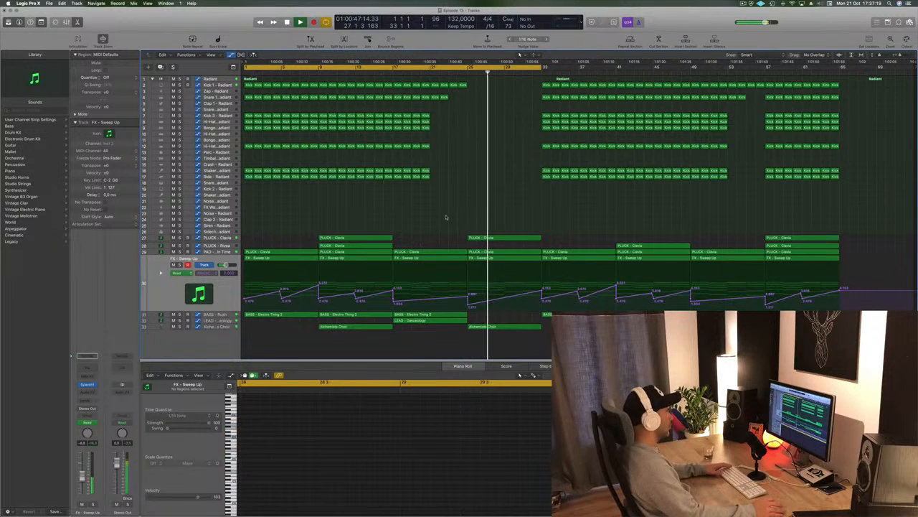
click(229, 251)
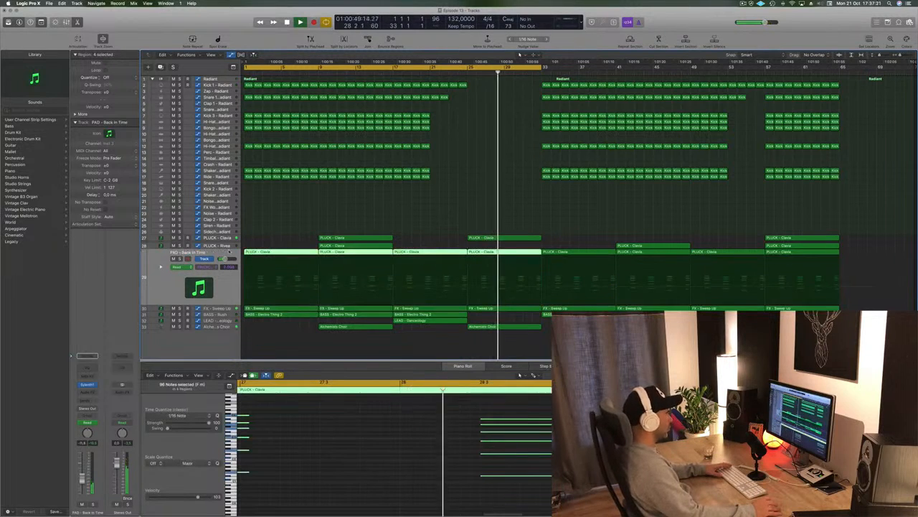
click(226, 308)
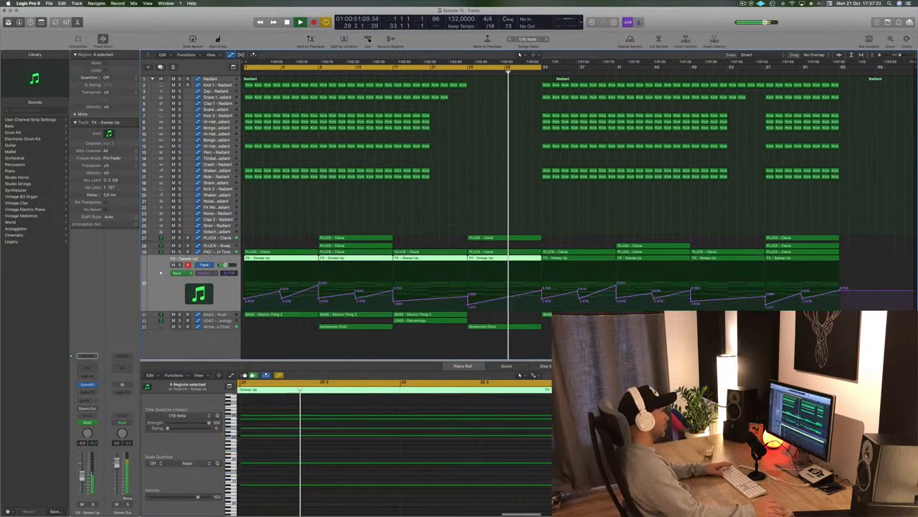
Delete all percussion regions from bar 33 to bar 41 and replay the transition from around bar 24.
drag(533, 81, 615, 188)
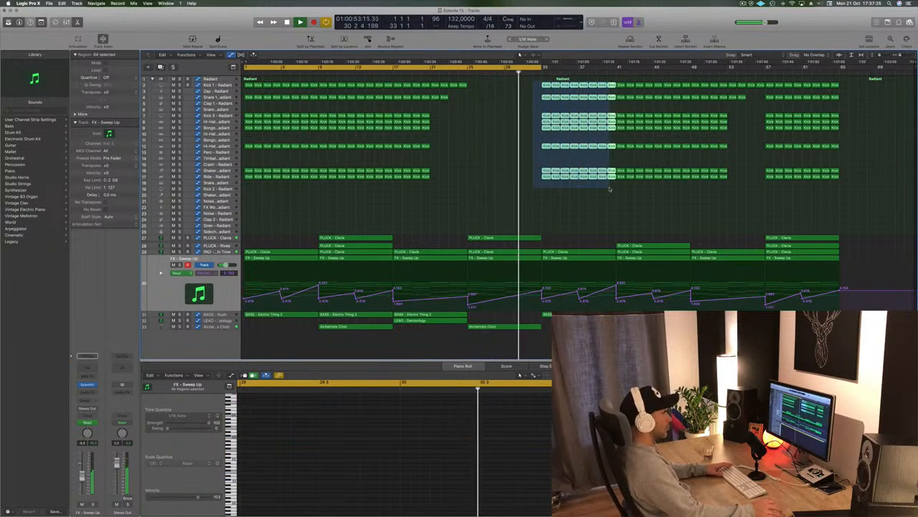
key(Delete)
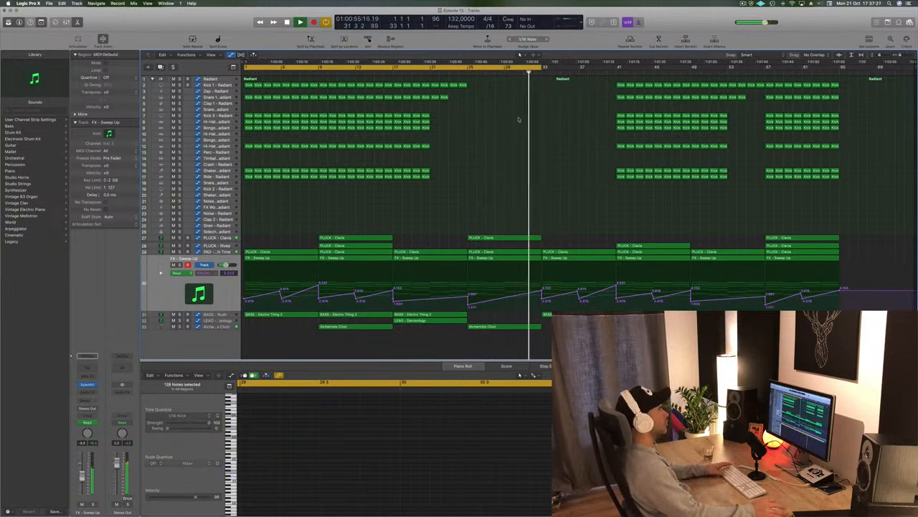
click(458, 72)
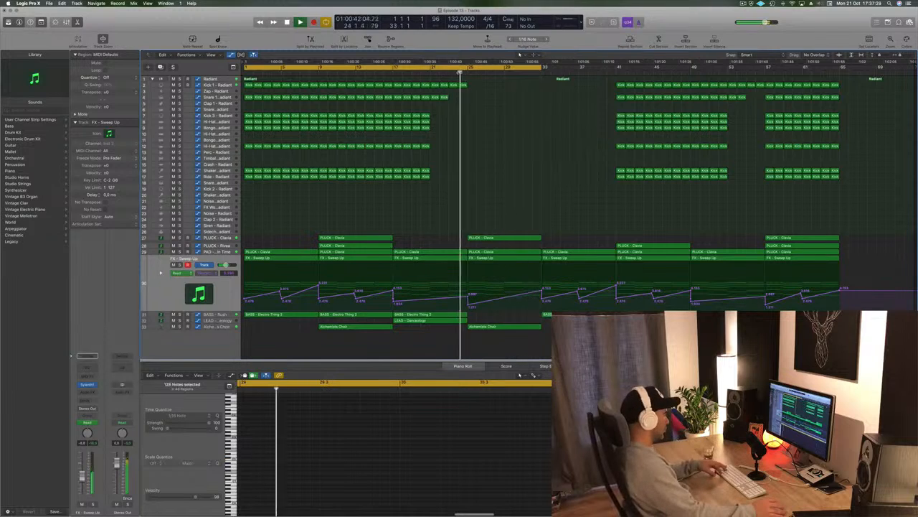
key(super+Left)
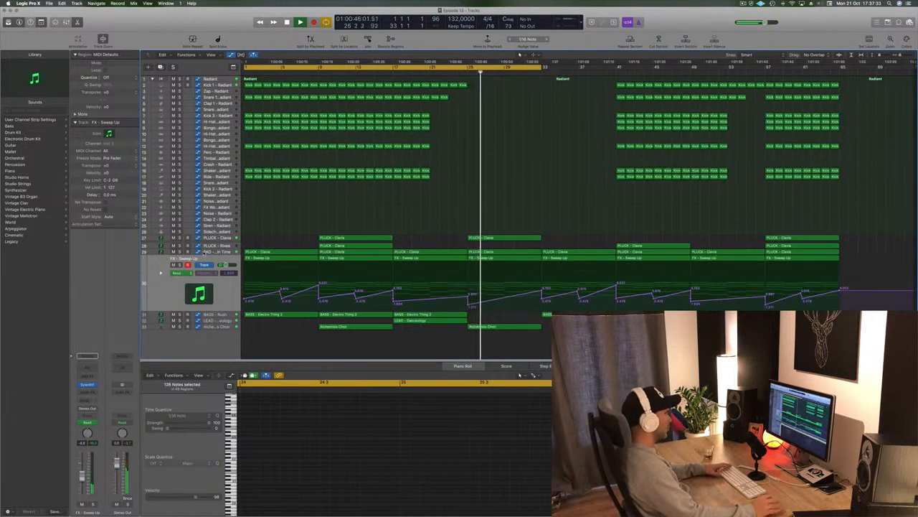
Duplicate the FX - Sweep Up track and copy its bar 25 region onto the new track.
click(215, 252)
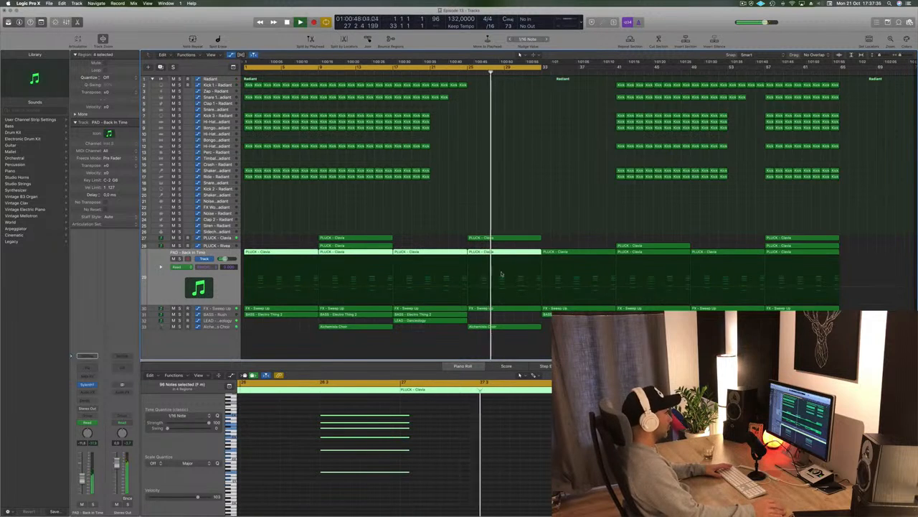
click(227, 309)
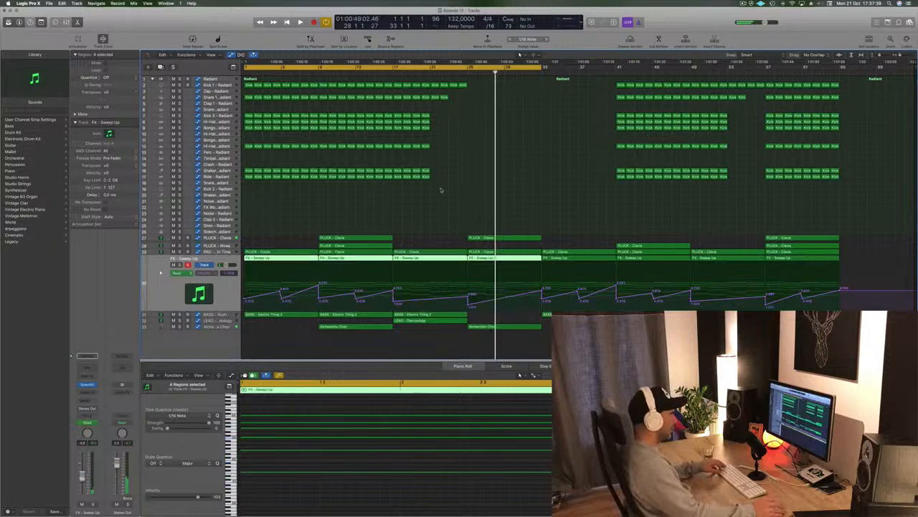
key(super+d)
click(512, 259)
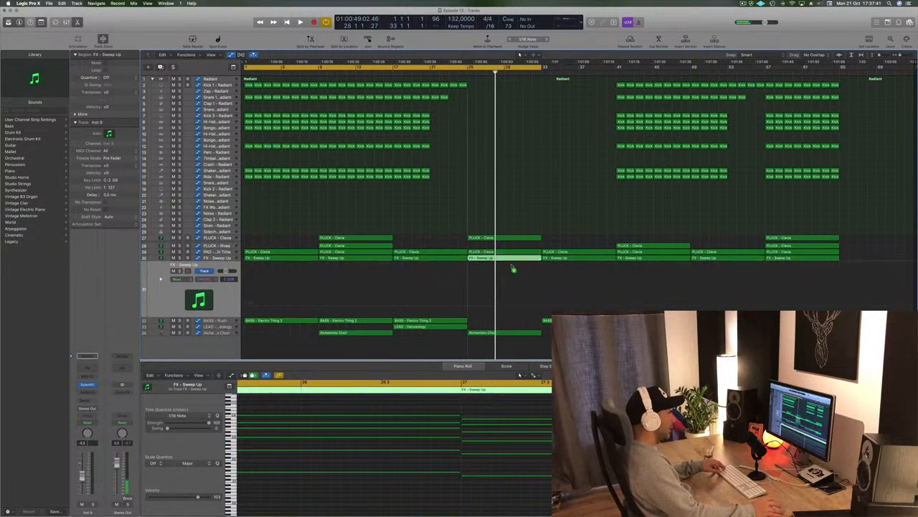
drag(513, 268, 511, 272)
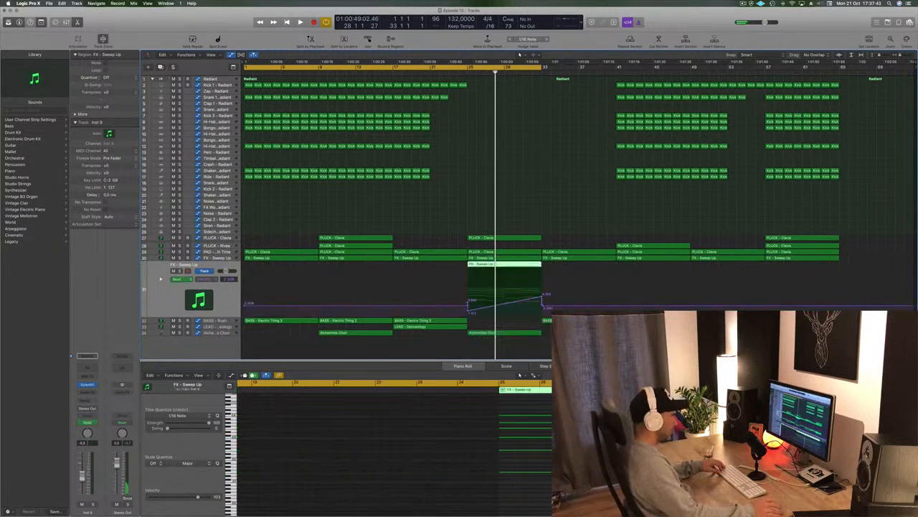
Reduce the copied FX - Sweep Up region to its lowest note line and transpose the remaining notes up.
drag(678, 403, 617, 459)
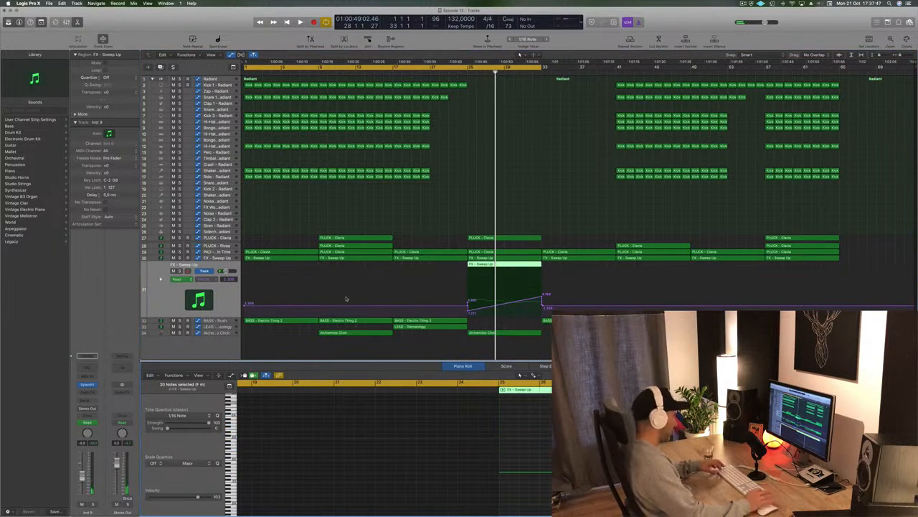
key(a)
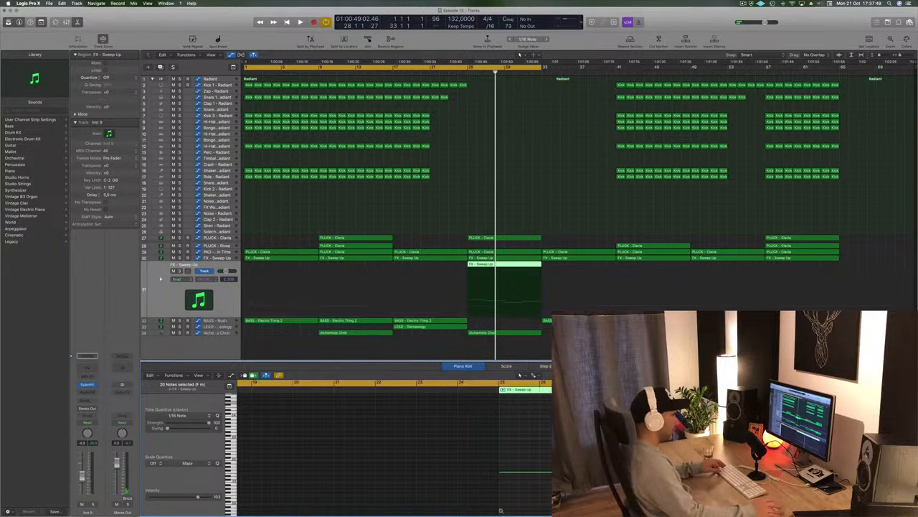
key(super+a)
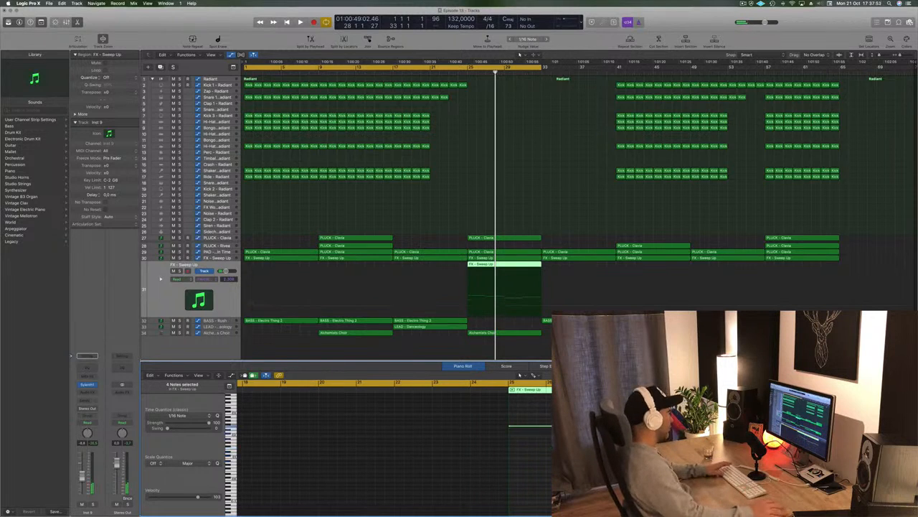
Set the cycle range to bars 25 to 33 and play it.
key(Return)
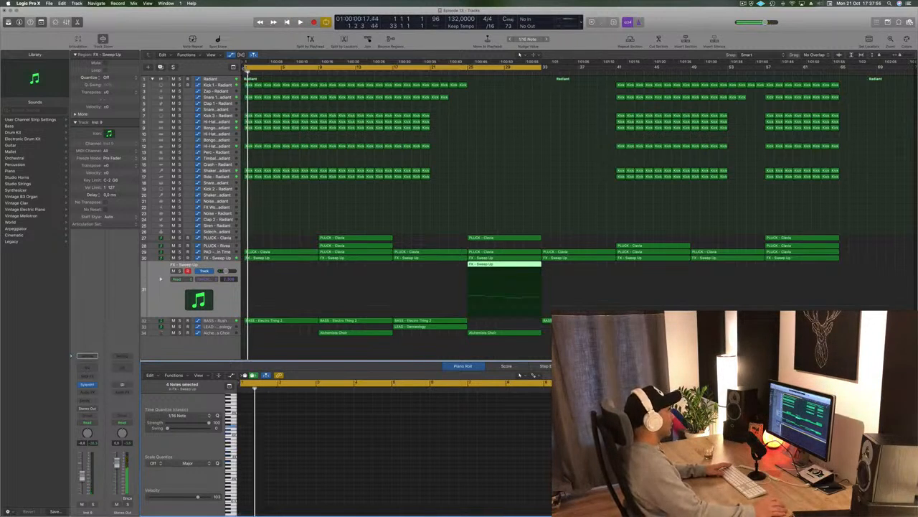
drag(246, 68, 470, 75)
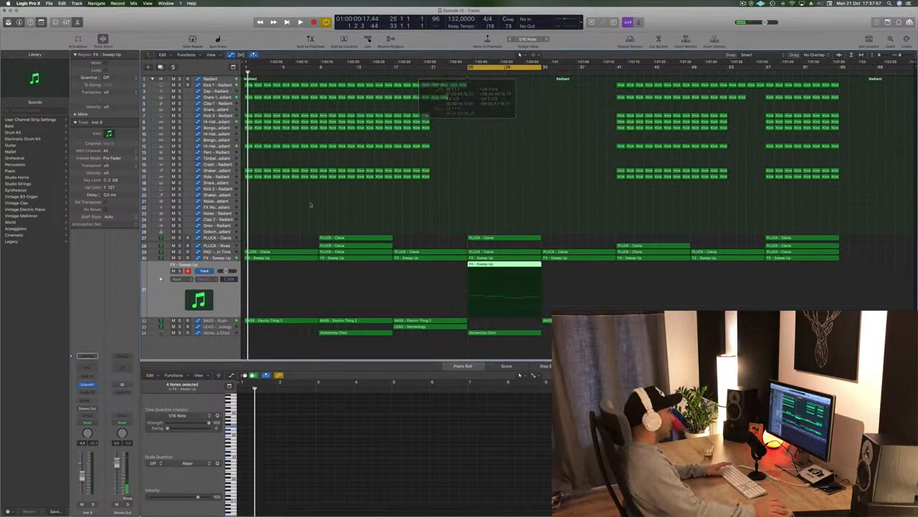
key(space)
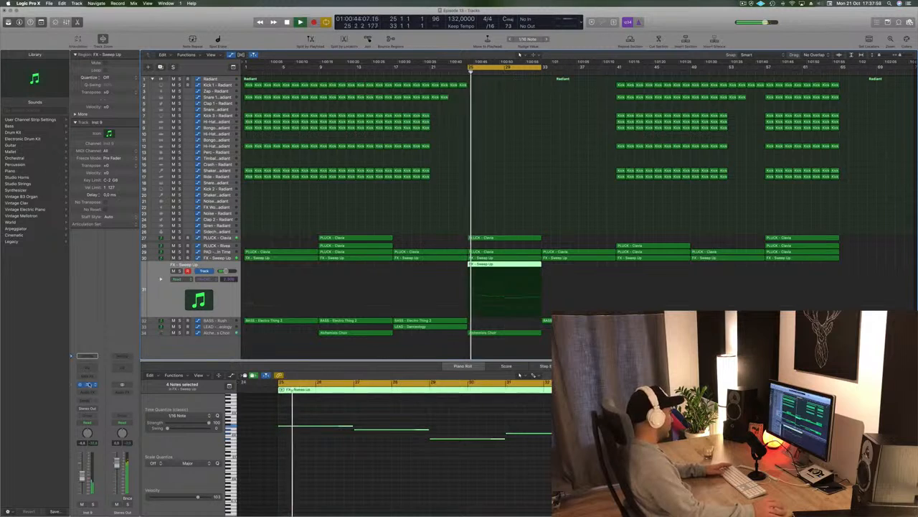
Open Sylenth1 on the duplicated FX - Sweep Up track and load the BASS - Acid Bass preset.
click(88, 385)
key(Return)
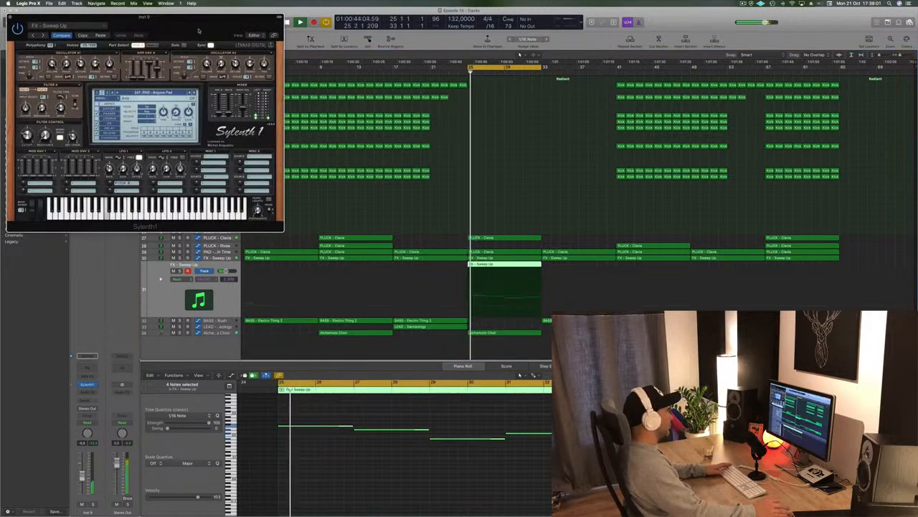
drag(199, 30, 620, 101)
click(567, 163)
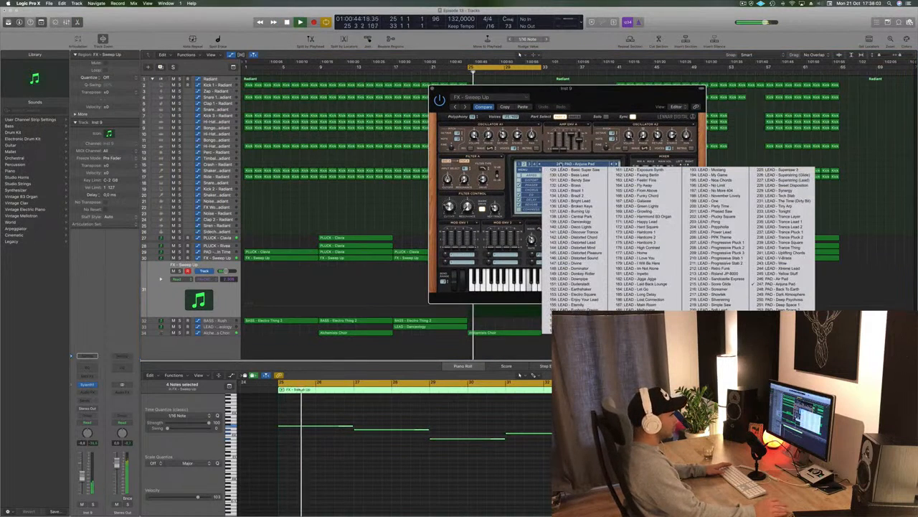
click(521, 164)
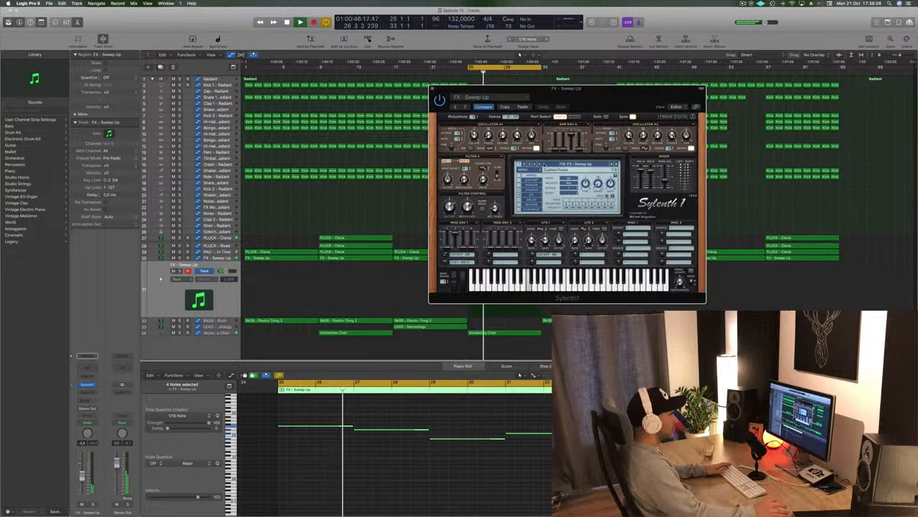
click(551, 164)
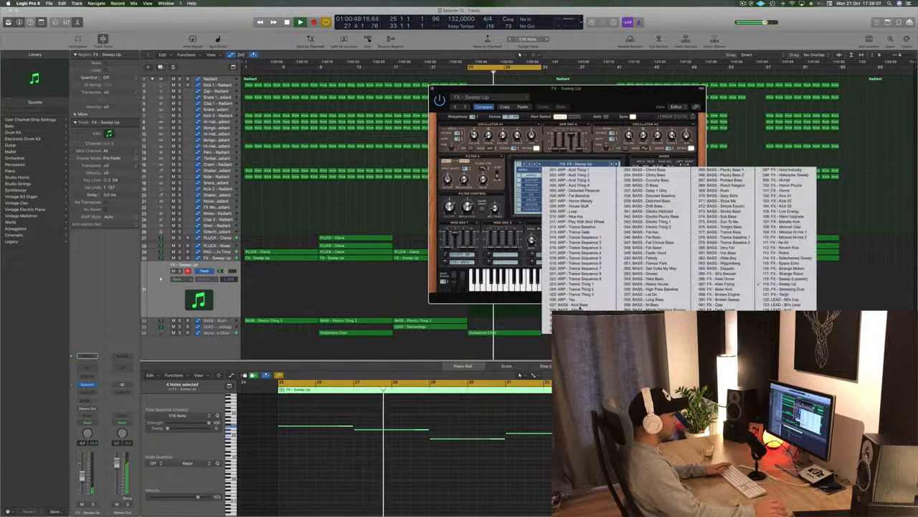
click(574, 304)
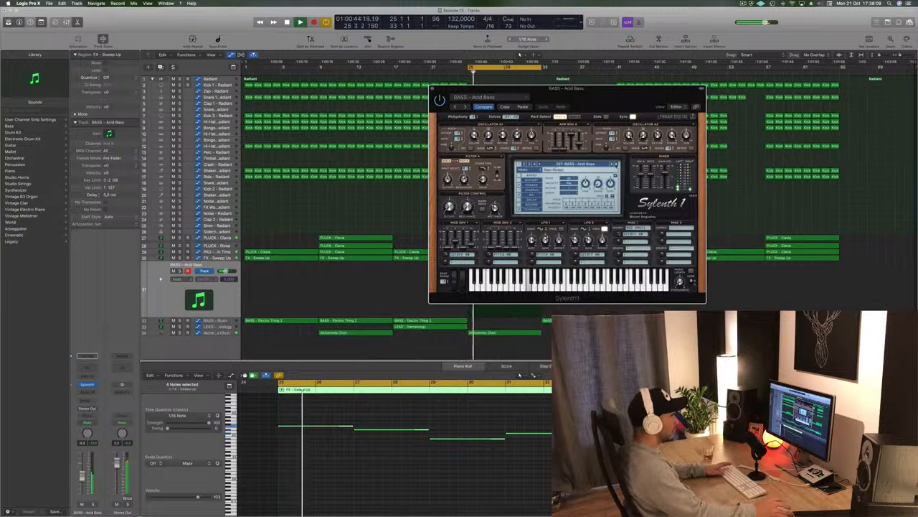
Switch the Sylenth1 preset to BASS - Bass Pad during playback, then close the synth and lower the track's volume.
key(space)
click(616, 164)
key(space)
key(space)
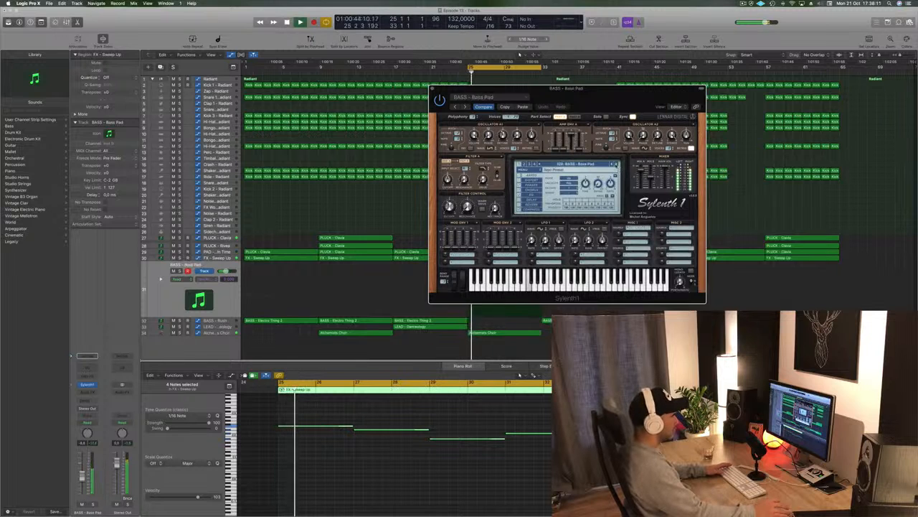
drag(612, 105, 711, 109)
click(531, 92)
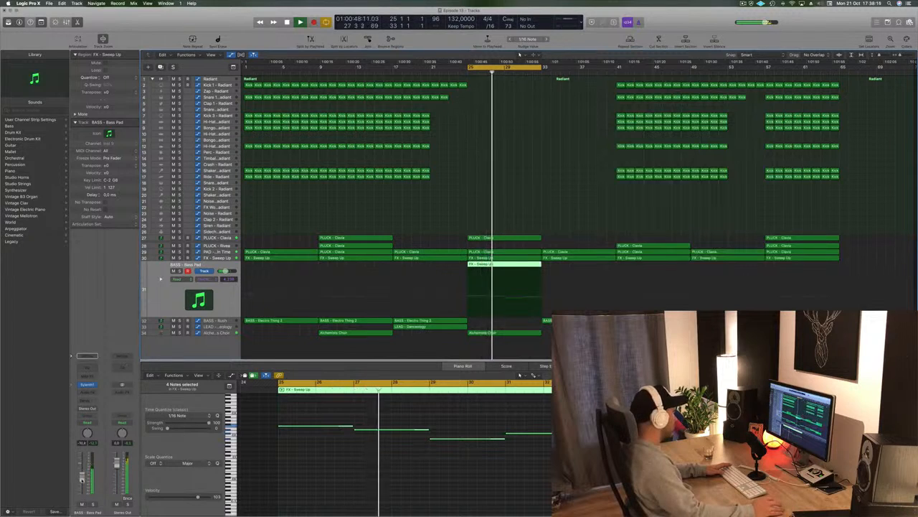
Copy the BASS - Bass Pad track's region and both PLUCK tracks' regions to bar 33, extending the cycle range to bar 41.
drag(511, 266, 585, 266)
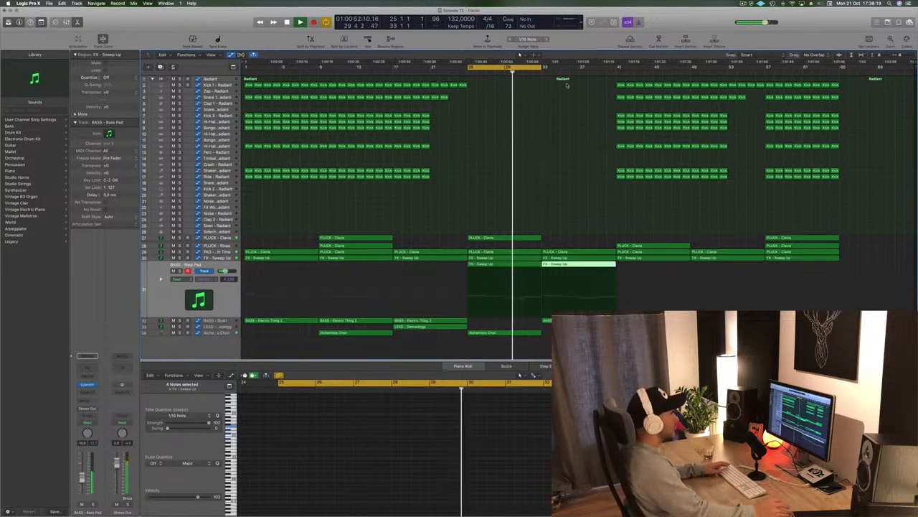
drag(545, 67, 617, 66)
drag(653, 246, 597, 239)
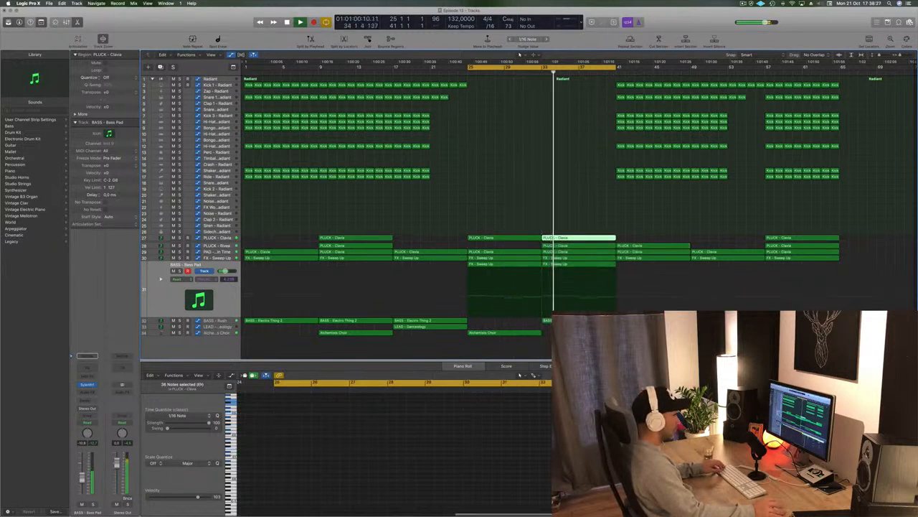
Delete the BASS - Rush track's region at bar 33, copy the Alchemists Choir region from bar 25 to bar 33 and save the project.
click(582, 320)
drag(499, 335, 569, 335)
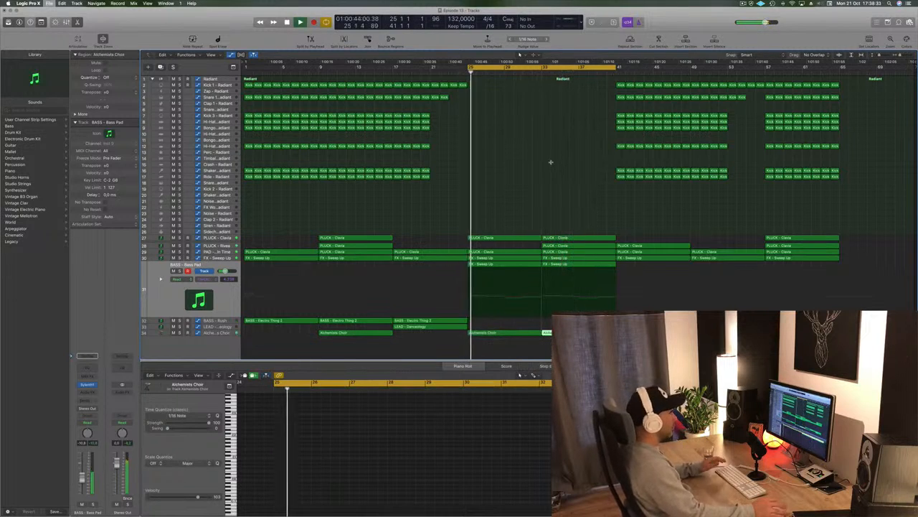
click(510, 176)
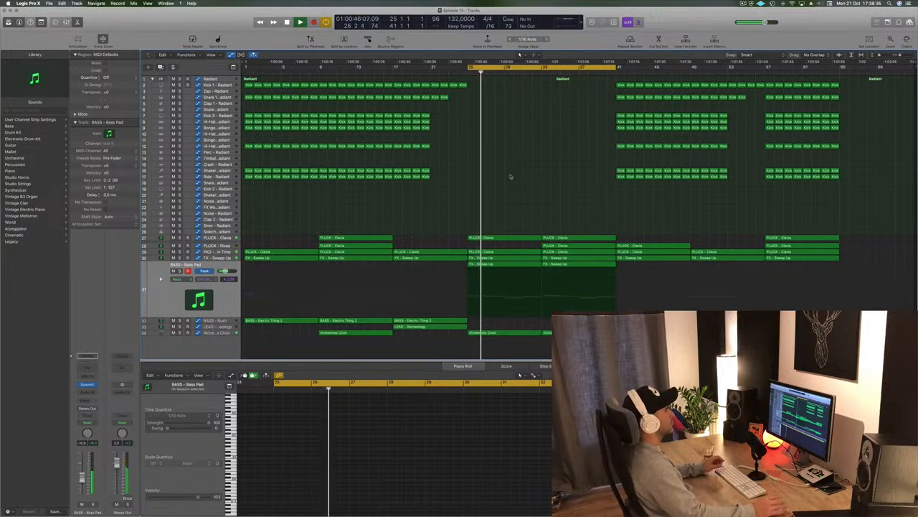
key(super+s)
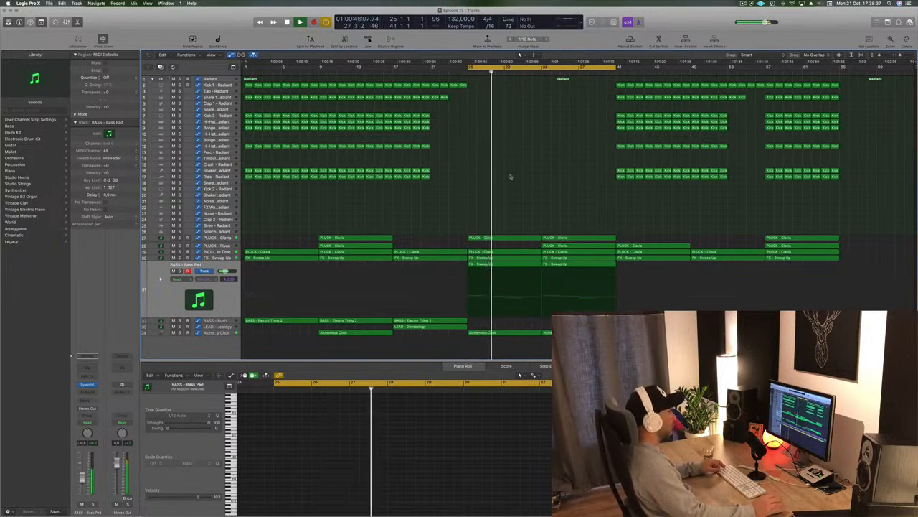
Select the Alchemists Choir track.
click(215, 332)
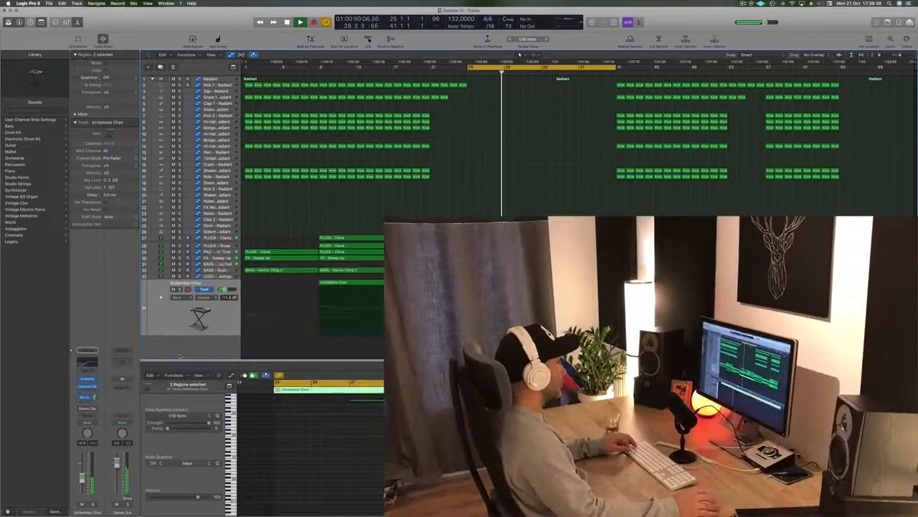